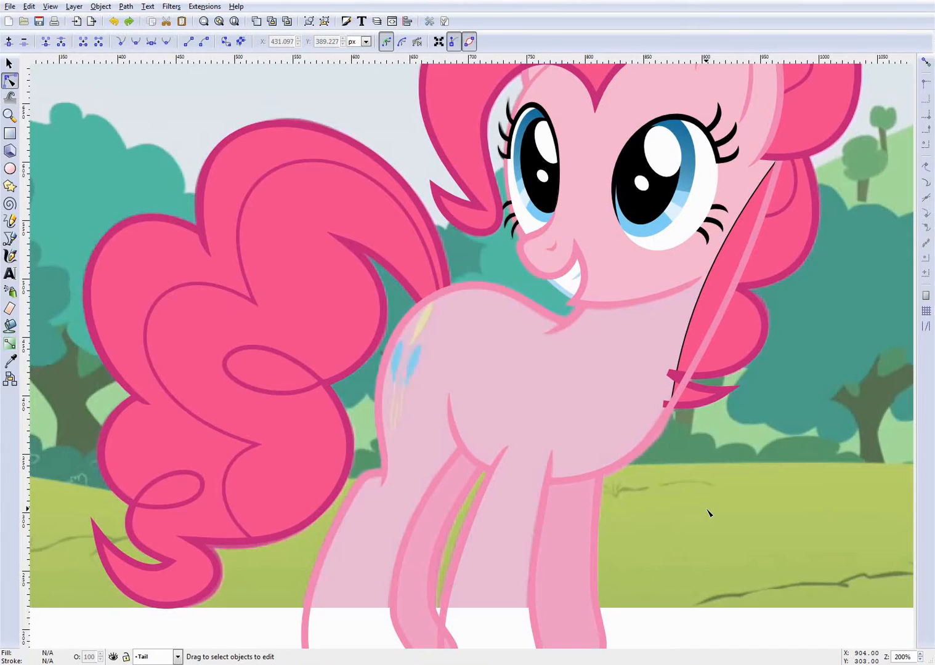
- Examine the blurry balloon cutie mark on the pony's flank and compare it with the Pinkie Pie colour reference sheet
{"action": "scroll", "coordinate": [708, 512], "scroll_direction": "up", "scroll_amount": 4}
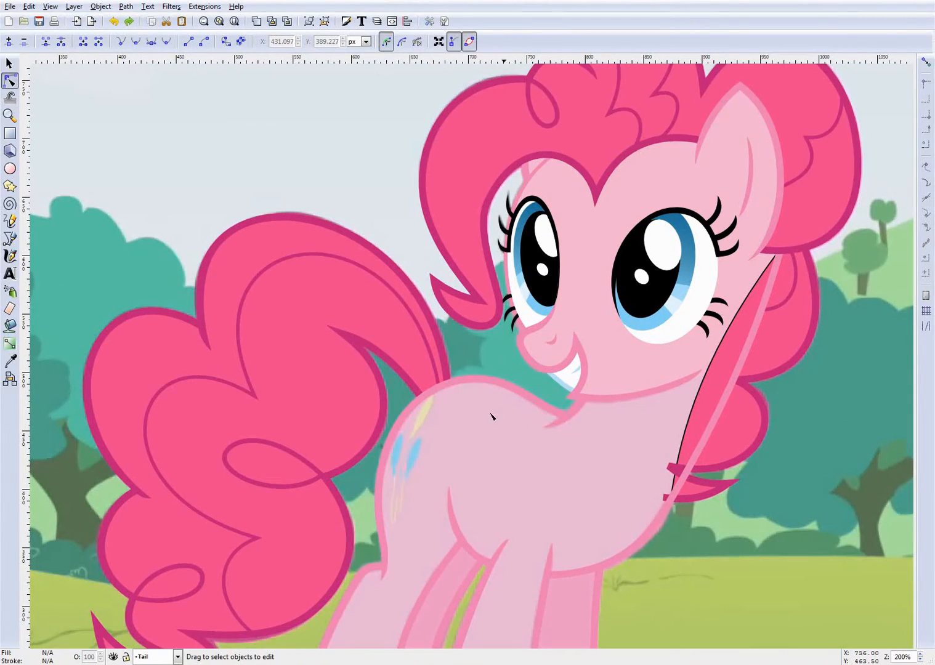
{"action": "scroll", "coordinate": [534, 418], "scroll_direction": "down", "scroll_amount": 6}
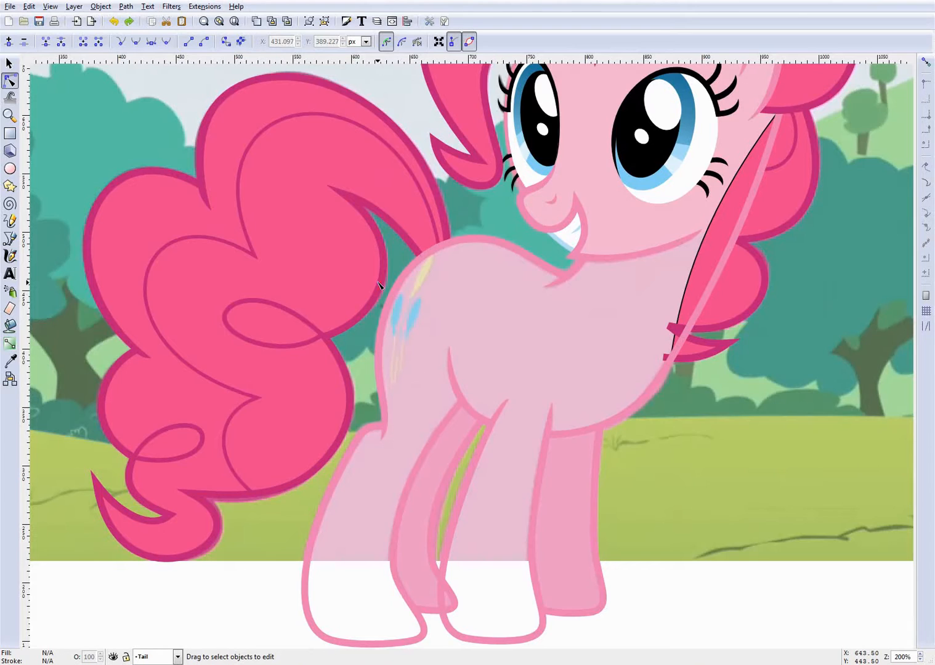
{"action": "scroll", "coordinate": [394, 296], "scroll_direction": "up", "scroll_amount": 2}
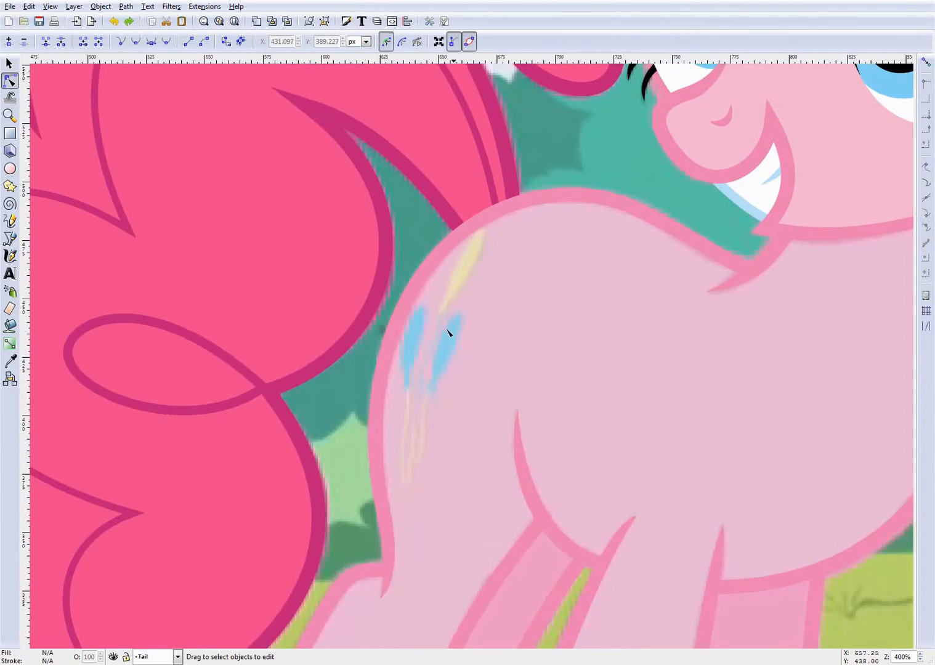
{"action": "scroll", "coordinate": [448, 332], "scroll_direction": "up", "scroll_amount": 1}
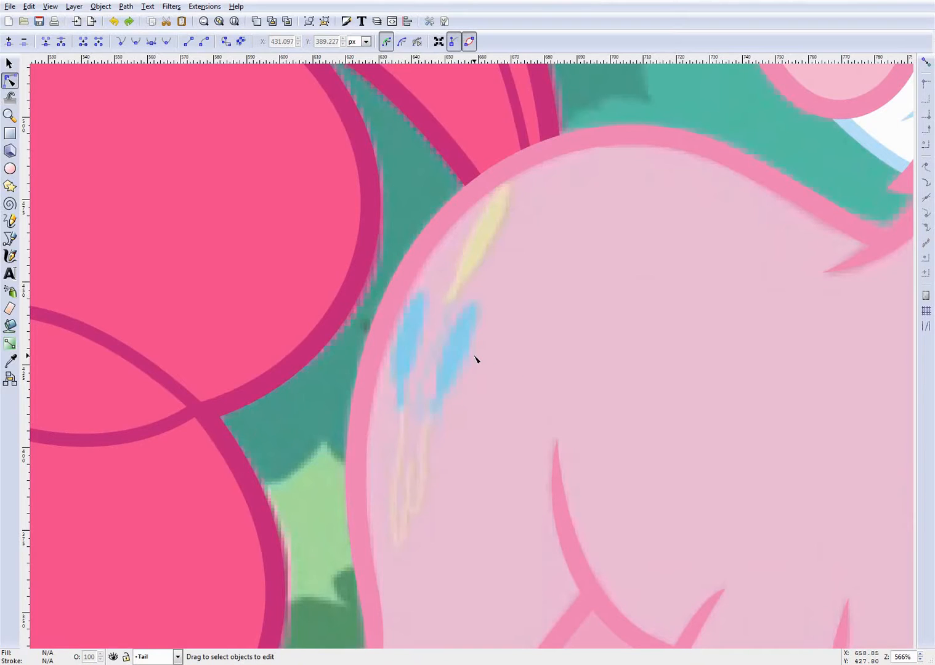
{"action": "scroll", "coordinate": [474, 359], "scroll_direction": "down", "scroll_amount": 4}
{"action": "scroll", "coordinate": [474, 358], "scroll_direction": "up", "scroll_amount": 3}
{"action": "scroll", "coordinate": [473, 359], "scroll_direction": "up", "scroll_amount": 1}
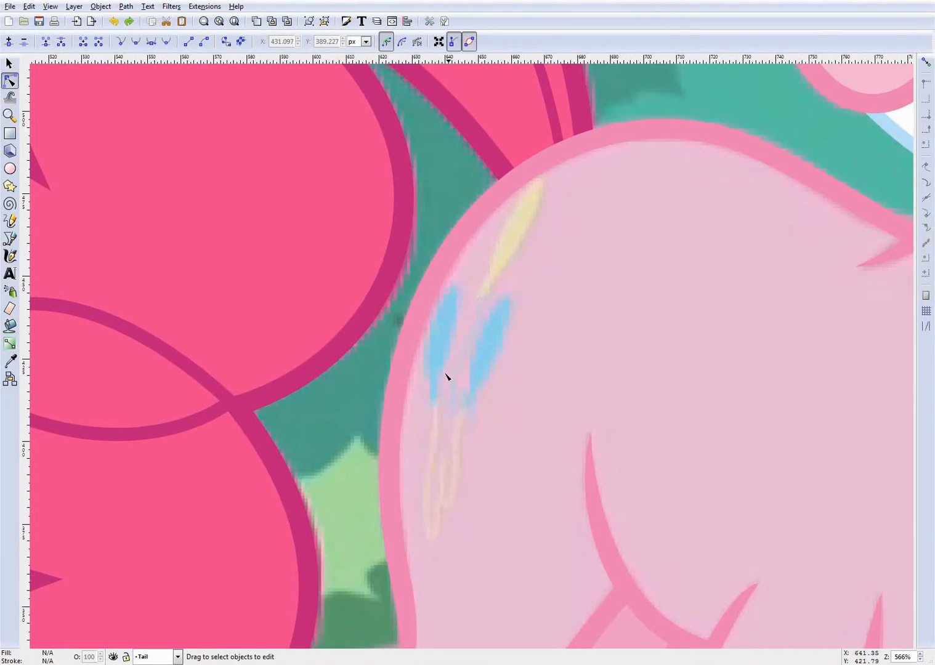
{"action": "key", "text": "1"}
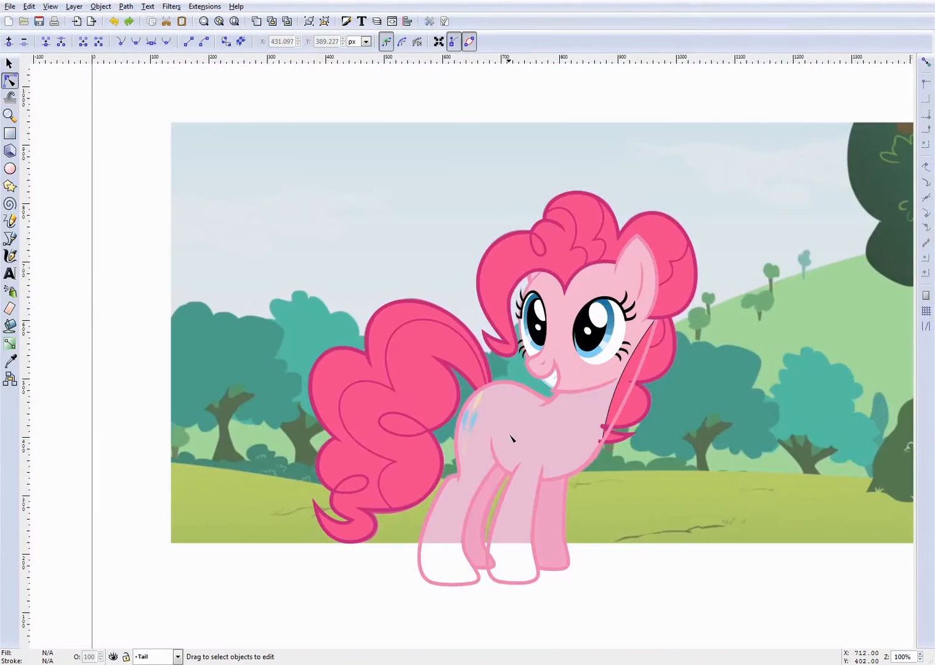
{"action": "scroll", "coordinate": [492, 434], "scroll_direction": "up", "scroll_amount": 1}
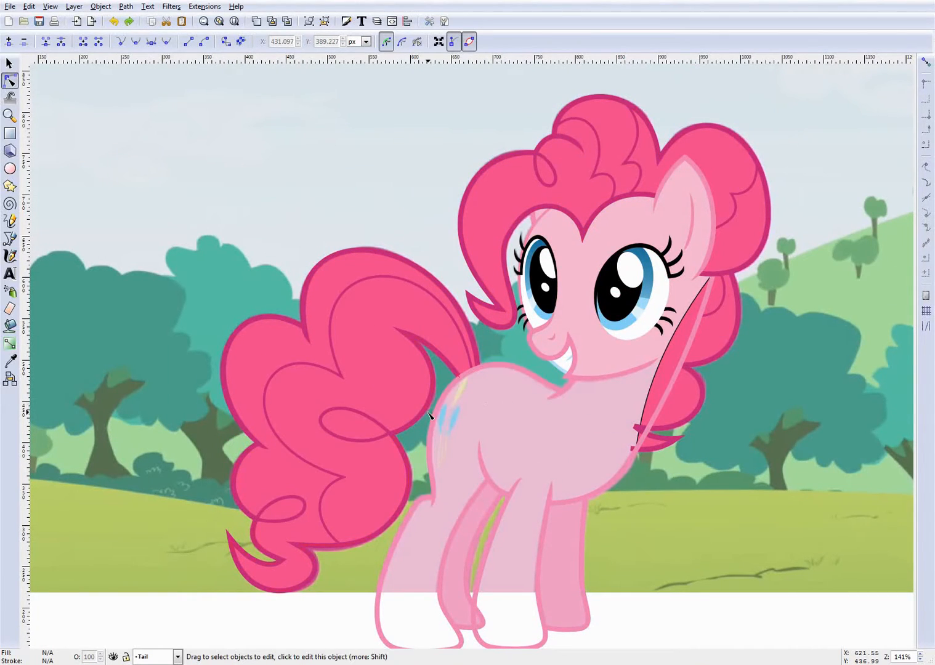
{"action": "scroll", "coordinate": [455, 553], "scroll_direction": "up", "scroll_amount": 2}
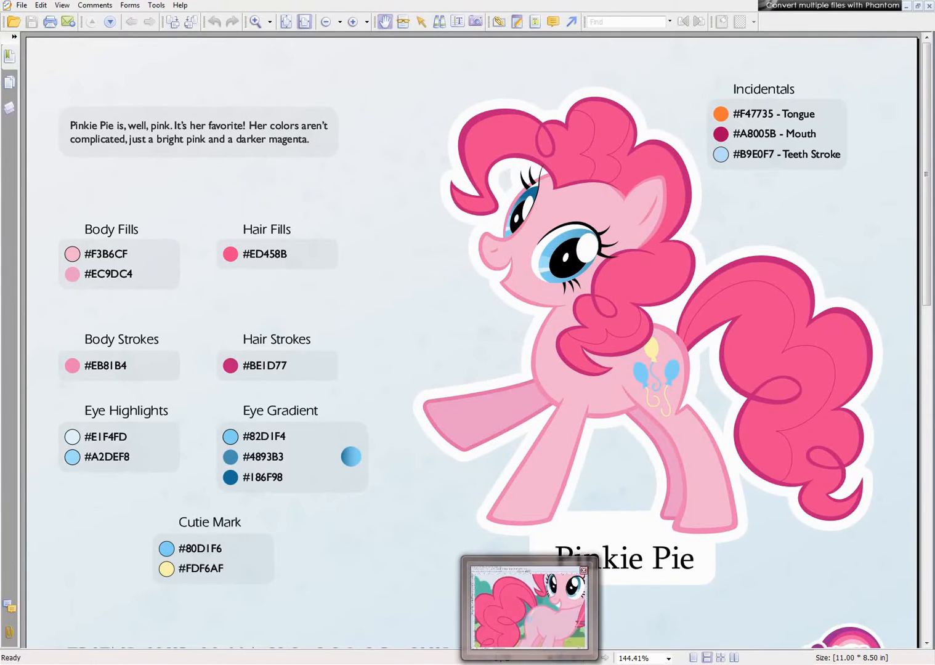
{"action": "left_click", "coordinate": [529, 603]}
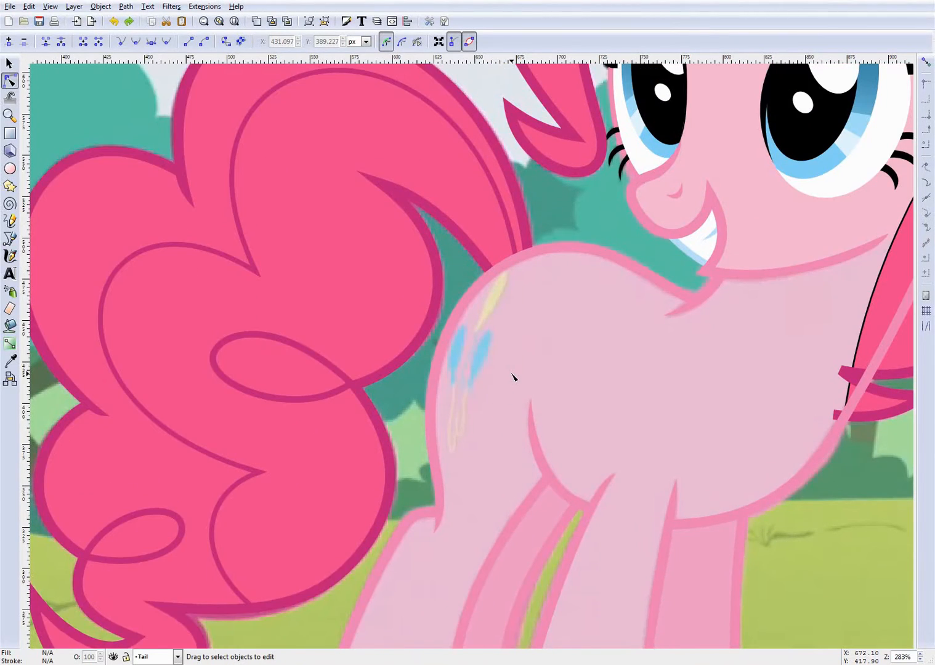
- Draw a small closed Bezier shape, about 5.7 by 7 px, over the knot of the yellow balloon, and deselect it
{"action": "scroll", "coordinate": [433, 369], "scroll_direction": "up", "scroll_amount": 1}
{"action": "scroll", "coordinate": [485, 547], "scroll_direction": "up", "scroll_amount": 1}
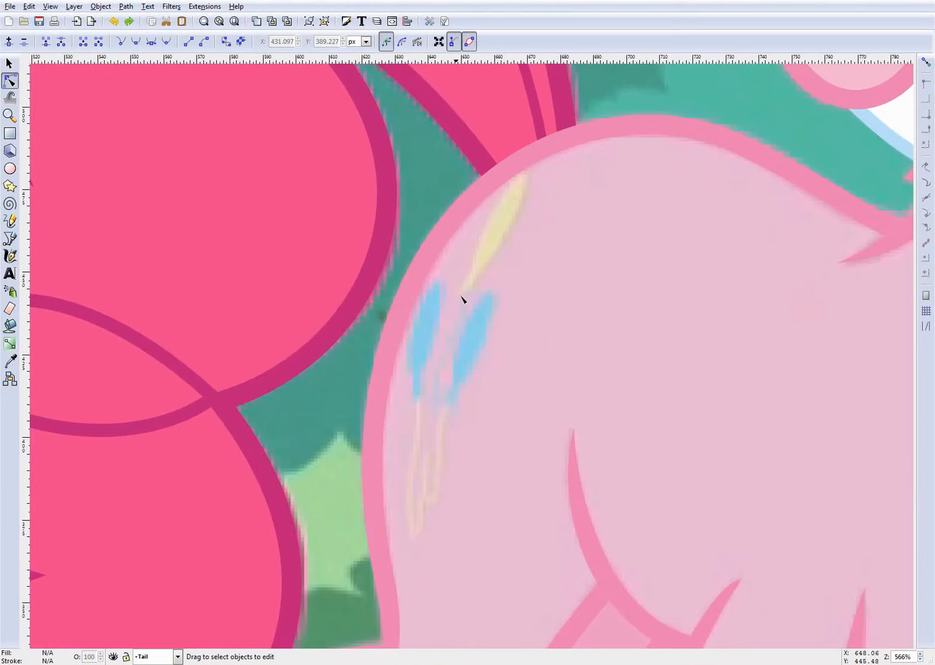
{"action": "scroll", "coordinate": [449, 401], "scroll_direction": "up", "scroll_amount": 2}
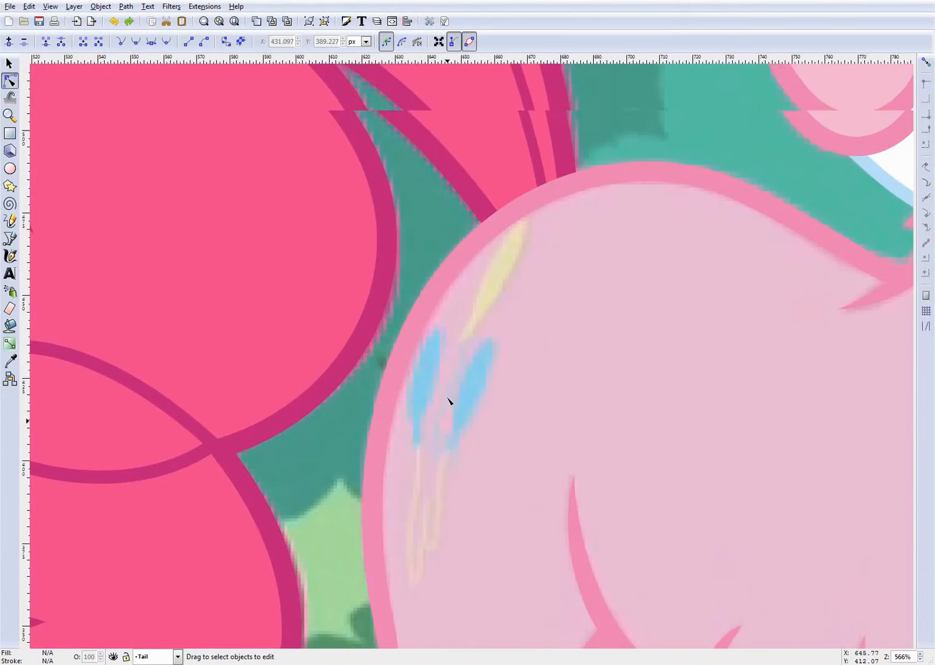
{"action": "scroll", "coordinate": [463, 359], "scroll_direction": "up", "scroll_amount": 1}
{"action": "scroll", "coordinate": [488, 364], "scroll_direction": "down", "scroll_amount": 3}
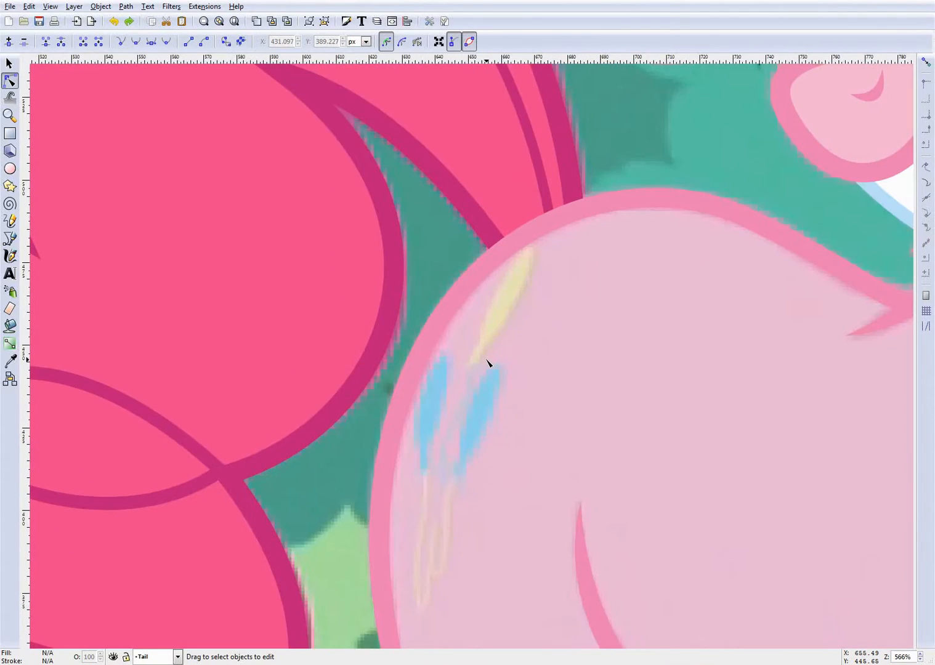
{"action": "scroll", "coordinate": [484, 354], "scroll_direction": "up", "scroll_amount": 4}
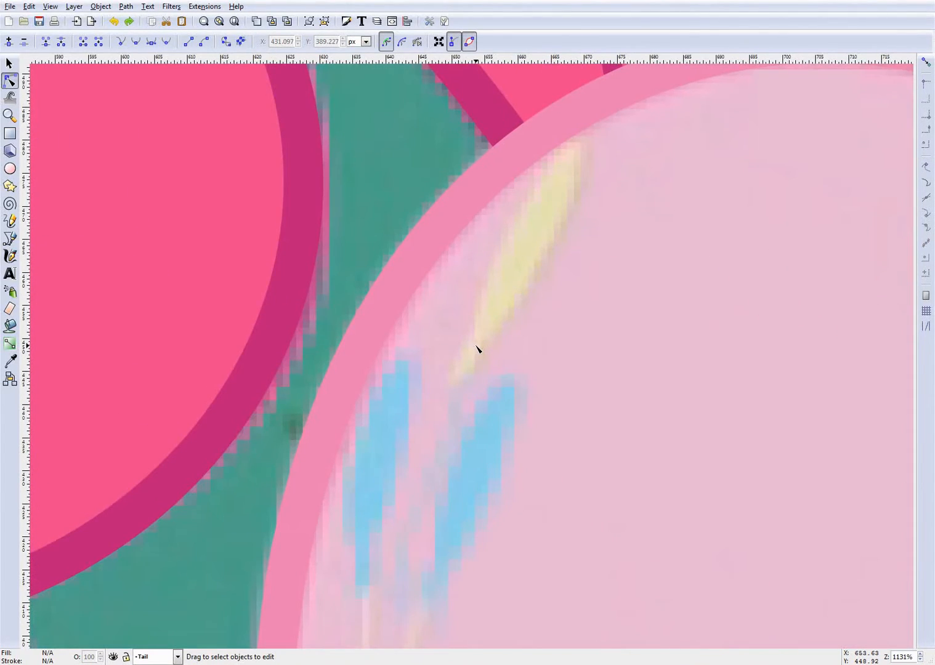
{"action": "key", "text": "b"}
{"action": "left_click", "coordinate": [474, 341]}
{"action": "left_click", "coordinate": [451, 378]}
{"action": "left_click", "coordinate": [477, 382]}
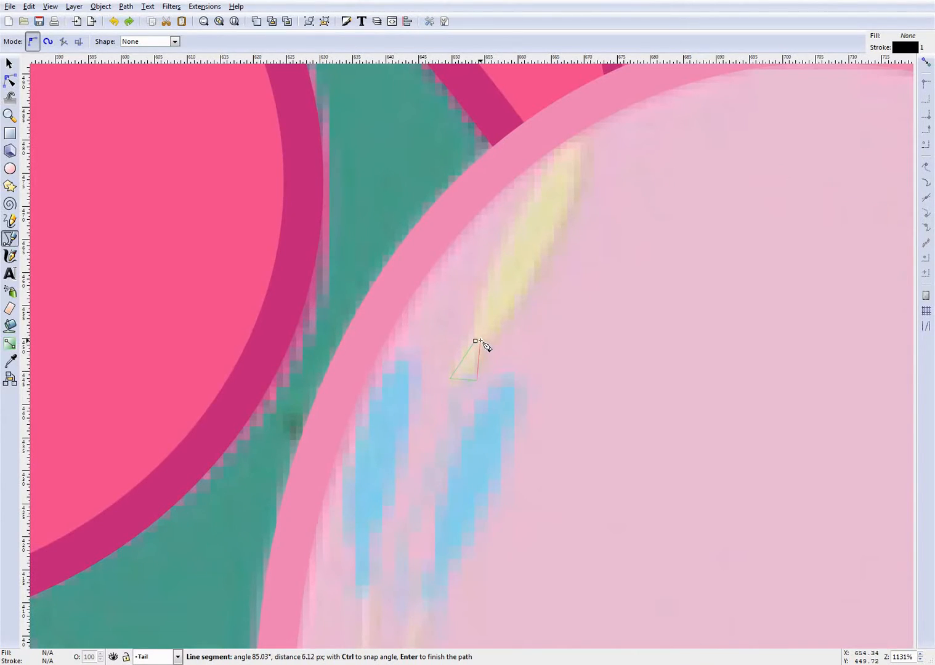
{"action": "left_click", "coordinate": [476, 341]}
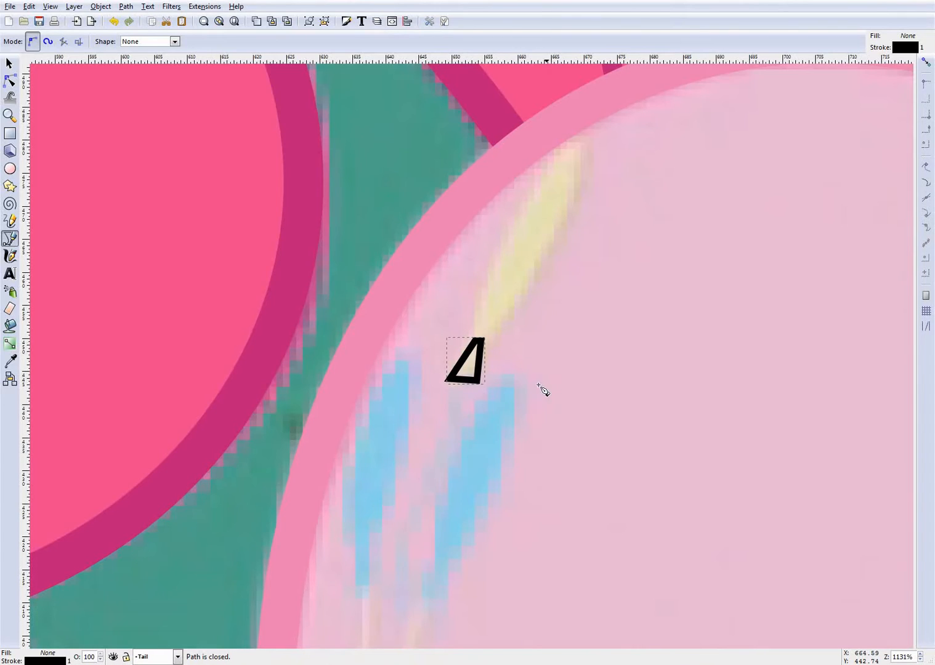
{"action": "left_click", "coordinate": [9, 81]}
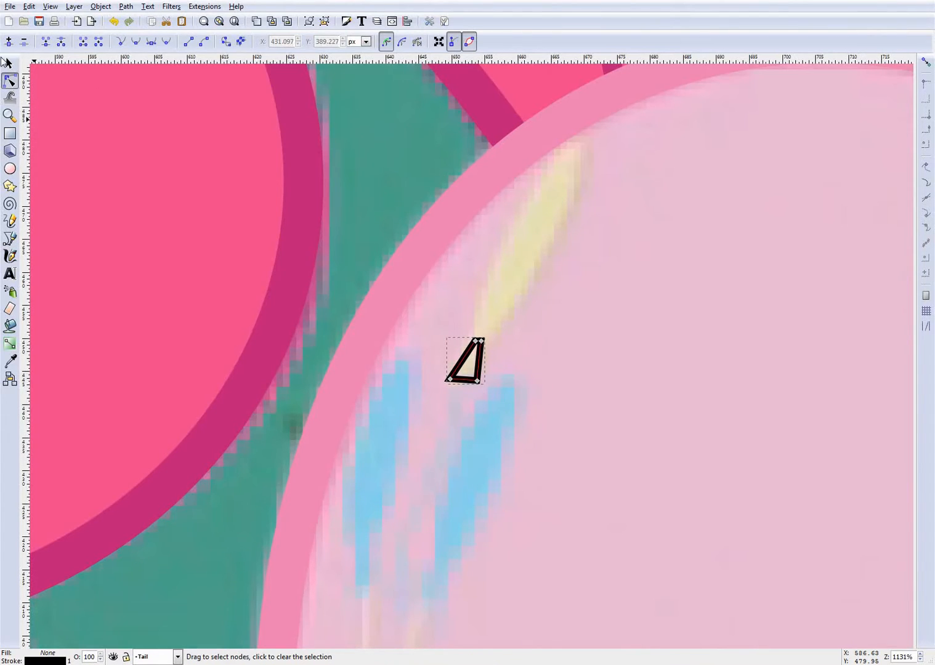
{"action": "left_click", "coordinate": [8, 62]}
{"action": "left_click", "coordinate": [507, 288]}
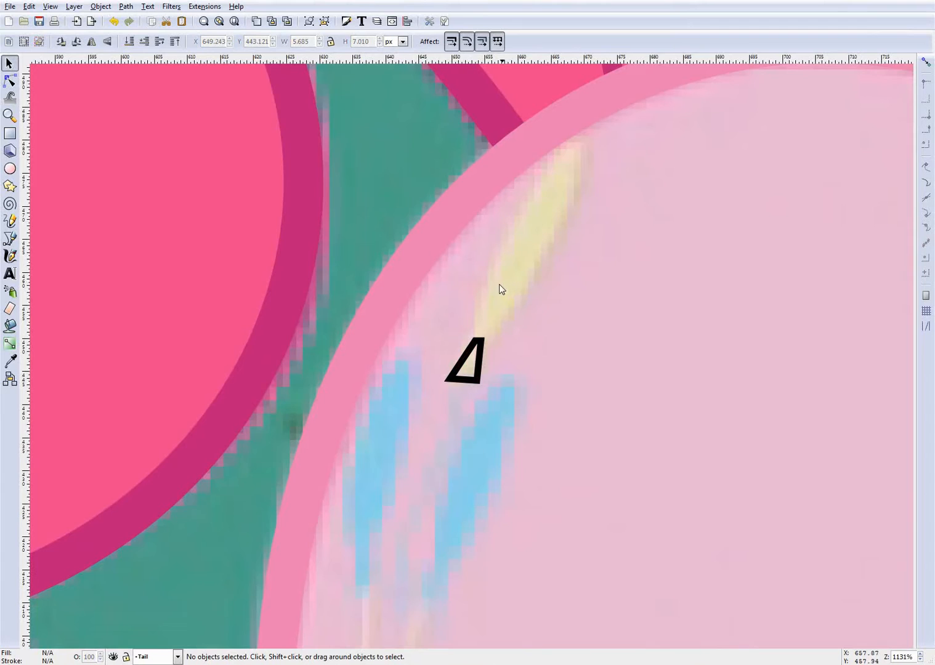
{"action": "key", "text": "b"}
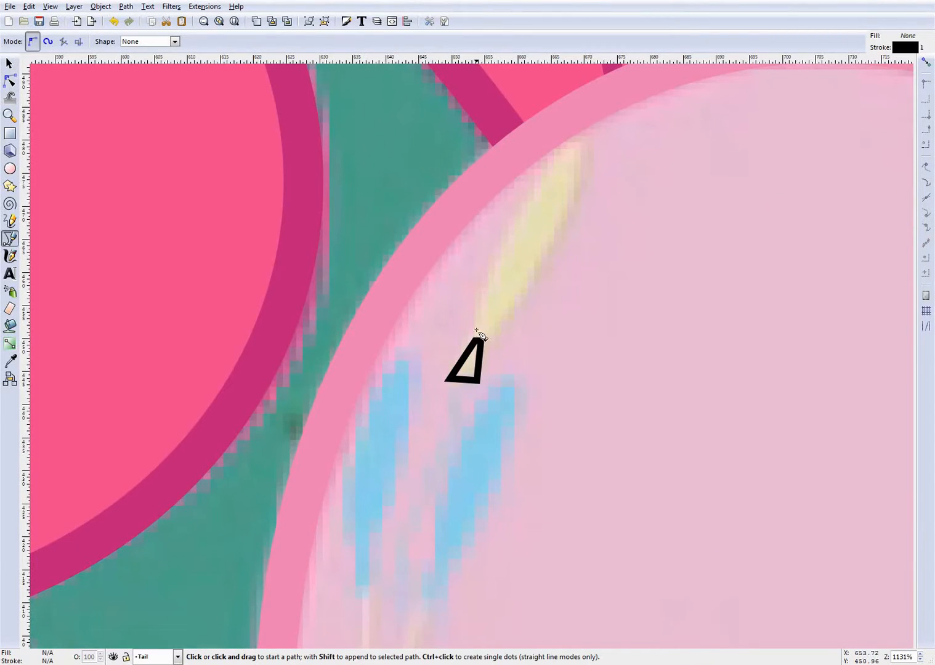
{"action": "left_click", "coordinate": [477, 311]}
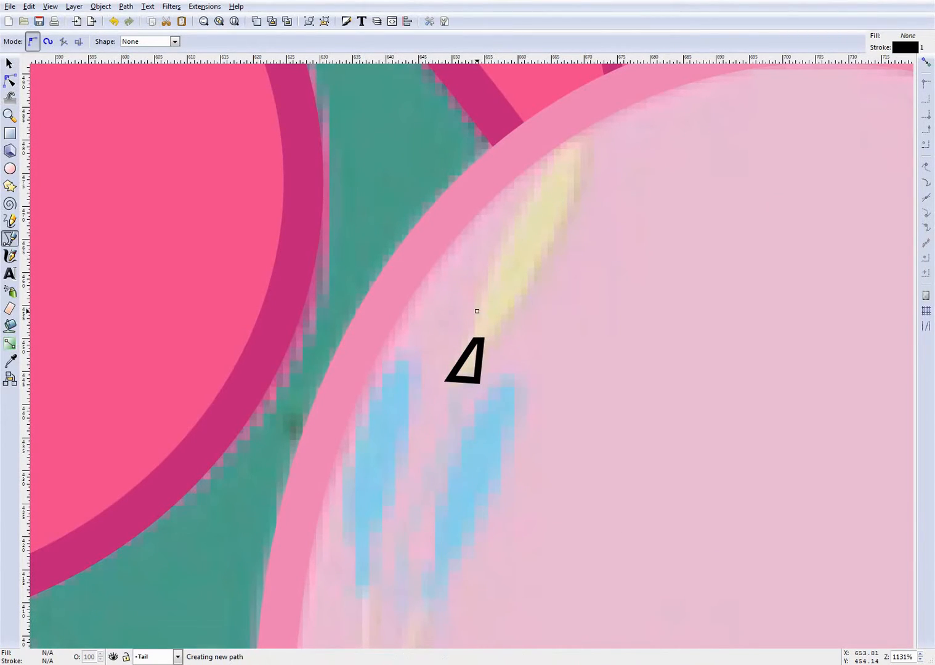
{"action": "left_click", "coordinate": [493, 265]}
{"action": "left_click", "coordinate": [551, 242]}
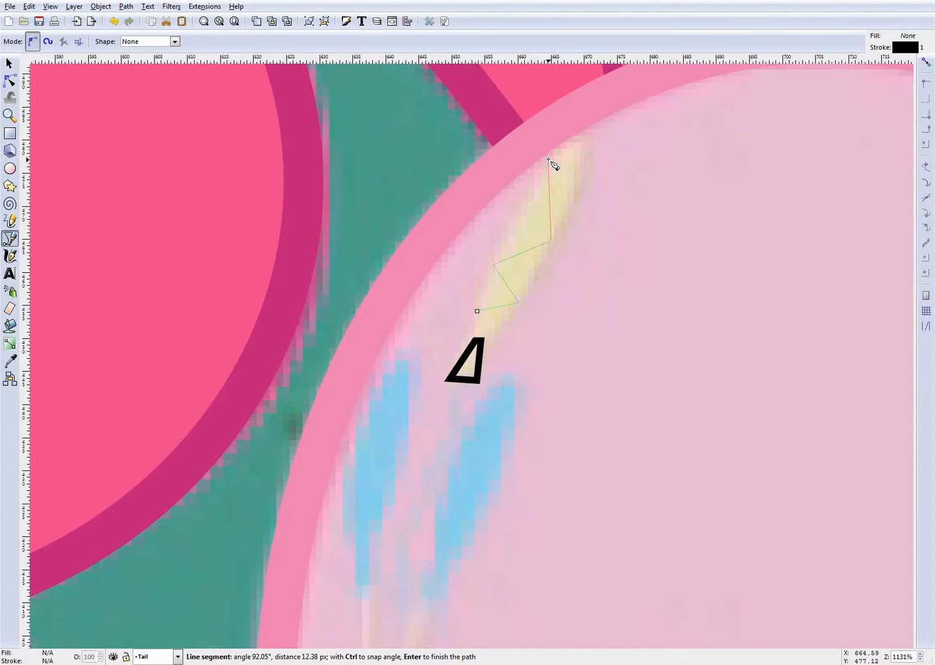
{"action": "key", "text": "Return"}
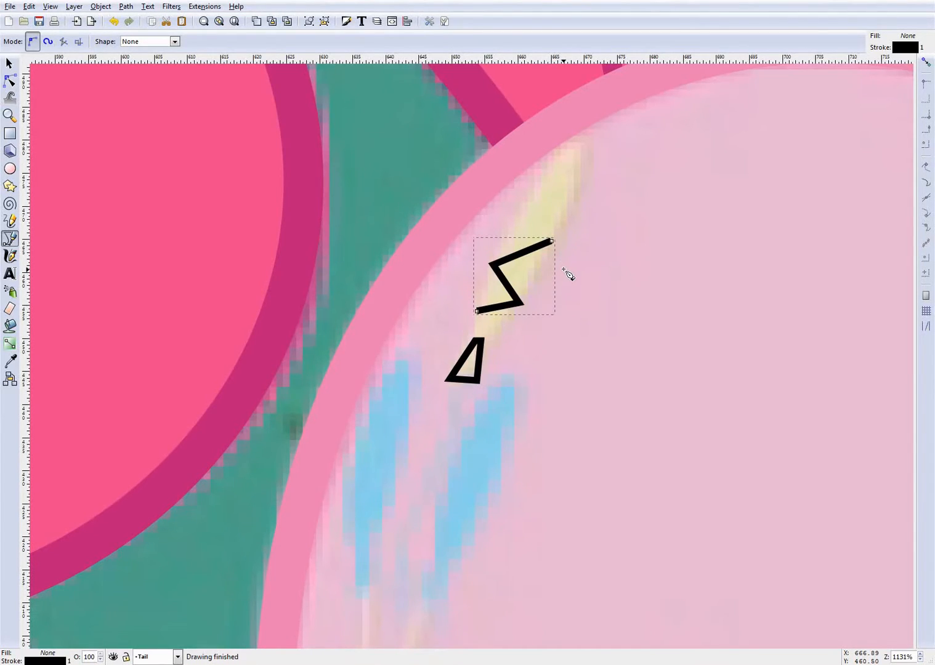
{"action": "key", "text": "ctrl+z"}
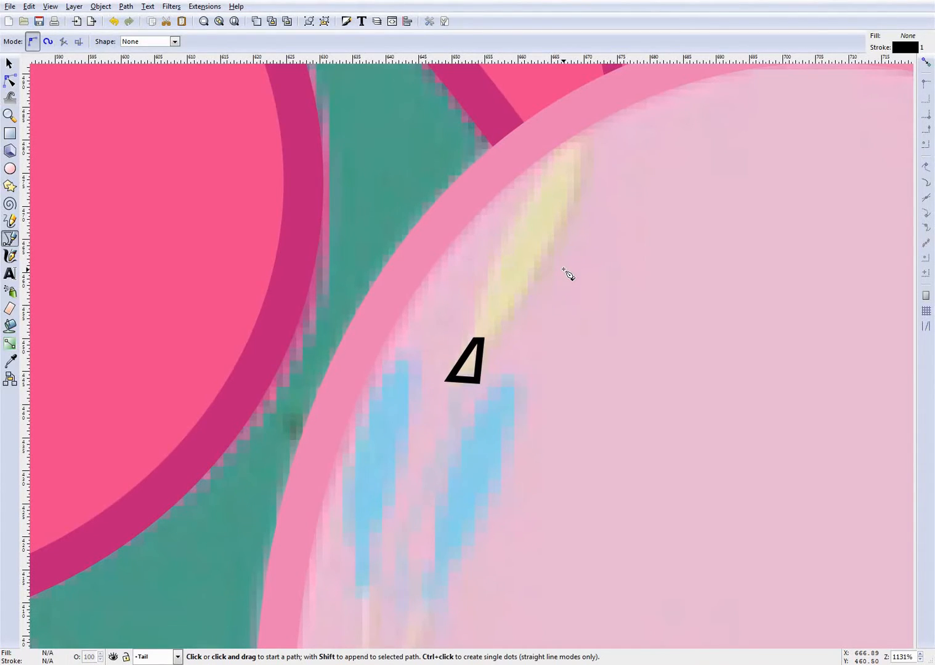
- Draw a five-point path around the yellow balloon's edge and generate an ellipse from it with the Ellipse by 5 Points extension
{"action": "left_click", "coordinate": [561, 149]}
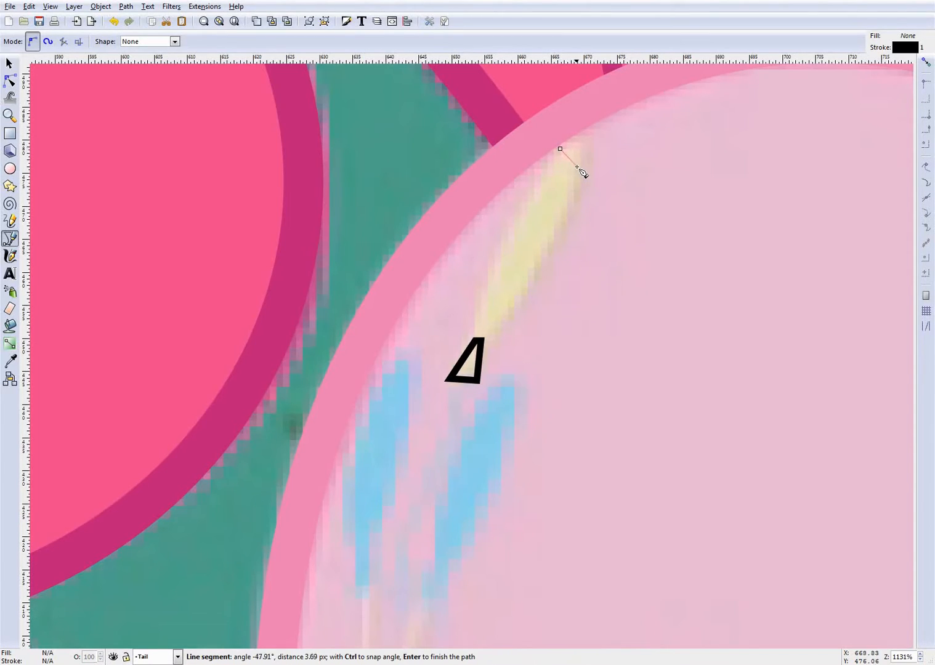
{"action": "left_click", "coordinate": [506, 239]}
{"action": "left_click", "coordinate": [526, 290]}
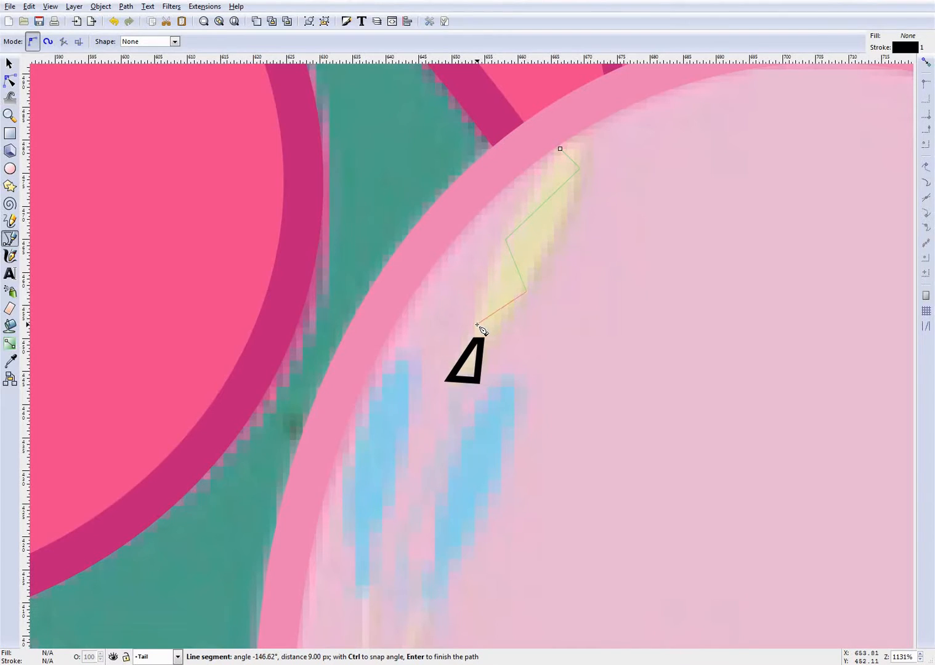
{"action": "double_click", "coordinate": [475, 323]}
{"action": "left_click", "coordinate": [210, 5]}
{"action": "mouse_move", "coordinate": [263, 70]}
{"action": "left_click", "coordinate": [339, 70]}
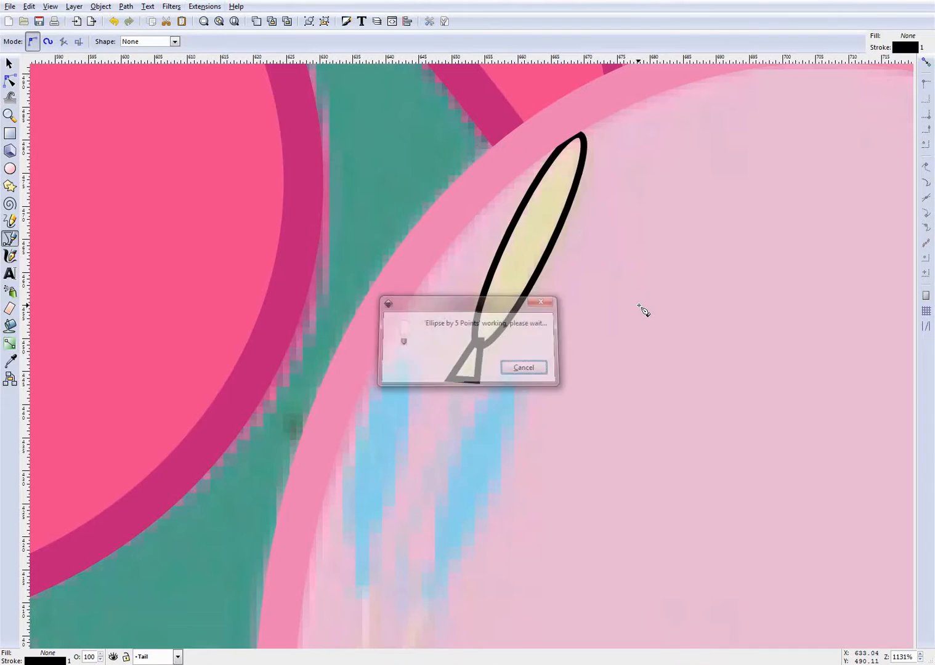
- Move the ellipse down over the yellow balloon and nudge the knot shape slightly to line up with it
{"action": "left_click", "coordinate": [10, 63]}
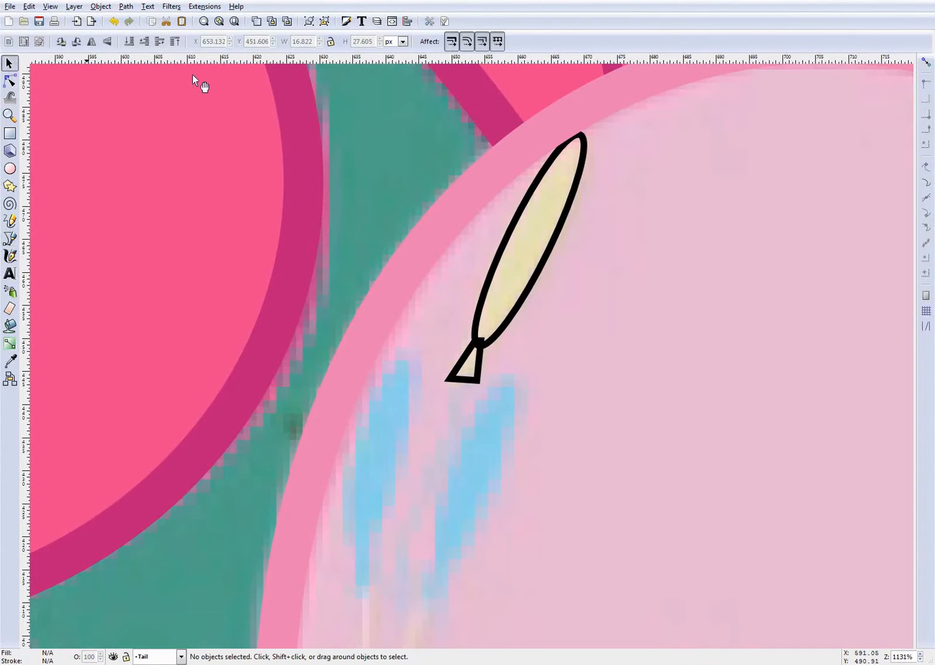
{"action": "left_click", "coordinate": [584, 149]}
{"action": "mouse_move", "coordinate": [583, 149]}
{"action": "left_mouse_down"}
{"action": "mouse_move", "coordinate": [586, 170]}
{"action": "mouse_move", "coordinate": [580, 163]}
{"action": "left_mouse_up"}
{"action": "left_click_drag", "start_coordinate": [481, 372], "coordinate": [479, 367]}
{"action": "left_click", "coordinate": [502, 346]}
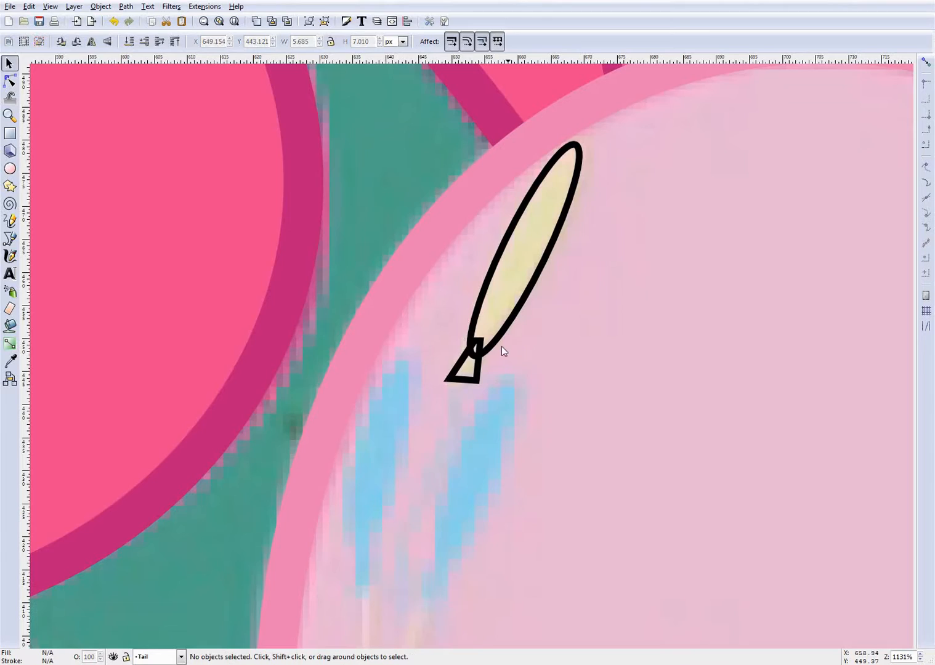
- Select the balloon ellipse and the knot shape together and move both from the Tail layer to the Cutie Mark layer
{"action": "left_click", "coordinate": [521, 318]}
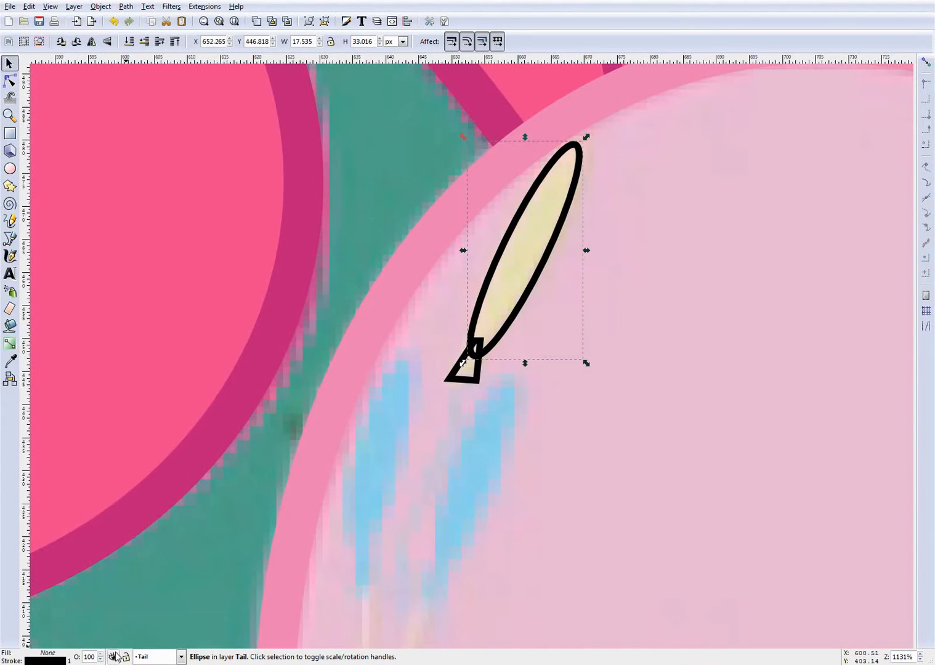
{"action": "left_click", "coordinate": [157, 657]}
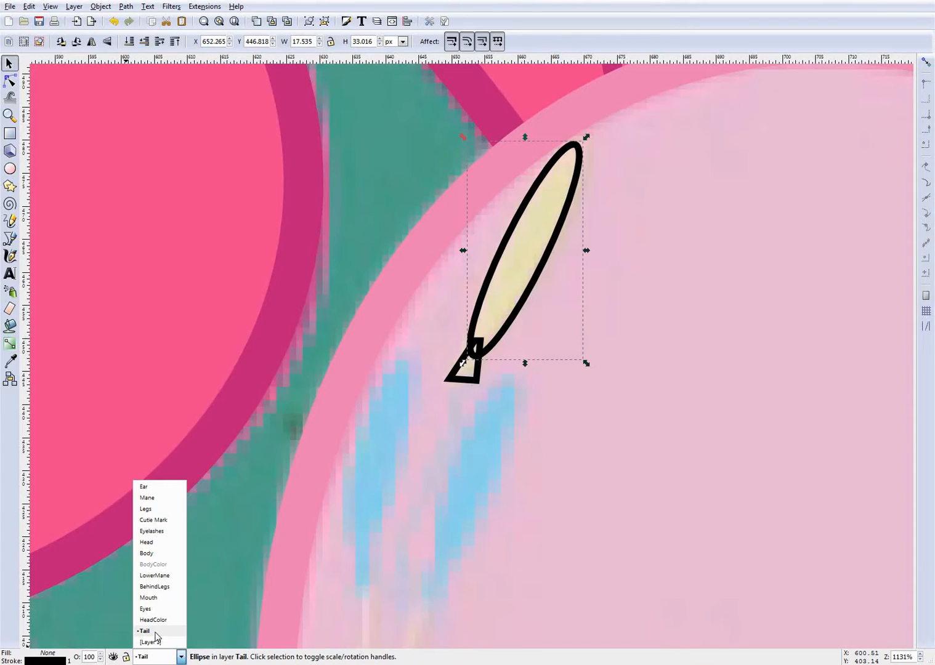
{"action": "left_click", "coordinate": [606, 300]}
{"action": "left_click", "coordinate": [623, 287]}
{"action": "left_click", "coordinate": [537, 286]}
{"action": "left_click", "coordinate": [478, 379], "text": "shift"}
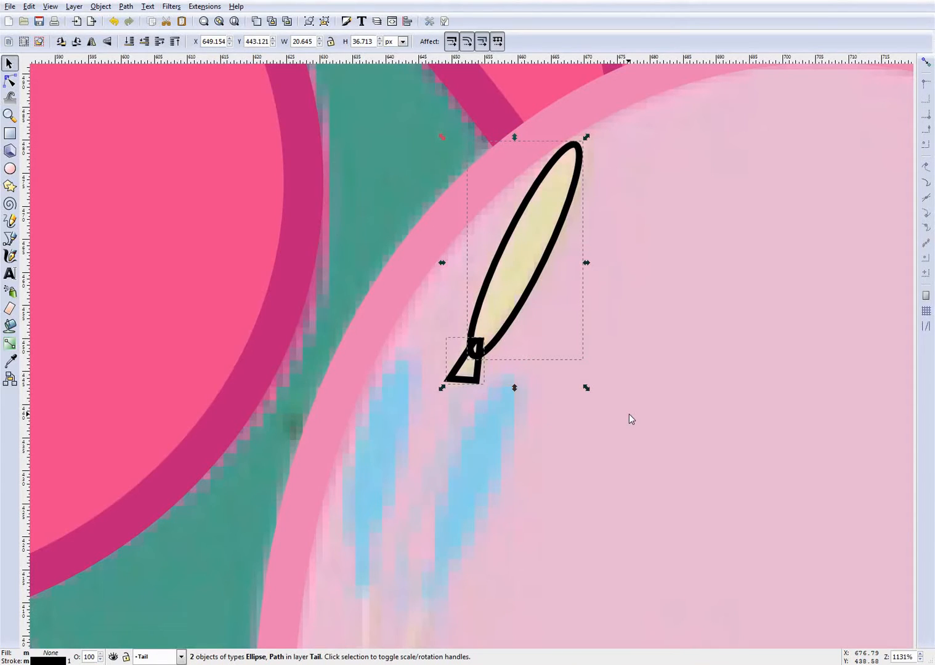
{"action": "key", "text": "shift+Page_Up"}
{"action": "key", "text": "shift+Page_Up"}
{"action": "key", "text": "shift+Page_Down"}
{"action": "key", "text": "shift+Page_Down"}
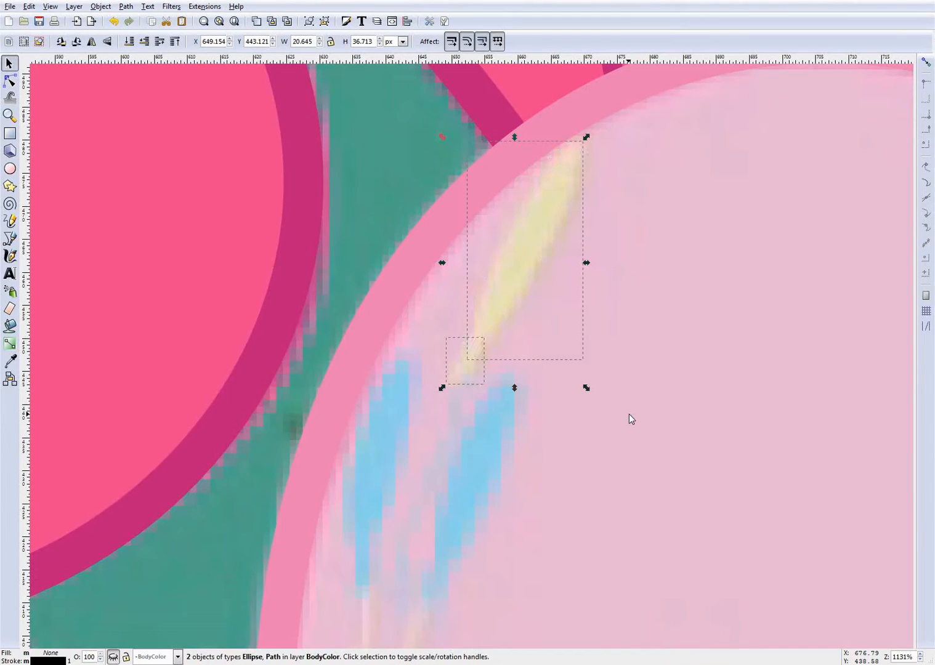
{"action": "key", "text": "shift+Page_Down"}
{"action": "key", "text": "shift+Page_Down"}
{"action": "key", "text": "shift+Page_Down"}
{"action": "key", "text": "shift+Page_Down"}
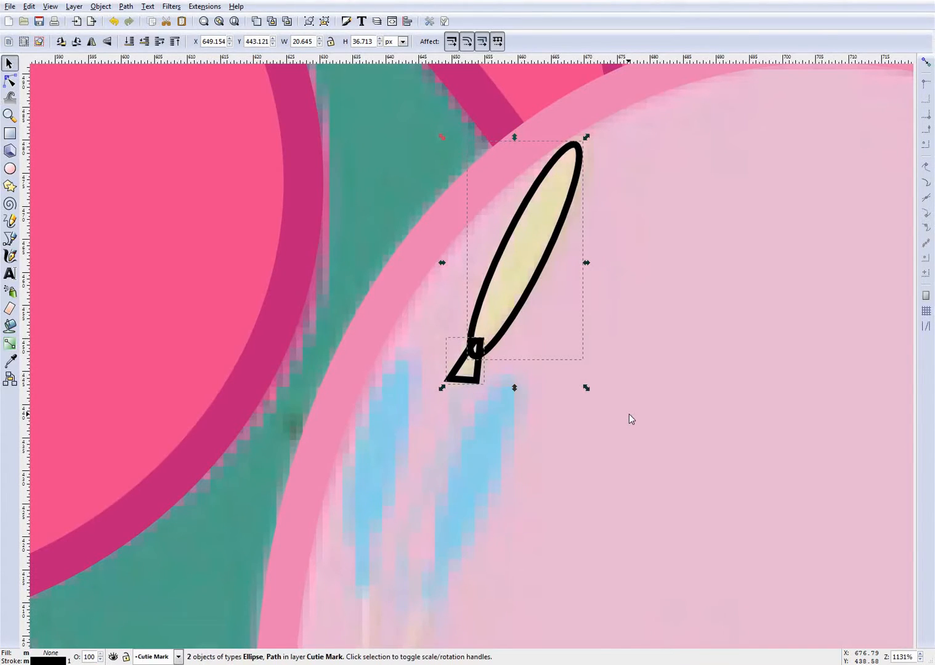
{"action": "left_click", "coordinate": [629, 414]}
- Toggle the Cutie Mark layer's visibility to compare the balloon outline with the image underneath
{"action": "scroll", "coordinate": [554, 323], "scroll_direction": "up", "scroll_amount": 1}
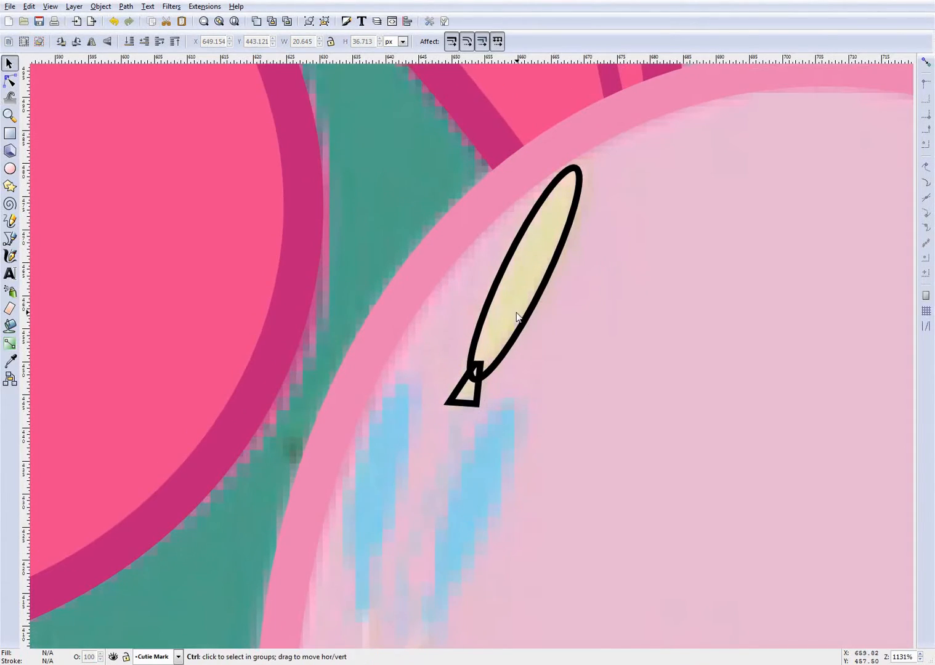
{"action": "scroll", "coordinate": [554, 323], "scroll_direction": "up", "scroll_amount": 1, "text": "ctrl"}
{"action": "left_click", "coordinate": [113, 657]}
{"action": "left_click", "coordinate": [113, 657]}
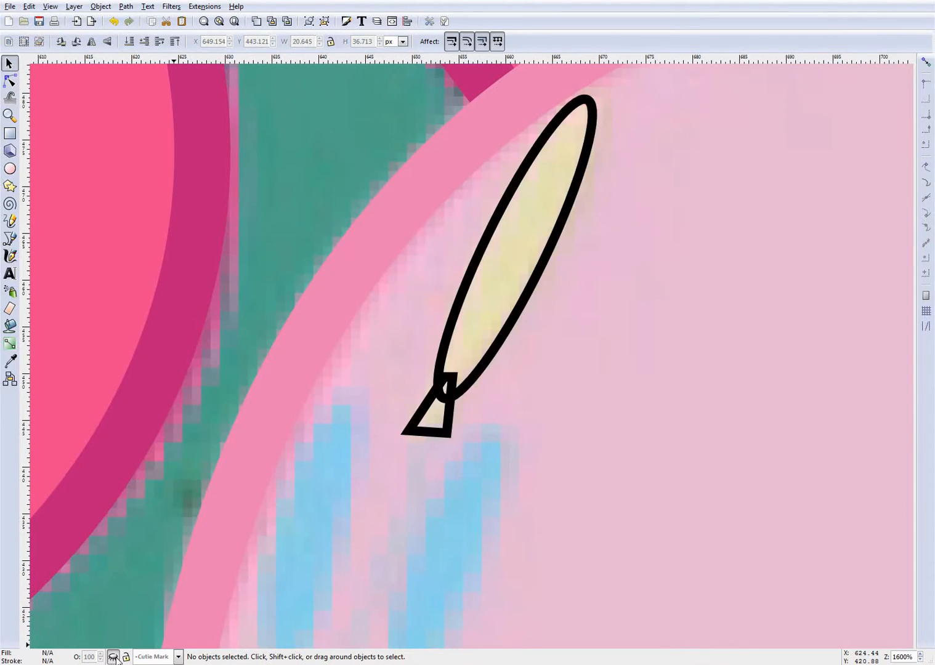
{"action": "left_click", "coordinate": [114, 657]}
{"action": "left_click", "coordinate": [113, 657]}
- Scale the balloon ellipse down to about 16.2 by 30.7 px and reposition it over the yellow balloon
{"action": "left_click", "coordinate": [481, 362]}
{"action": "left_click_drag", "start_coordinate": [430, 407], "coordinate": [444, 388]}
{"action": "mouse_move", "coordinate": [557, 239]}
{"action": "left_mouse_down"}
{"action": "mouse_move", "coordinate": [557, 253]}
{"action": "mouse_move", "coordinate": [545, 254]}
{"action": "left_mouse_up"}
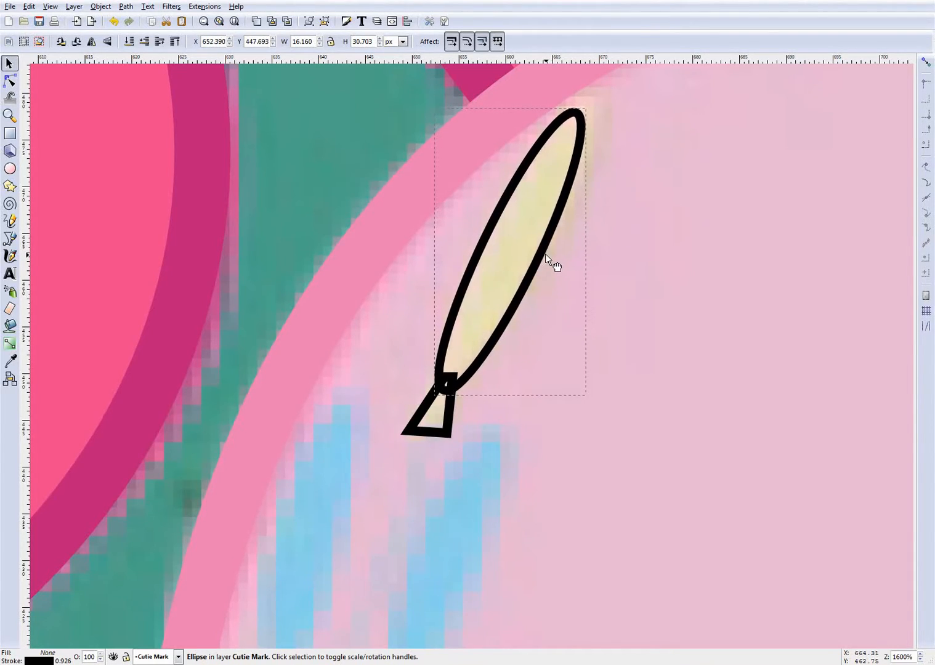
- Select the yellow balloon's ellipse together with its knot shape and merge them into one path with Union
{"action": "left_click", "coordinate": [625, 387]}
{"action": "scroll", "coordinate": [495, 342], "scroll_direction": "down", "scroll_amount": 2}
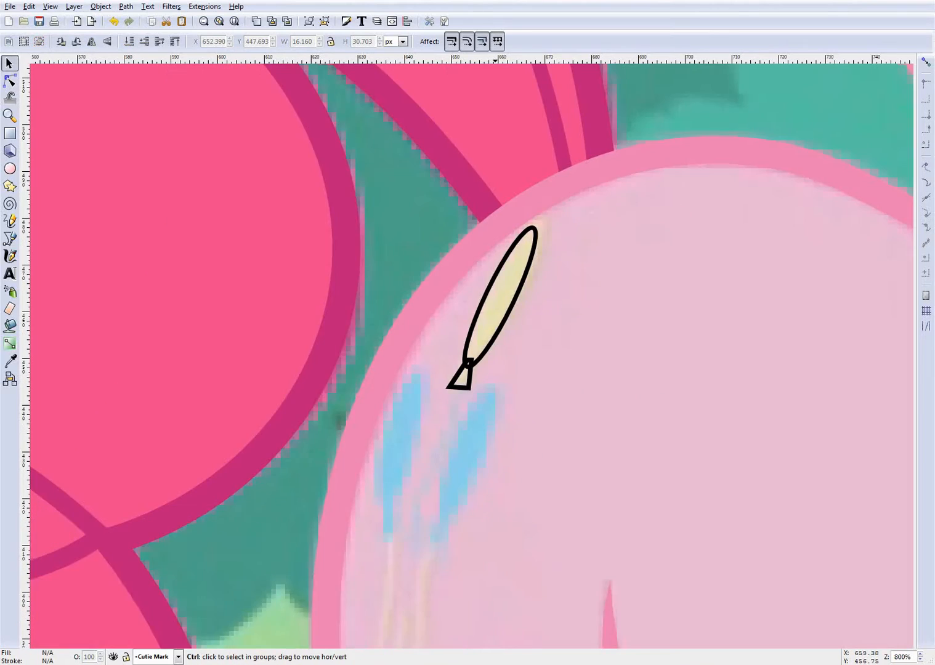
{"action": "scroll", "coordinate": [499, 314], "scroll_direction": "up", "scroll_amount": 2}
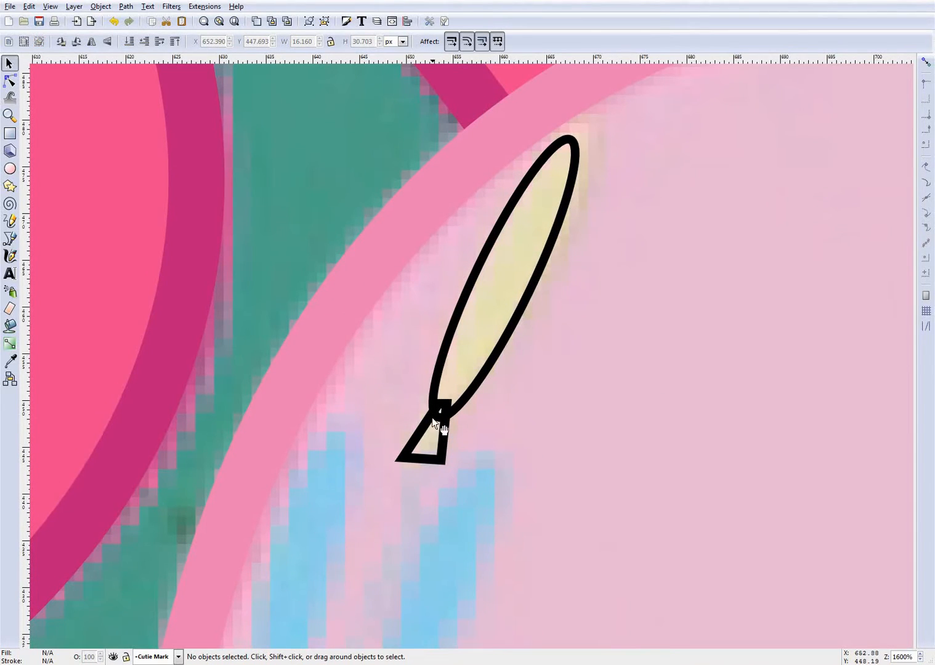
{"action": "left_click", "coordinate": [453, 325]}
{"action": "left_click", "coordinate": [414, 449]}
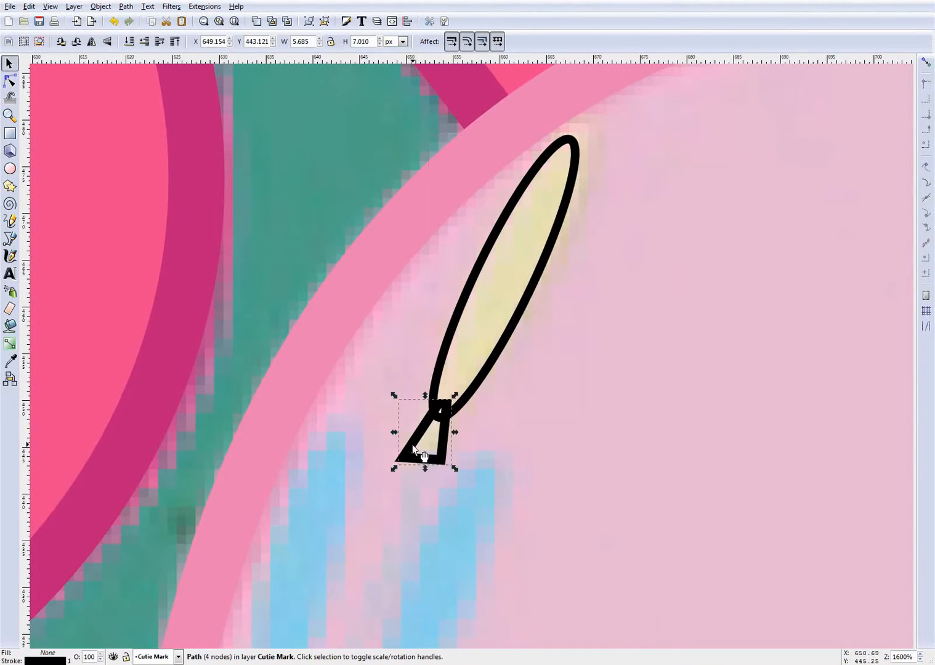
{"action": "left_click", "coordinate": [518, 326]}
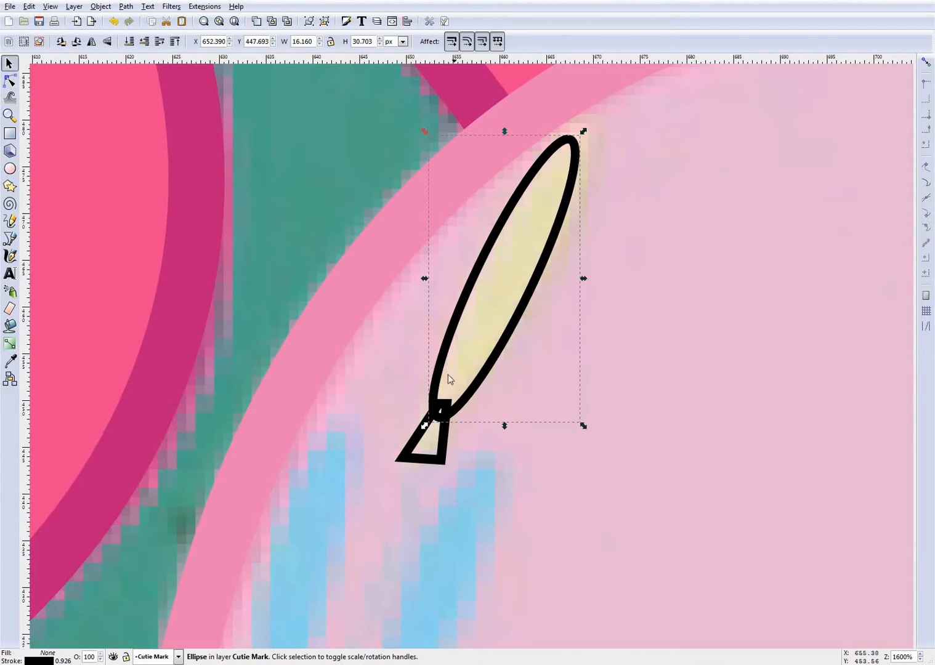
{"action": "left_click", "coordinate": [411, 445], "text": "shift"}
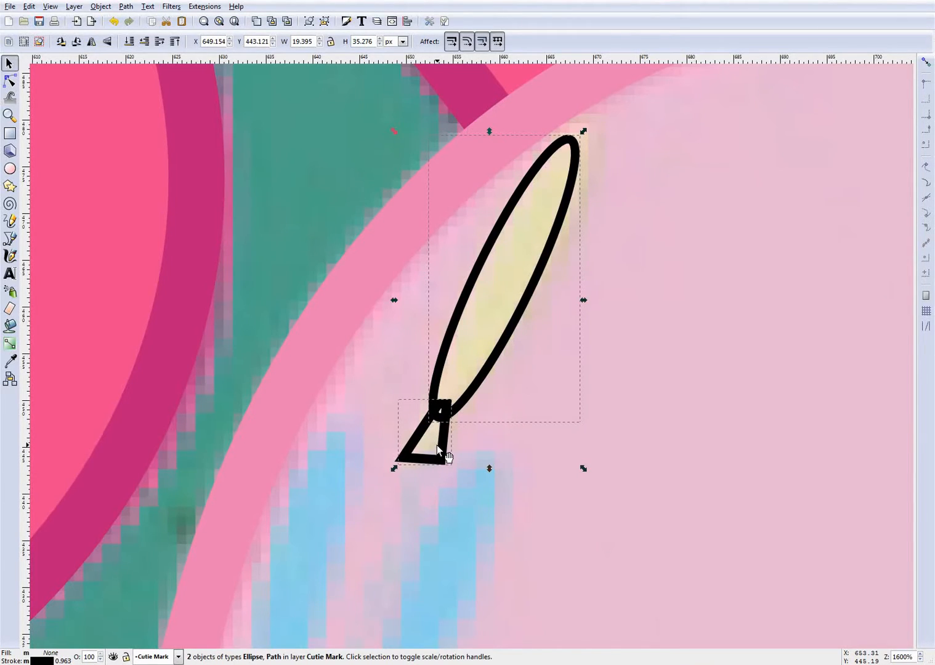
{"action": "left_click", "coordinate": [125, 6]}
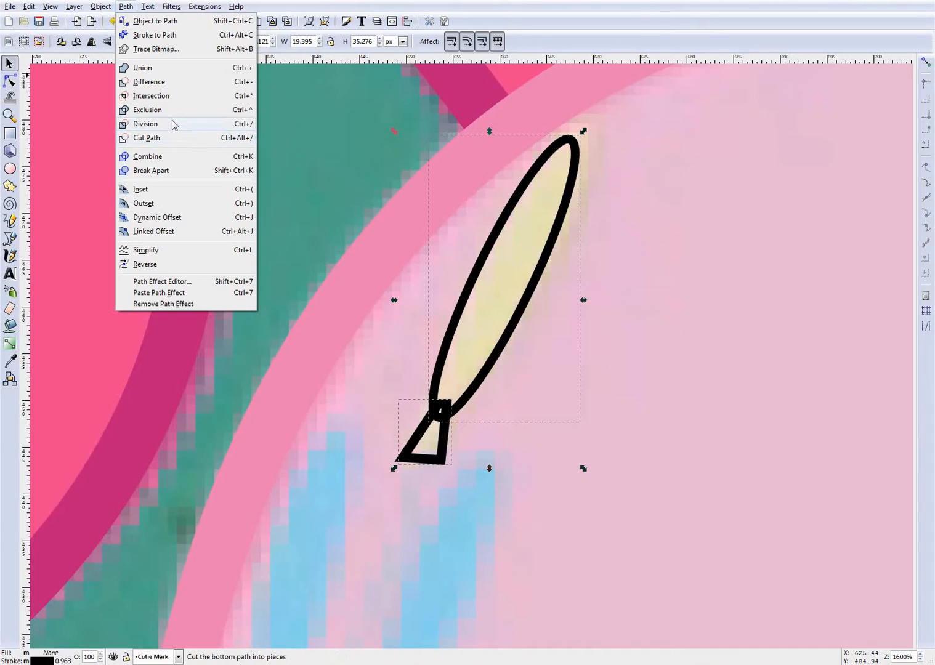
{"action": "left_click", "coordinate": [176, 69]}
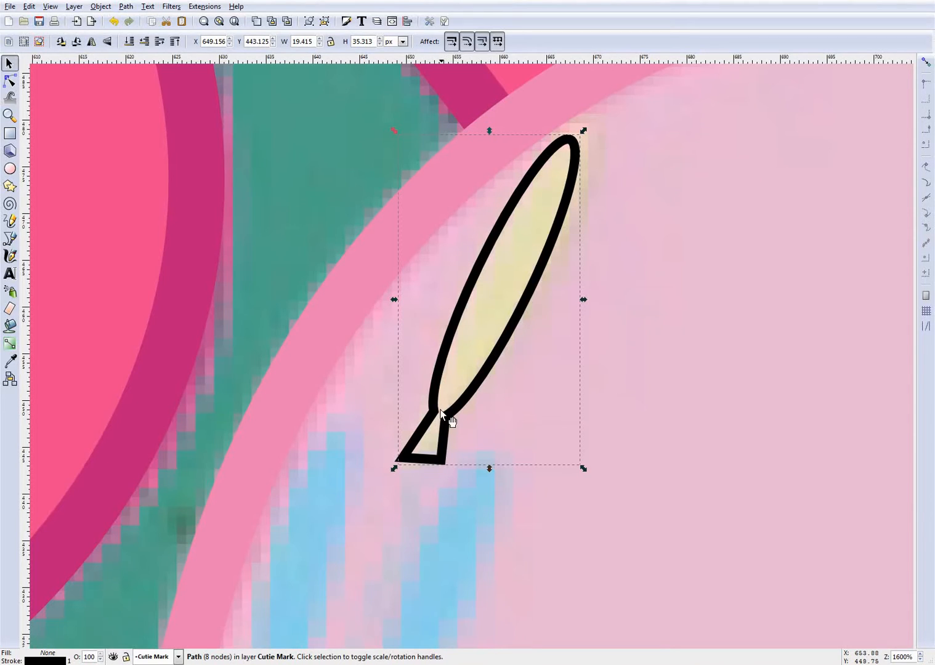
{"action": "left_click", "coordinate": [620, 405]}
- Save the drawing
{"action": "scroll", "coordinate": [464, 421], "scroll_direction": "down", "scroll_amount": 4}
{"action": "scroll", "coordinate": [463, 421], "scroll_direction": "down", "scroll_amount": 3}
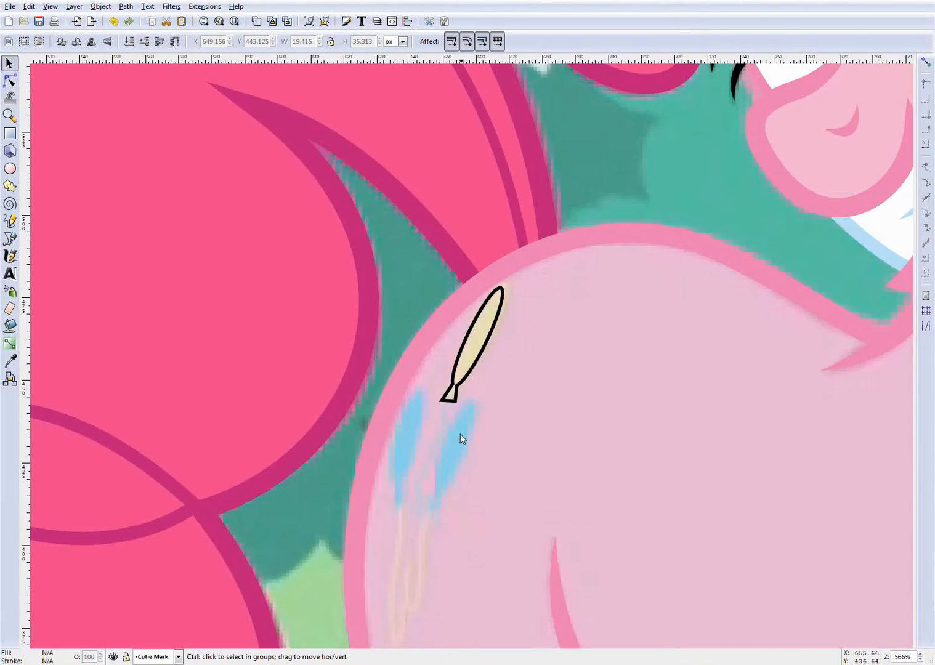
{"action": "scroll", "coordinate": [454, 483], "scroll_direction": "up", "scroll_amount": 1}
{"action": "key", "text": "ctrl+s"}
- Draw a closed four-sided knot outline at the lower end of the right blue balloon with the Bezier tool
{"action": "scroll", "coordinate": [451, 484], "scroll_direction": "down", "scroll_amount": 2}
{"action": "scroll", "coordinate": [412, 452], "scroll_direction": "up", "scroll_amount": 2, "text": "ctrl"}
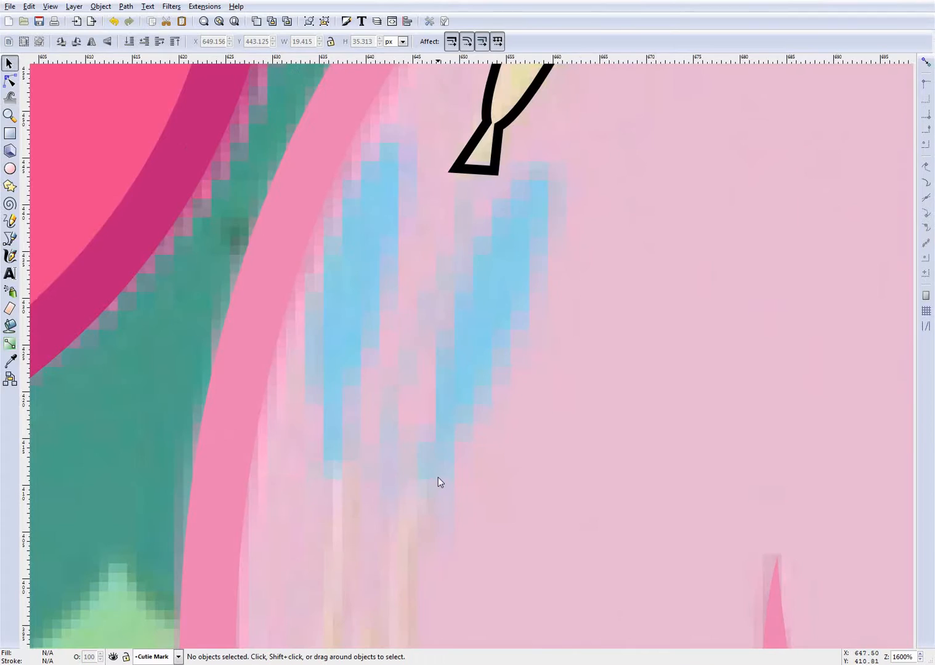
{"action": "key", "text": "b"}
{"action": "left_click", "coordinate": [436, 431]}
{"action": "left_click", "coordinate": [398, 491]}
{"action": "left_click_drag", "start_coordinate": [457, 502], "coordinate": [458, 509]}
{"action": "left_click", "coordinate": [460, 437]}
{"action": "left_click", "coordinate": [437, 431]}
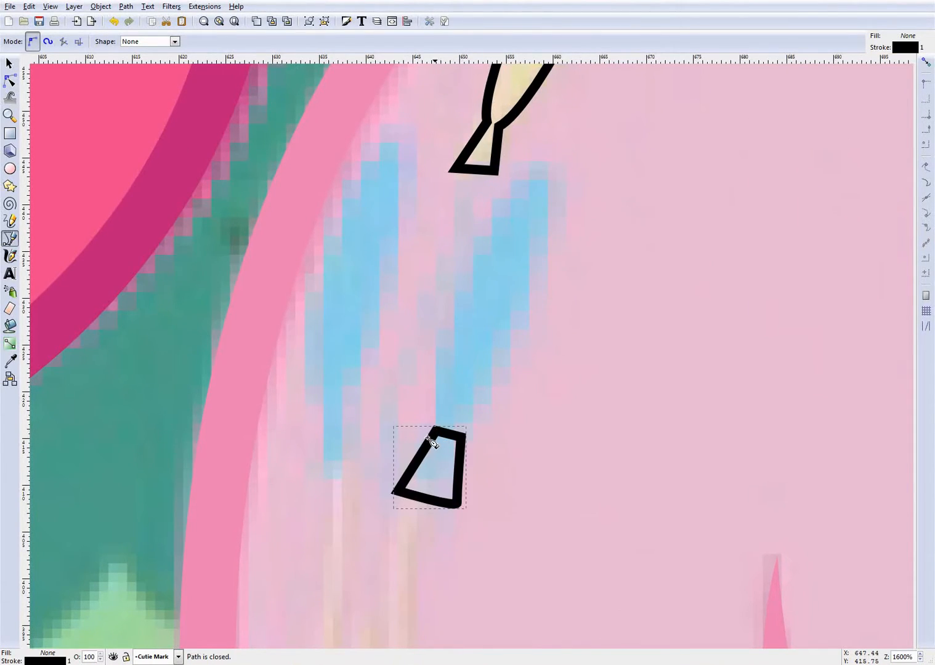
- Draw a closed four-sided knot outline over the lower end of the left blue balloon
{"action": "left_click", "coordinate": [318, 471]}
{"action": "left_click", "coordinate": [353, 467]}
{"action": "left_click", "coordinate": [346, 393]}
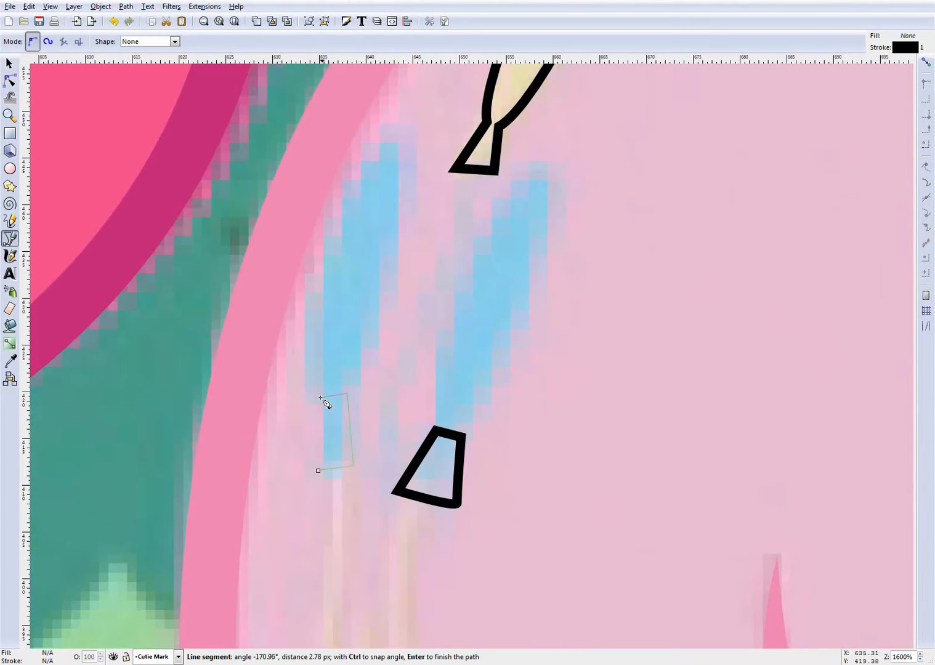
{"action": "left_click", "coordinate": [320, 397]}
{"action": "left_click", "coordinate": [318, 470]}
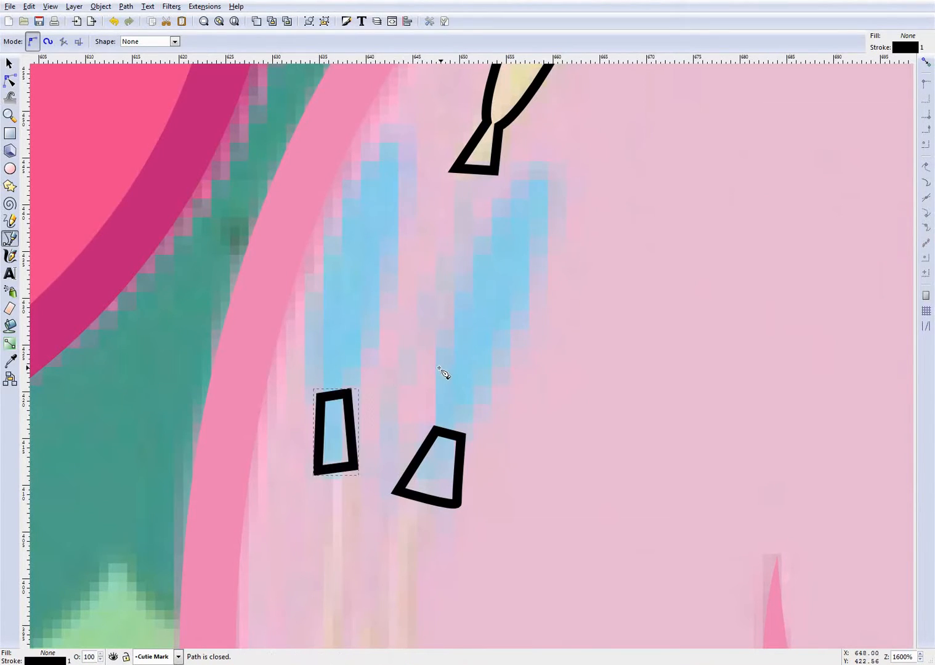
- Draw an open five-node zigzag path between the edges of the right blue balloon to define its ellipse
{"action": "left_click", "coordinate": [435, 406]}
{"action": "left_click", "coordinate": [490, 389]}
{"action": "left_click", "coordinate": [451, 311]}
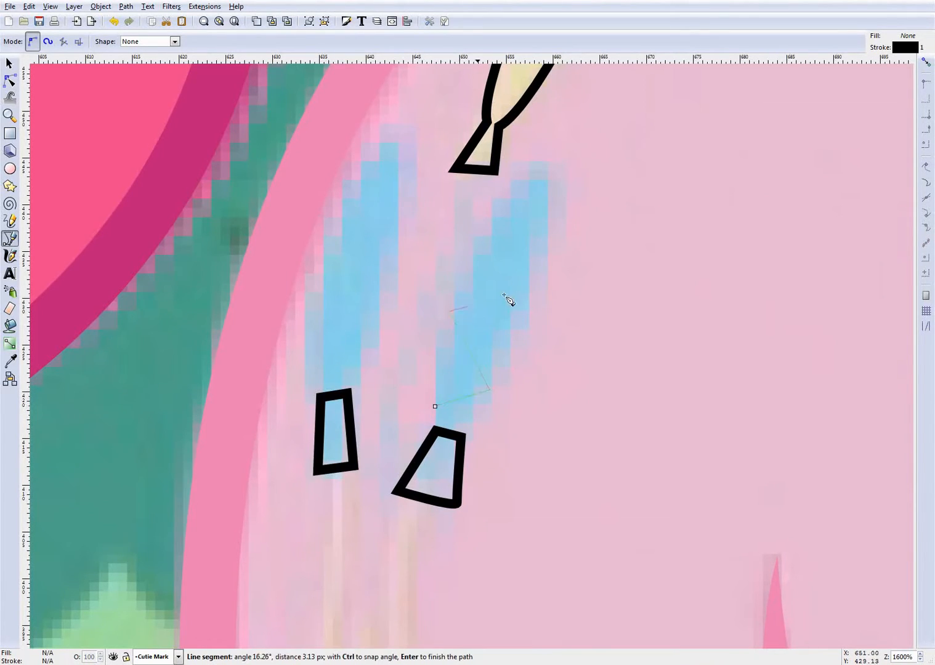
{"action": "left_click", "coordinate": [540, 278]}
{"action": "double_click", "coordinate": [506, 191]}
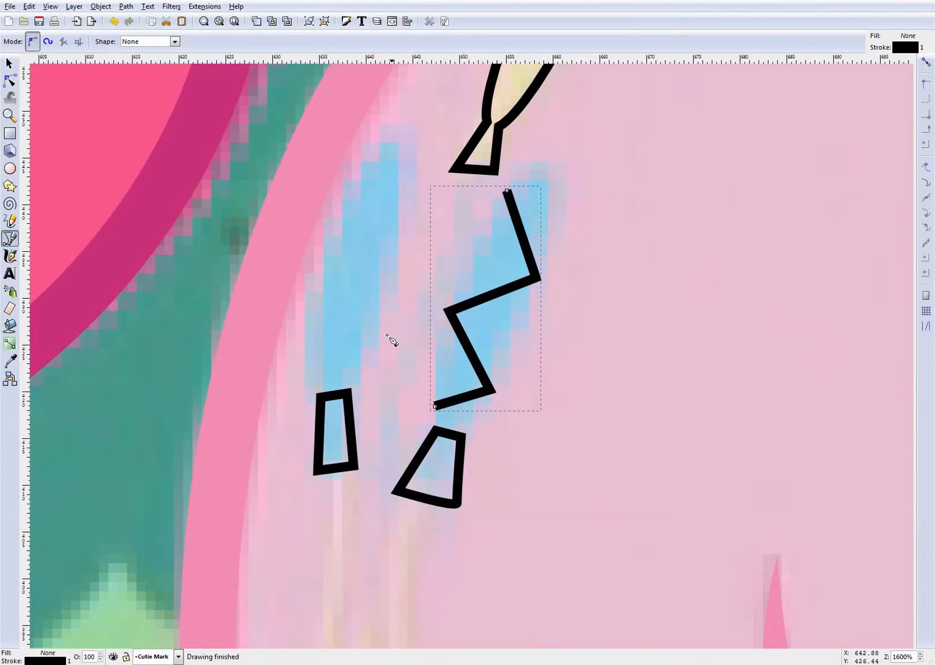
- Draw an open five-node zigzag path between the edges of the left blue balloon
{"action": "left_click", "coordinate": [362, 366]}
{"action": "left_click", "coordinate": [305, 328]}
{"action": "left_click", "coordinate": [387, 286]}
{"action": "left_click", "coordinate": [333, 232]}
{"action": "double_click", "coordinate": [406, 182]}
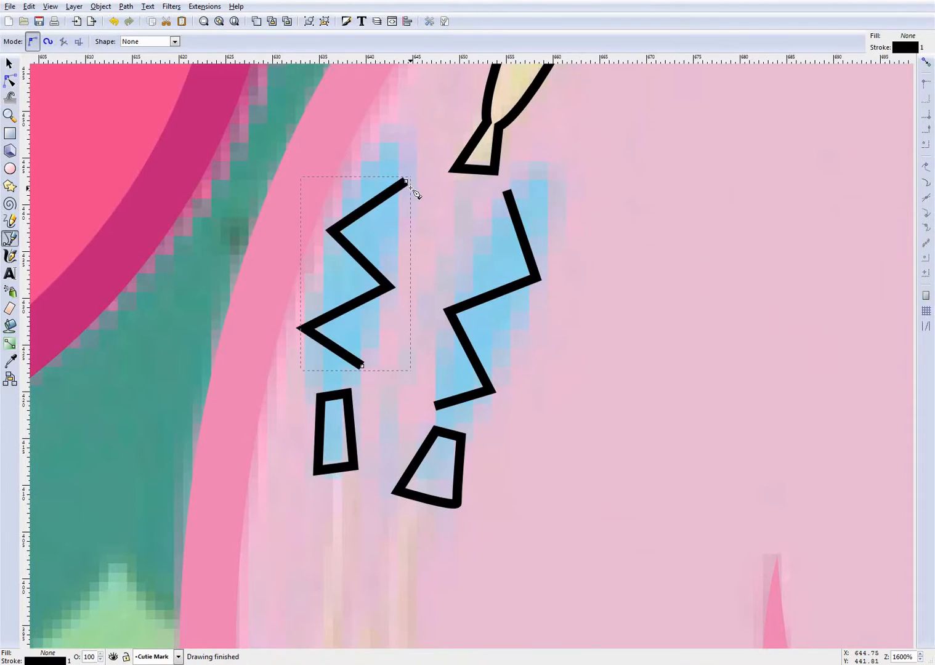
- Generate an ellipse from the right zigzag with Ellipse by 5 Points and nudge it into place over the blue balloon
{"action": "left_click", "coordinate": [9, 63]}
{"action": "left_click", "coordinate": [522, 246]}
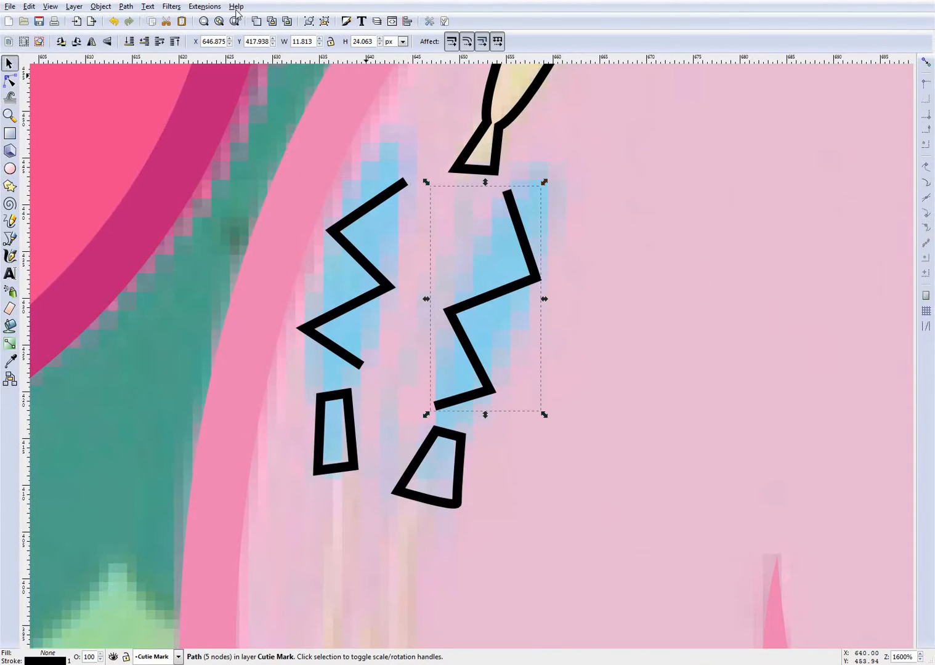
{"action": "left_click", "coordinate": [208, 6]}
{"action": "mouse_move", "coordinate": [275, 69]}
{"action": "left_click", "coordinate": [354, 68]}
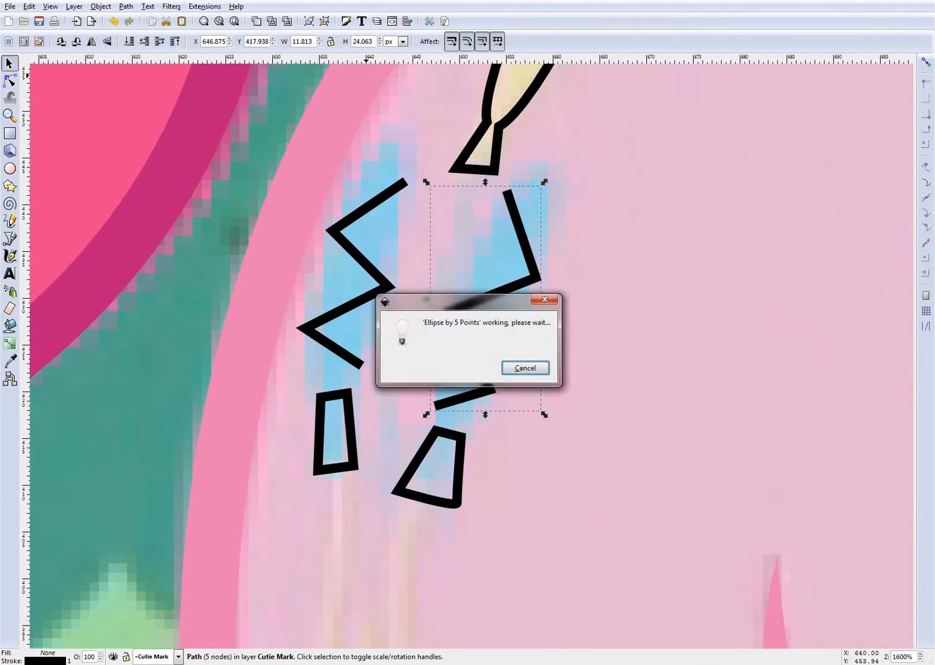
{"action": "left_click", "coordinate": [547, 259]}
{"action": "left_click_drag", "start_coordinate": [541, 273], "coordinate": [544, 281]}
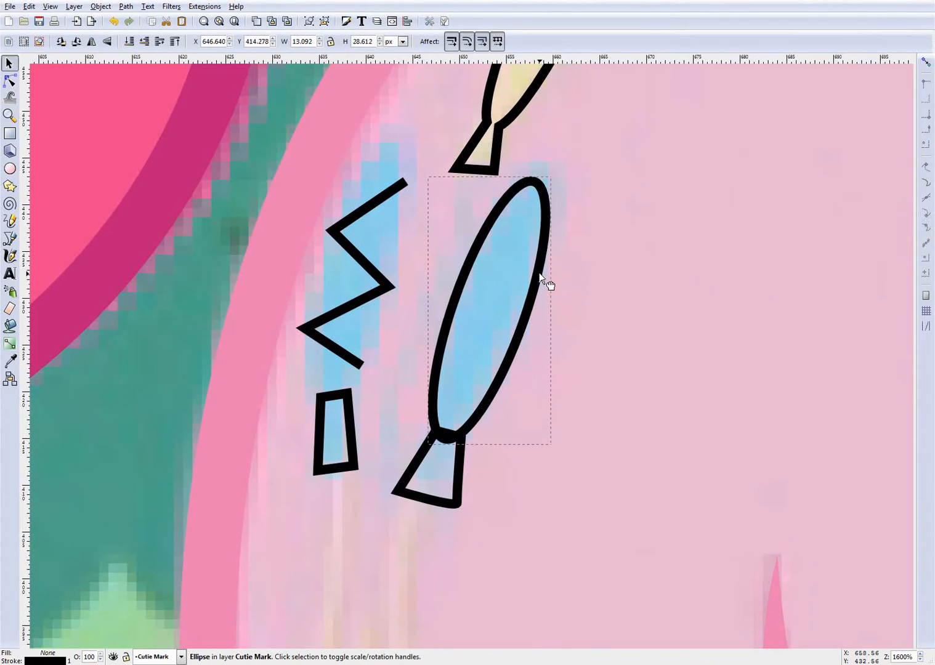
{"action": "key", "text": "Escape"}
- Generate an ellipse from the left zigzag with Ellipse by 5 Points and scale it to about 11.1 by 31.9 px
{"action": "left_click", "coordinate": [374, 269]}
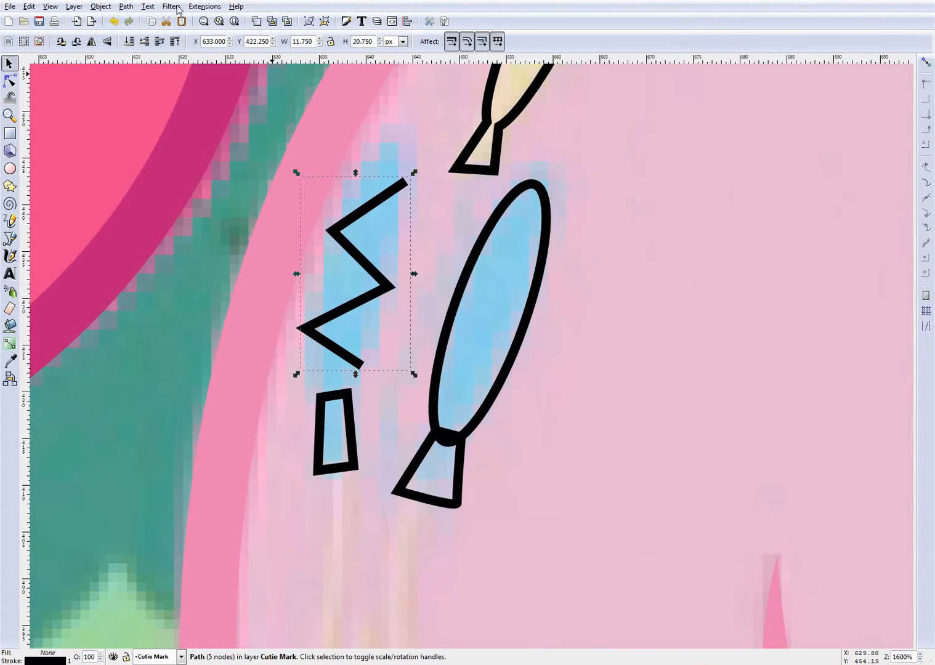
{"action": "left_click", "coordinate": [205, 6]}
{"action": "mouse_move", "coordinate": [271, 69]}
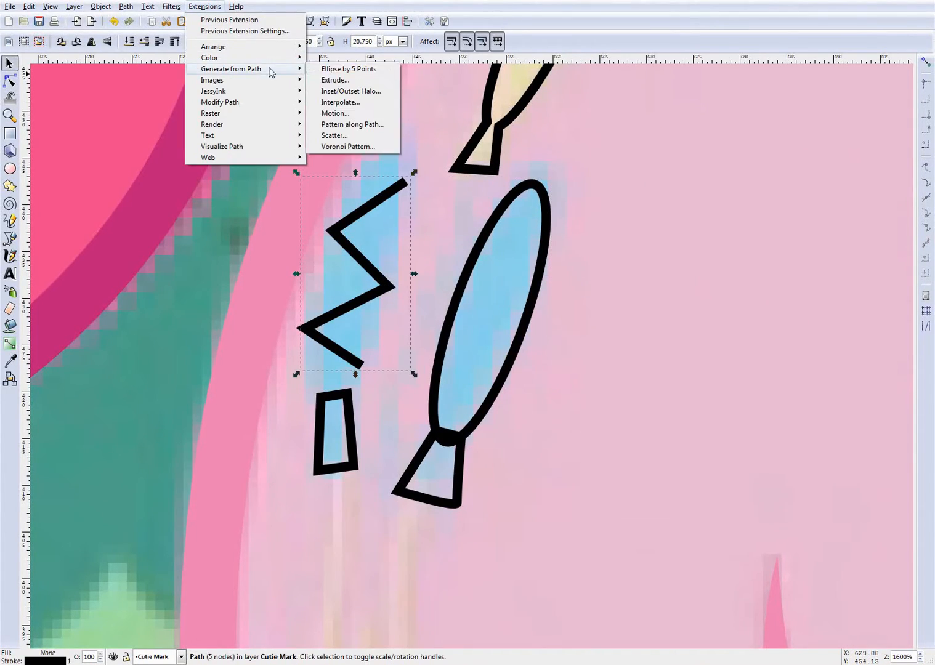
{"action": "left_click", "coordinate": [332, 69]}
{"action": "left_click", "coordinate": [364, 370]}
{"action": "left_click_drag", "start_coordinate": [288, 448], "coordinate": [302, 431]}
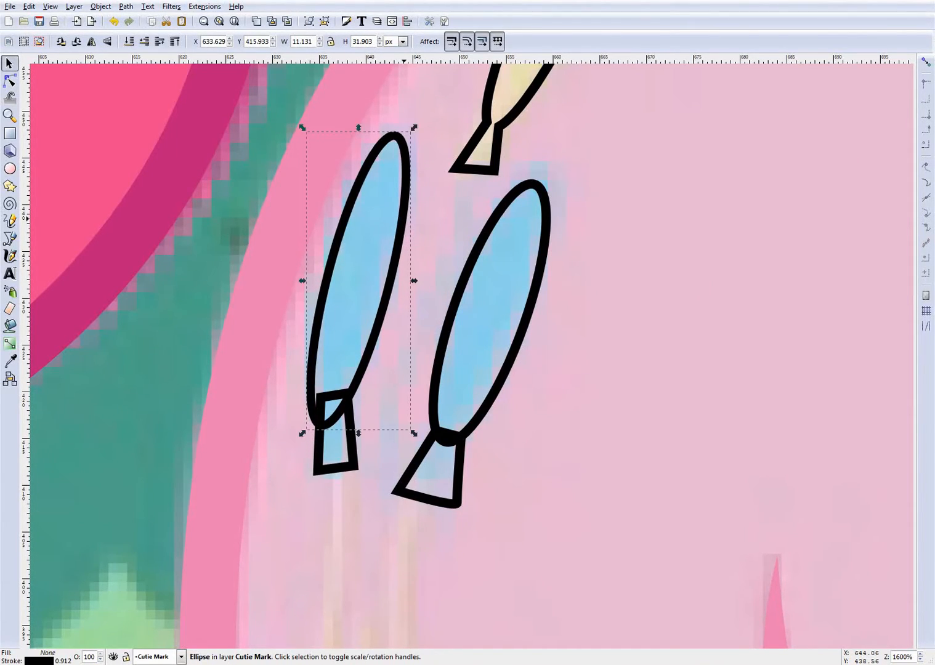
- Move, rotate and shrink the left ellipse to about 9.0 by 31.0 px so it follows the blue balloon's tilt
{"action": "left_click_drag", "start_coordinate": [404, 219], "coordinate": [399, 212]}
{"action": "left_click", "coordinate": [408, 148]}
{"action": "left_click_drag", "start_coordinate": [410, 119], "coordinate": [415, 188]}
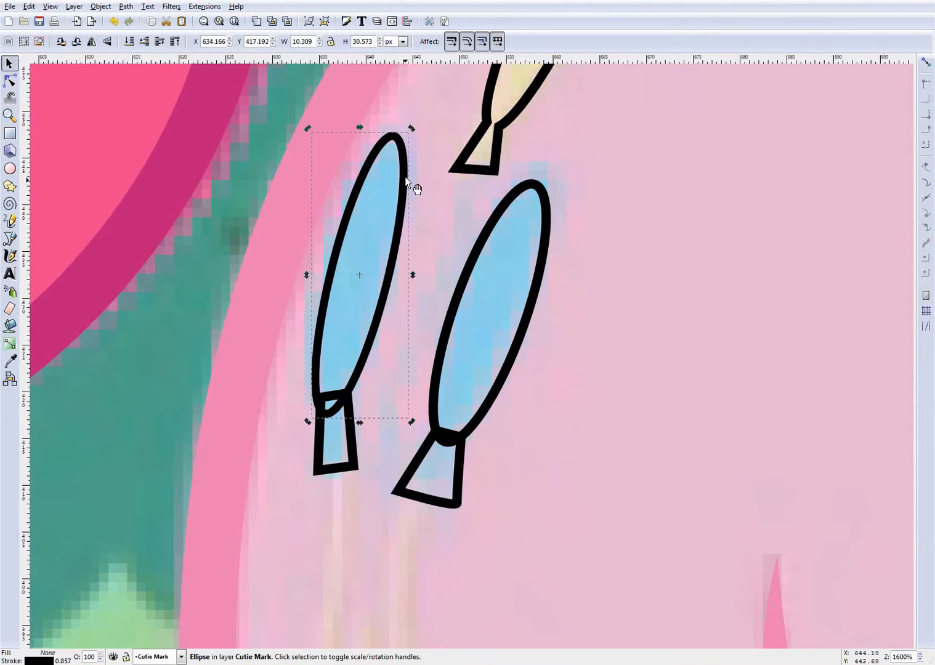
{"action": "mouse_move", "coordinate": [410, 130]}
{"action": "left_mouse_down"}
{"action": "mouse_move", "coordinate": [392, 126]}
{"action": "mouse_move", "coordinate": [402, 128]}
{"action": "left_mouse_up"}
{"action": "mouse_move", "coordinate": [399, 190]}
{"action": "left_mouse_down"}
{"action": "mouse_move", "coordinate": [389, 205]}
{"action": "mouse_move", "coordinate": [396, 209]}
{"action": "mouse_move", "coordinate": [399, 197]}
{"action": "left_mouse_up"}
{"action": "left_click_drag", "start_coordinate": [401, 131], "coordinate": [402, 133]}
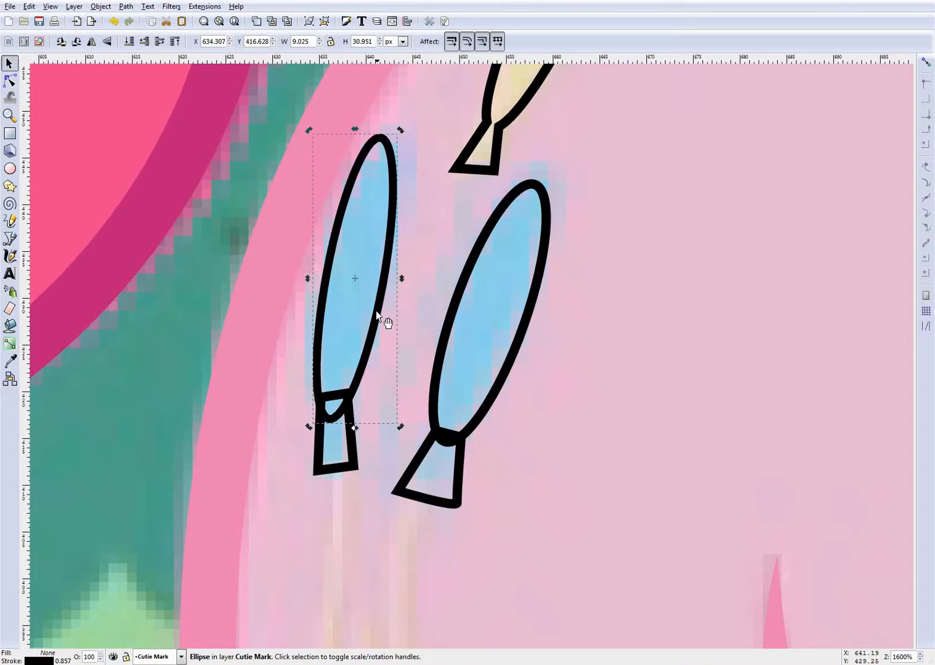
- Move the left blue balloon's knot shape slightly down to line up with the end of the ellipse
{"action": "left_click", "coordinate": [362, 444]}
{"action": "left_click", "coordinate": [357, 448]}
{"action": "mouse_move", "coordinate": [357, 448]}
{"action": "left_mouse_down"}
{"action": "mouse_move", "coordinate": [355, 457]}
{"action": "mouse_move", "coordinate": [350, 445]}
{"action": "left_mouse_up"}
- Try merging the right blue balloon's ellipse and knot with Union, and undo the merge
{"action": "left_click", "coordinate": [458, 352]}
{"action": "left_click", "coordinate": [433, 414]}
{"action": "left_click", "coordinate": [420, 455], "text": "shift"}
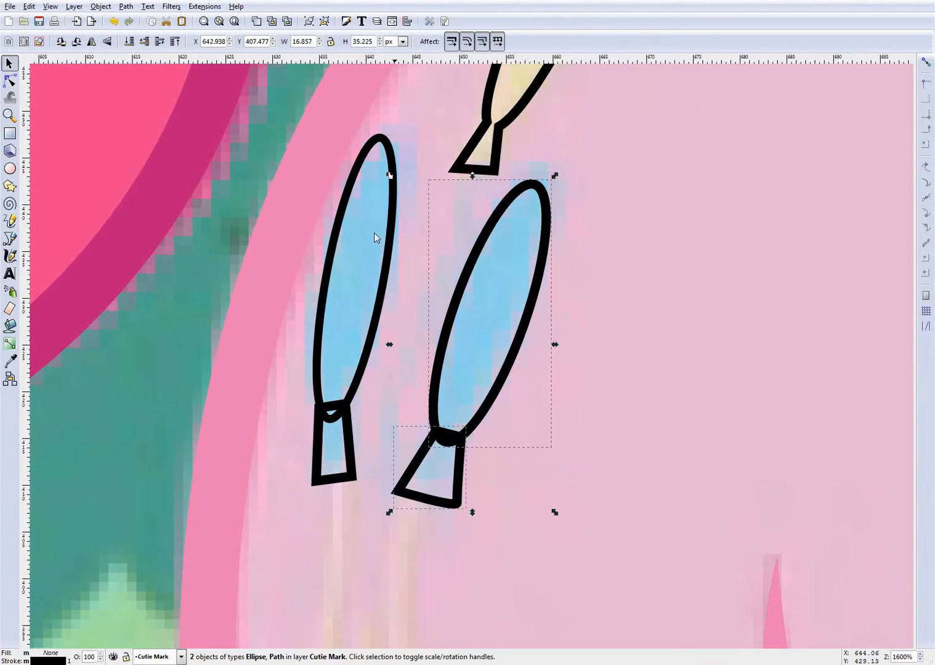
{"action": "left_click", "coordinate": [126, 6]}
{"action": "left_click", "coordinate": [151, 67]}
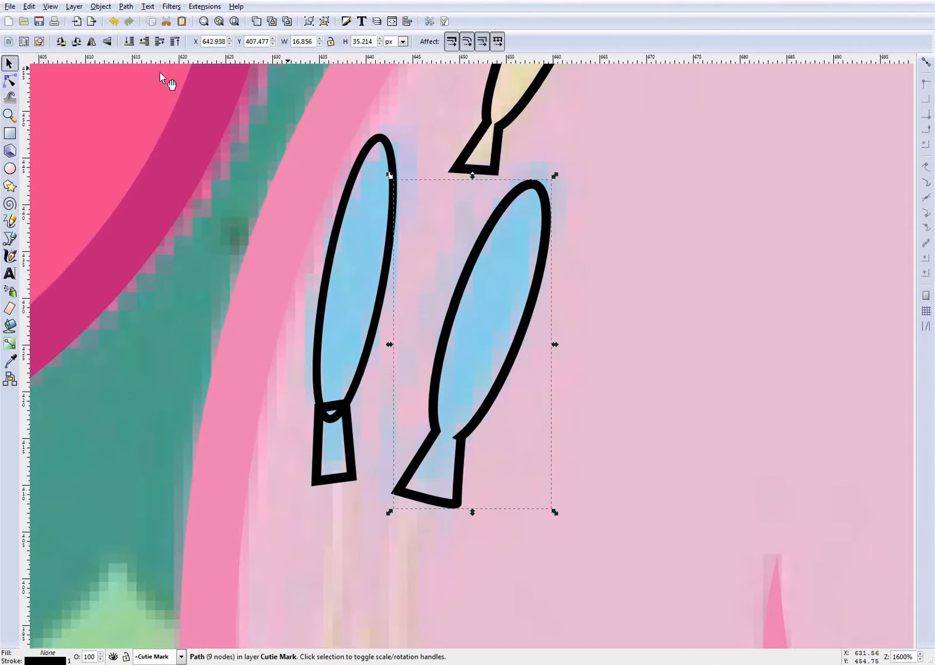
{"action": "key", "text": "ctrl+z"}
- Move the right blue balloon's knot shape slightly up so that it overlaps the end of the ellipse more
{"action": "left_click", "coordinate": [456, 461]}
{"action": "left_click_drag", "start_coordinate": [457, 462], "coordinate": [462, 454]}
{"action": "left_click", "coordinate": [147, 7]}
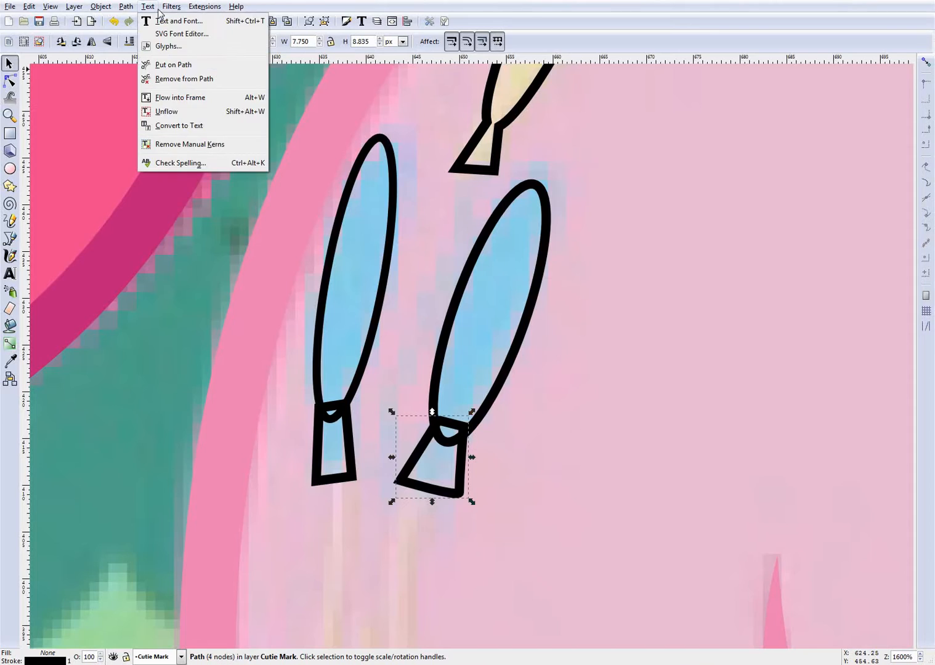
{"action": "left_click", "coordinate": [155, 69]}
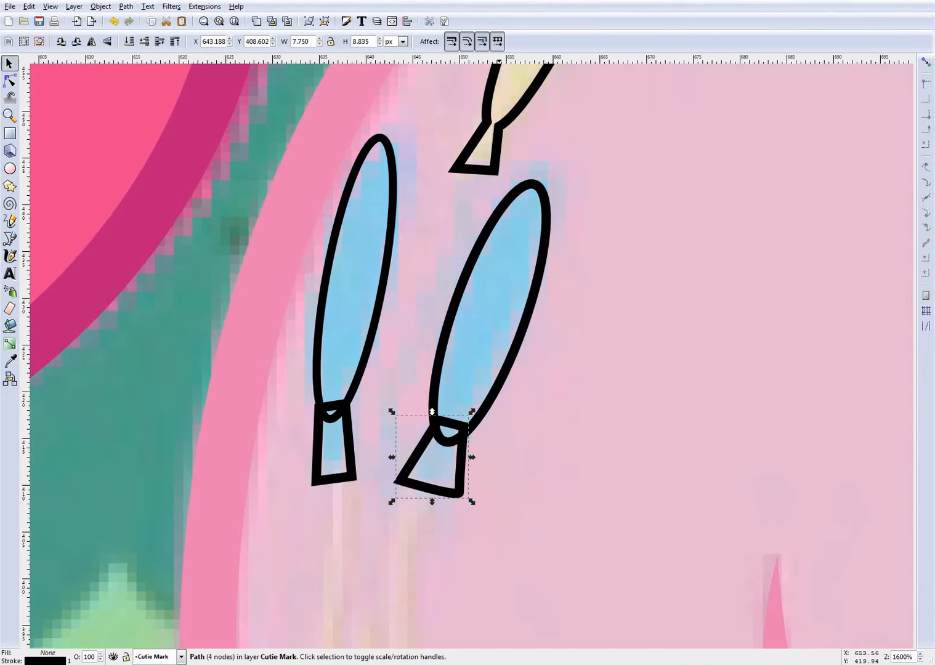
- Select the right blue balloon's ellipse together with its knot and merge them into one path with Union
{"action": "left_click", "coordinate": [525, 419]}
{"action": "left_click", "coordinate": [479, 424]}
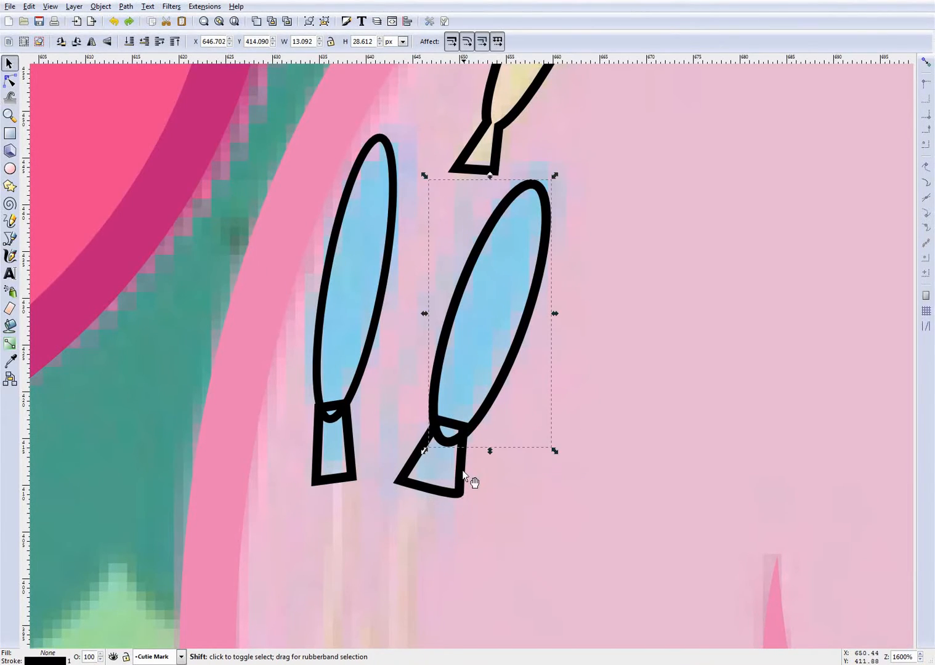
{"action": "left_click", "coordinate": [460, 483], "text": "shift"}
{"action": "left_click", "coordinate": [93, 7]}
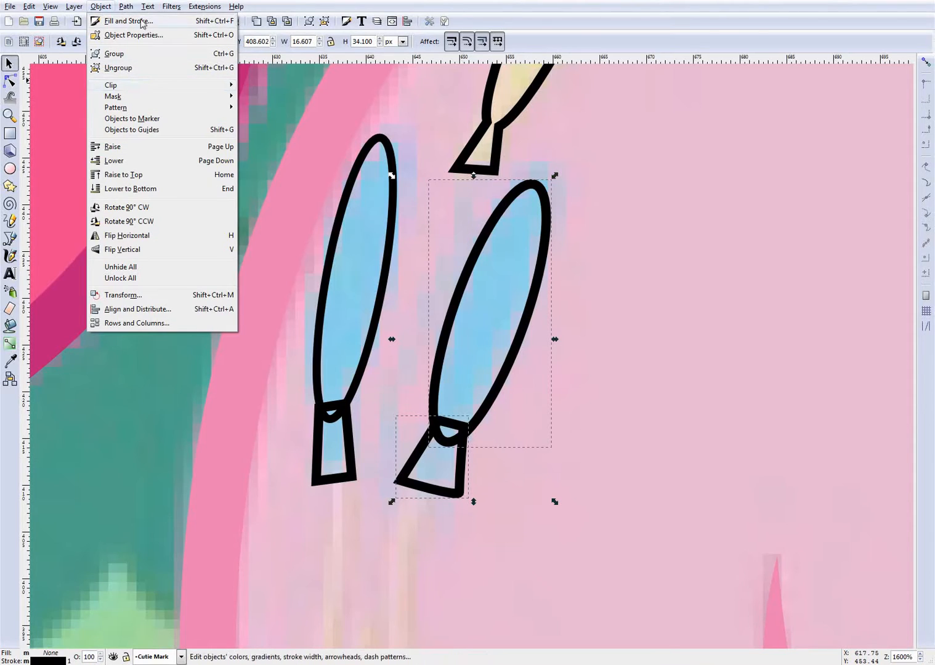
{"action": "left_click", "coordinate": [152, 69]}
{"action": "left_click", "coordinate": [557, 406]}
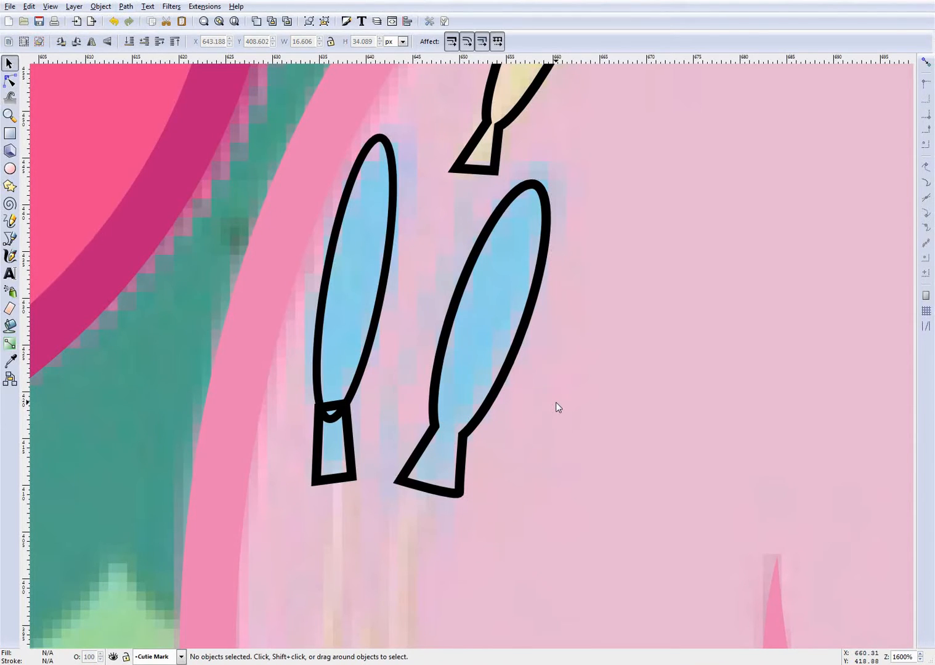
- Edit the nodes of the merged right blue balloon and shift the right neck node where the balloon meets the knot
{"action": "left_click", "coordinate": [462, 463]}
{"action": "scroll", "coordinate": [501, 463], "scroll_direction": "up", "scroll_amount": 1}
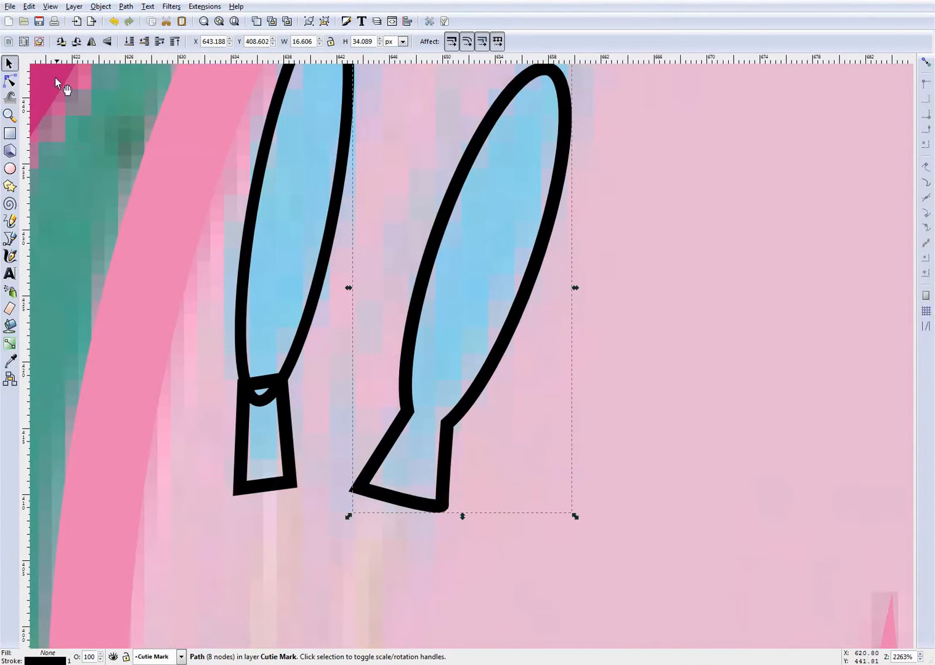
{"action": "left_click", "coordinate": [9, 81]}
{"action": "scroll", "coordinate": [380, 364], "scroll_direction": "up", "scroll_amount": 1}
{"action": "left_click_drag", "start_coordinate": [417, 429], "coordinate": [466, 446]}
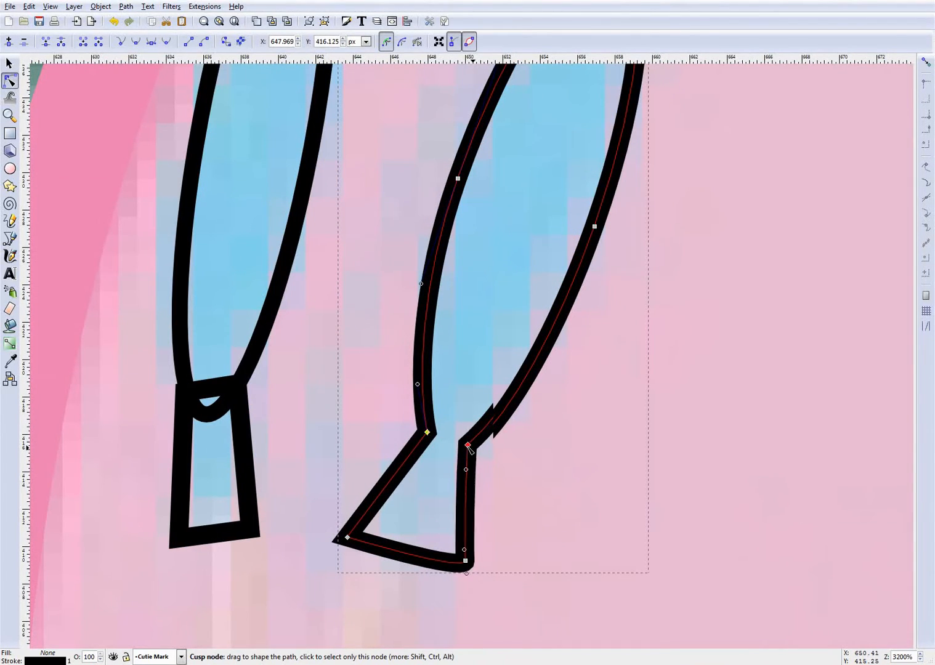
- Convert the rounded lower-right node of the right blue balloon's knot into a sharp corner node
{"action": "scroll", "coordinate": [500, 506], "scroll_direction": "down", "scroll_amount": 1}
{"action": "left_click", "coordinate": [463, 538]}
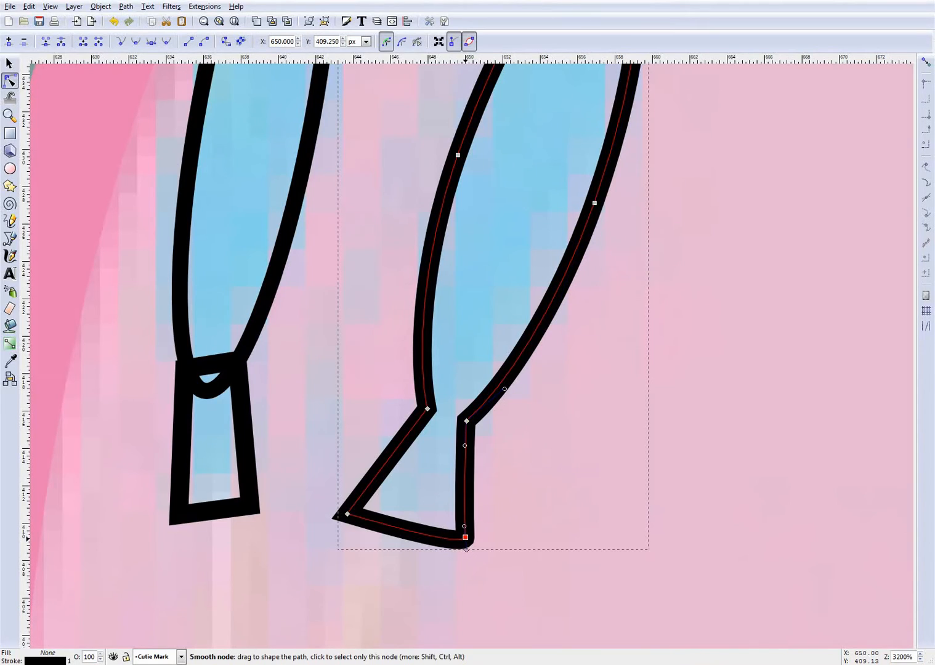
{"action": "left_click", "coordinate": [124, 47]}
{"action": "left_click", "coordinate": [531, 481]}
{"action": "left_click", "coordinate": [548, 486]}
- Try to merge the left blue balloon's ellipse and knot into one path with Union
{"action": "scroll", "coordinate": [515, 446], "scroll_direction": "down", "scroll_amount": 3}
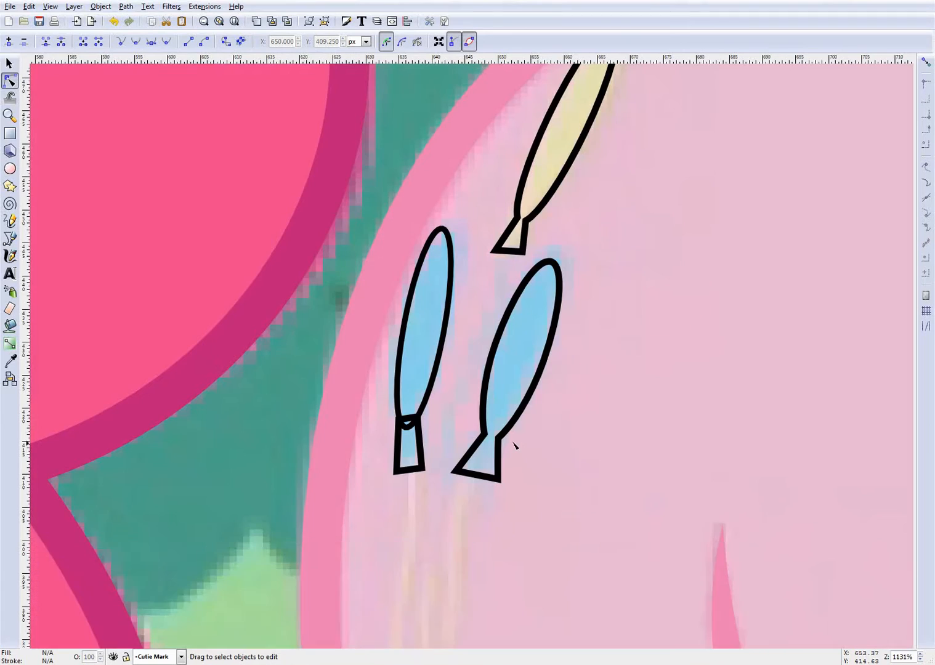
{"action": "scroll", "coordinate": [455, 428], "scroll_direction": "up", "scroll_amount": 2}
{"action": "left_click", "coordinate": [372, 457]}
{"action": "left_click", "coordinate": [356, 223], "text": "shift"}
{"action": "left_click", "coordinate": [125, 6]}
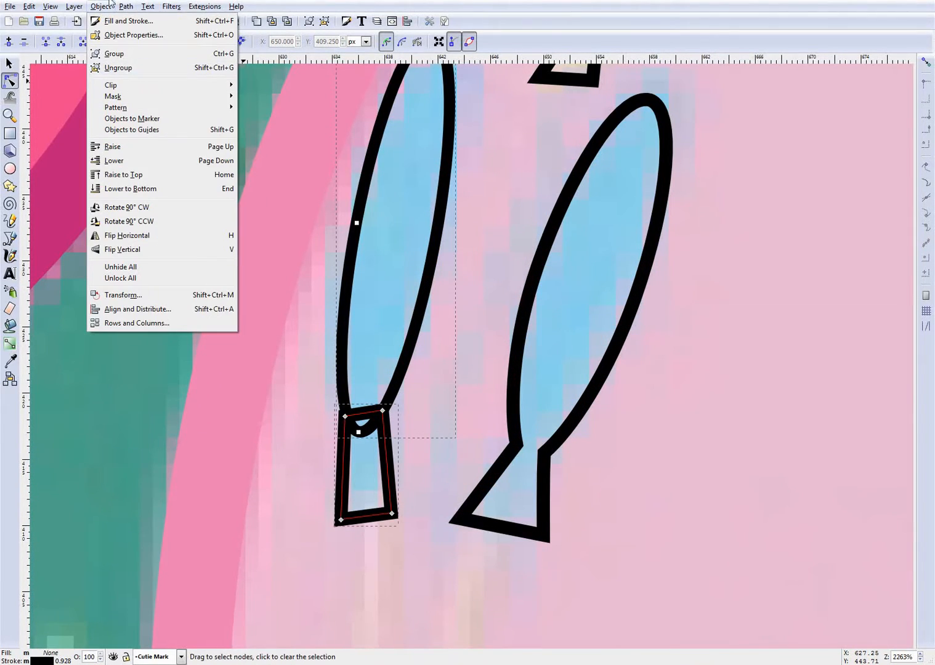
{"action": "left_click", "coordinate": [138, 65]}
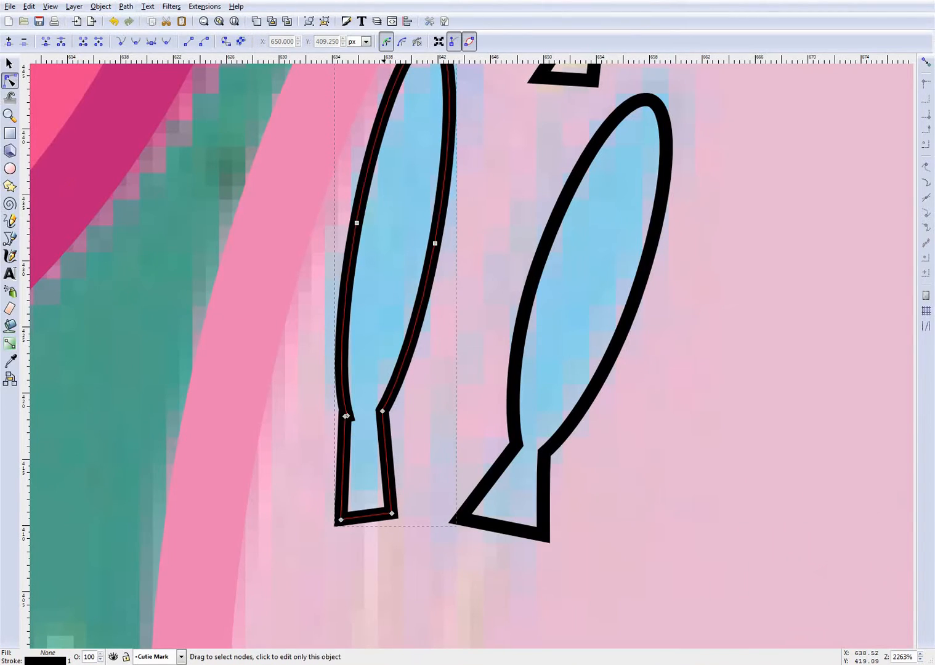
- Try to remove the surplus node on the left side of the merged left blue balloon's neck, and undo it
{"action": "scroll", "coordinate": [356, 469], "scroll_direction": "up", "scroll_amount": 2}
{"action": "left_click", "coordinate": [356, 387]}
{"action": "left_click_drag", "start_coordinate": [360, 387], "coordinate": [356, 382]}
{"action": "key", "text": "Delete"}
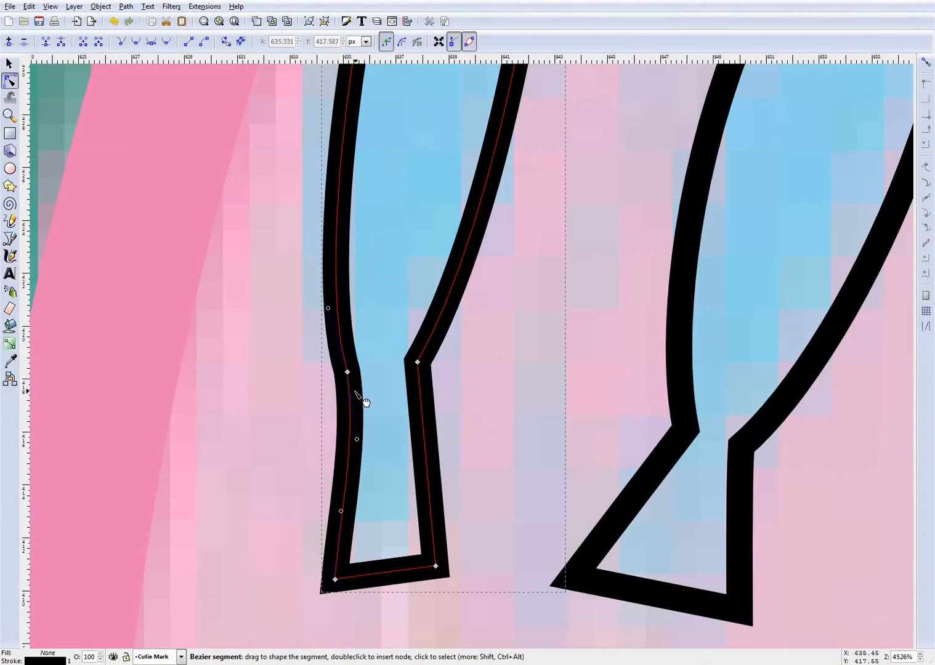
{"action": "key", "text": "ctrl+z"}
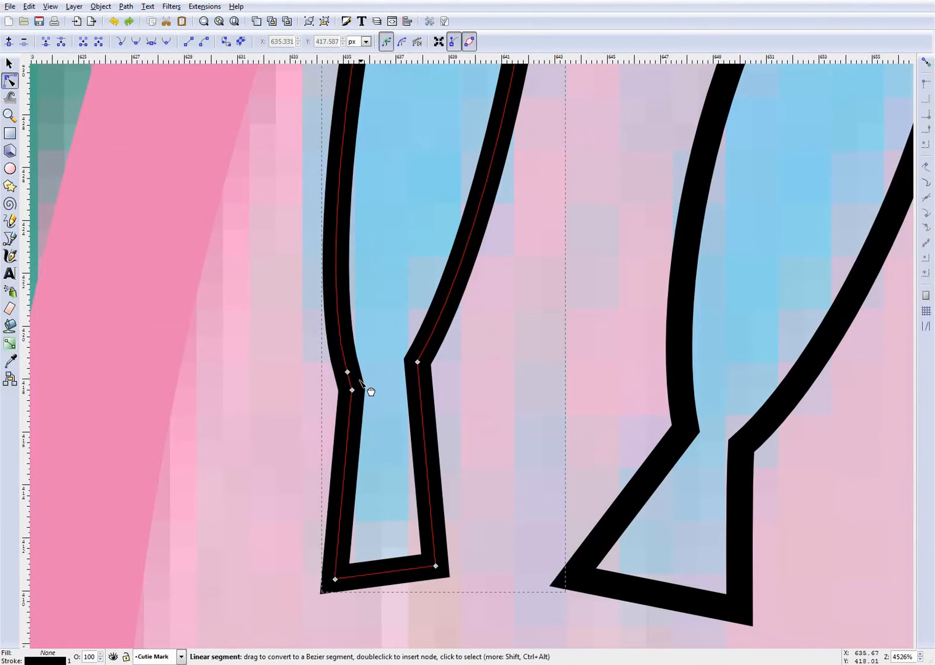
{"action": "key", "text": "ctrl+z"}
- Try deleting the other doubled neck node, and undo everything back to the separate ellipse and knot of the left blue balloon
{"action": "left_click", "coordinate": [350, 373]}
{"action": "left_click_drag", "start_coordinate": [350, 373], "coordinate": [355, 350]}
{"action": "key", "text": "Delete"}
{"action": "key", "text": "ctrl+z"}
{"action": "key", "text": "ctrl+z"}
{"action": "key", "text": "ctrl+z"}
- Select the left blue balloon's knot and rotate it slightly clockwise
{"action": "left_click", "coordinate": [421, 405]}
{"action": "left_click_drag", "start_coordinate": [312, 344], "coordinate": [426, 367]}
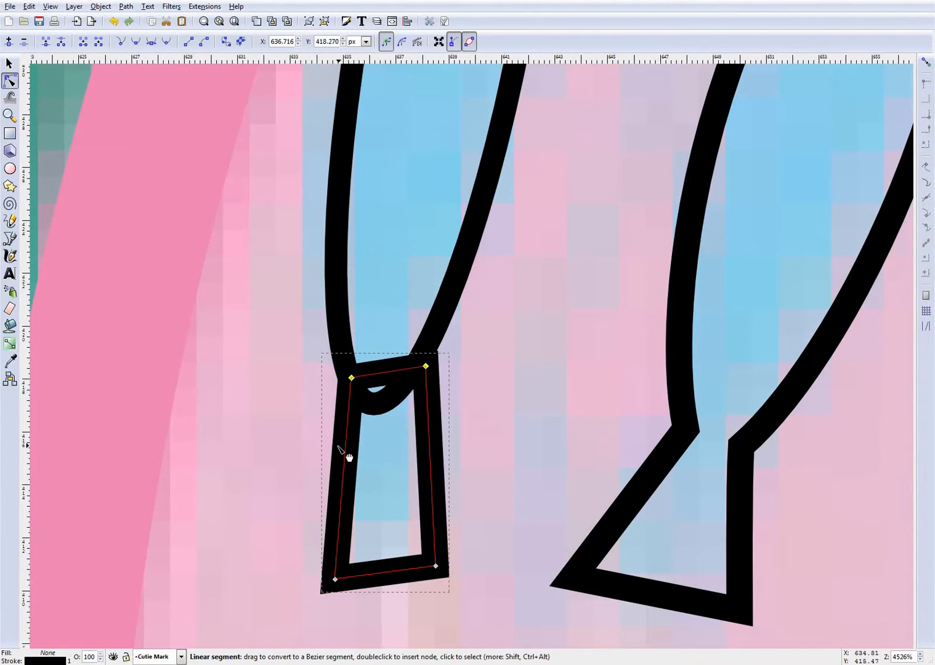
{"action": "key", "text": "s"}
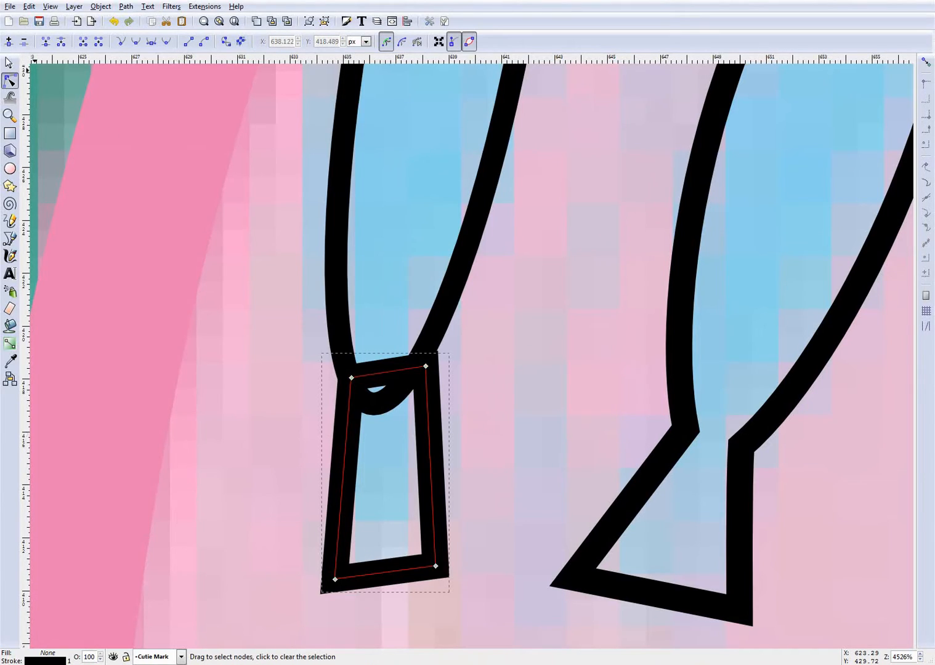
{"action": "left_click", "coordinate": [451, 352]}
{"action": "mouse_move", "coordinate": [451, 352]}
{"action": "left_mouse_down"}
{"action": "mouse_move", "coordinate": [460, 358]}
{"action": "mouse_move", "coordinate": [456, 370]}
{"action": "left_mouse_up"}
{"action": "key", "text": "e"}
{"action": "left_click", "coordinate": [10, 81]}
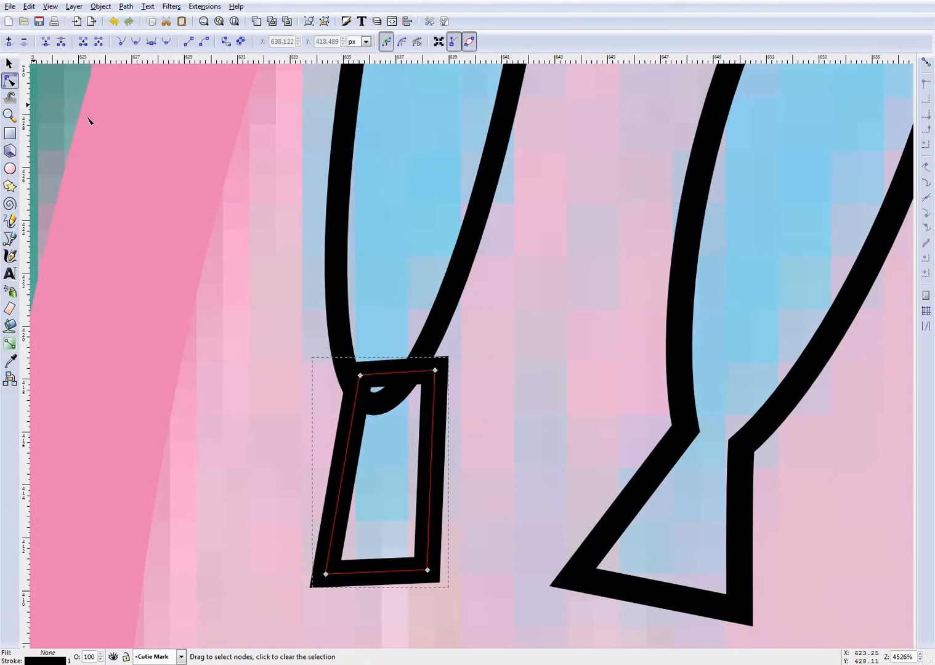
- Narrow the top of the left blue balloon's knot by moving its upper-right node inward, and shift the knot slightly up and left
{"action": "left_click_drag", "start_coordinate": [433, 371], "coordinate": [412, 375]}
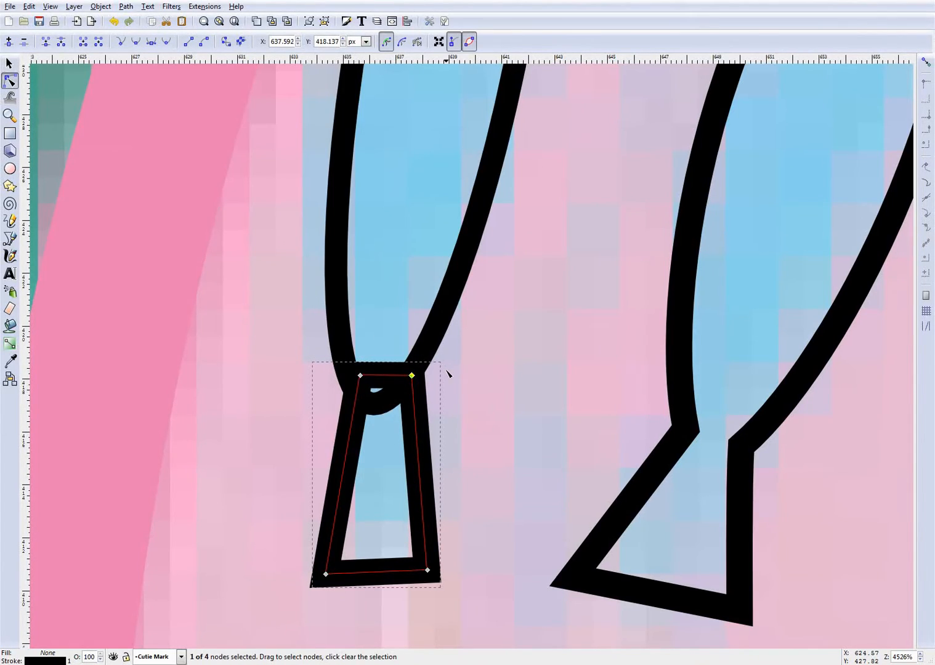
{"action": "key", "text": "s"}
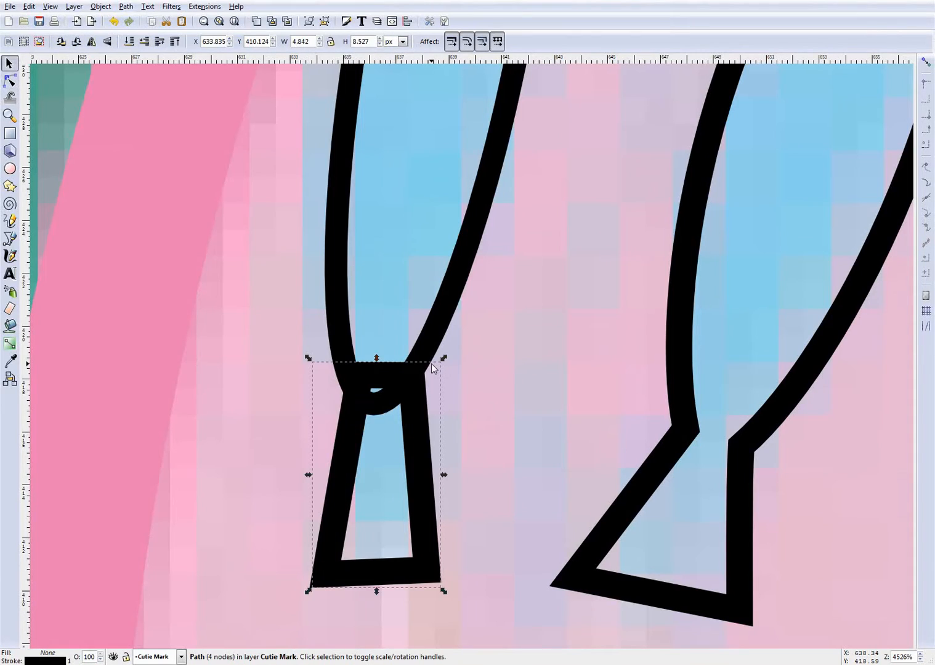
{"action": "mouse_move", "coordinate": [416, 420]}
{"action": "left_mouse_down"}
{"action": "mouse_move", "coordinate": [395, 410]}
{"action": "mouse_move", "coordinate": [407, 415]}
{"action": "left_mouse_up"}
- Select the left blue balloon's ellipse together with its repositioned knot and merge them into one path with Union
{"action": "left_click", "coordinate": [455, 277], "text": "shift"}
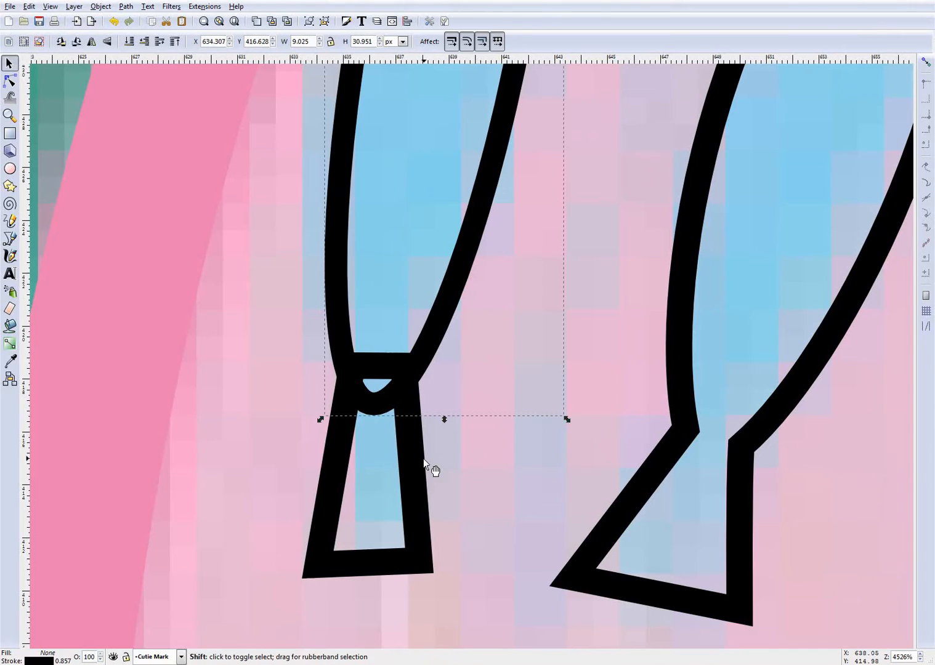
{"action": "left_click", "coordinate": [98, 7]}
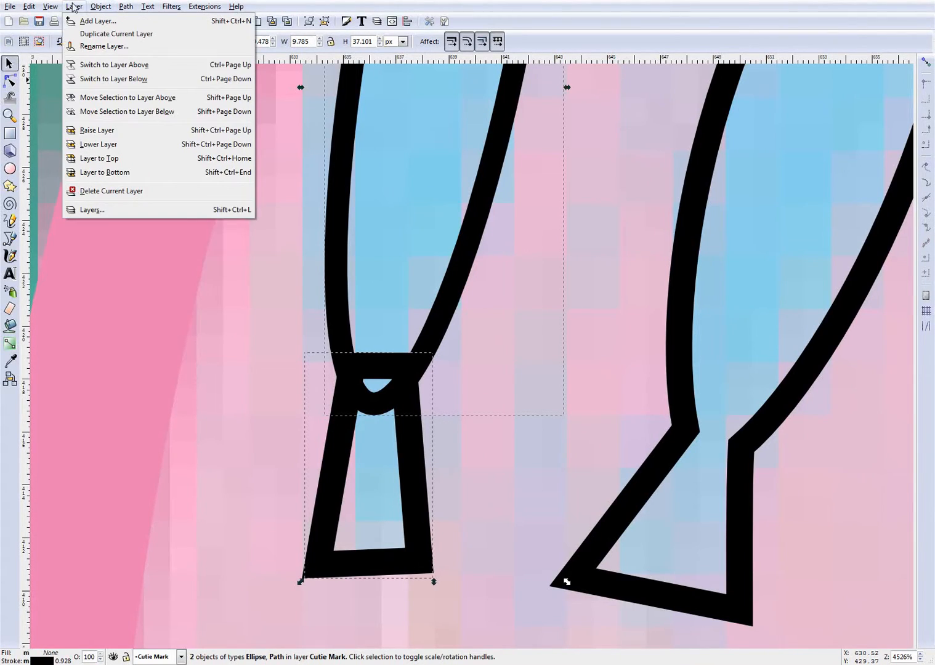
{"action": "mouse_move", "coordinate": [126, 6]}
{"action": "left_click", "coordinate": [157, 70]}
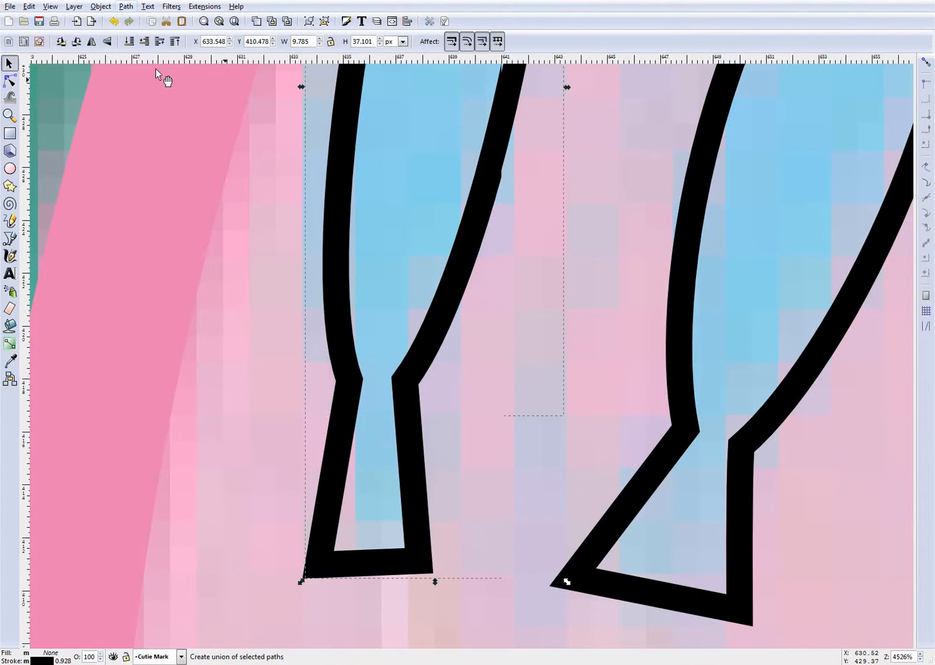
- Edit the nodes of the merged left blue balloon and shift the left neck node inward to narrow the neck
{"action": "left_click", "coordinate": [473, 376]}
{"action": "left_click", "coordinate": [567, 580]}
{"action": "key", "text": "n"}
{"action": "left_click_drag", "start_coordinate": [353, 384], "coordinate": [360, 383]}
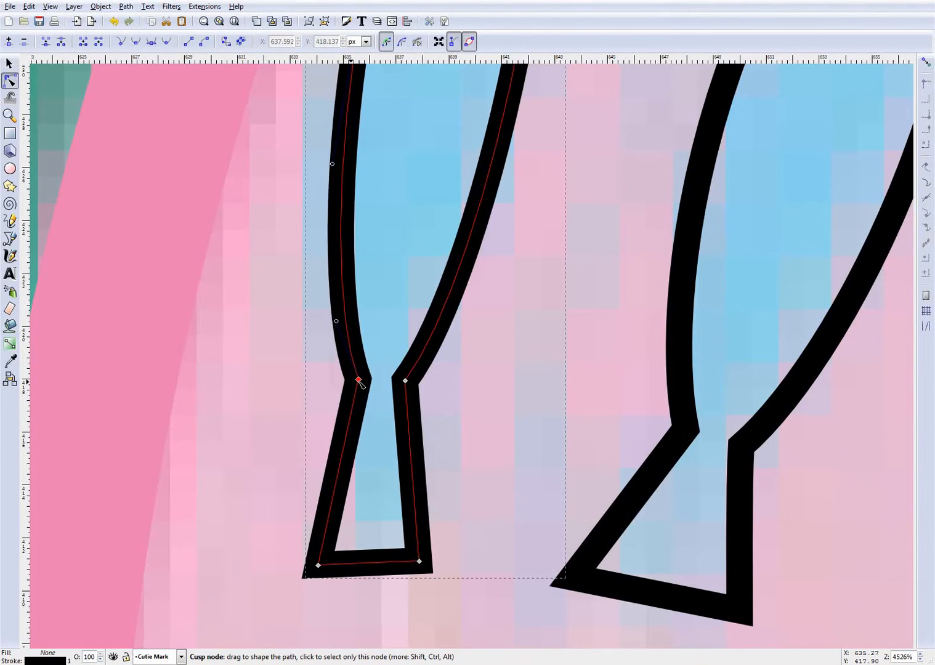
{"action": "left_click", "coordinate": [508, 389]}
- Save the document
{"action": "scroll", "coordinate": [508, 390], "scroll_direction": "down", "scroll_amount": 6}
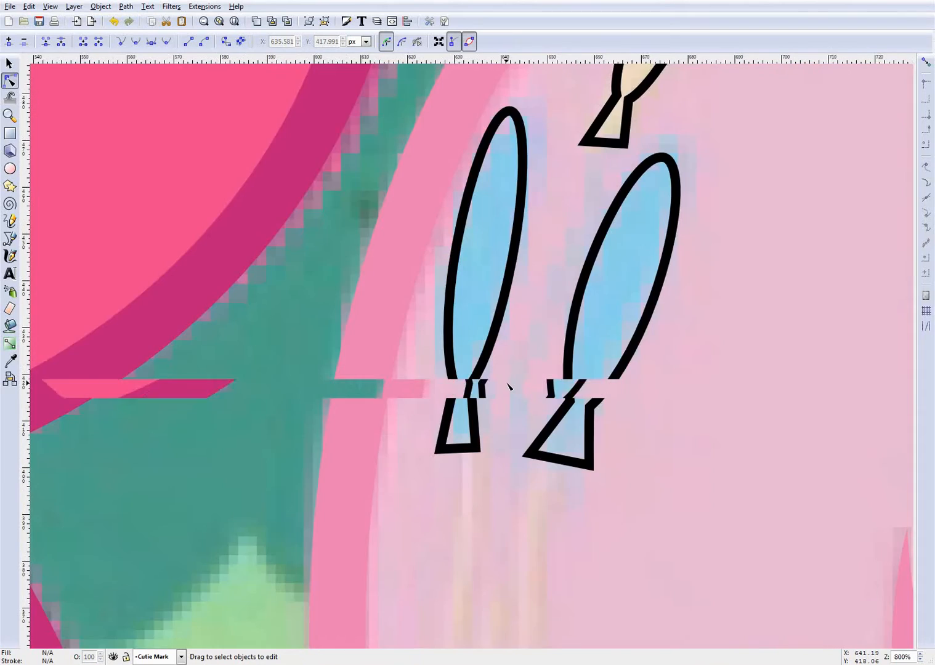
{"action": "scroll", "coordinate": [623, 345], "scroll_direction": "up", "scroll_amount": 2}
{"action": "key", "text": "ctrl+s"}
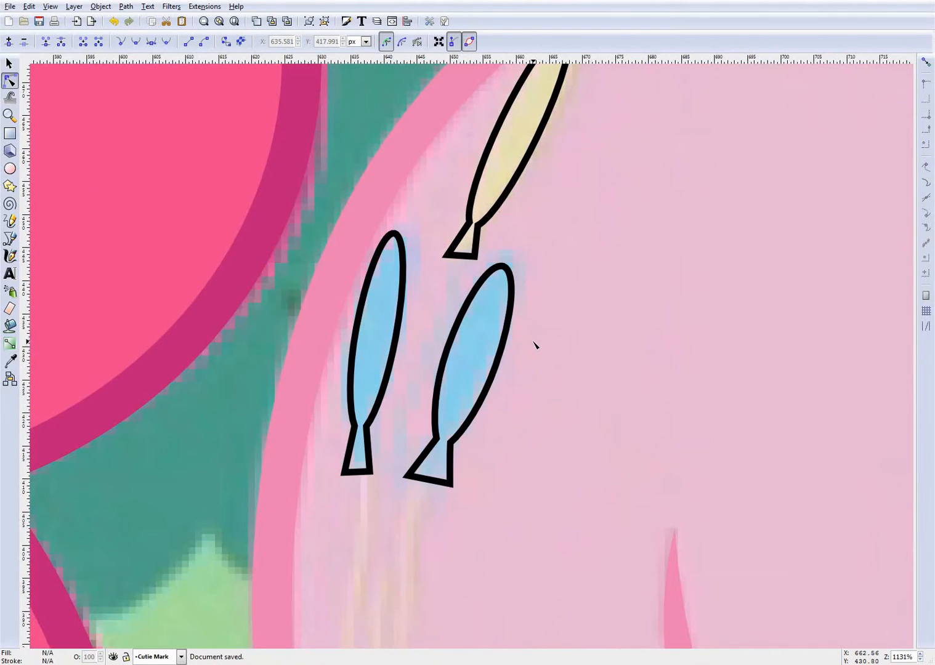
- Try to draw an open path of straight Bezier segments from the yellow balloon's knot down between the blue balloons, and undo it
{"action": "scroll", "coordinate": [528, 341], "scroll_direction": "down", "scroll_amount": 2}
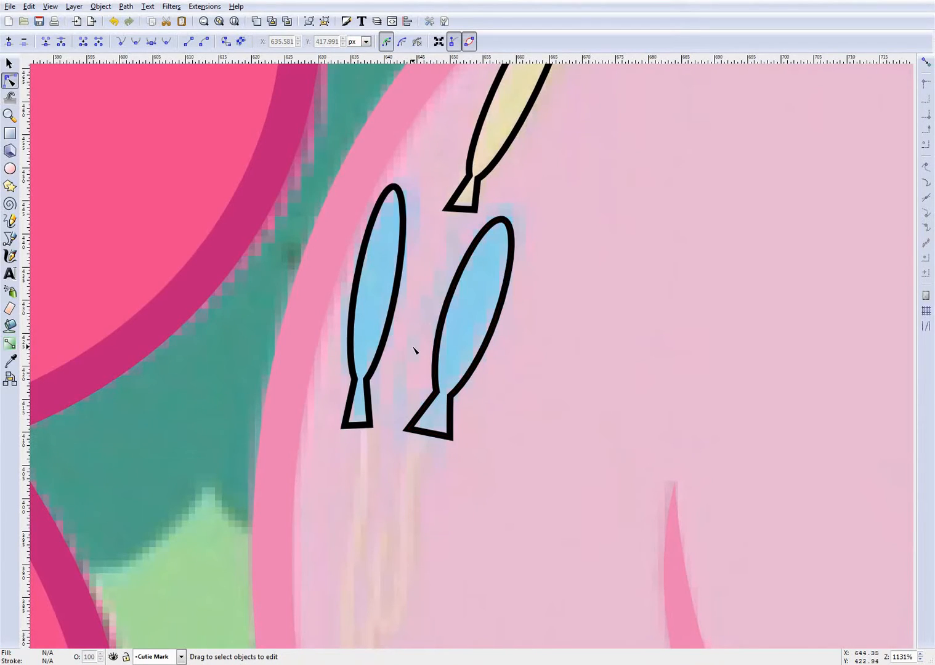
{"action": "scroll", "coordinate": [419, 341], "scroll_direction": "down", "scroll_amount": 1}
{"action": "scroll", "coordinate": [443, 236], "scroll_direction": "up", "scroll_amount": 1}
{"action": "scroll", "coordinate": [436, 269], "scroll_direction": "up", "scroll_amount": 1}
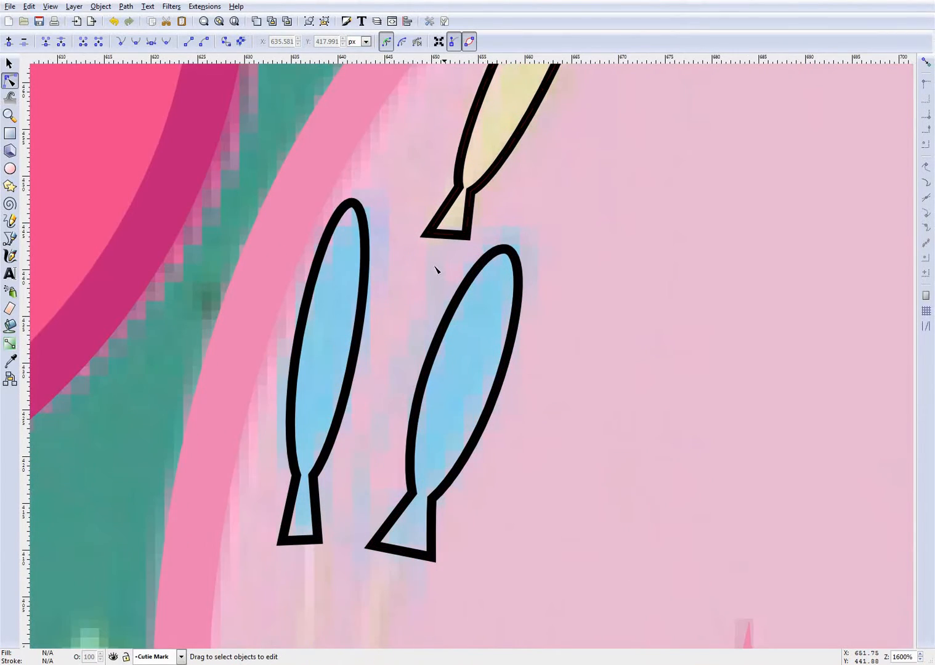
{"action": "key", "text": "b"}
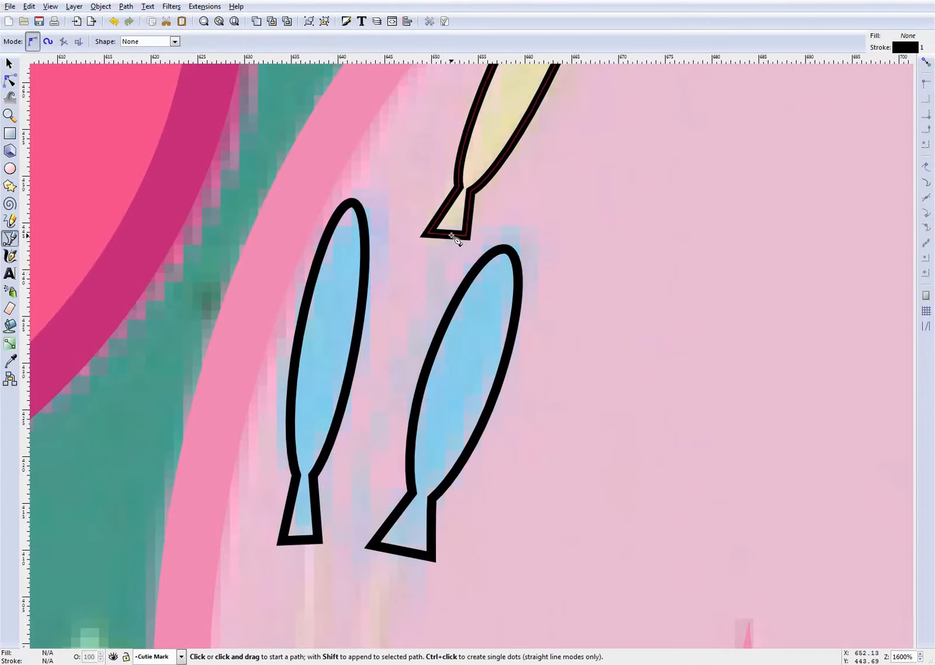
{"action": "left_click", "coordinate": [435, 233]}
{"action": "left_click", "coordinate": [436, 307]}
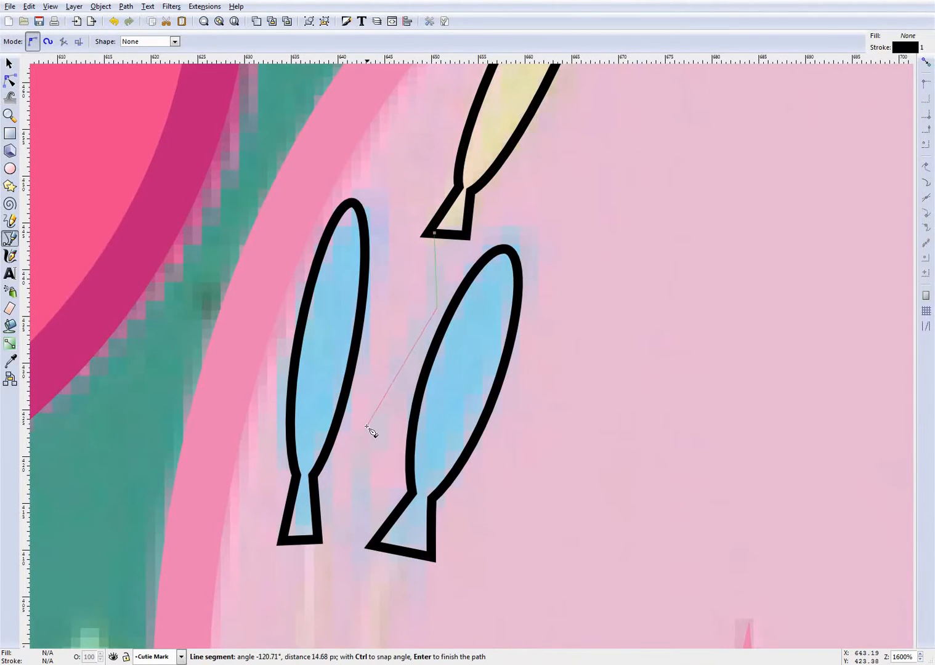
{"action": "left_click", "coordinate": [356, 448]}
{"action": "left_click", "coordinate": [367, 519]}
{"action": "left_click", "coordinate": [399, 486]}
{"action": "left_click", "coordinate": [387, 448]}
{"action": "key", "text": "Return"}
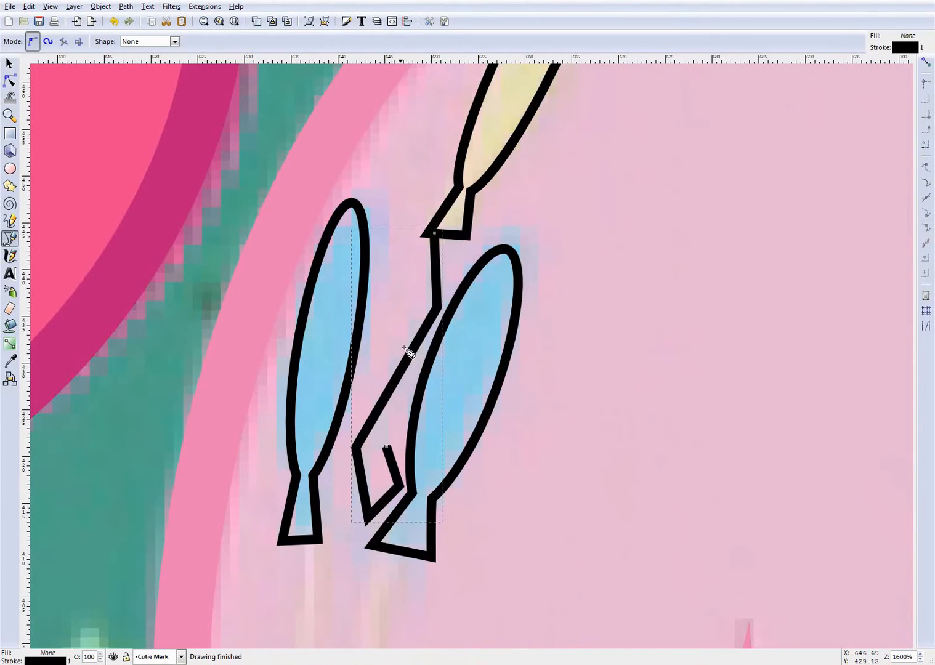
{"action": "key", "text": "ctrl+z"}
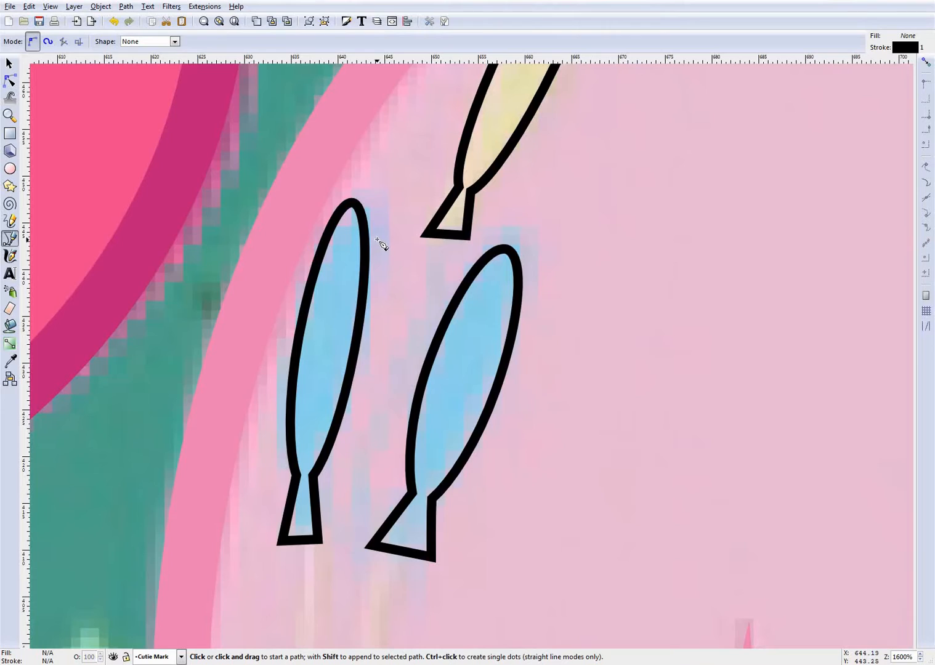
- Set the Pencil tool's smoothing to 1 and draw a freehand test loop on the empty area beside the balloons
{"action": "left_click", "coordinate": [14, 221]}
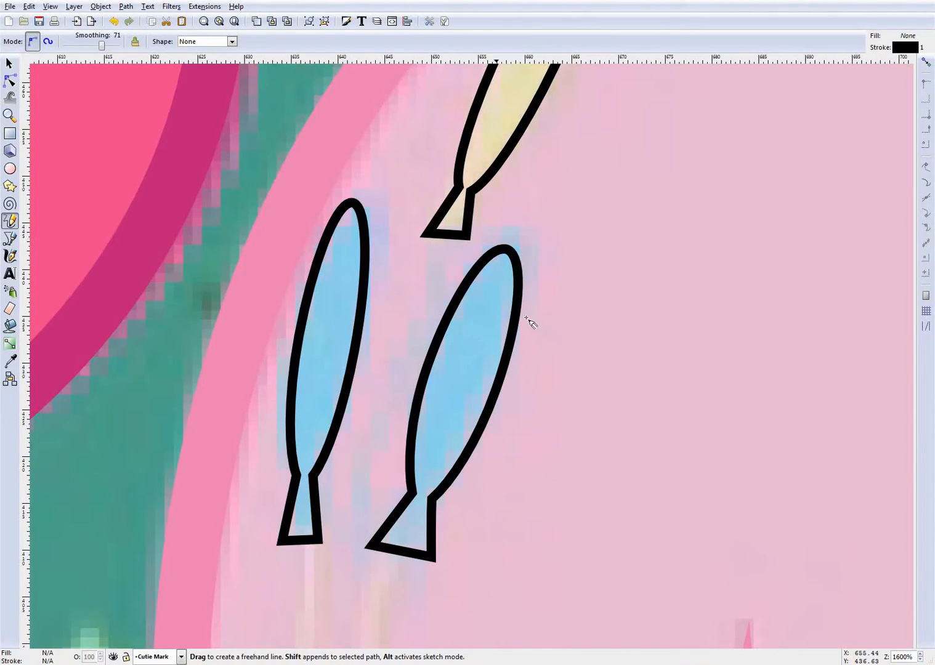
{"action": "scroll", "coordinate": [637, 285], "scroll_direction": "down", "scroll_amount": 2}
{"action": "scroll", "coordinate": [831, 294], "scroll_direction": "up", "scroll_amount": 2}
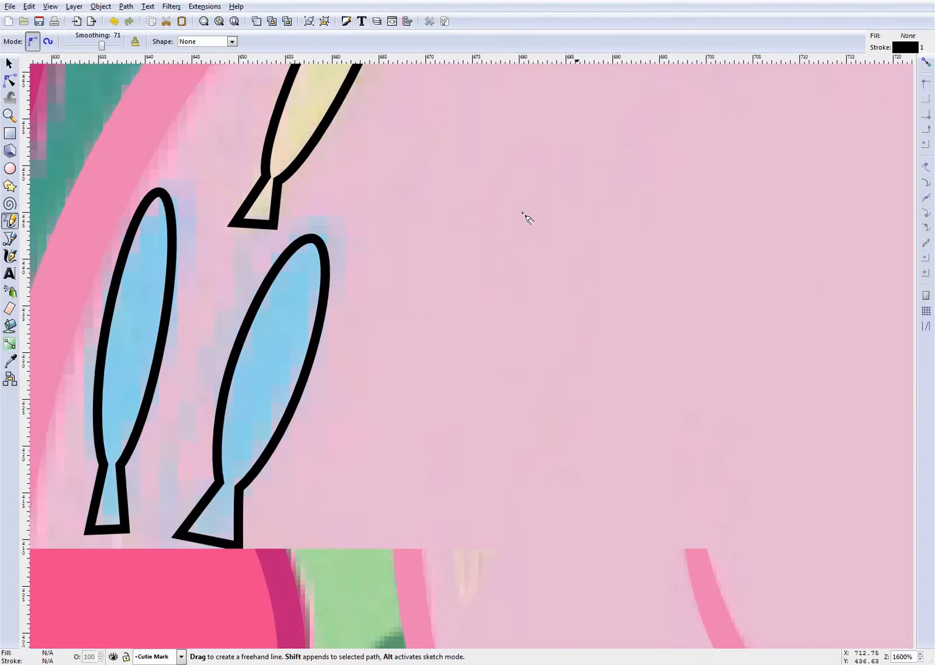
{"action": "left_click_drag", "start_coordinate": [106, 50], "coordinate": [79, 51]}
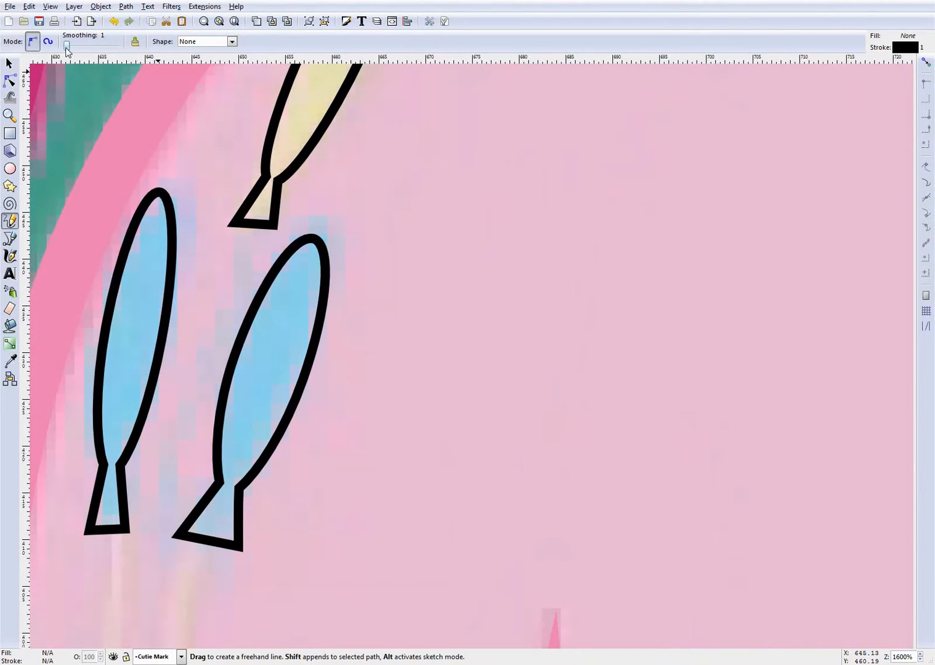
{"action": "left_click_drag", "start_coordinate": [462, 210], "coordinate": [573, 316]}
{"action": "left_click_drag", "start_coordinate": [460, 293], "coordinate": [643, 407]}
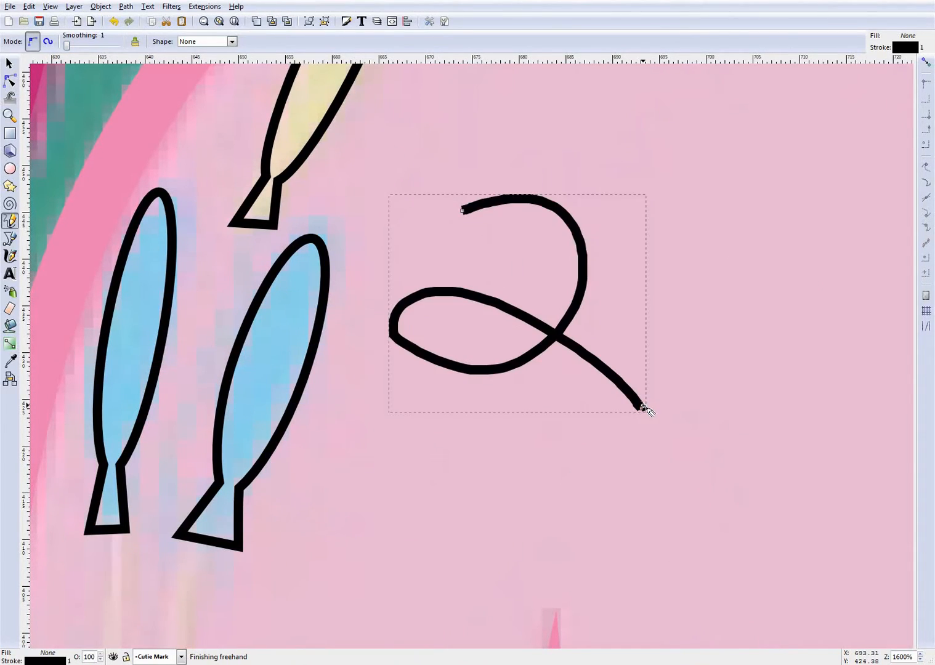
- Show the nodes of the freehand test loop drawn with smoothing 1, and delete the loop
{"action": "left_click", "coordinate": [9, 81]}
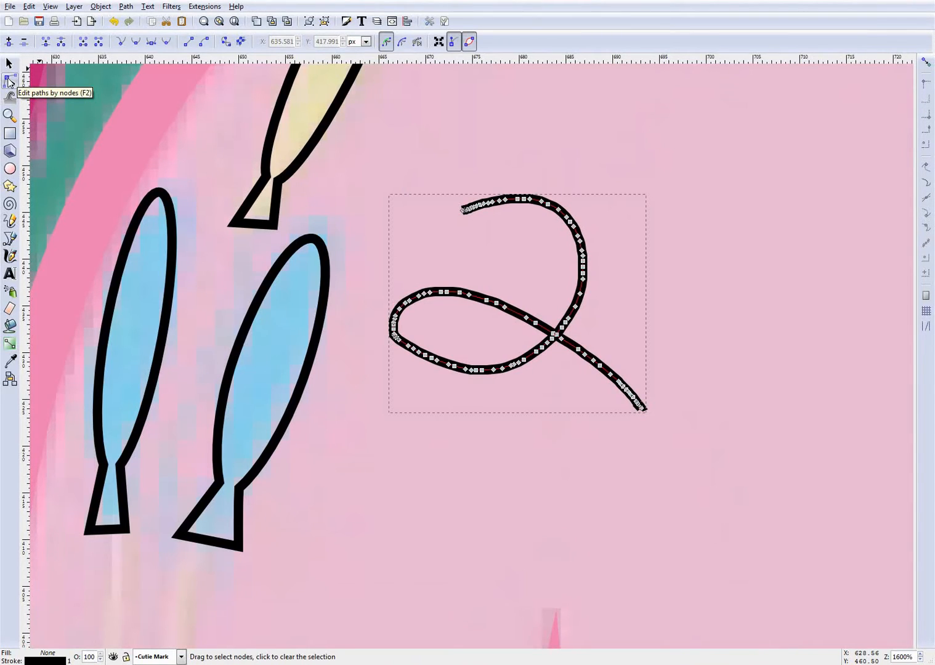
{"action": "left_click", "coordinate": [10, 63]}
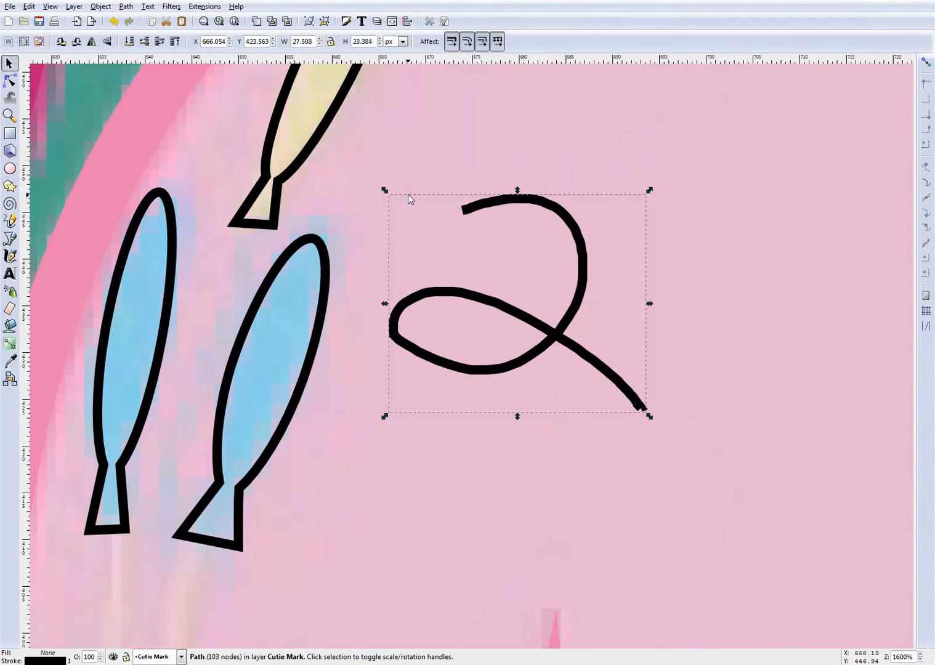
{"action": "key", "text": "Delete"}
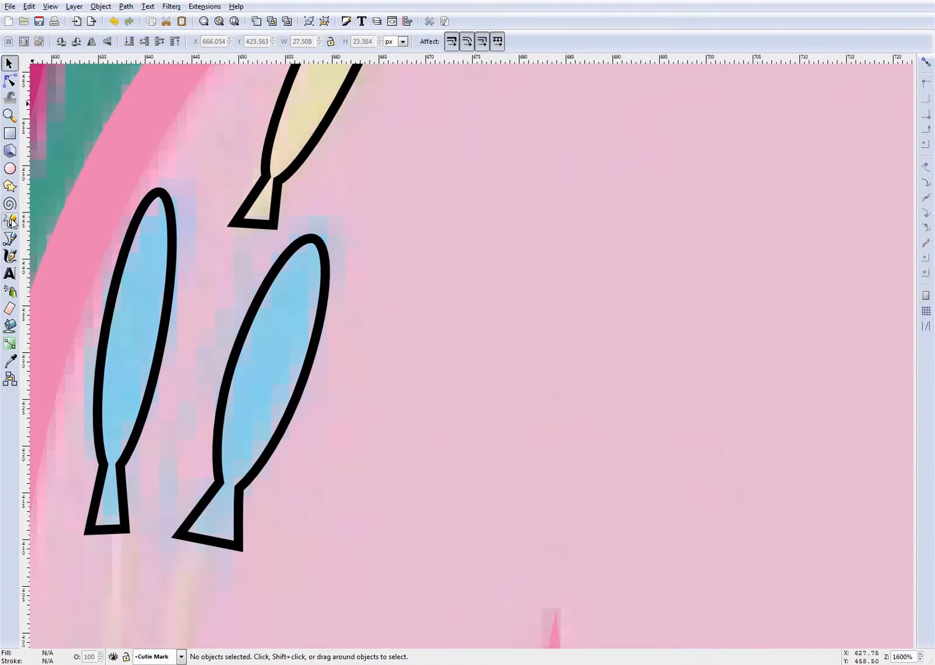
- Raise the Pencil smoothing, draw another freehand test loop, check its nodes, and delete it
{"action": "left_click", "coordinate": [10, 221]}
{"action": "left_click_drag", "start_coordinate": [69, 48], "coordinate": [101, 46]}
{"action": "mouse_move", "coordinate": [460, 216]}
{"action": "left_mouse_down"}
{"action": "mouse_move", "coordinate": [478, 407]}
{"action": "mouse_move", "coordinate": [641, 309]}
{"action": "left_mouse_up"}
{"action": "left_click", "coordinate": [10, 81]}
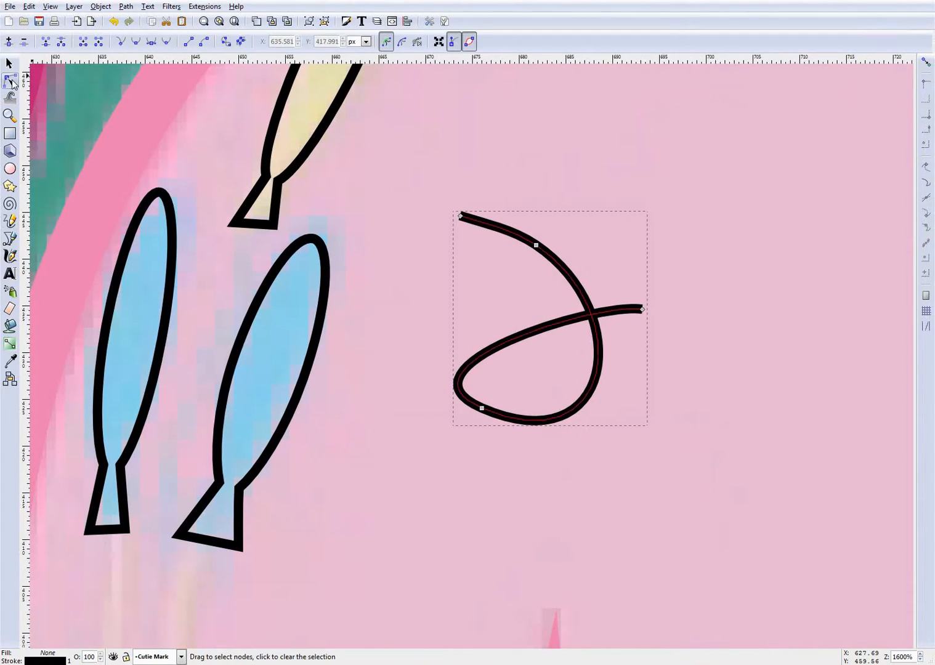
{"action": "left_click", "coordinate": [9, 63]}
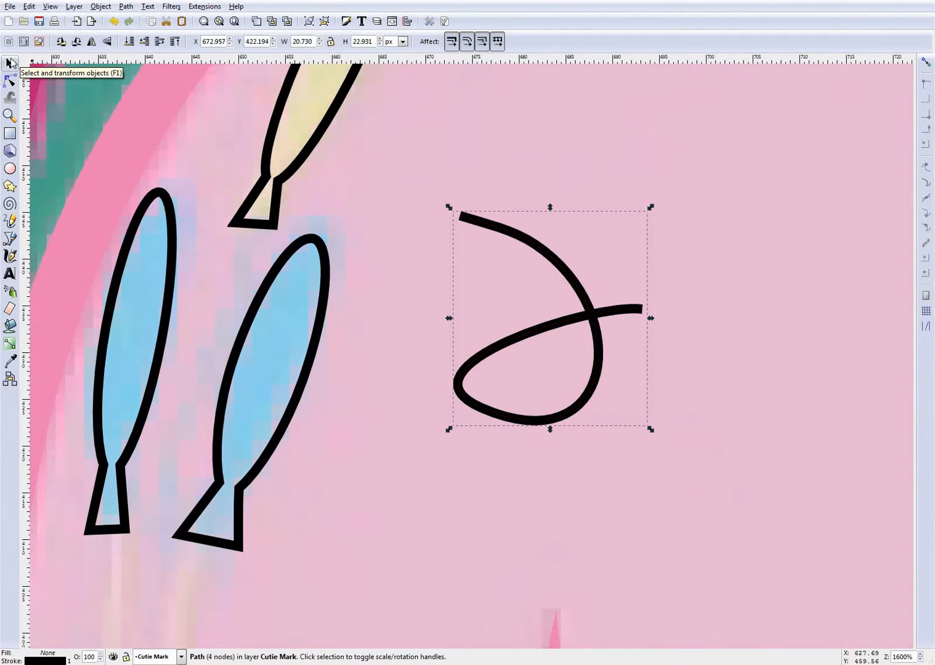
{"action": "key", "text": "Delete"}
- Set the Pencil smoothing to 100 and draw a freehand test loop beside the balloons
{"action": "scroll", "coordinate": [258, 274], "scroll_direction": "down", "scroll_amount": 2}
{"action": "scroll", "coordinate": [202, 241], "scroll_direction": "up", "scroll_amount": 1}
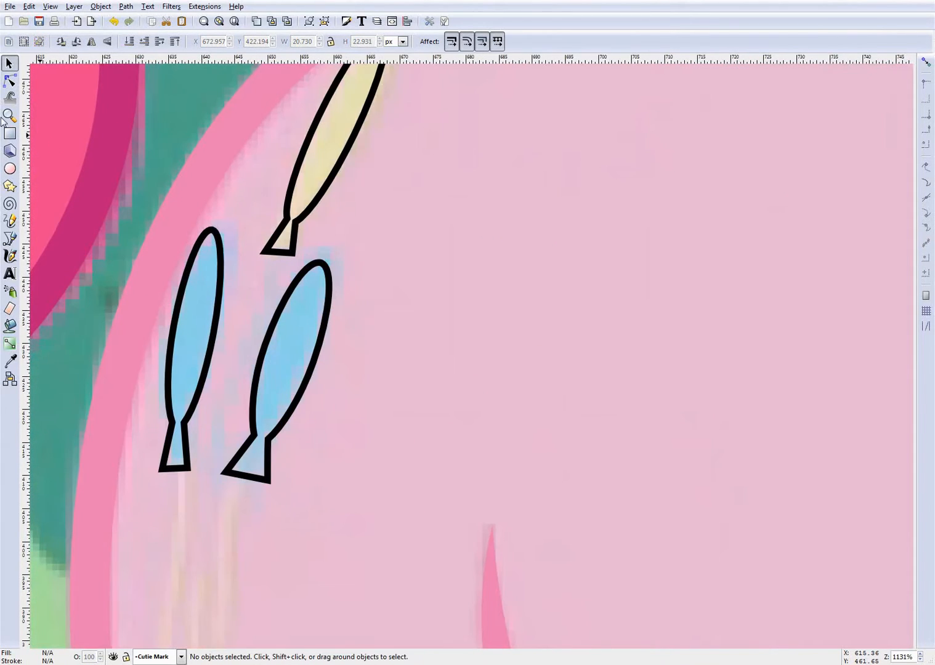
{"action": "left_click", "coordinate": [10, 221]}
{"action": "left_click_drag", "start_coordinate": [494, 247], "coordinate": [523, 260]}
{"action": "left_click_drag", "start_coordinate": [549, 306], "coordinate": [645, 331]}
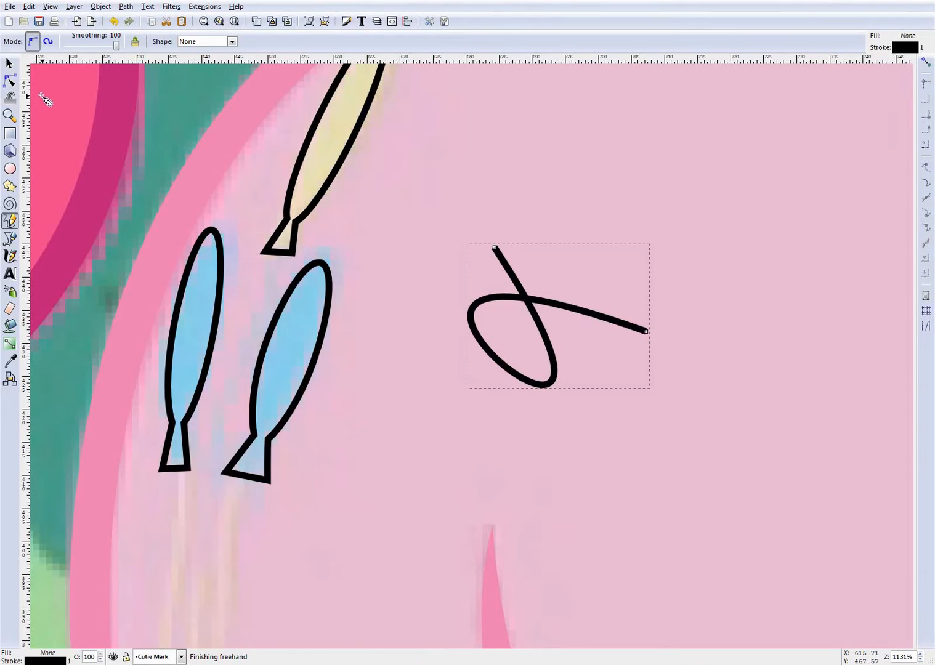
- Check the nodes of the smoothing 100 test loop, delete it, and return to the Pencil tool
{"action": "left_click", "coordinate": [10, 80]}
{"action": "left_click", "coordinate": [9, 62]}
{"action": "key", "text": "Delete"}
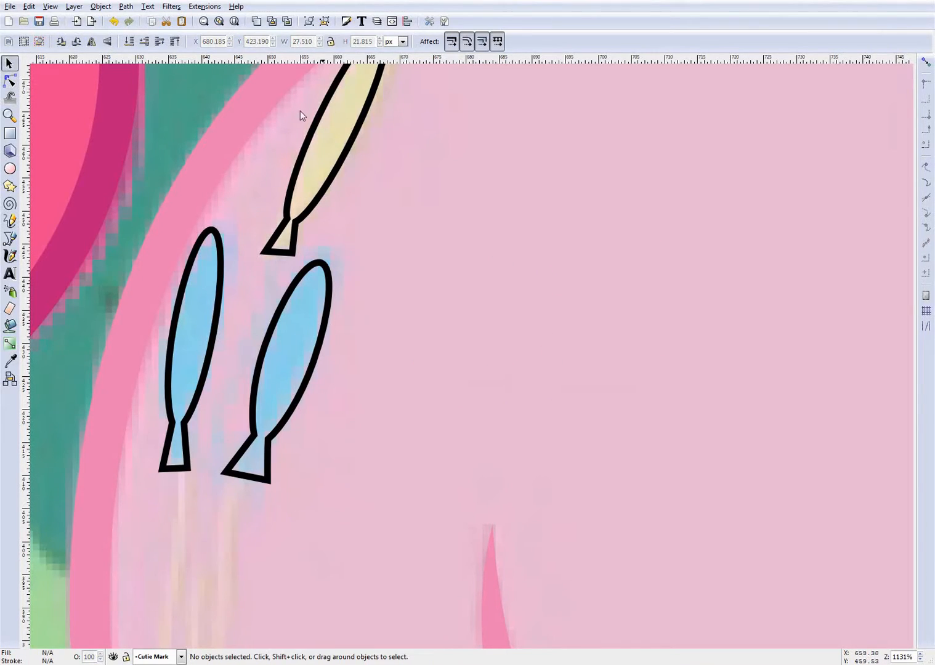
{"action": "left_click", "coordinate": [10, 220]}
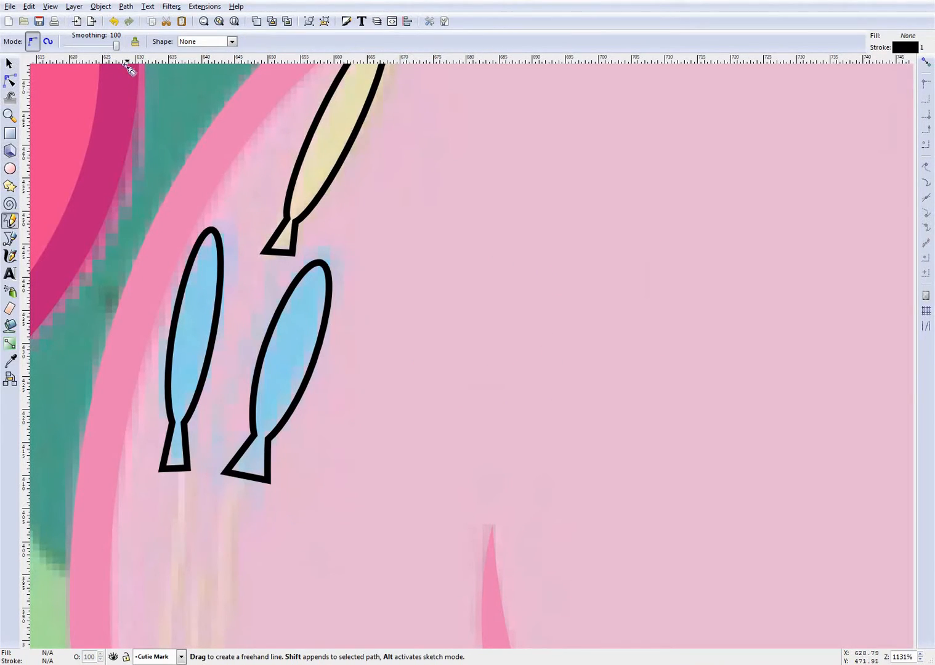
- Set the Pencil smoothing to 70 and draw a freehand string from the yellow balloon's knot, curling at its end between the blue balloons
{"action": "left_click_drag", "start_coordinate": [117, 46], "coordinate": [106, 46]}
{"action": "scroll", "coordinate": [178, 252], "scroll_direction": "up", "scroll_amount": 2}
{"action": "scroll", "coordinate": [273, 290], "scroll_direction": "down", "scroll_amount": 2}
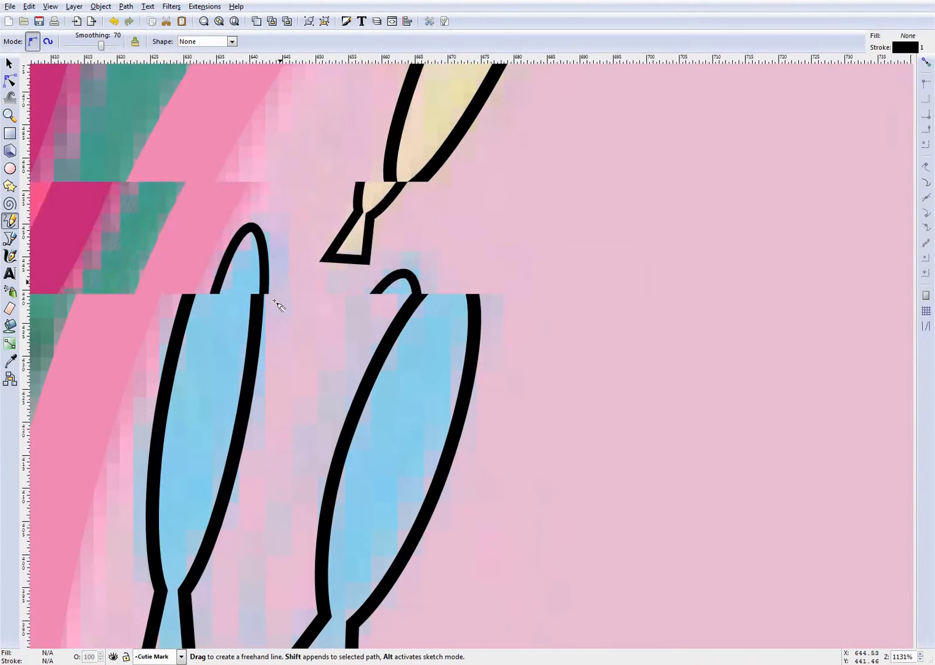
{"action": "scroll", "coordinate": [212, 368], "scroll_direction": "up", "scroll_amount": 1}
{"action": "scroll", "coordinate": [335, 236], "scroll_direction": "up", "scroll_amount": 1}
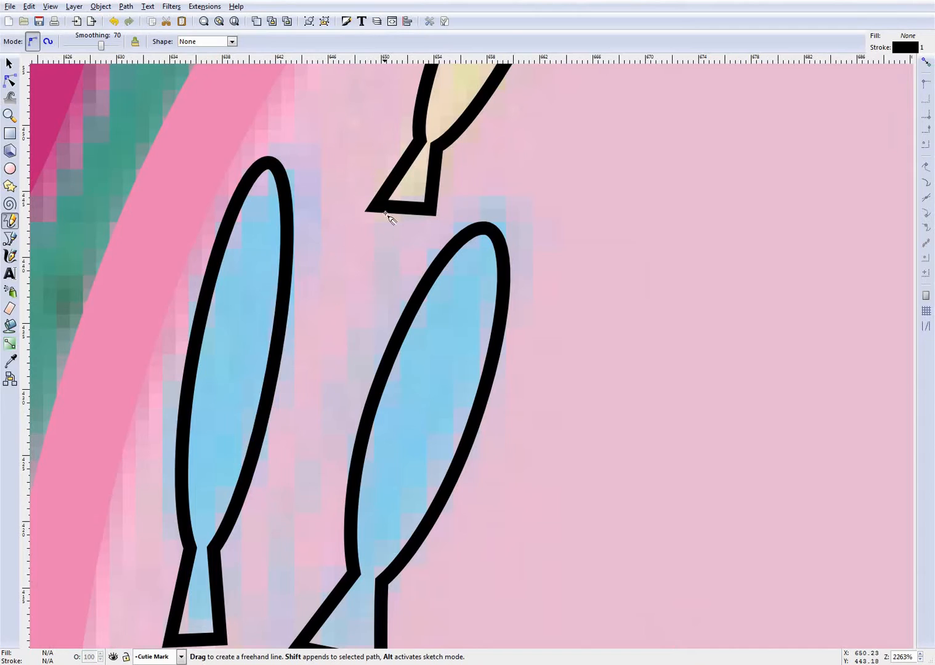
{"action": "left_click_drag", "start_coordinate": [384, 211], "coordinate": [390, 233]}
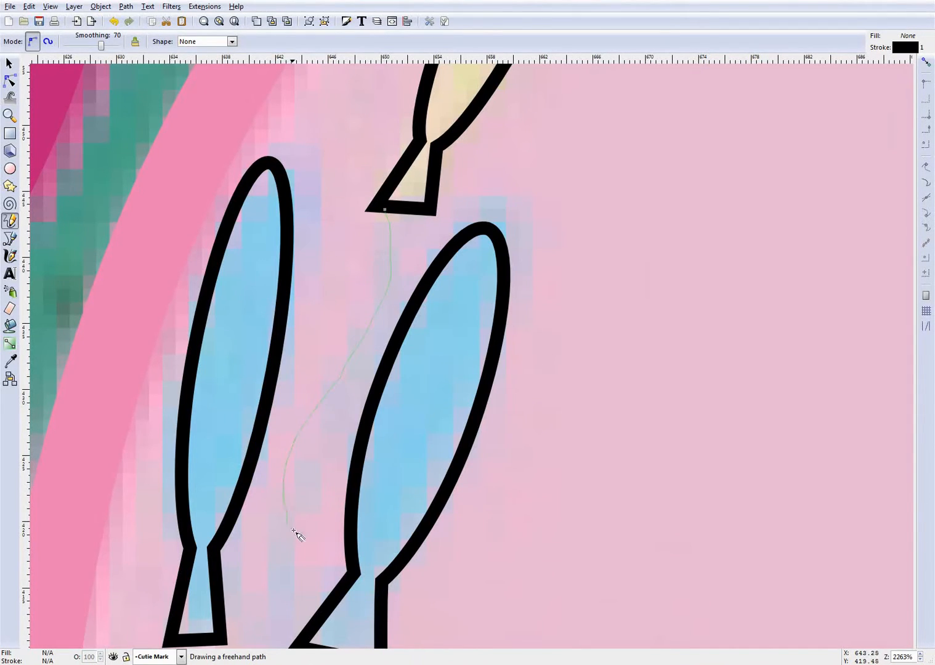
{"action": "left_click_drag", "start_coordinate": [324, 520], "coordinate": [325, 472]}
{"action": "scroll", "coordinate": [520, 260], "scroll_direction": "down", "scroll_amount": 1}
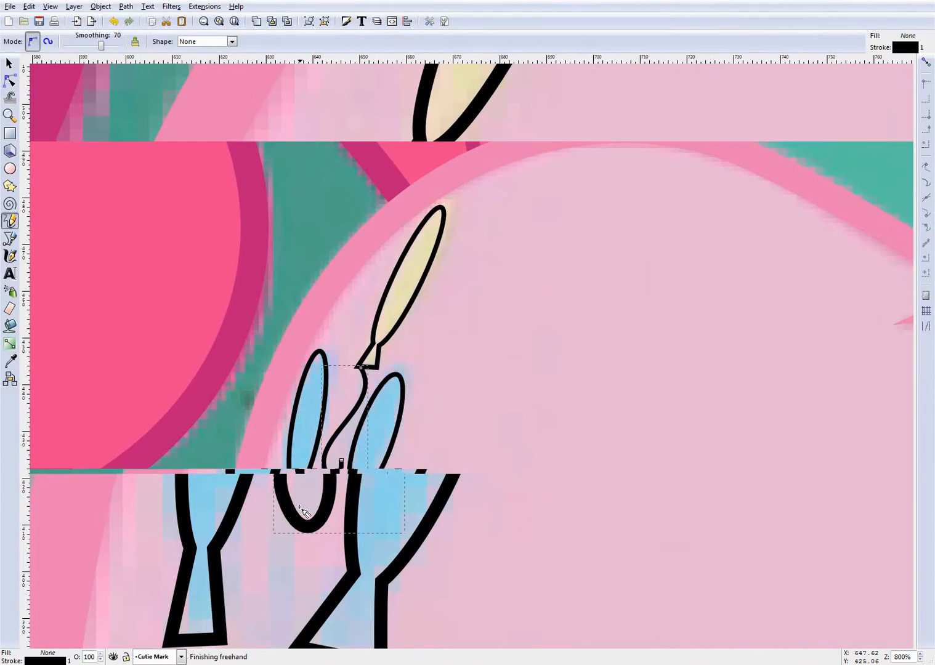
- Select the string's bend and end nodes and move them together further down between the blue balloons
{"action": "left_click", "coordinate": [9, 81]}
{"action": "left_click_drag", "start_coordinate": [340, 400], "coordinate": [413, 458]}
{"action": "scroll", "coordinate": [382, 498], "scroll_direction": "up", "scroll_amount": 1}
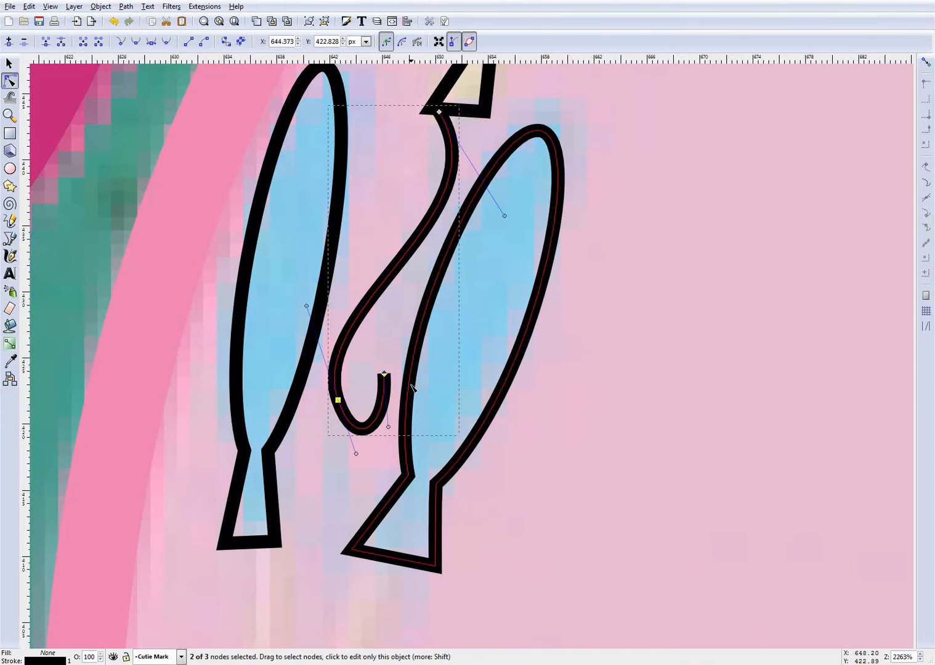
{"action": "left_click_drag", "start_coordinate": [385, 375], "coordinate": [368, 438]}
{"action": "key", "text": "F1"}
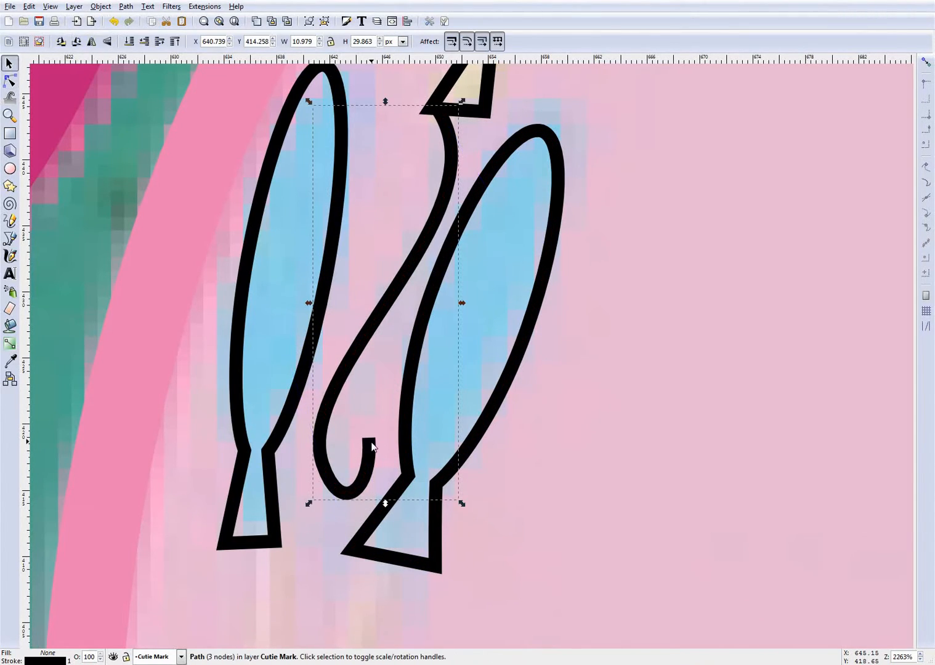
- Raise the string's end node slightly and widen the bottom of its curl towards the blue balloon's knot
{"action": "key", "text": "Escape"}
{"action": "left_click", "coordinate": [346, 459]}
{"action": "left_click", "coordinate": [9, 81]}
{"action": "left_click_drag", "start_coordinate": [369, 439], "coordinate": [375, 398]}
{"action": "scroll", "coordinate": [352, 454], "scroll_direction": "down", "scroll_amount": 2}
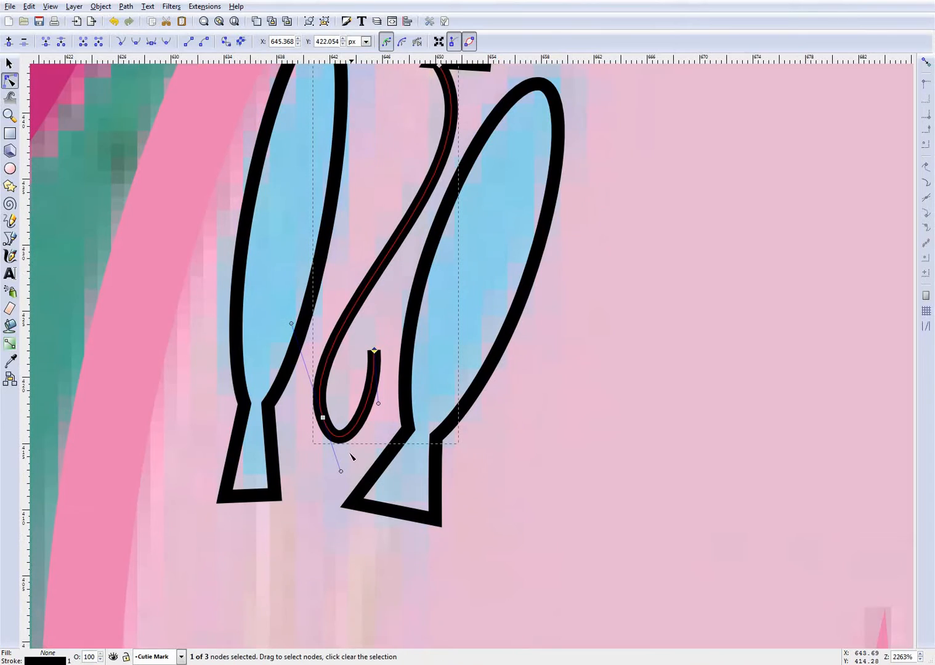
{"action": "scroll", "coordinate": [348, 452], "scroll_direction": "up", "scroll_amount": 2}
{"action": "left_click_drag", "start_coordinate": [336, 433], "coordinate": [403, 413]}
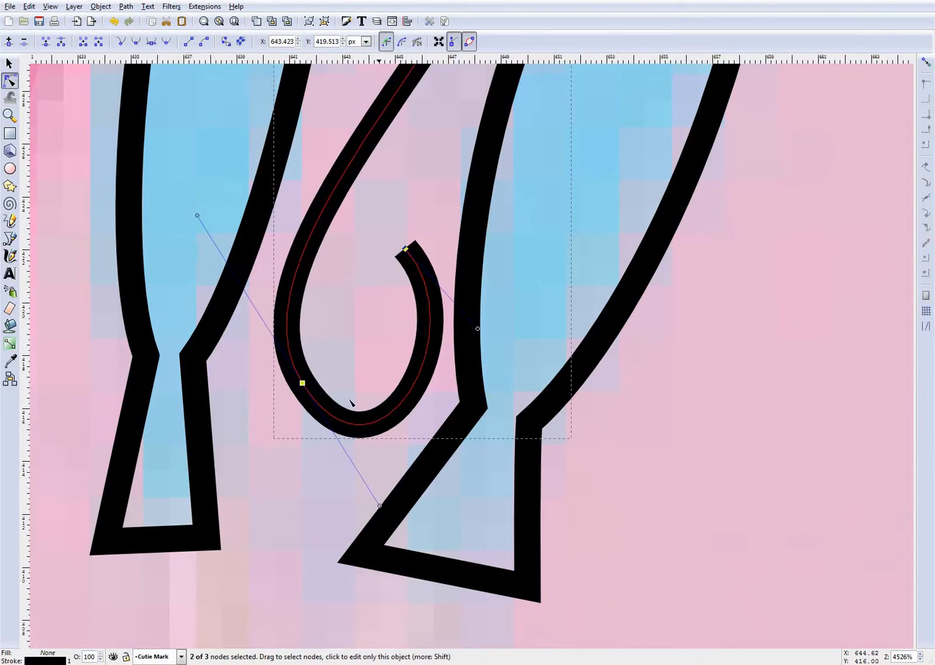
- Steepen the outer side of the string's curl and move its bend and end nodes down together
{"action": "left_click_drag", "start_coordinate": [298, 354], "coordinate": [311, 341]}
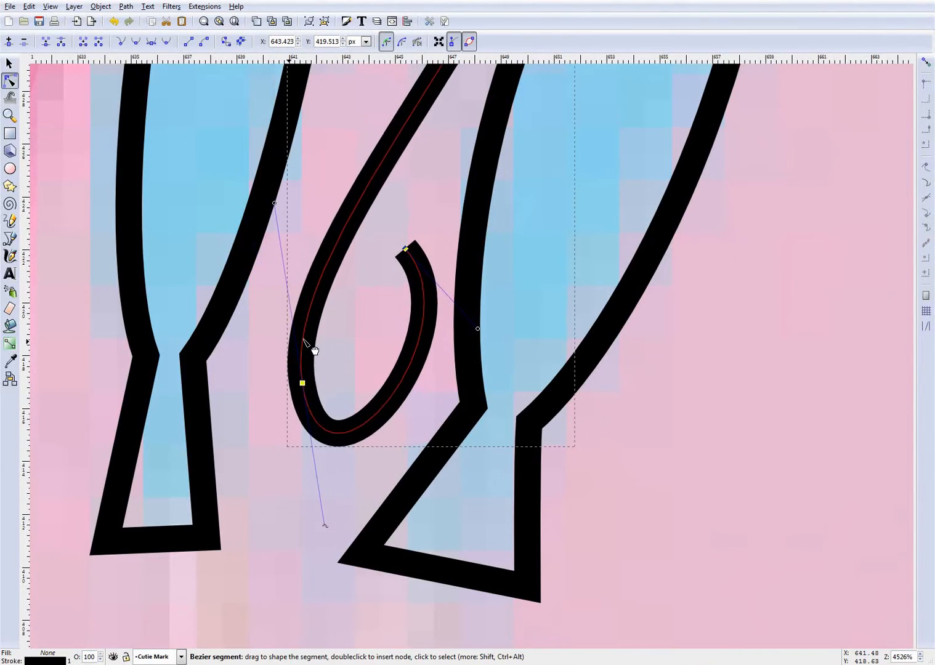
{"action": "left_click_drag", "start_coordinate": [406, 250], "coordinate": [393, 310]}
{"action": "left_click", "coordinate": [412, 226]}
{"action": "left_click", "coordinate": [399, 275]}
{"action": "double_click", "coordinate": [412, 218]}
{"action": "left_click", "coordinate": [398, 273]}
{"action": "left_click", "coordinate": [415, 250]}
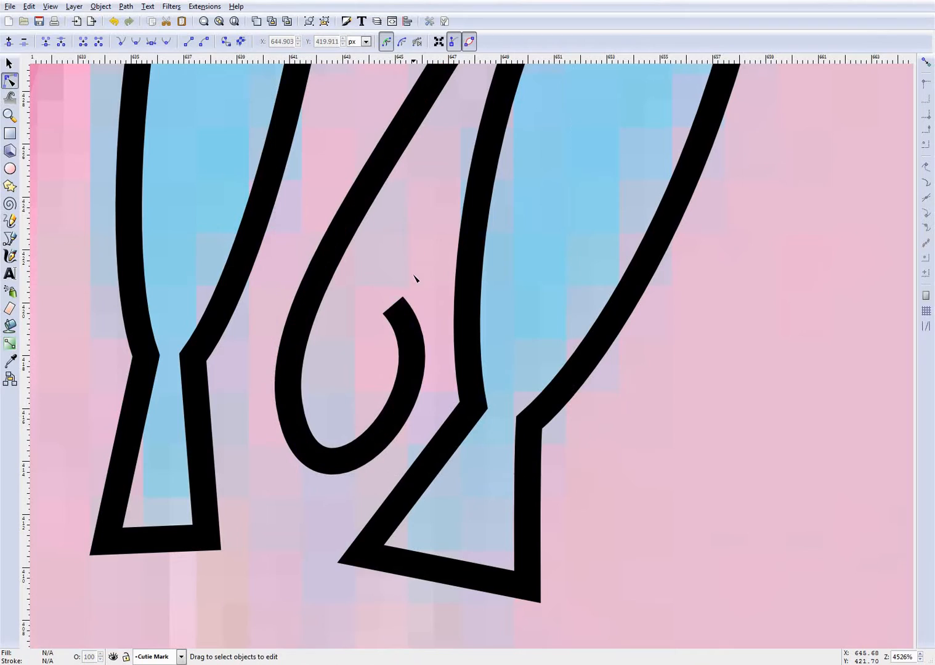
- Nudge the string's top node up under the yellow balloon's knot and bow the upper section away from the nearby blue balloon
{"action": "scroll", "coordinate": [414, 328], "scroll_direction": "down", "scroll_amount": 2}
{"action": "scroll", "coordinate": [419, 322], "scroll_direction": "down", "scroll_amount": 1}
{"action": "scroll", "coordinate": [440, 213], "scroll_direction": "up", "scroll_amount": 4}
{"action": "scroll", "coordinate": [438, 212], "scroll_direction": "down", "scroll_amount": 1}
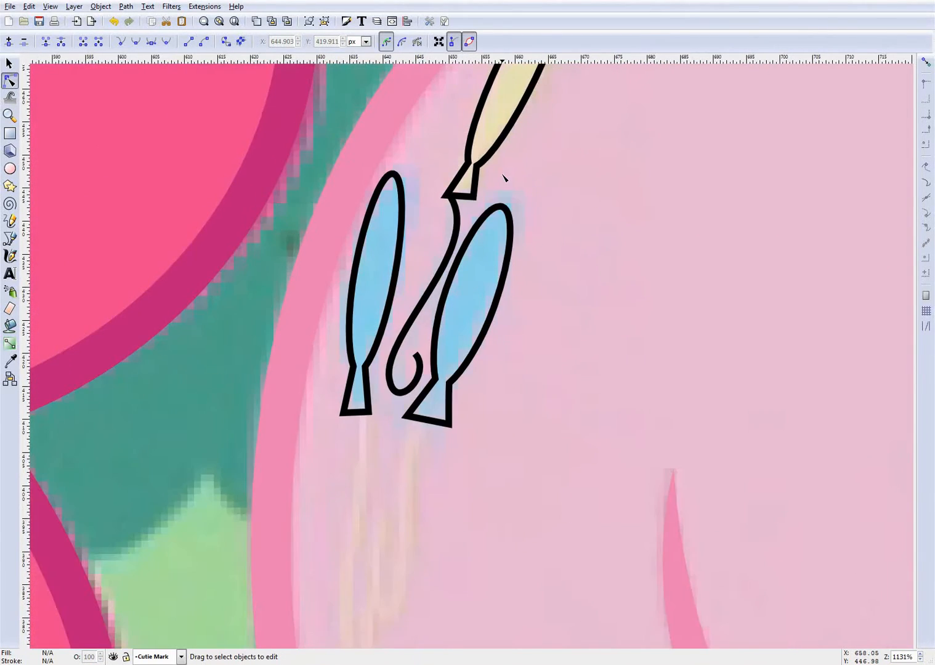
{"action": "scroll", "coordinate": [505, 176], "scroll_direction": "up", "scroll_amount": 2}
{"action": "left_click", "coordinate": [404, 223]}
{"action": "mouse_move", "coordinate": [404, 223]}
{"action": "left_mouse_down"}
{"action": "mouse_move", "coordinate": [418, 218]}
{"action": "mouse_move", "coordinate": [406, 216]}
{"action": "left_mouse_up"}
{"action": "left_click_drag", "start_coordinate": [425, 319], "coordinate": [398, 315]}
{"action": "left_click", "coordinate": [447, 263]}
{"action": "scroll", "coordinate": [550, 413], "scroll_direction": "down", "scroll_amount": 3}
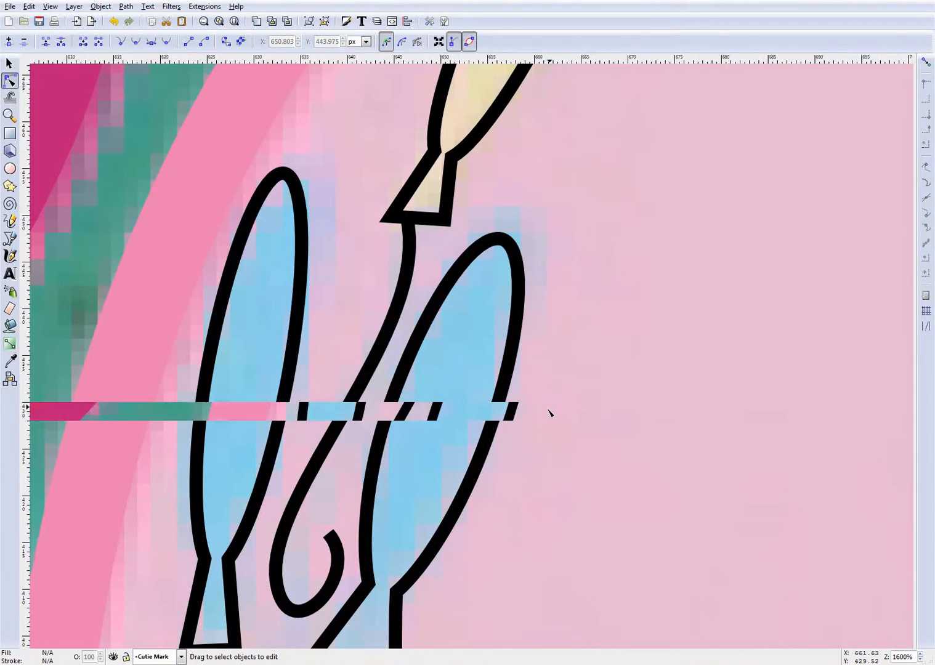
- Round the string's curl by reshaping the bottom and inner side of its last segment
{"action": "scroll", "coordinate": [442, 590], "scroll_direction": "up", "scroll_amount": 5}
{"action": "scroll", "coordinate": [344, 330], "scroll_direction": "up", "scroll_amount": 2}
{"action": "left_click", "coordinate": [328, 268]}
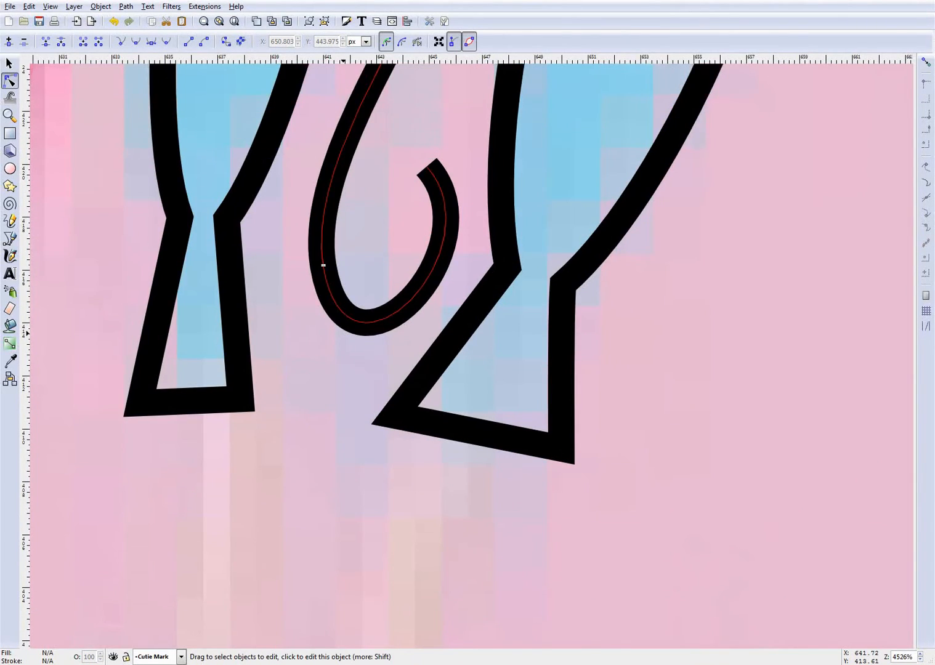
{"action": "scroll", "coordinate": [323, 267], "scroll_direction": "up", "scroll_amount": 1}
{"action": "mouse_move", "coordinate": [395, 349]}
{"action": "left_mouse_down"}
{"action": "mouse_move", "coordinate": [411, 339]}
{"action": "mouse_move", "coordinate": [403, 330]}
{"action": "left_mouse_up"}
{"action": "left_click_drag", "start_coordinate": [480, 246], "coordinate": [494, 250]}
{"action": "scroll", "coordinate": [376, 357], "scroll_direction": "down", "scroll_amount": 5}
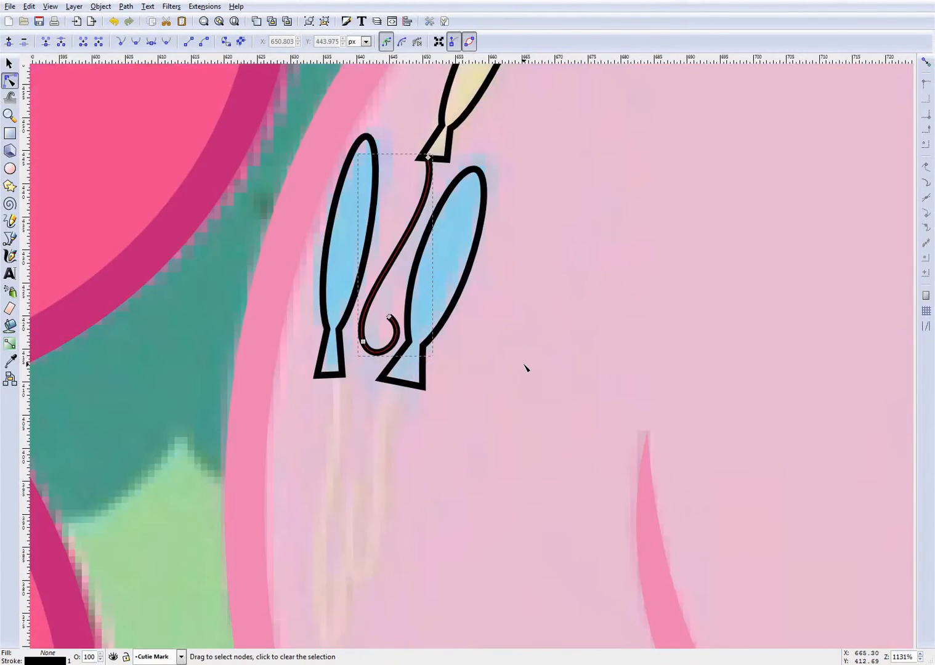
{"action": "left_click", "coordinate": [526, 367]}
- Narrow the string's curl by reshaping its last segment, and select the node at the bend
{"action": "scroll", "coordinate": [462, 371], "scroll_direction": "down", "scroll_amount": 1}
{"action": "scroll", "coordinate": [482, 341], "scroll_direction": "up", "scroll_amount": 2}
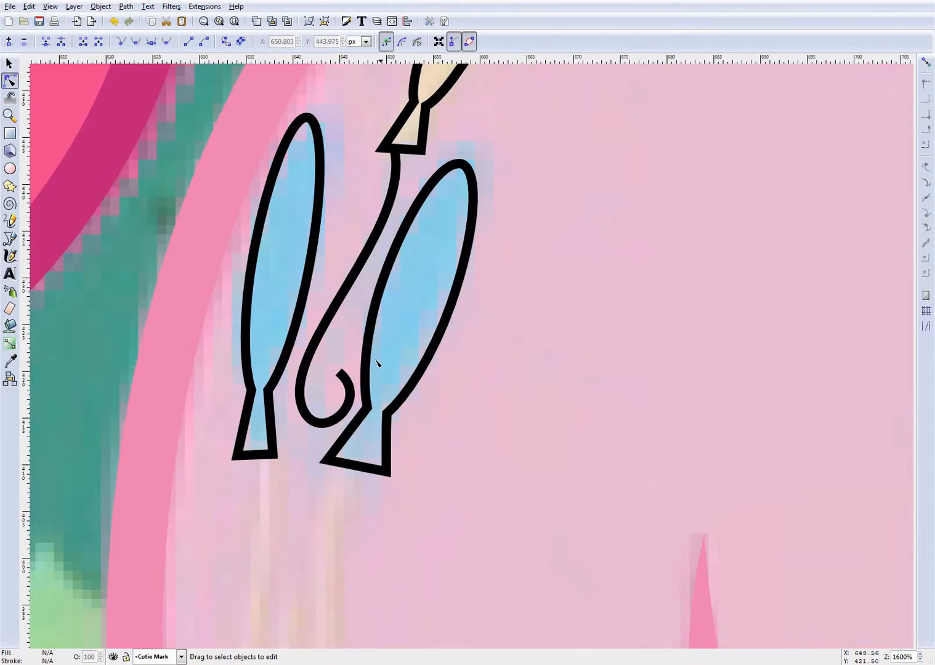
{"action": "scroll", "coordinate": [377, 365], "scroll_direction": "down", "scroll_amount": 2}
{"action": "scroll", "coordinate": [334, 374], "scroll_direction": "up", "scroll_amount": 2}
{"action": "left_click", "coordinate": [335, 374]}
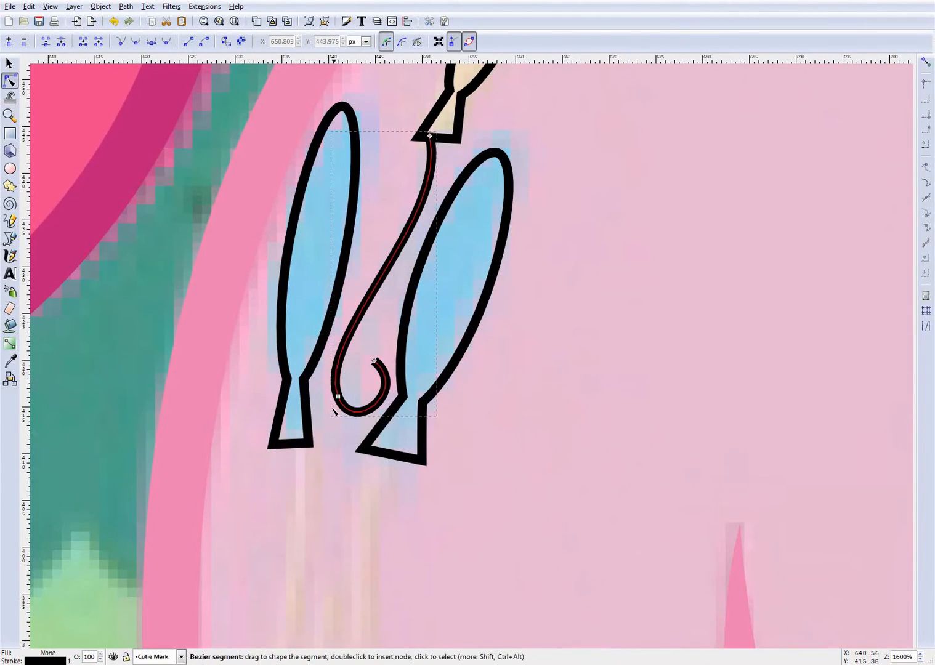
{"action": "scroll", "coordinate": [335, 374], "scroll_direction": "up", "scroll_amount": 1}
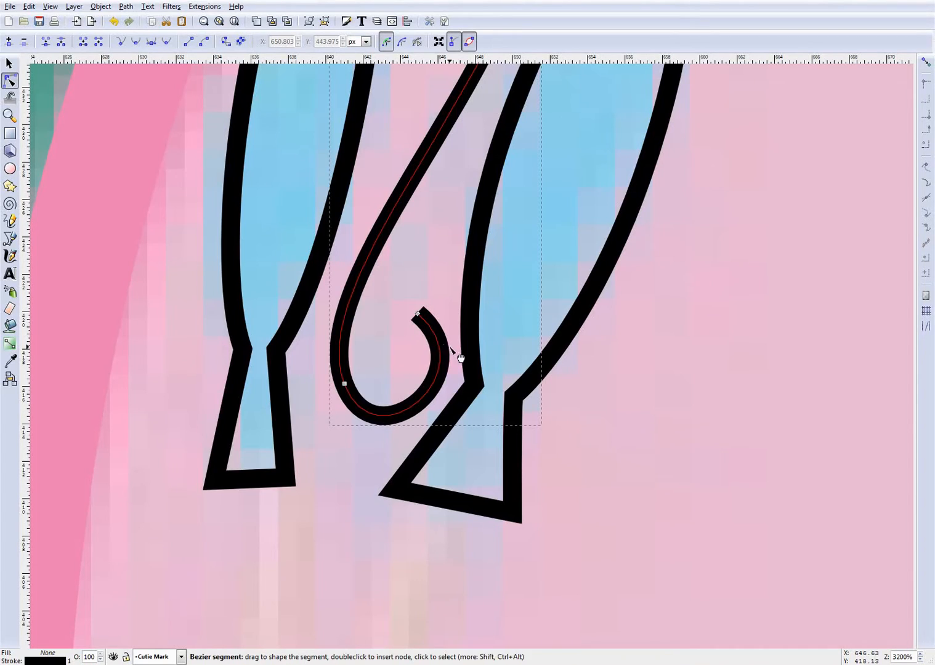
{"action": "left_click_drag", "start_coordinate": [438, 362], "coordinate": [372, 295]}
{"action": "left_click_drag", "start_coordinate": [364, 419], "coordinate": [344, 256]}
{"action": "left_click", "coordinate": [344, 384]}
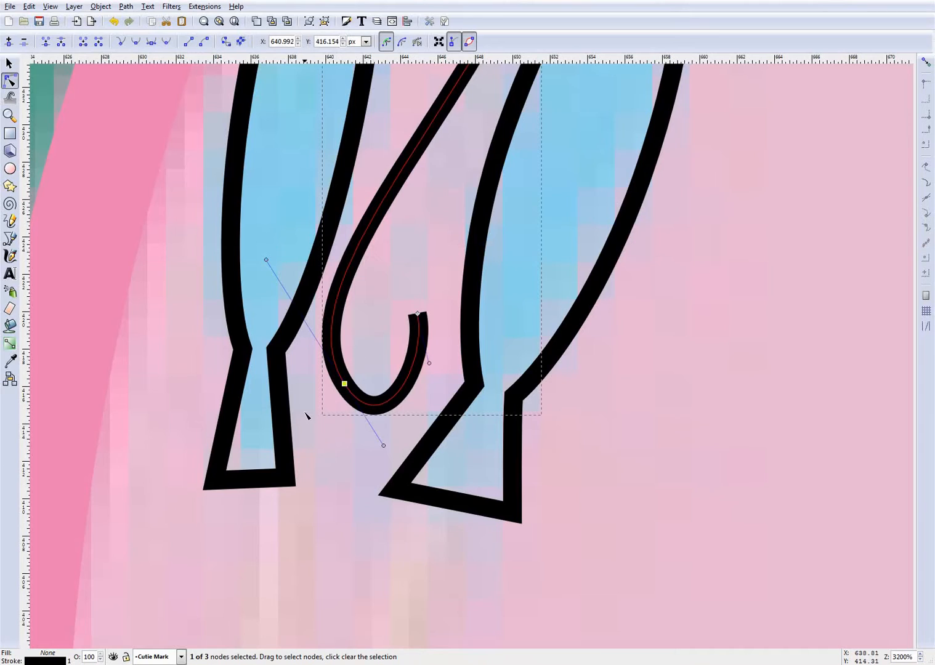
- Make the bend node a cusp, undo the retraction of its handles, and straighten the long segment above it
{"action": "left_click", "coordinate": [115, 45]}
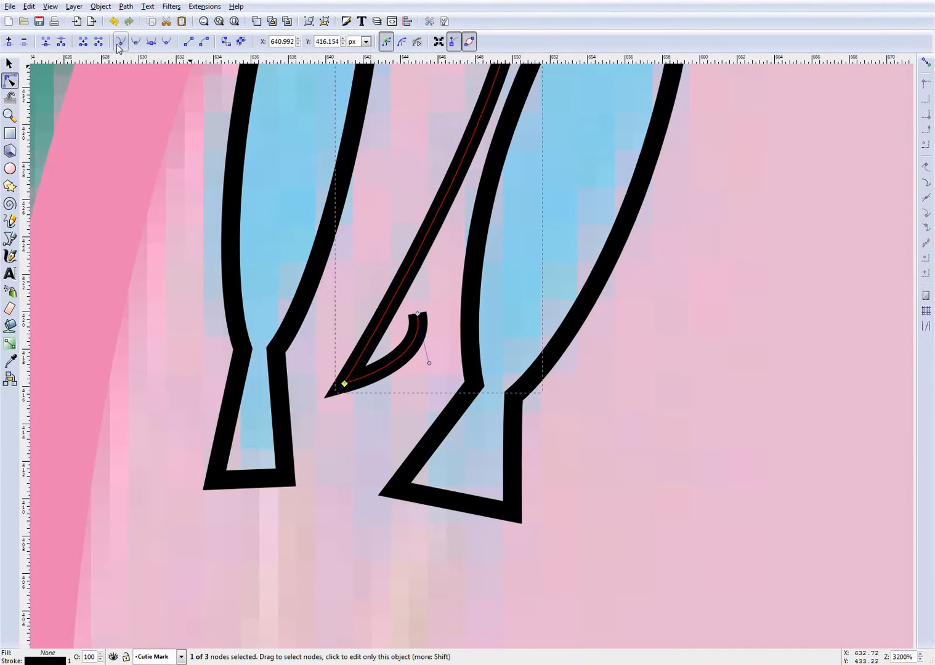
{"action": "key", "text": "ctrl+z"}
{"action": "left_click_drag", "start_coordinate": [338, 342], "coordinate": [349, 323]}
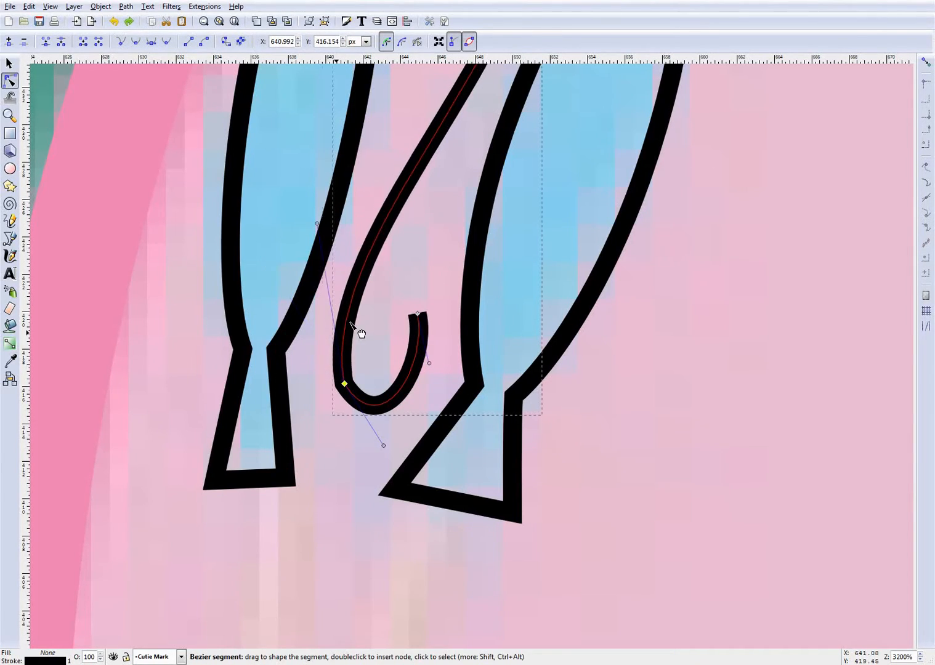
{"action": "scroll", "coordinate": [361, 333], "scroll_direction": "up", "scroll_amount": 2}
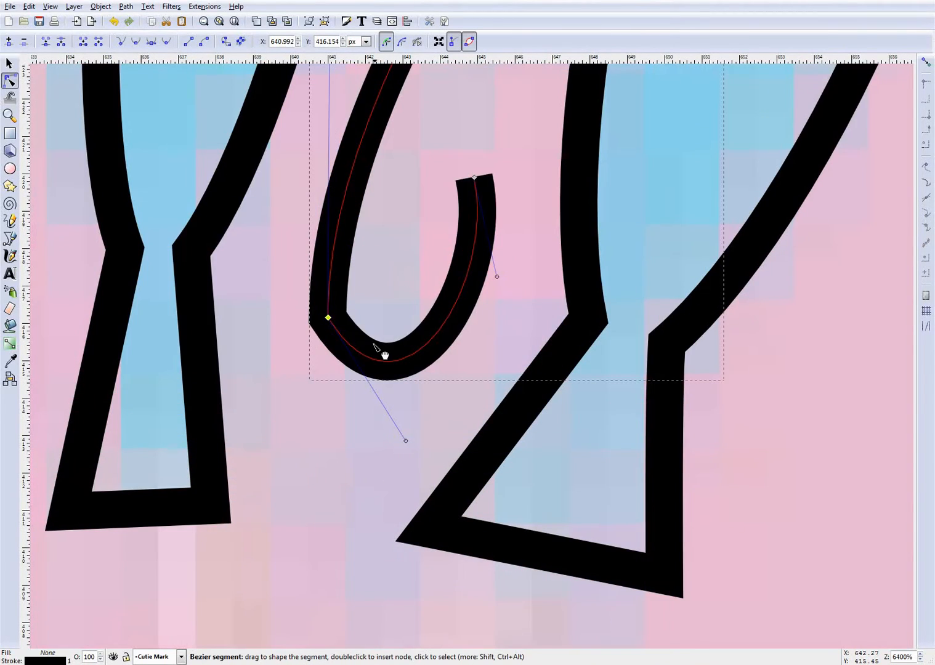
- Reshape the last segment of the string into a rounder curl and move its end node inwards
{"action": "left_click_drag", "start_coordinate": [371, 346], "coordinate": [336, 361]}
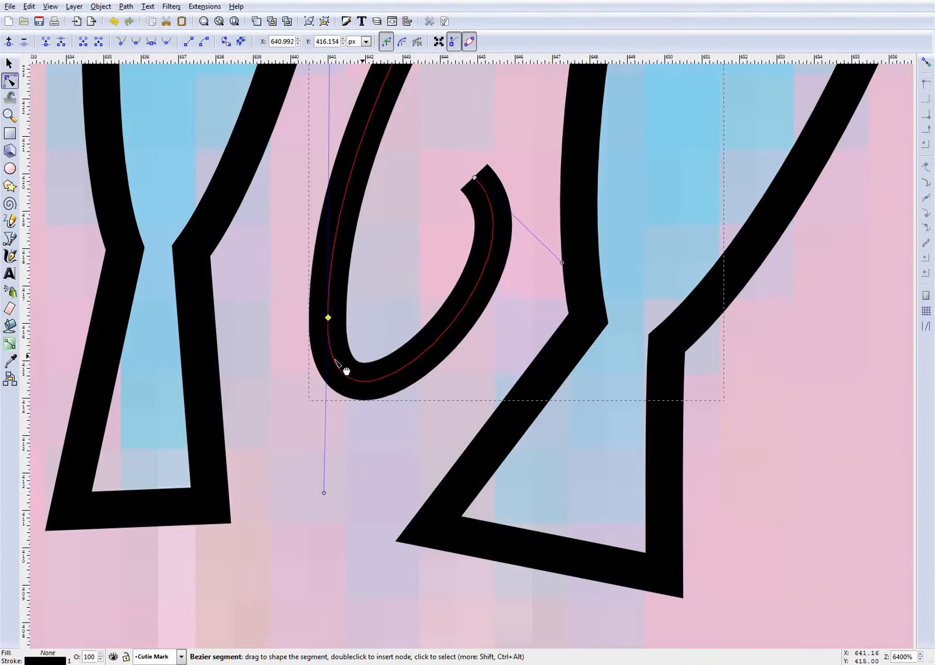
{"action": "left_click_drag", "start_coordinate": [492, 249], "coordinate": [394, 396]}
{"action": "left_click_drag", "start_coordinate": [474, 178], "coordinate": [437, 146]}
{"action": "left_click_drag", "start_coordinate": [339, 363], "coordinate": [365, 417]}
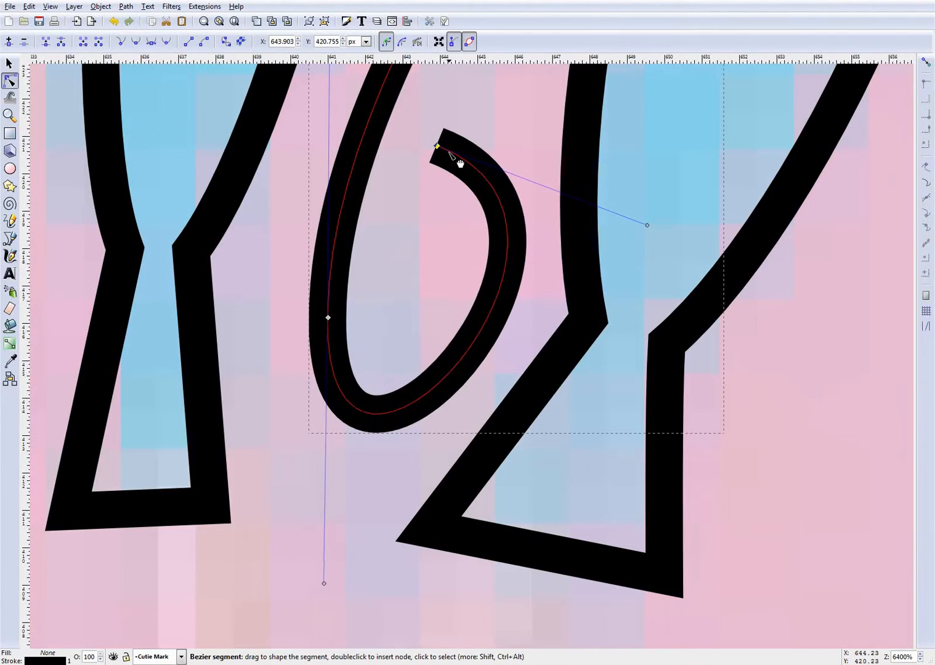
{"action": "left_click_drag", "start_coordinate": [437, 146], "coordinate": [416, 195]}
{"action": "left_click_drag", "start_coordinate": [371, 439], "coordinate": [349, 404]}
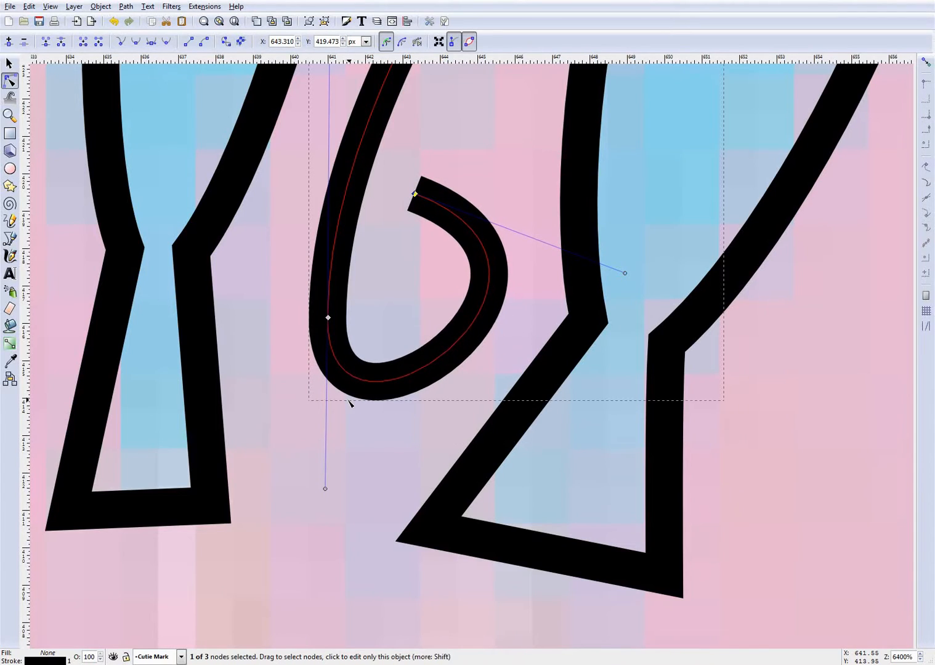
{"action": "scroll", "coordinate": [348, 404], "scroll_direction": "down", "scroll_amount": 6}
{"action": "left_click", "coordinate": [350, 416]}
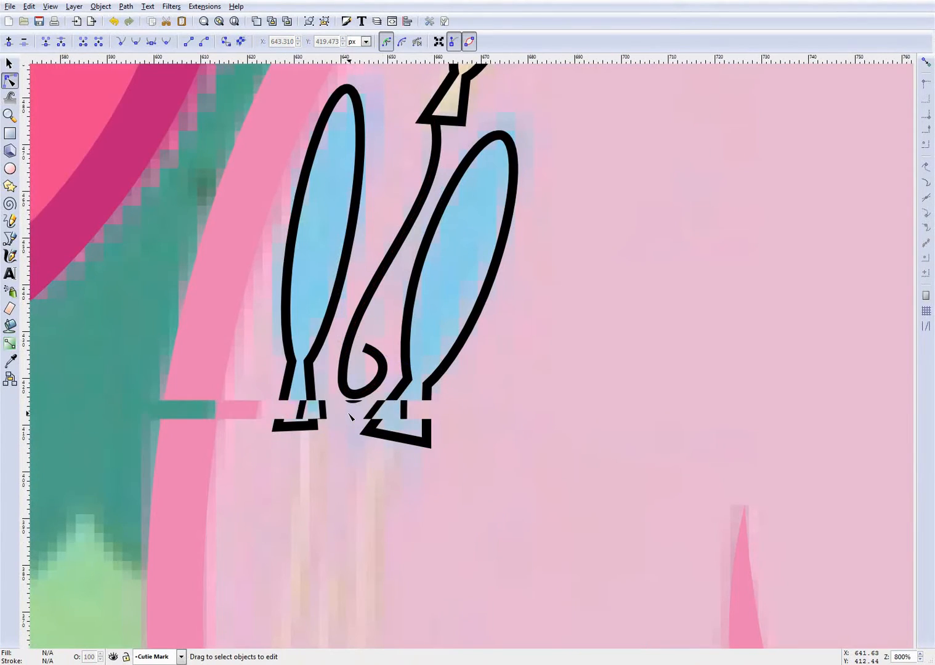
- Move the string's bend and end nodes upward, deepen the curl, and lower the end node slightly
{"action": "scroll", "coordinate": [369, 381], "scroll_direction": "up", "scroll_amount": 3}
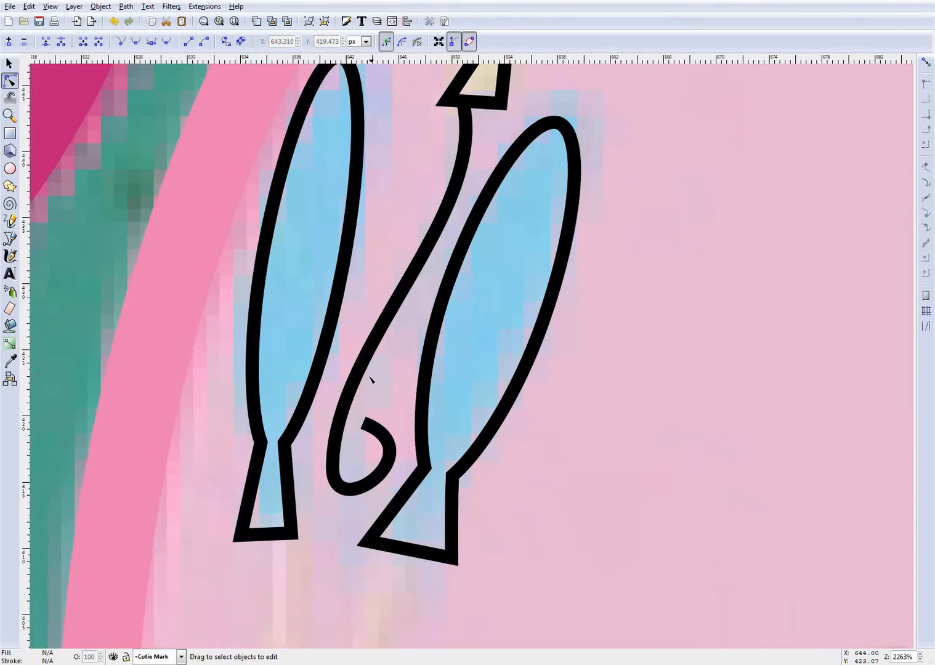
{"action": "left_click", "coordinate": [364, 423]}
{"action": "left_click_drag", "start_coordinate": [333, 466], "coordinate": [375, 384]}
{"action": "left_click", "coordinate": [364, 423]}
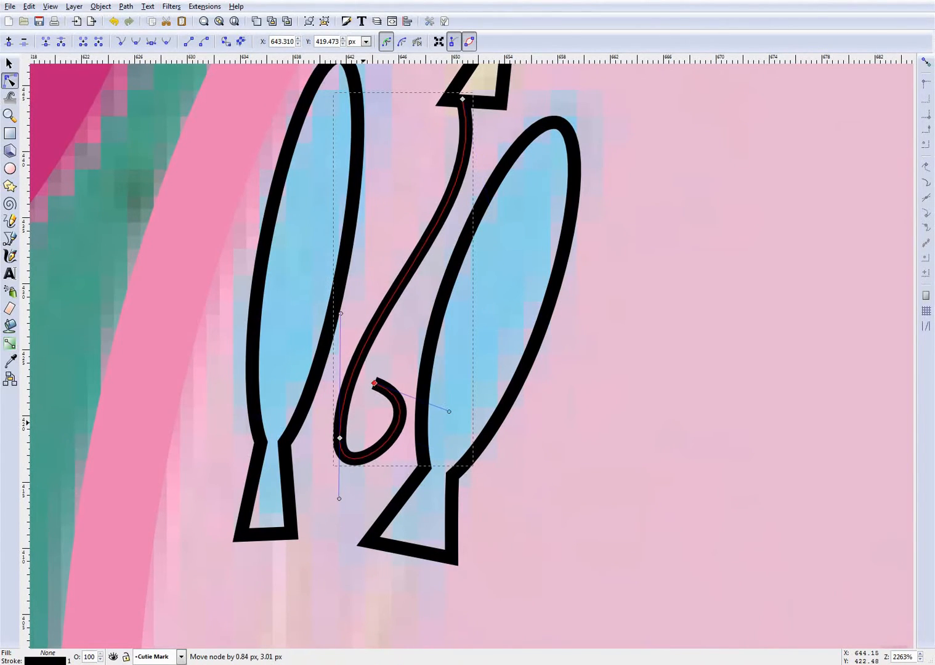
{"action": "left_click_drag", "start_coordinate": [382, 449], "coordinate": [389, 466]}
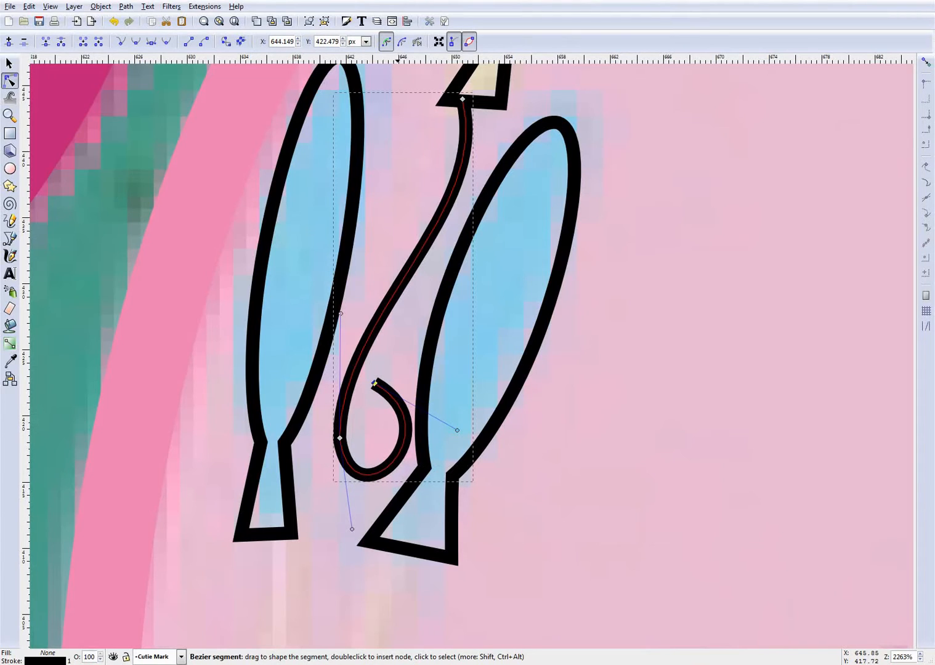
{"action": "left_click_drag", "start_coordinate": [375, 384], "coordinate": [371, 403]}
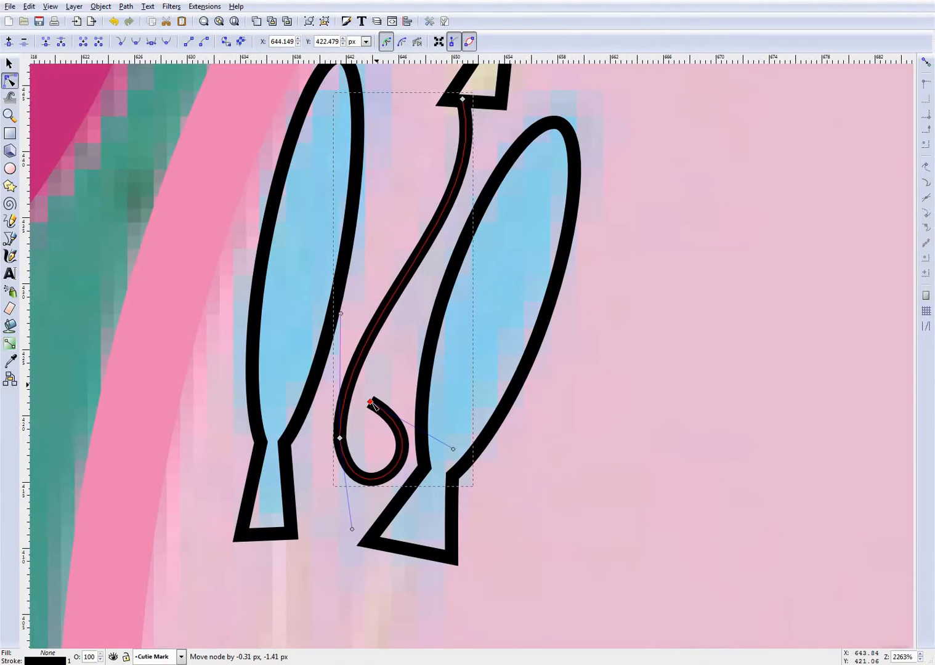
{"action": "left_click", "coordinate": [390, 380]}
- Make the string's bend node smooth, flatten the bottom of the curl, and shift the end node inwards
{"action": "scroll", "coordinate": [427, 416], "scroll_direction": "down", "scroll_amount": 1}
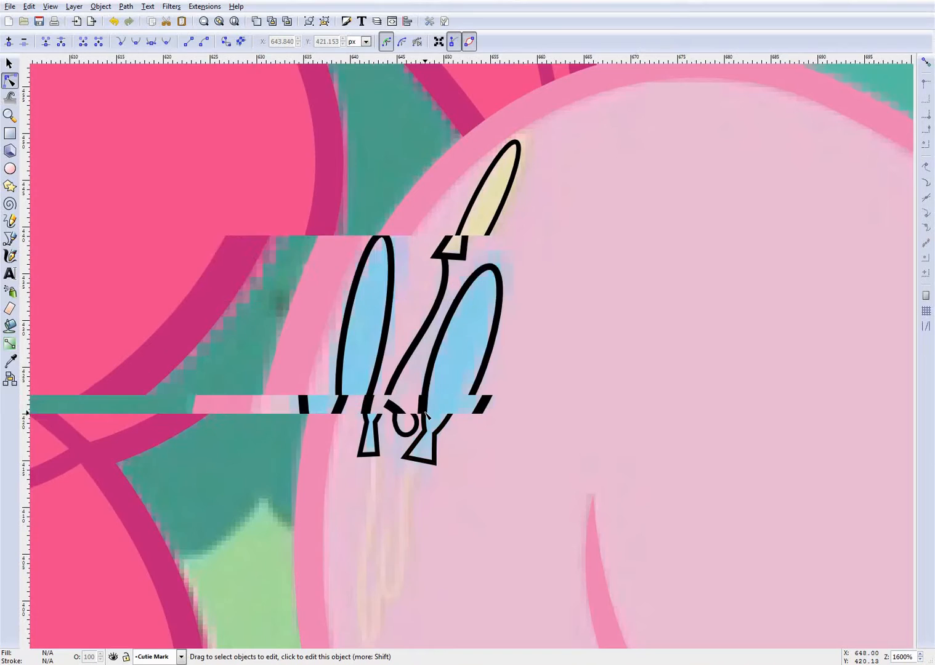
{"action": "left_click", "coordinate": [365, 427]}
{"action": "scroll", "coordinate": [365, 426], "scroll_direction": "up", "scroll_amount": 3}
{"action": "left_click", "coordinate": [354, 417]}
{"action": "left_click", "coordinate": [140, 44]}
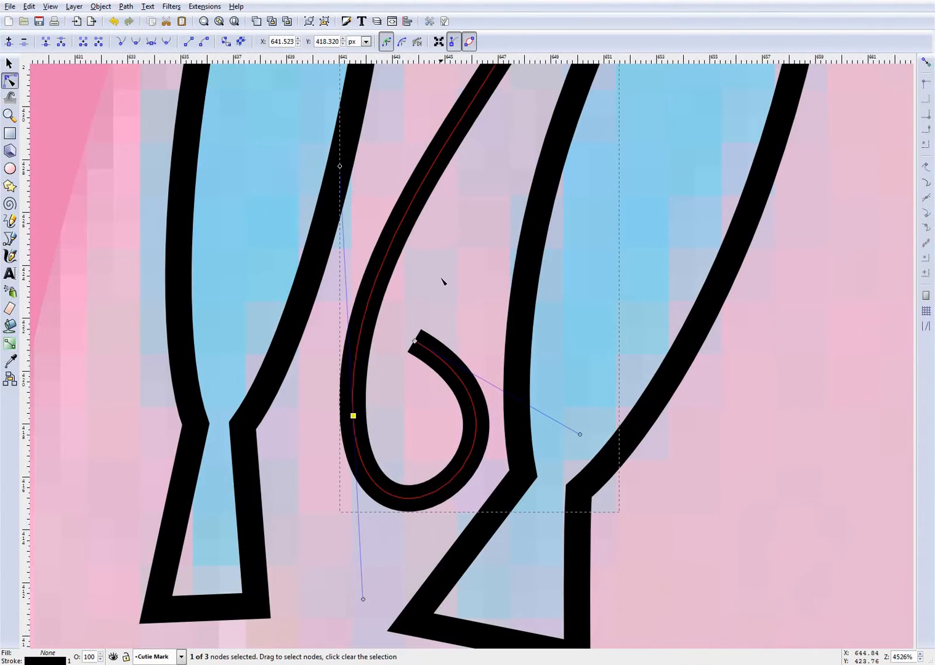
{"action": "left_click_drag", "start_coordinate": [470, 469], "coordinate": [436, 486]}
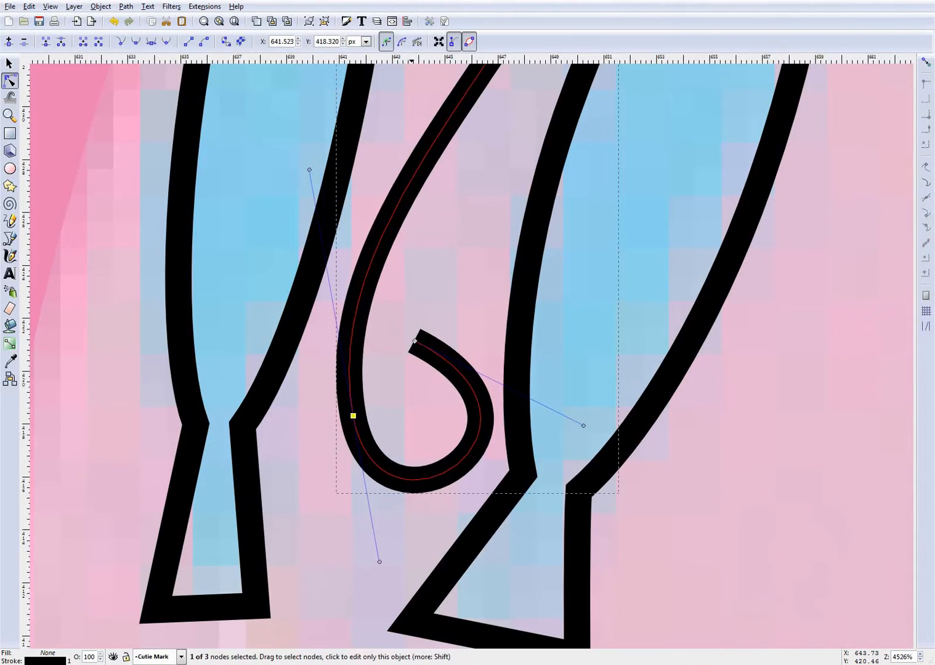
{"action": "left_click_drag", "start_coordinate": [415, 340], "coordinate": [396, 339]}
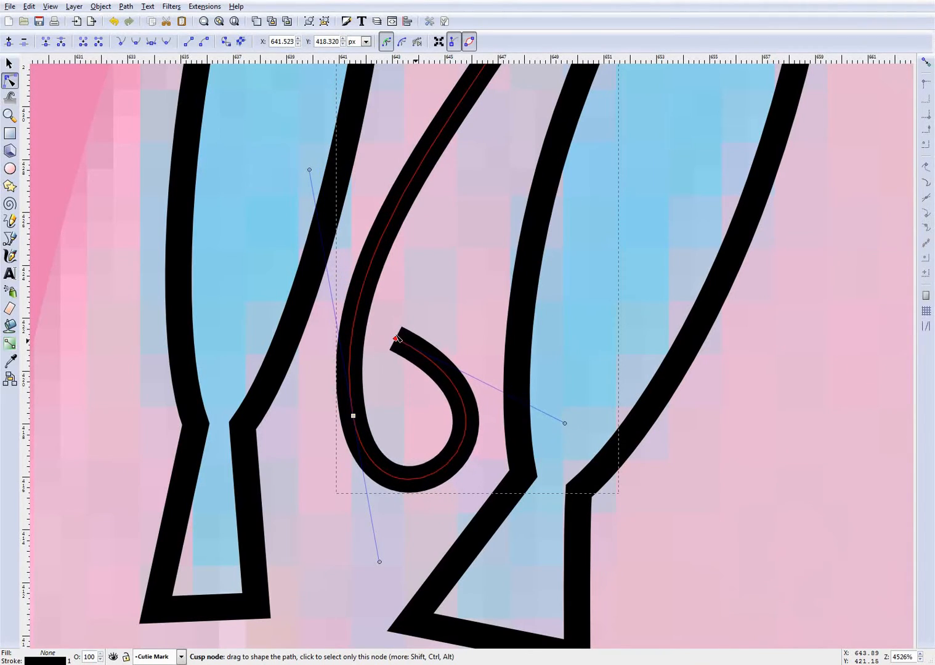
- Deselect the finished string and save the document
{"action": "left_click_drag", "start_coordinate": [368, 282], "coordinate": [368, 282]}
{"action": "left_click", "coordinate": [421, 301]}
{"action": "left_click", "coordinate": [420, 301]}
{"action": "scroll", "coordinate": [420, 301], "scroll_direction": "down", "scroll_amount": 5}
{"action": "key", "text": "ctrl+s"}
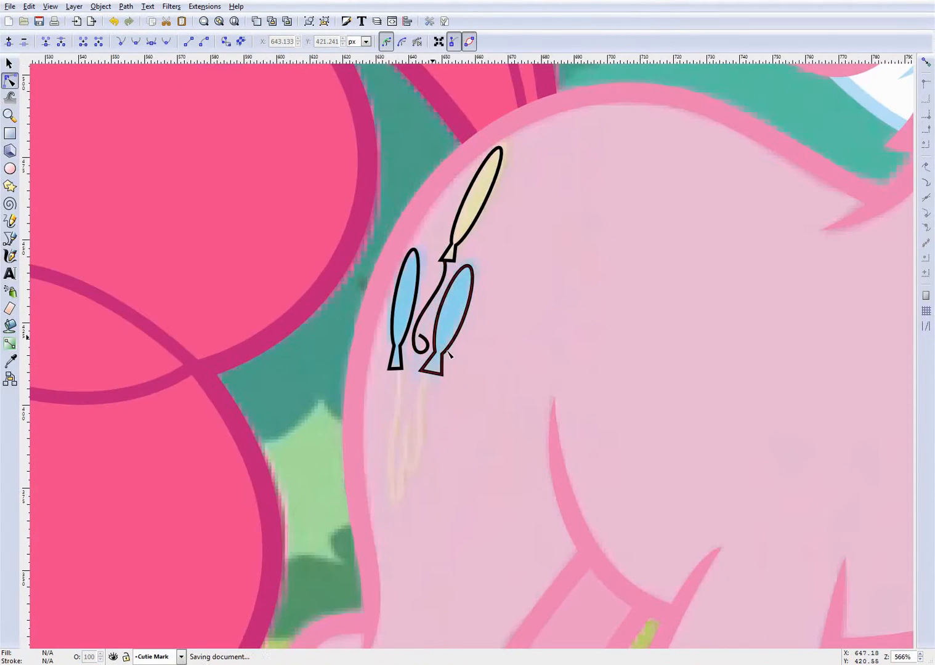
{"action": "scroll", "coordinate": [433, 281], "scroll_direction": "up", "scroll_amount": 3}
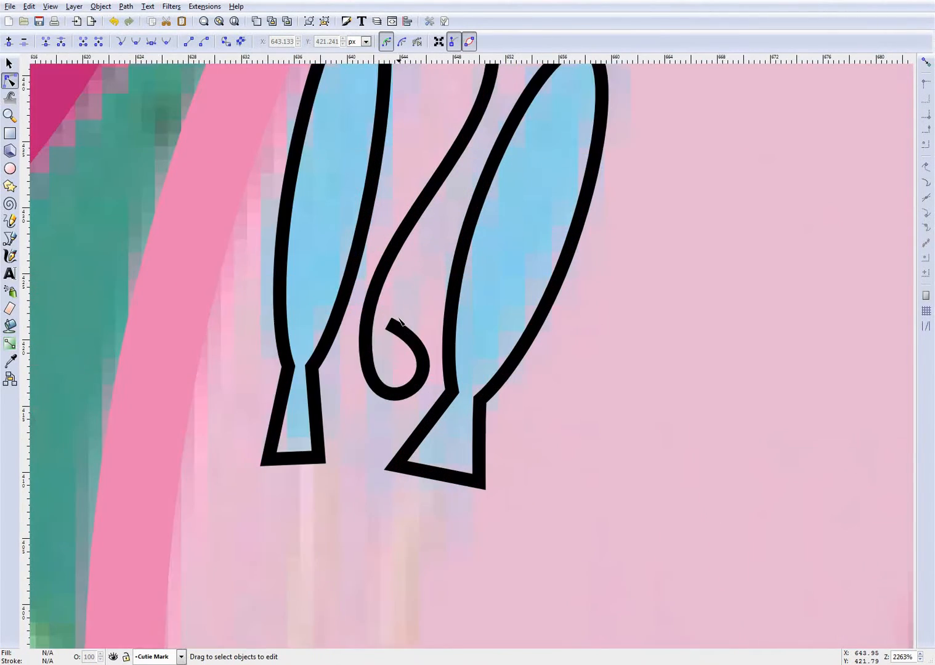
- Move the end node of the yellow balloon's string upward, reshape the curl's bottom, and save the document
{"action": "left_click", "coordinate": [386, 326]}
{"action": "left_click_drag", "start_coordinate": [388, 323], "coordinate": [402, 306]}
{"action": "left_click_drag", "start_coordinate": [428, 374], "coordinate": [372, 391]}
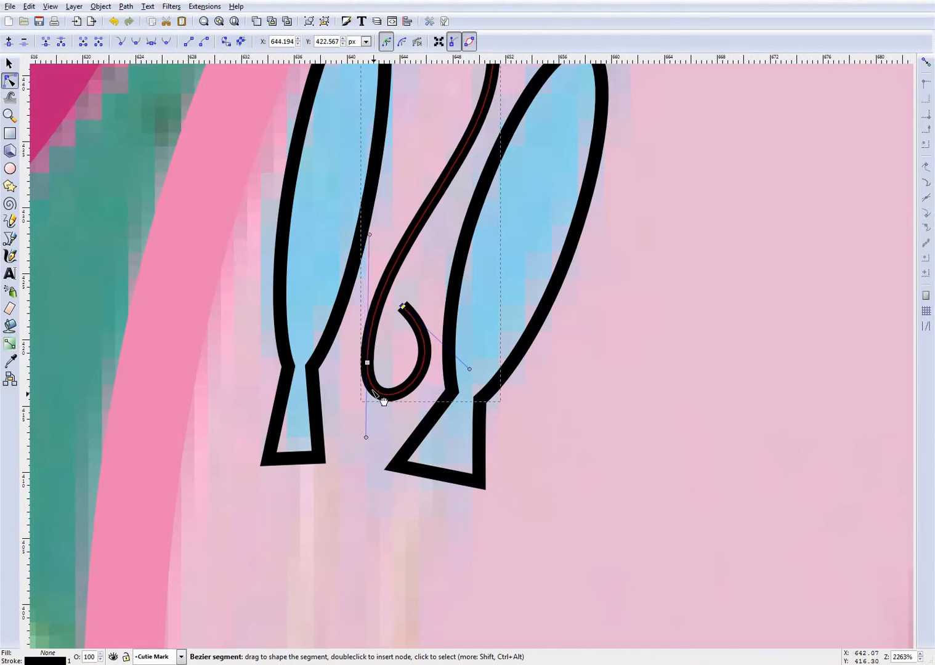
{"action": "left_click", "coordinate": [398, 351]}
{"action": "scroll", "coordinate": [431, 371], "scroll_direction": "down", "scroll_amount": 5}
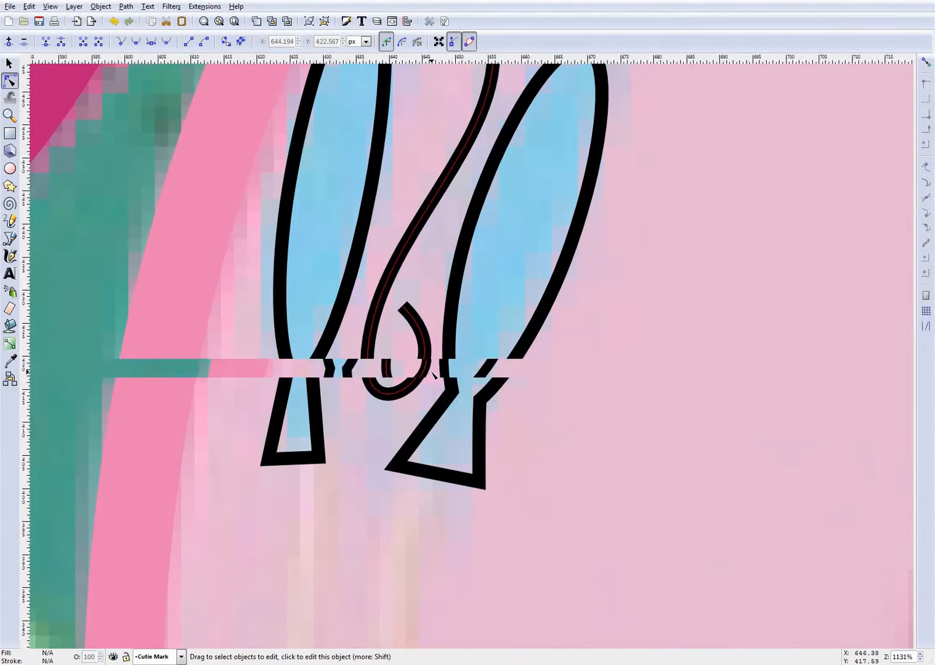
{"action": "scroll", "coordinate": [434, 431], "scroll_direction": "up", "scroll_amount": 4}
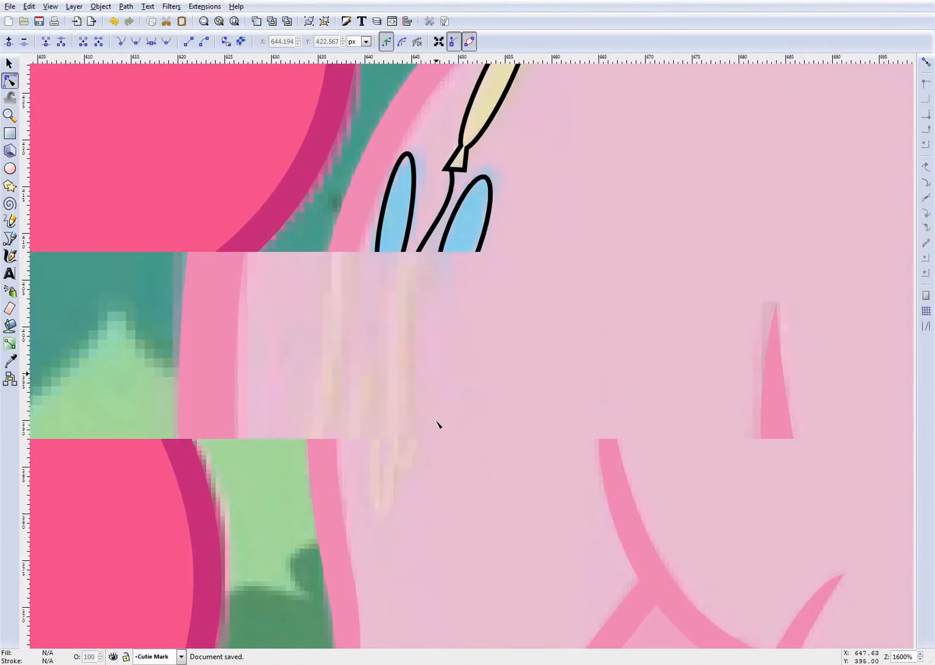
- Draw a freehand string with a hooked end from the base of each of the two blue balloons
{"action": "left_click", "coordinate": [11, 221]}
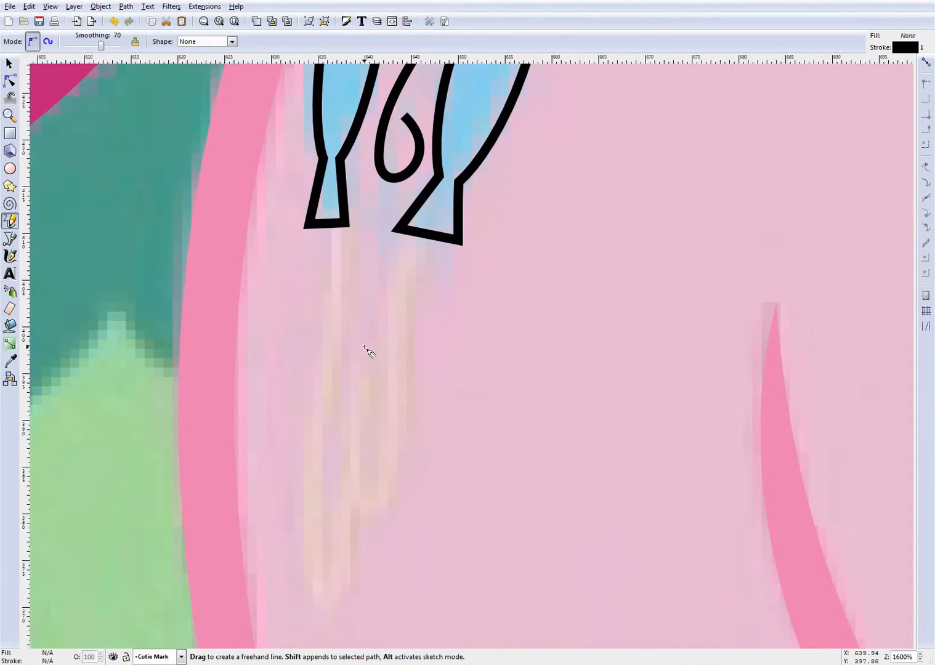
{"action": "left_click_drag", "start_coordinate": [427, 240], "coordinate": [424, 240]}
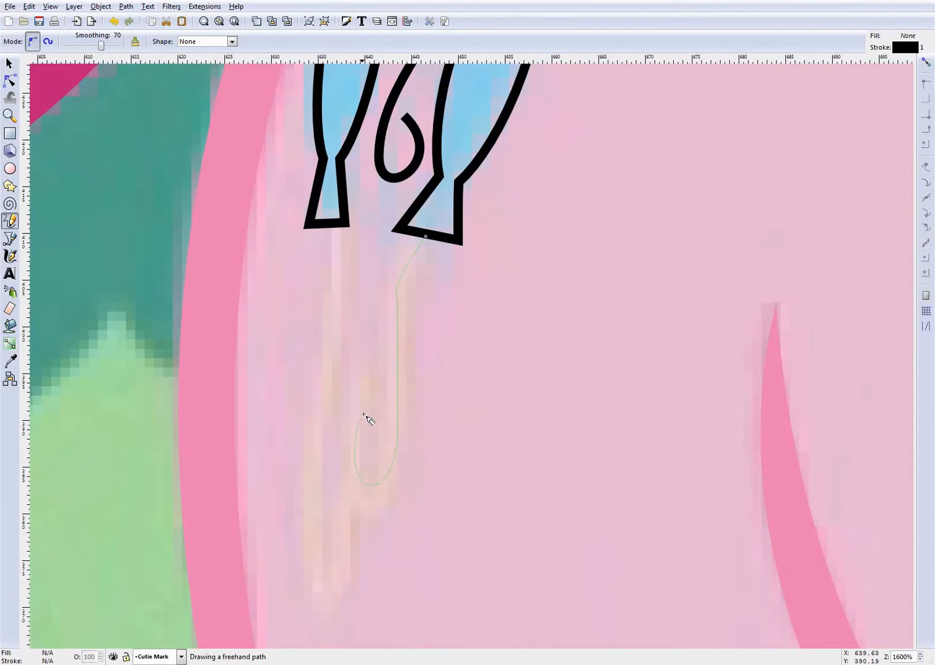
{"action": "left_click_drag", "start_coordinate": [359, 426], "coordinate": [363, 409]}
{"action": "left_click_drag", "start_coordinate": [329, 237], "coordinate": [333, 240]}
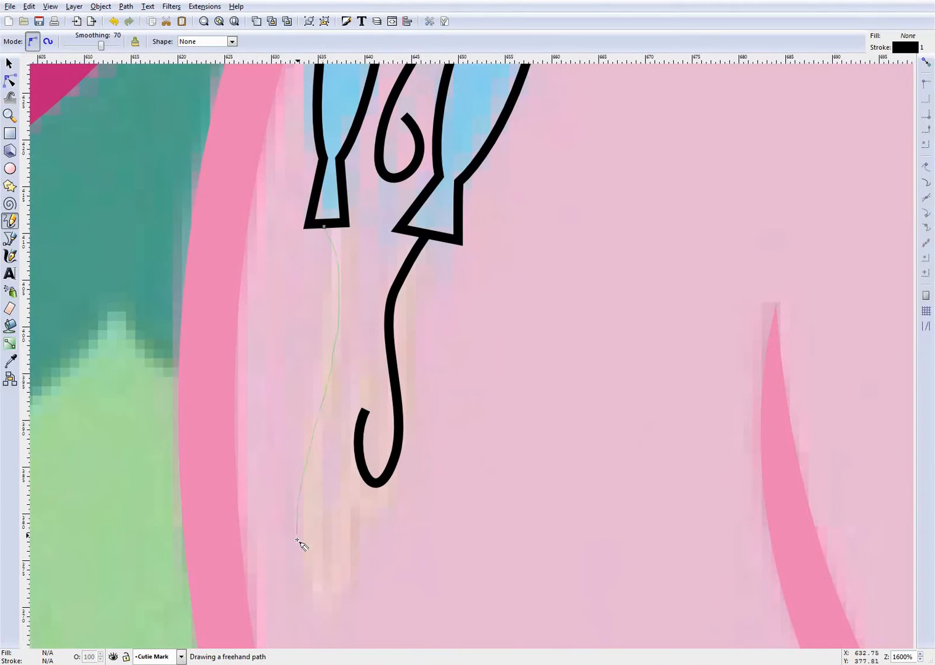
{"action": "left_click_drag", "start_coordinate": [338, 500], "coordinate": [338, 499]}
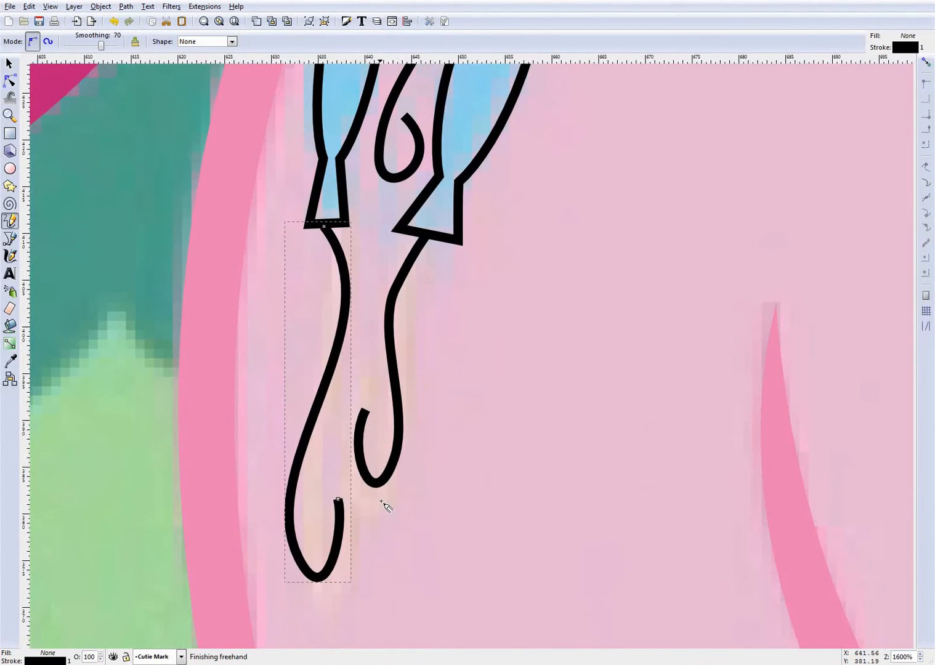
{"action": "scroll", "coordinate": [62, 132], "scroll_direction": "down", "scroll_amount": 3}
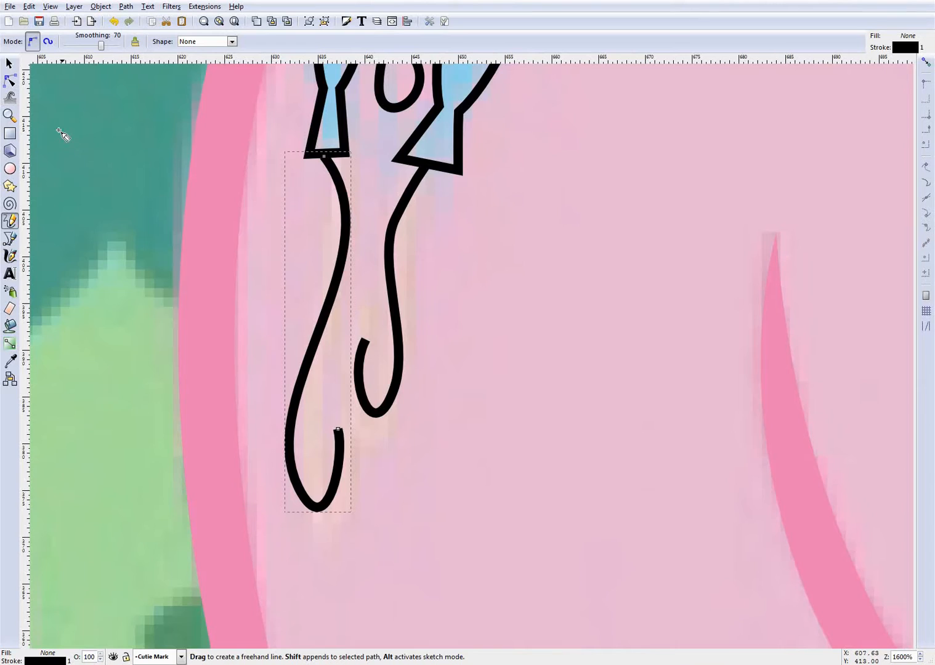
- Reshape the left blue balloon's string into a smooth, rounded curl at its lower end and deselect it
{"action": "left_click", "coordinate": [9, 81]}
{"action": "scroll", "coordinate": [278, 442], "scroll_direction": "up", "scroll_amount": 1}
{"action": "left_click_drag", "start_coordinate": [400, 514], "coordinate": [370, 534]}
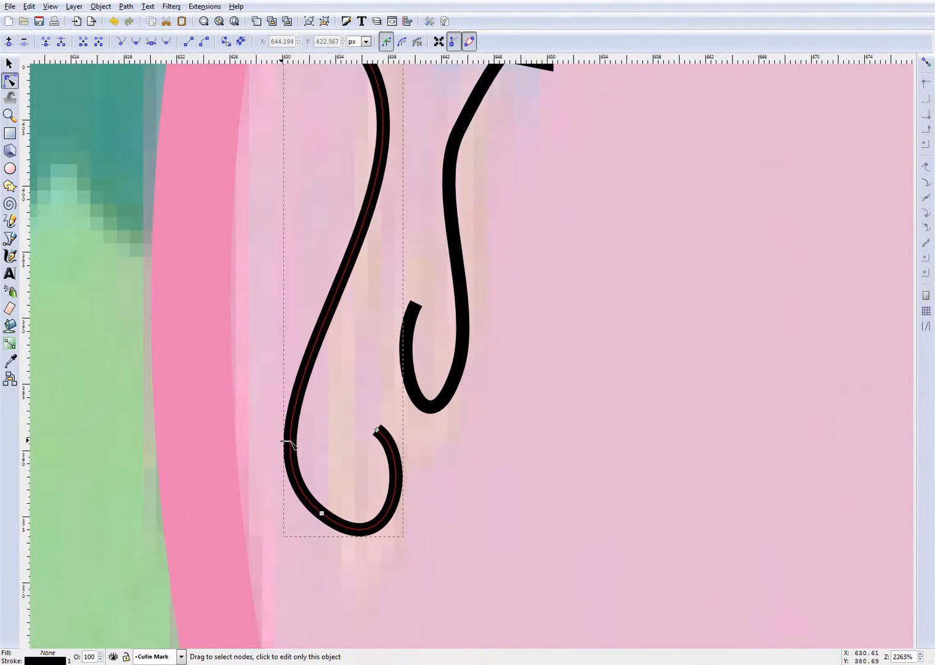
{"action": "left_click_drag", "start_coordinate": [296, 438], "coordinate": [312, 446]}
{"action": "left_click_drag", "start_coordinate": [357, 533], "coordinate": [344, 527]}
{"action": "left_click_drag", "start_coordinate": [299, 467], "coordinate": [301, 464]}
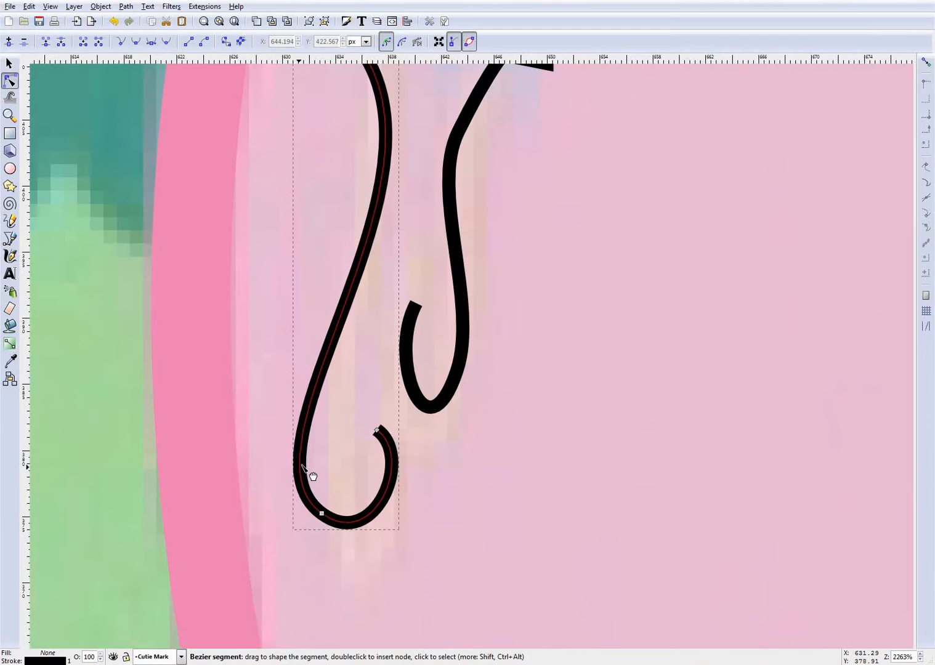
{"action": "left_click", "coordinate": [431, 495]}
- Widen the curl of the right blue balloon's string, shift its end node inwards, and smooth its middle bend
{"action": "scroll", "coordinate": [432, 495], "scroll_direction": "down", "scroll_amount": 2}
{"action": "scroll", "coordinate": [485, 399], "scroll_direction": "up", "scroll_amount": 2}
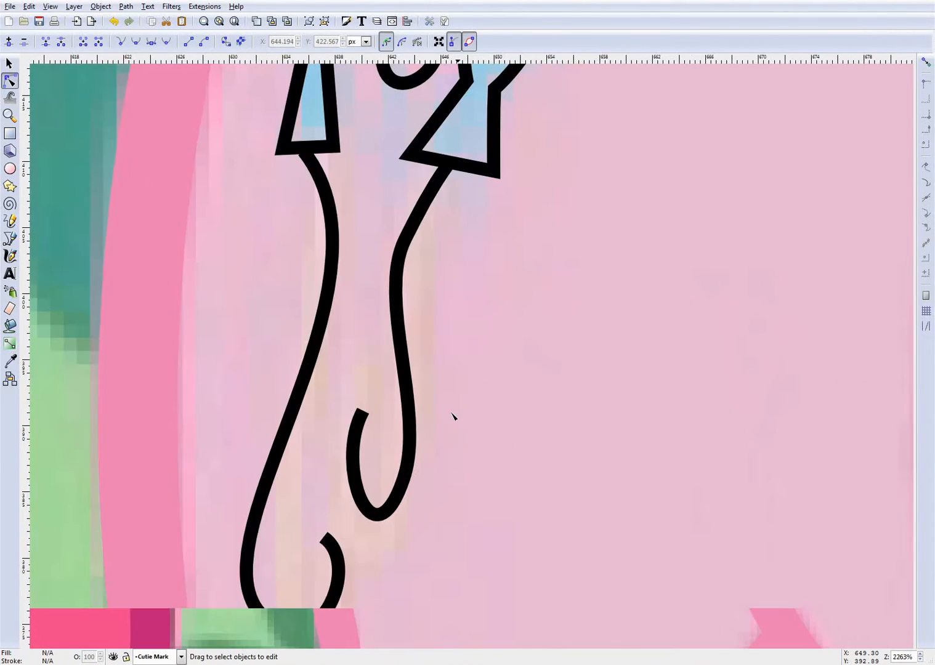
{"action": "left_click", "coordinate": [410, 473]}
{"action": "left_click_drag", "start_coordinate": [396, 512], "coordinate": [356, 480]}
{"action": "left_click_drag", "start_coordinate": [363, 410], "coordinate": [374, 412]}
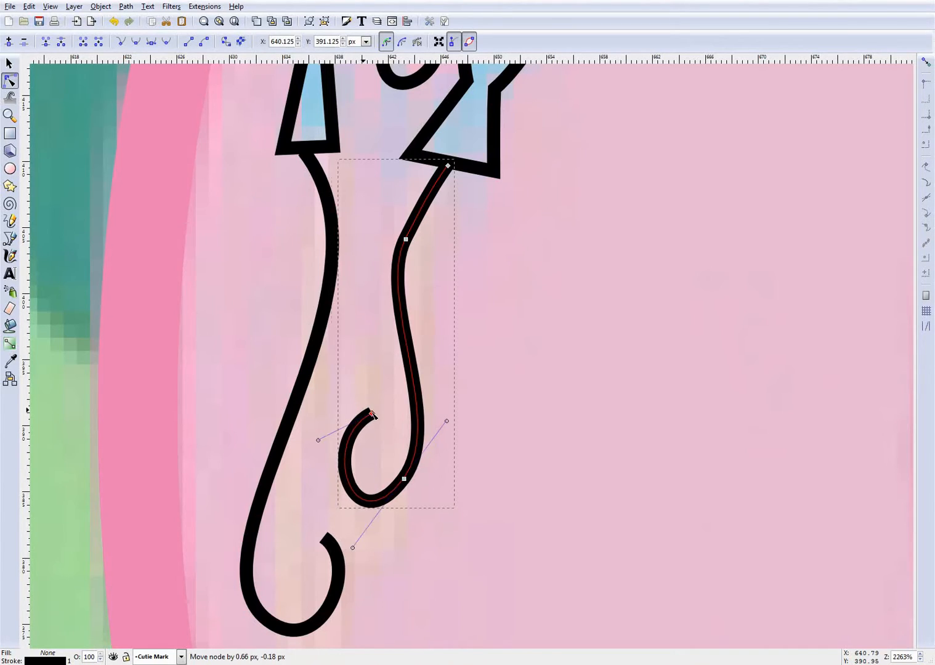
{"action": "left_click_drag", "start_coordinate": [404, 320], "coordinate": [397, 327]}
{"action": "left_click", "coordinate": [466, 474]}
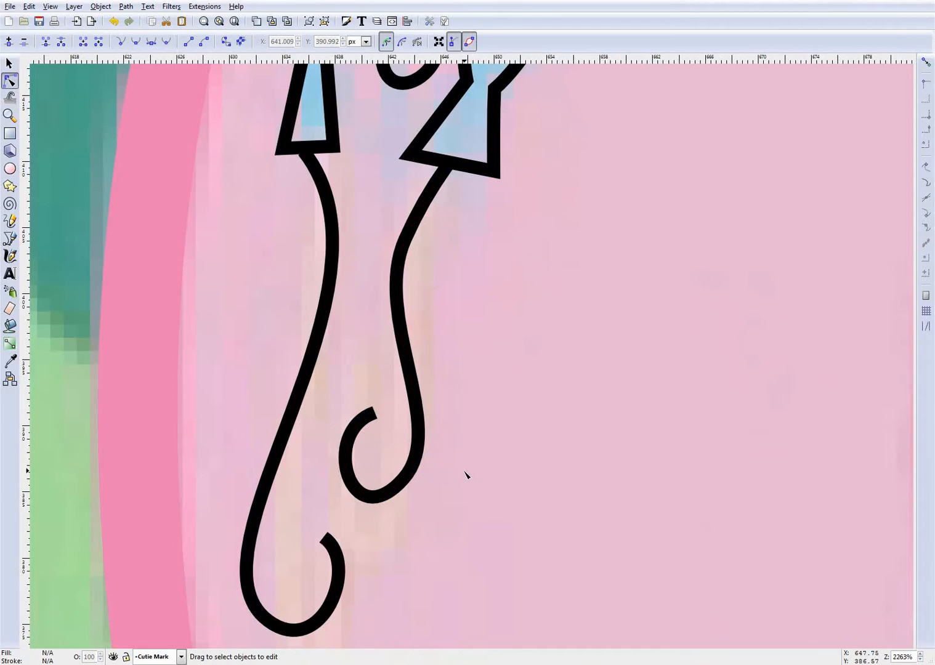
- Raise the bottom of the right blue balloon's string curl slightly, adjust its outer side, and deselect it
{"action": "scroll", "coordinate": [444, 473], "scroll_direction": "down", "scroll_amount": 3}
{"action": "scroll", "coordinate": [439, 480], "scroll_direction": "up", "scroll_amount": 5}
{"action": "left_click", "coordinate": [316, 489]}
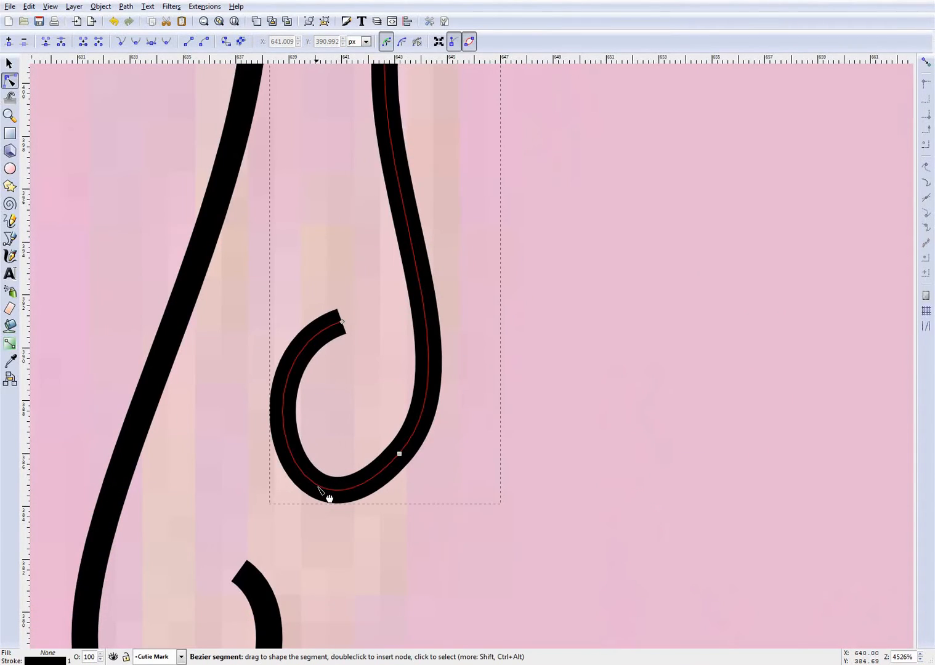
{"action": "left_click_drag", "start_coordinate": [319, 486], "coordinate": [324, 474]}
{"action": "left_click_drag", "start_coordinate": [447, 411], "coordinate": [451, 403]}
{"action": "left_click", "coordinate": [478, 454]}
{"action": "scroll", "coordinate": [478, 454], "scroll_direction": "down", "scroll_amount": 3}
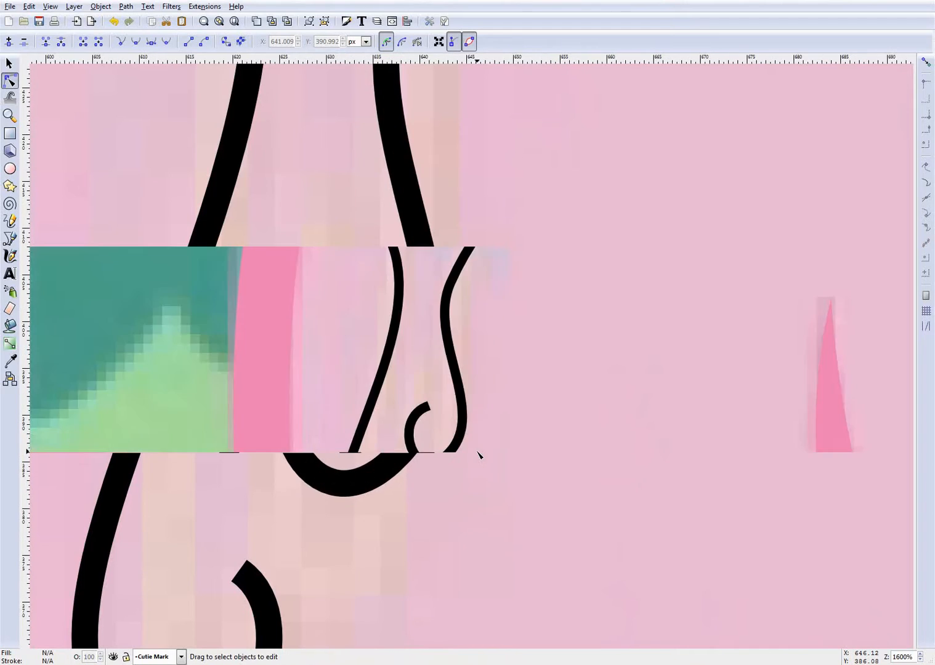
{"action": "scroll", "coordinate": [478, 454], "scroll_direction": "down", "scroll_amount": 1}
{"action": "scroll", "coordinate": [479, 454], "scroll_direction": "down", "scroll_amount": 4}
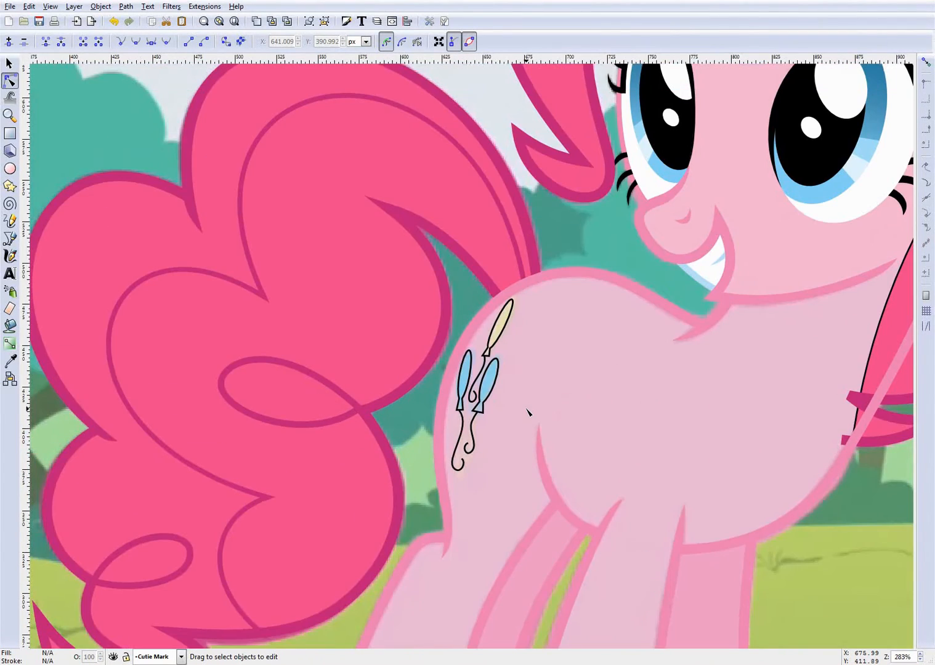
- Give the left blue balloon a flat fill with the RGBA value 80d1f6ff
{"action": "scroll", "coordinate": [487, 419], "scroll_direction": "up", "scroll_amount": 2}
{"action": "scroll", "coordinate": [486, 409], "scroll_direction": "up", "scroll_amount": 1}
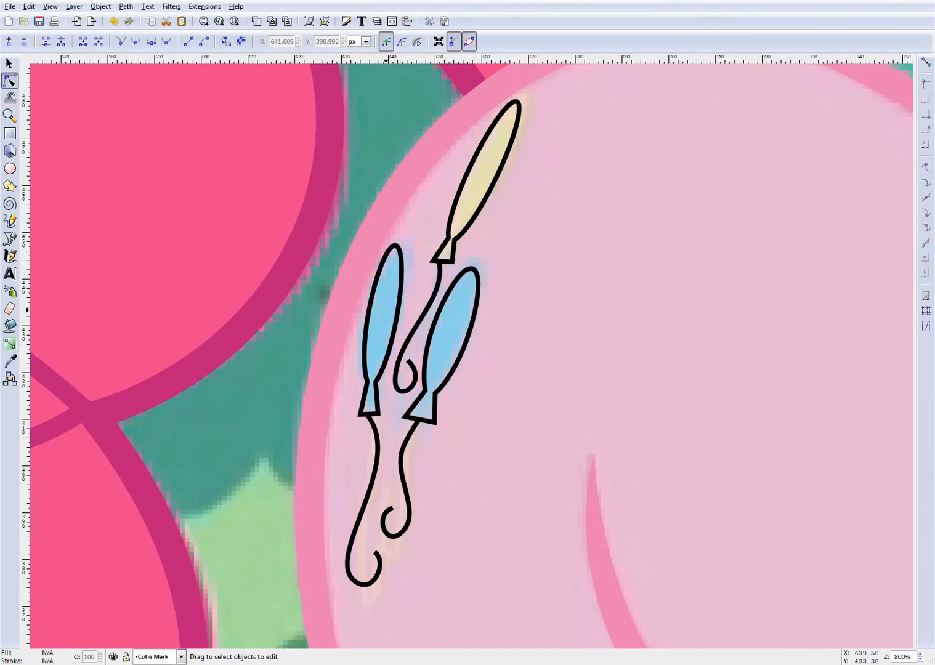
{"action": "left_click", "coordinate": [382, 326]}
{"action": "left_click", "coordinate": [135, 8]}
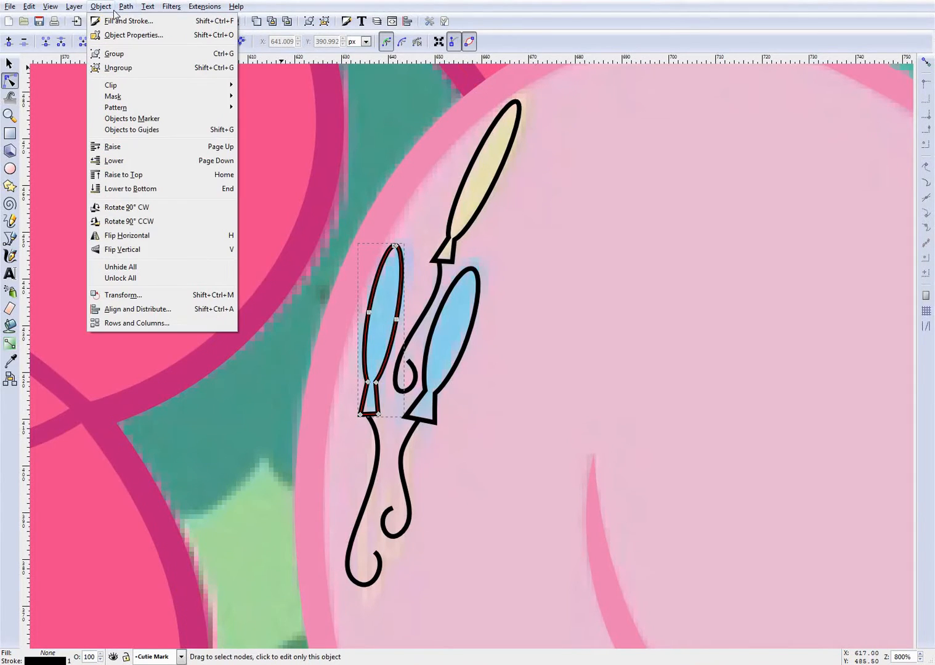
{"action": "left_click", "coordinate": [418, 164]}
{"action": "left_click", "coordinate": [774, 79]}
{"action": "left_click", "coordinate": [752, 78]}
{"action": "left_click", "coordinate": [768, 98]}
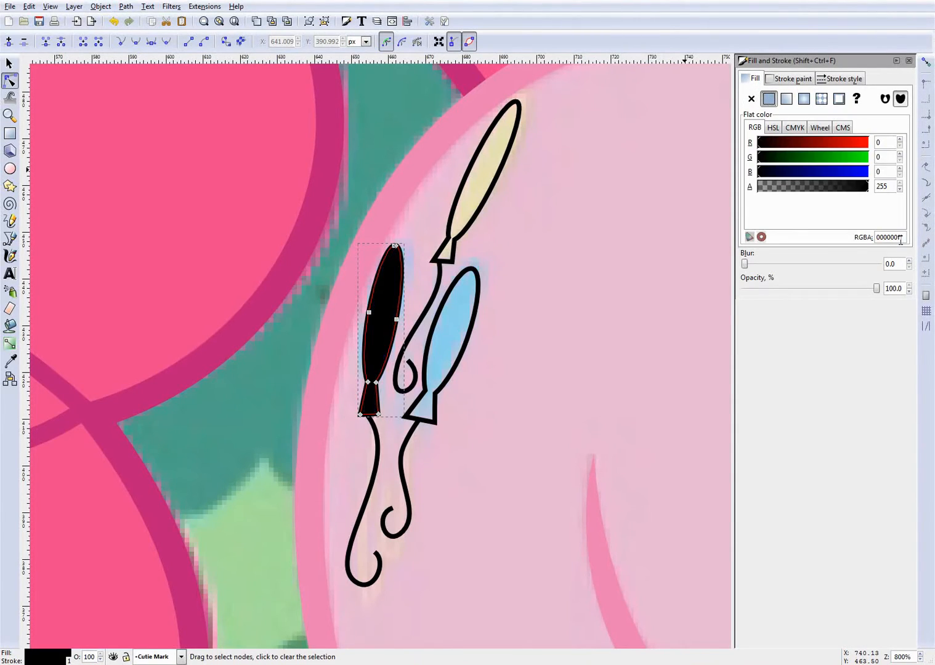
{"action": "type", "text": "8ff"}
{"action": "type", "text": "d1f6ff"}
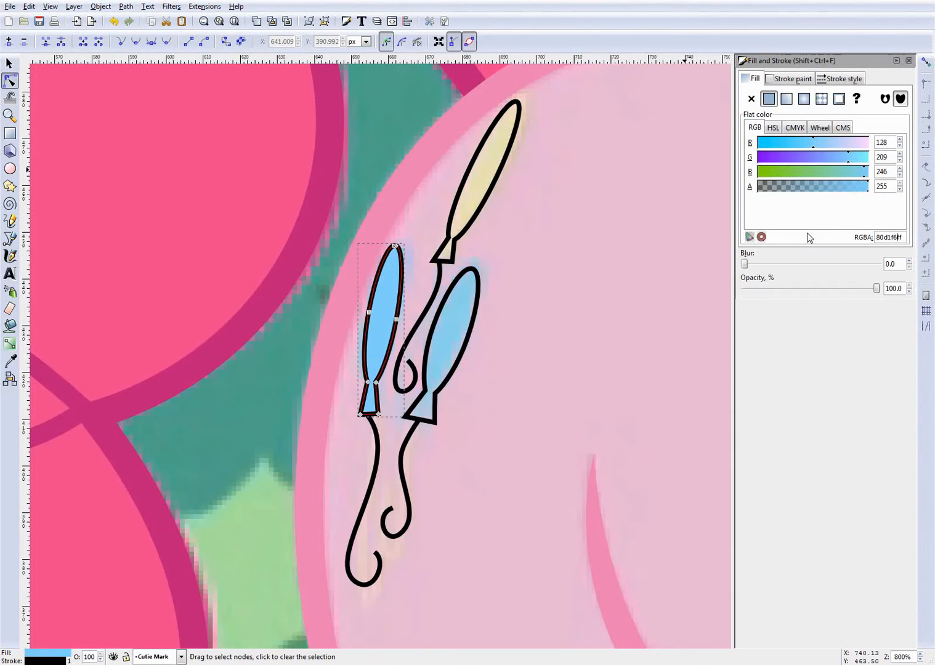
- Check the colour reference sheet, remove the left blue balloon's stroke paint, and deselect the balloon
{"action": "key", "text": "alt+Tab"}
{"action": "key", "text": "alt+Tab"}
{"action": "left_click", "coordinate": [792, 76]}
{"action": "left_click", "coordinate": [751, 99]}
{"action": "left_click", "coordinate": [555, 340]}
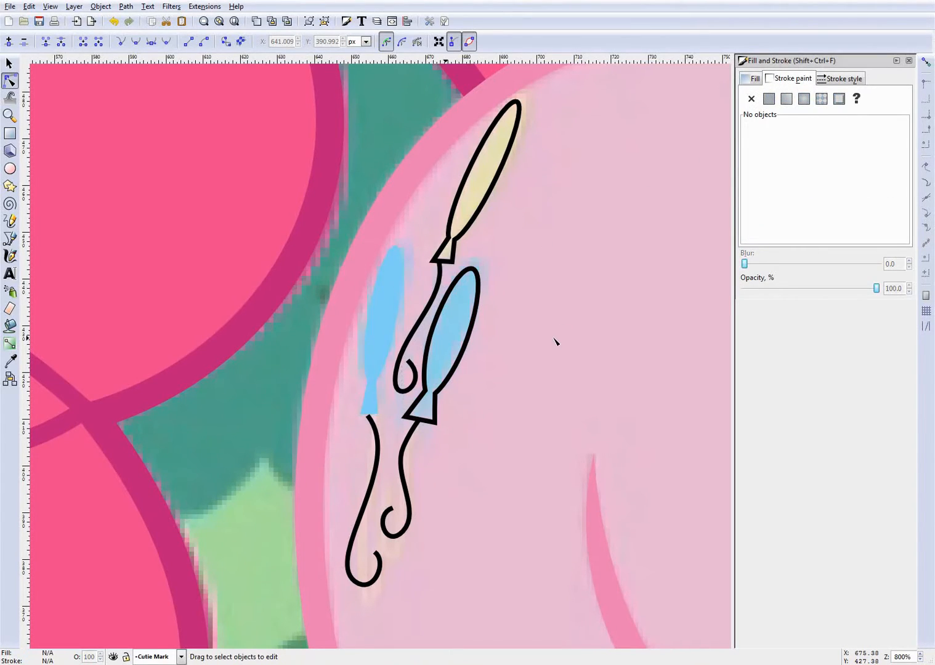
- Give the right blue balloon the left balloon's light blue fill with no stroke, and save the document
{"action": "left_click", "coordinate": [380, 313]}
{"action": "left_click", "coordinate": [479, 309]}
{"action": "left_click", "coordinate": [751, 99]}
{"action": "left_click", "coordinate": [504, 318]}
{"action": "key", "text": "ctrl+s"}
- Try to paste the blue balloon's style onto the yellow balloon's string, and undo it
{"action": "left_click", "coordinate": [437, 291]}
{"action": "key", "text": "ctrl+shift+v"}
{"action": "key", "text": "ctrl+z"}
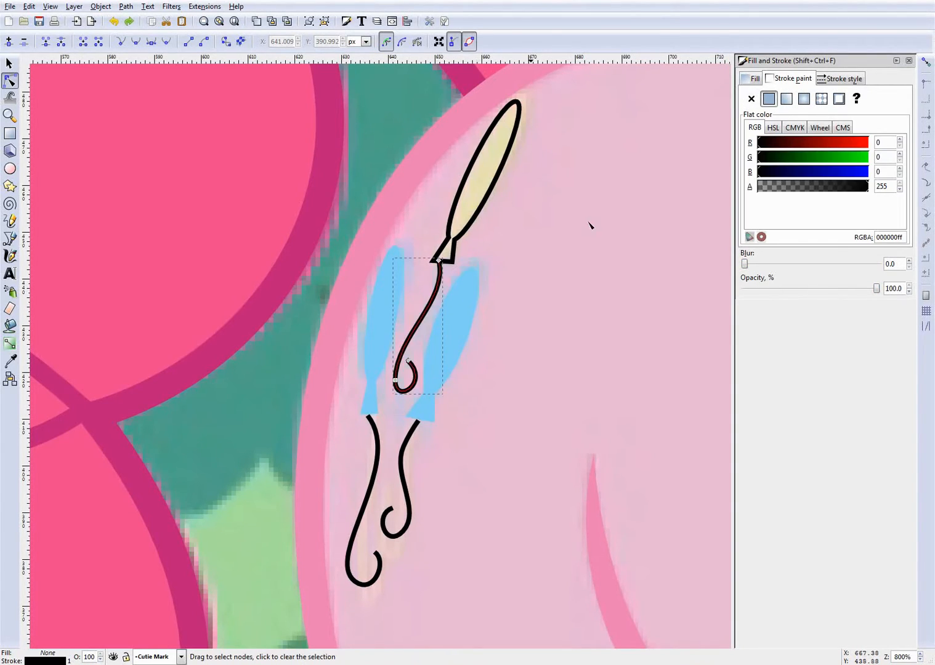
- Set the stroke colour of the yellow balloon's string to the blue balloons' fill value, 80d1f6ff, and deselect it
{"action": "left_click", "coordinate": [754, 79]}
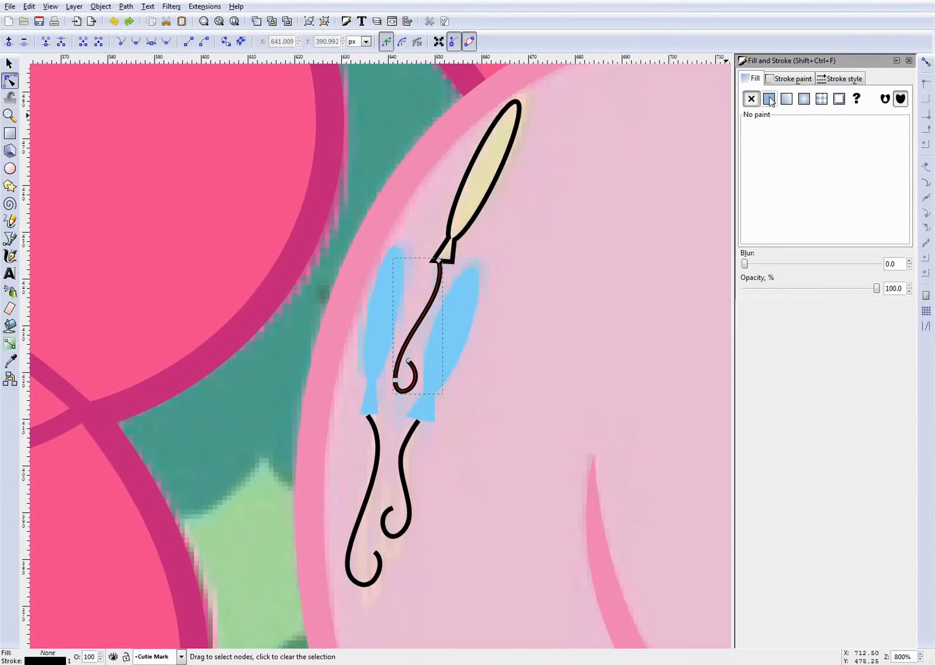
{"action": "left_click", "coordinate": [777, 80]}
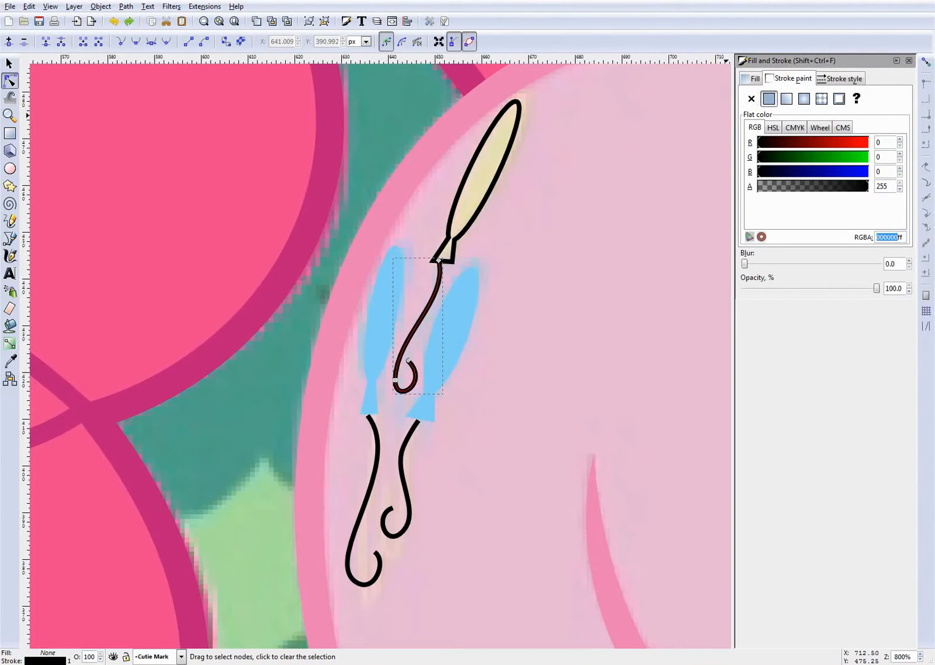
{"action": "left_click", "coordinate": [452, 378]}
{"action": "left_click", "coordinate": [755, 79]}
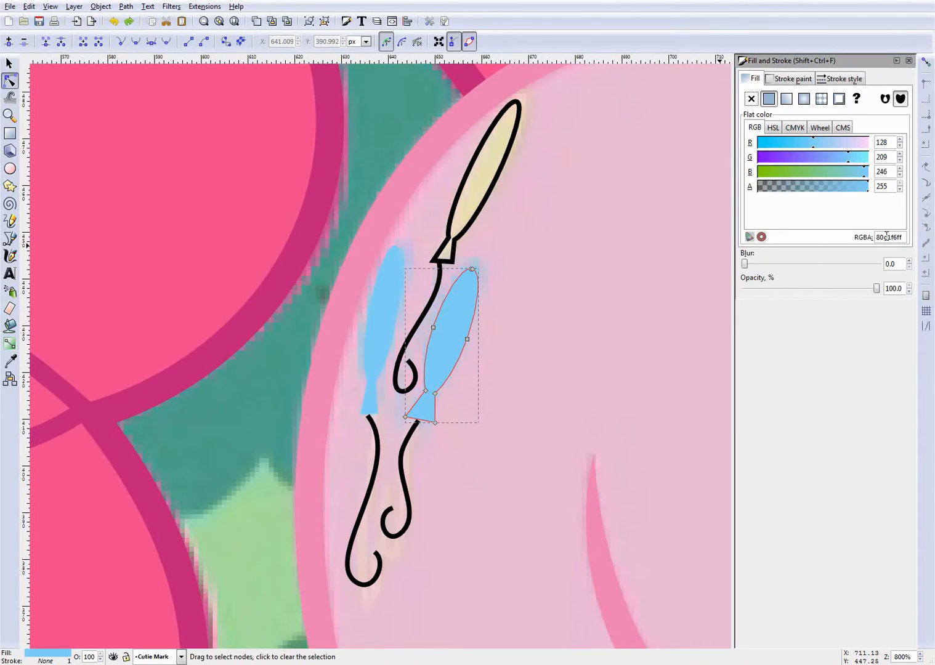
{"action": "left_click", "coordinate": [433, 277]}
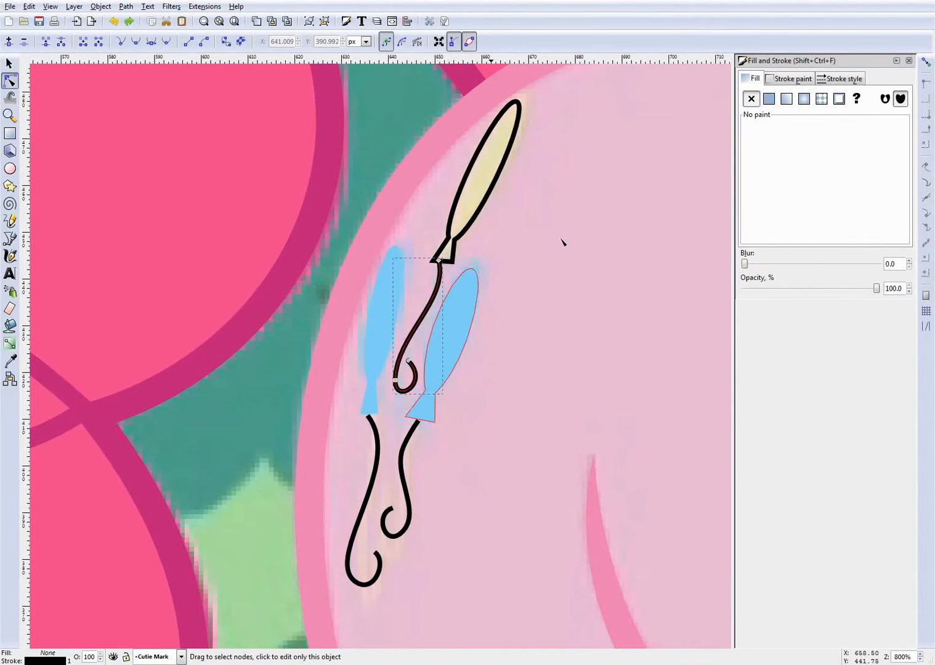
{"action": "left_click", "coordinate": [786, 81]}
{"action": "type", "text": "80d1f6ff"}
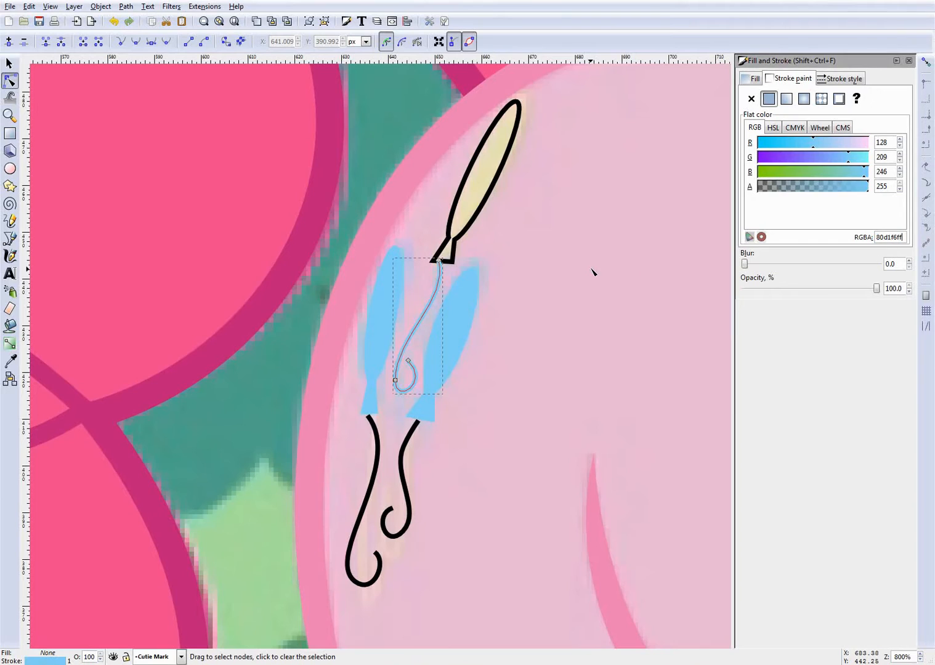
{"action": "scroll", "coordinate": [493, 282], "scroll_direction": "down", "scroll_amount": 1}
{"action": "scroll", "coordinate": [494, 290], "scroll_direction": "up", "scroll_amount": 1}
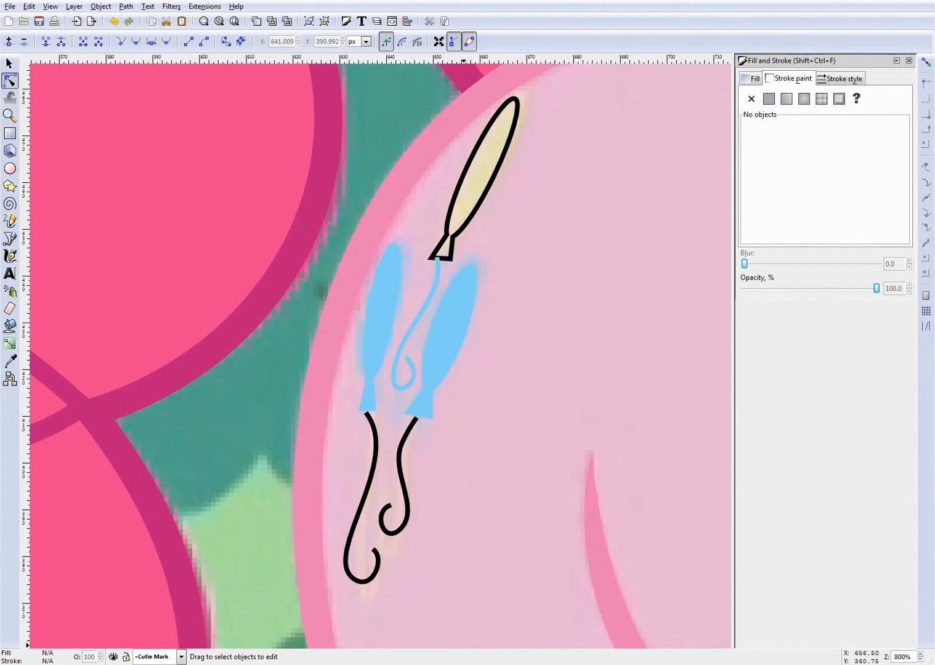
- Look up the Cutie Mark yellow in the Pinkie Pie colour guide and set the right blue balloon's string stroke to fdf6afff
{"action": "key", "text": "alt+Tab"}
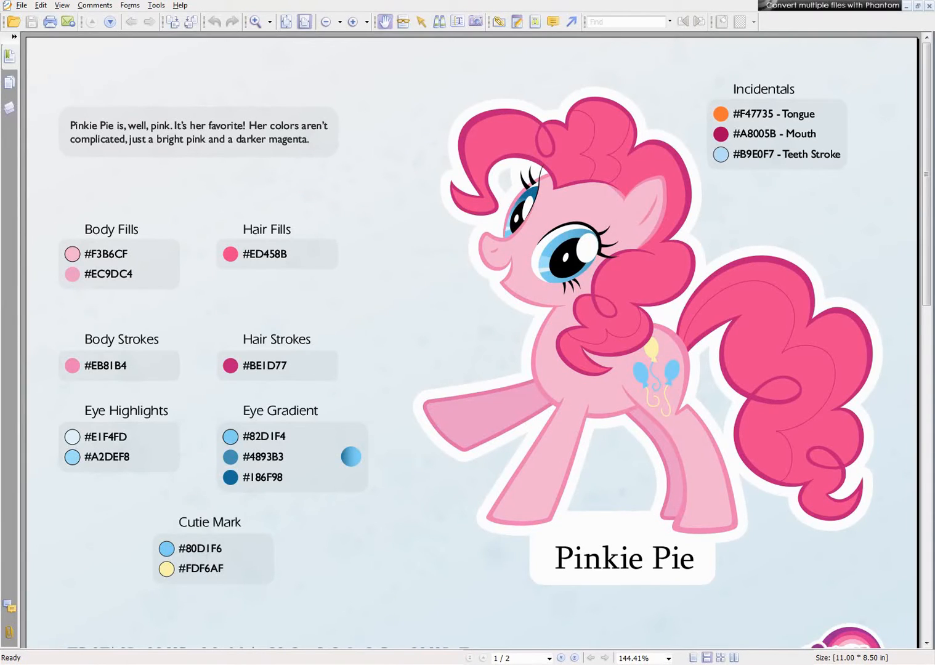
{"action": "key", "text": "alt+Tab"}
{"action": "left_click", "coordinate": [417, 421]}
{"action": "left_click", "coordinate": [756, 78]}
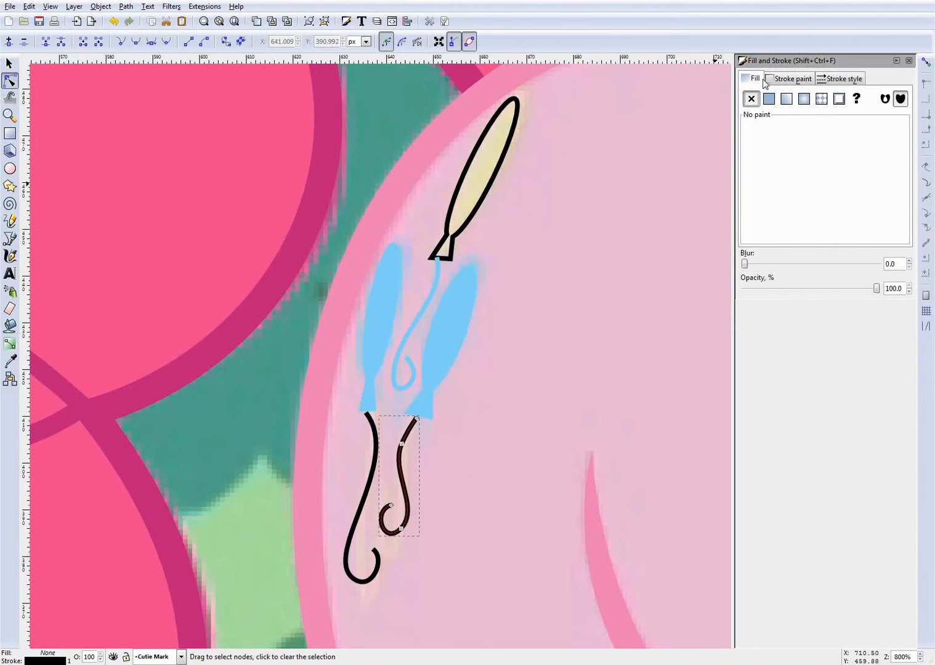
{"action": "left_click", "coordinate": [784, 81]}
{"action": "double_click", "coordinate": [896, 236]}
{"action": "type", "text": "fff"}
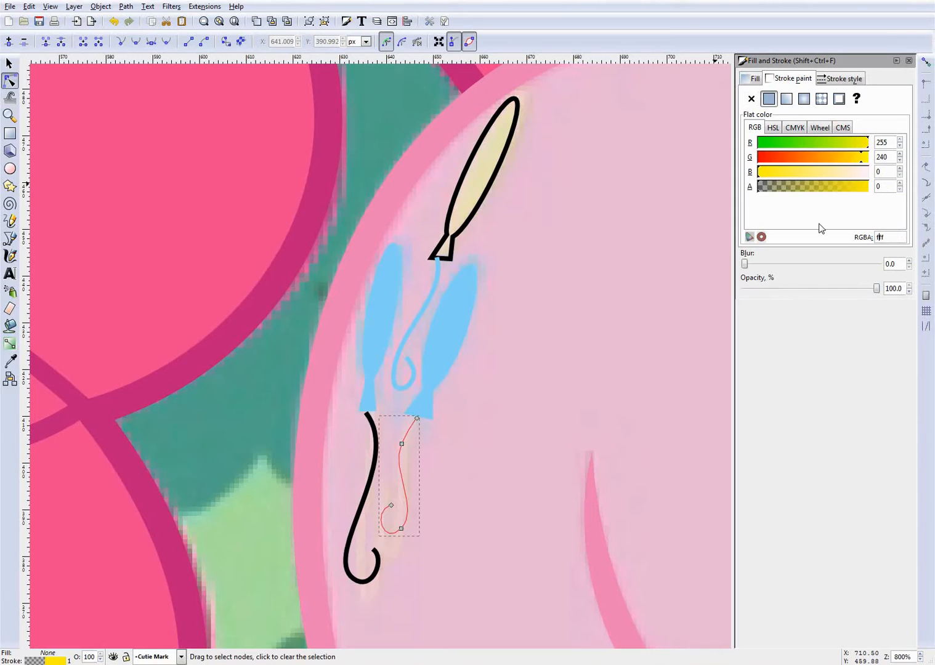
{"action": "type", "text": "dc"}
{"action": "key", "text": "BackSpace"}
{"action": "type", "text": "f6a"}
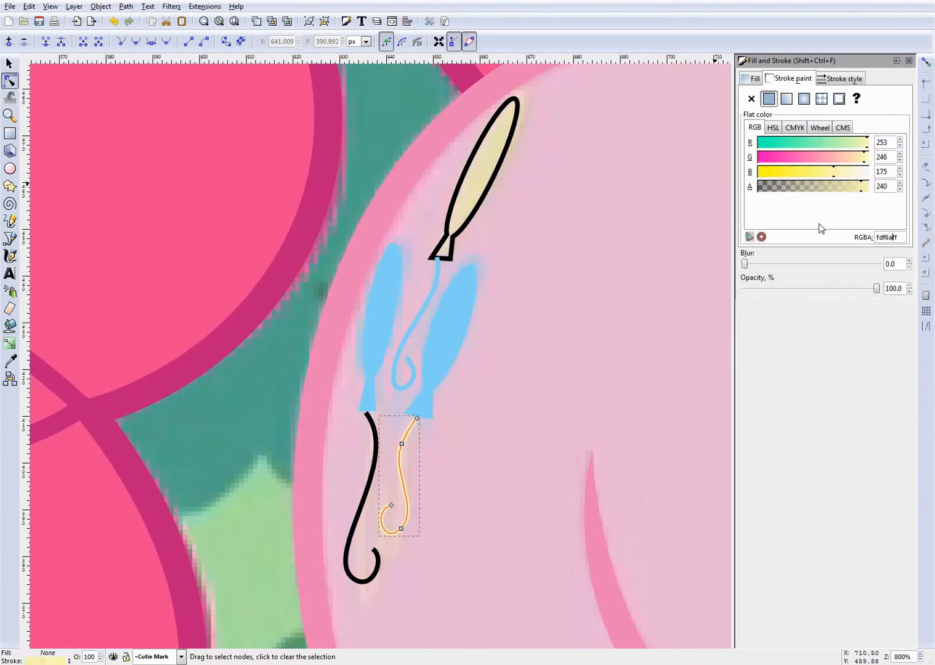
{"action": "left_click", "coordinate": [595, 364]}
- Copy the yellow string's style onto the left blue balloon's string
{"action": "left_click", "coordinate": [403, 429]}
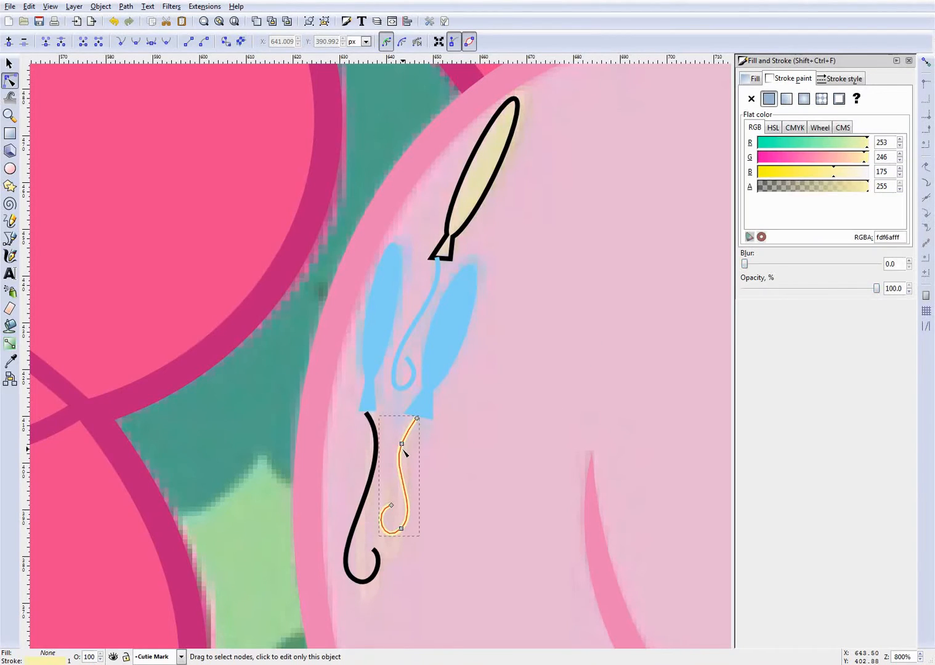
{"action": "left_click", "coordinate": [377, 440]}
{"action": "key", "text": "ctrl+shift+v"}
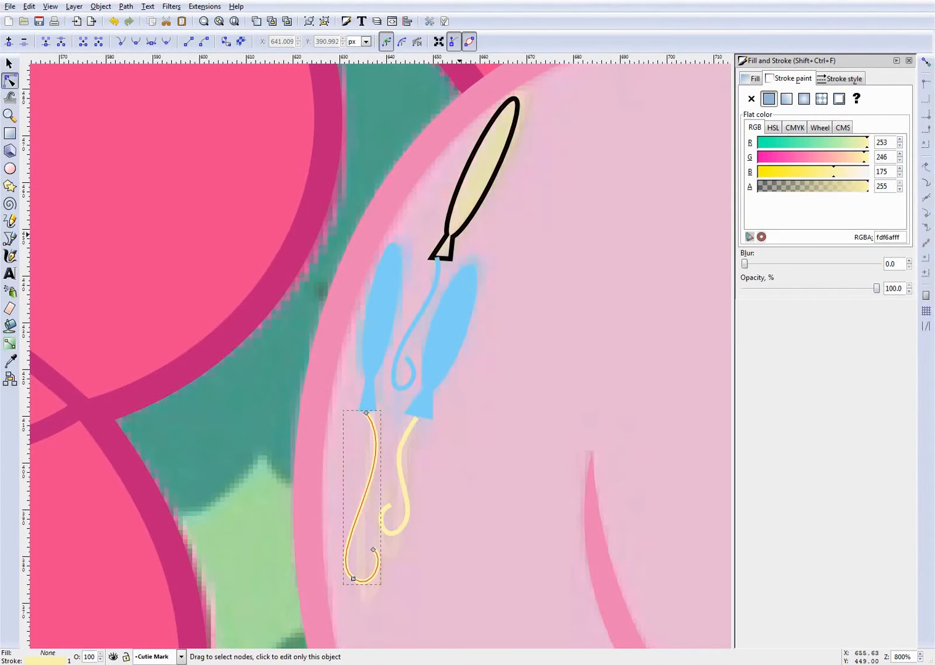
- Give the uppermost balloon a flat fill of fdf6afff, matching the yellow of the lower strings
{"action": "left_click", "coordinate": [452, 255]}
{"action": "left_click", "coordinate": [754, 78]}
{"action": "left_click", "coordinate": [801, 79]}
{"action": "left_click", "coordinate": [755, 79]}
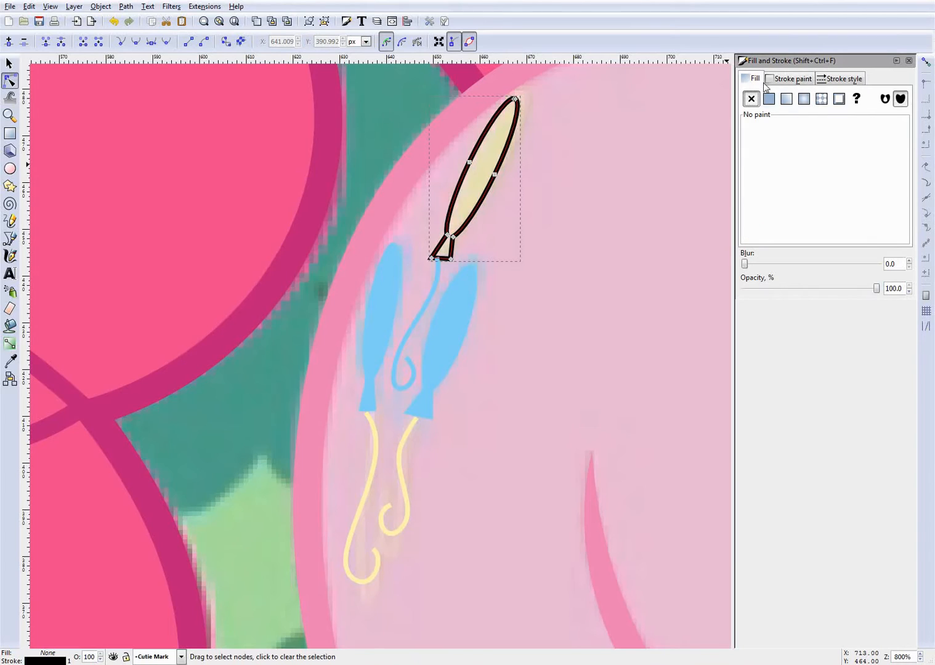
{"action": "left_click", "coordinate": [768, 98]}
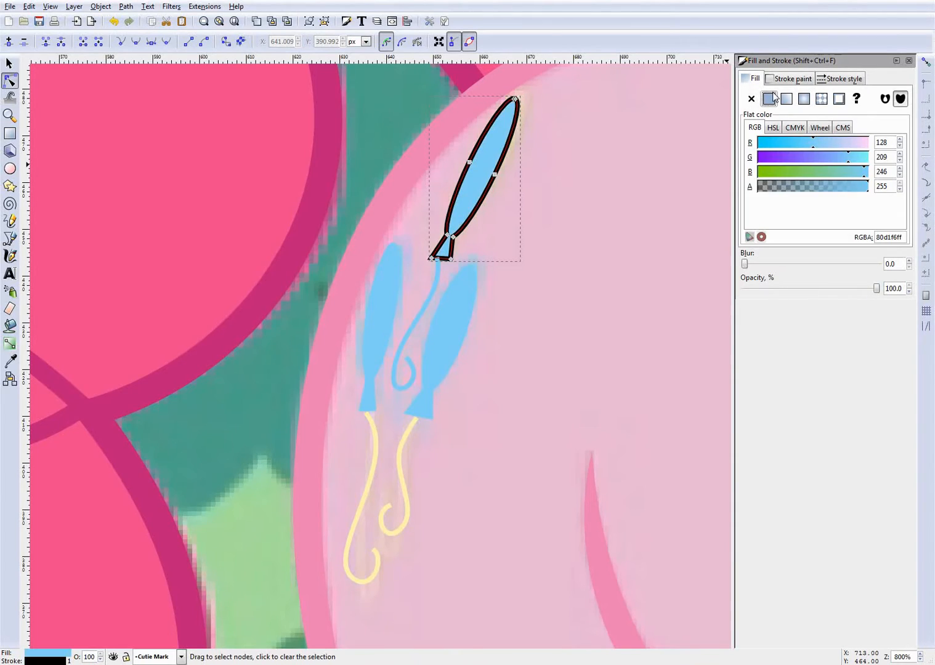
{"action": "left_click", "coordinate": [405, 472]}
{"action": "left_click", "coordinate": [793, 78]}
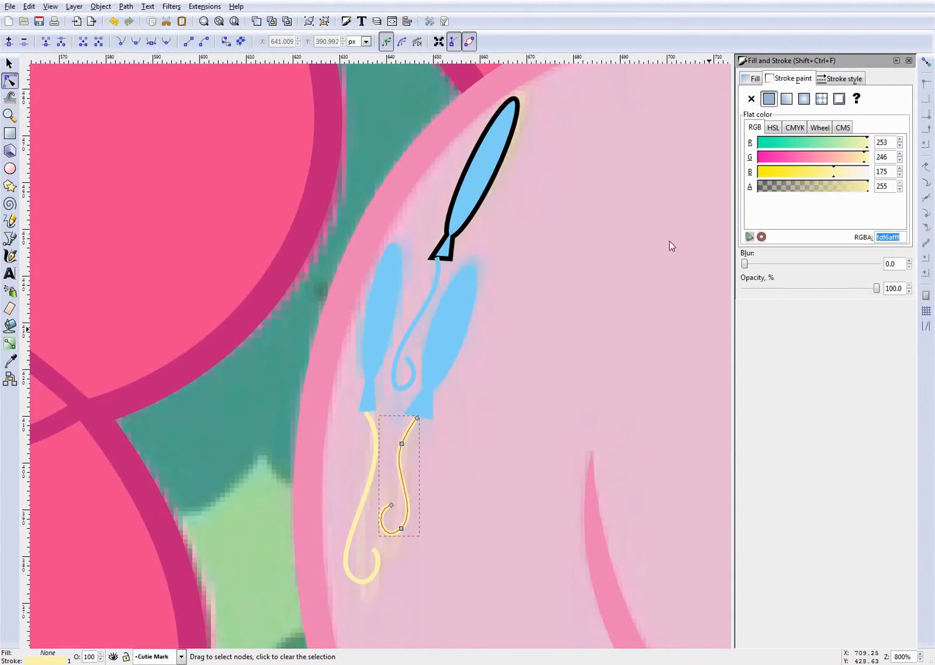
{"action": "left_click", "coordinate": [453, 253]}
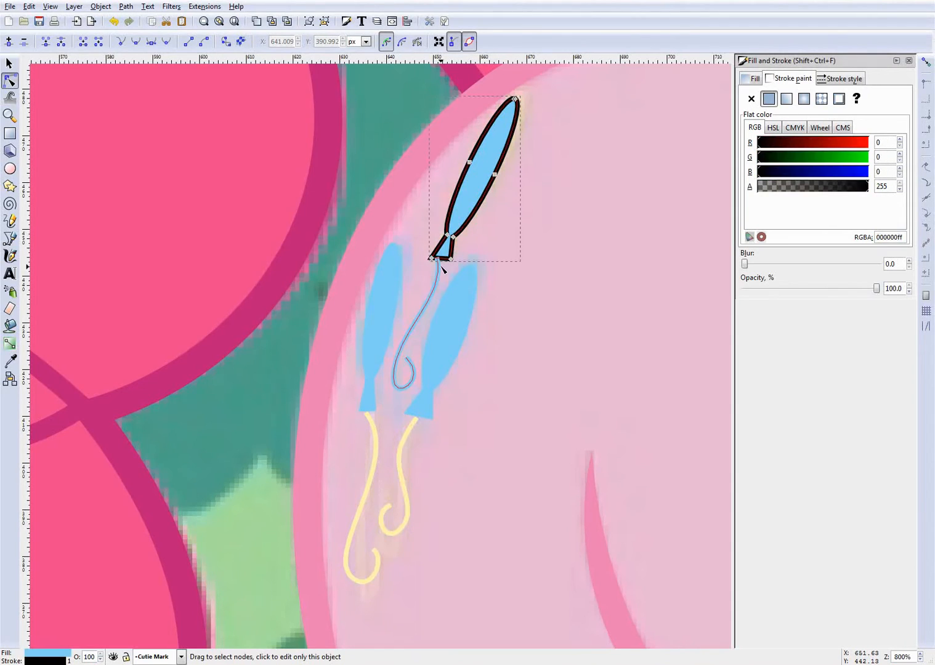
{"action": "left_click", "coordinate": [752, 78]}
{"action": "type", "text": "fdf6afff"}
{"action": "key", "text": "Return"}
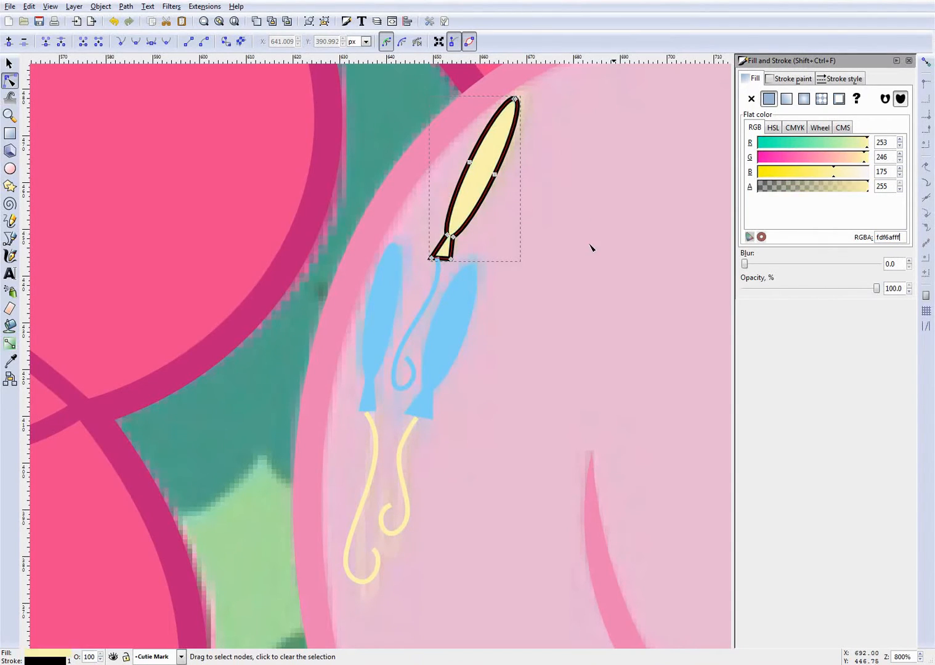
- Remove the black stroke from the yellow balloon, deselect it, and save the document
{"action": "left_click", "coordinate": [532, 250]}
{"action": "left_click", "coordinate": [463, 158]}
{"action": "left_click", "coordinate": [788, 79]}
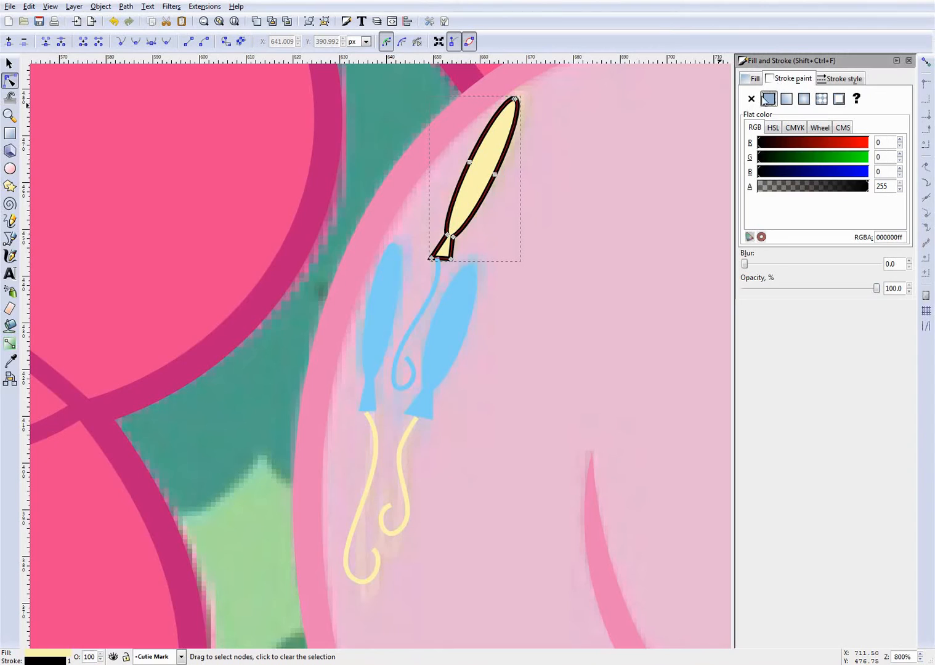
{"action": "left_click", "coordinate": [751, 99]}
{"action": "left_click", "coordinate": [547, 351]}
{"action": "key", "text": "ctrl+s"}
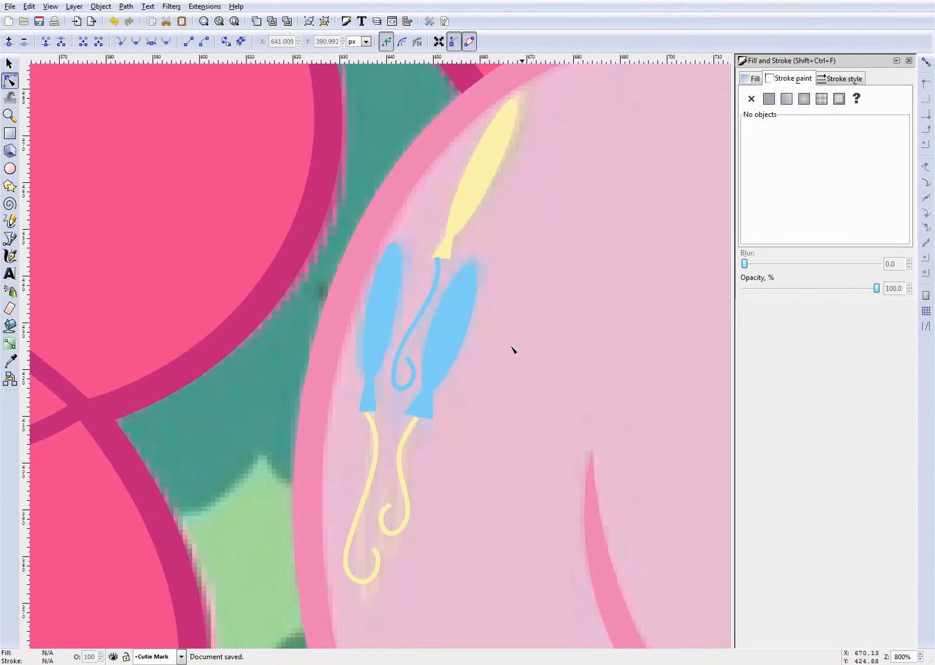
- Move the blue string's upper end node slightly into the yellow balloon's base and lower the string beneath the balloon
{"action": "scroll", "coordinate": [442, 259], "scroll_direction": "up", "scroll_amount": 6}
{"action": "left_click", "coordinate": [438, 259]}
{"action": "scroll", "coordinate": [440, 277], "scroll_direction": "up", "scroll_amount": 2}
{"action": "scroll", "coordinate": [429, 296], "scroll_direction": "up", "scroll_amount": 2}
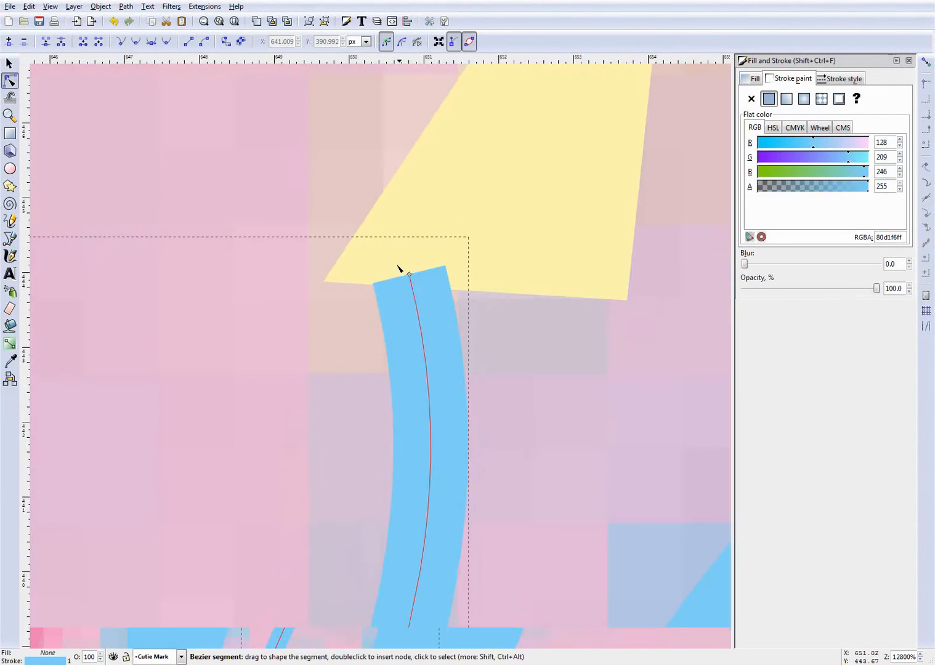
{"action": "left_click_drag", "start_coordinate": [411, 273], "coordinate": [414, 268]}
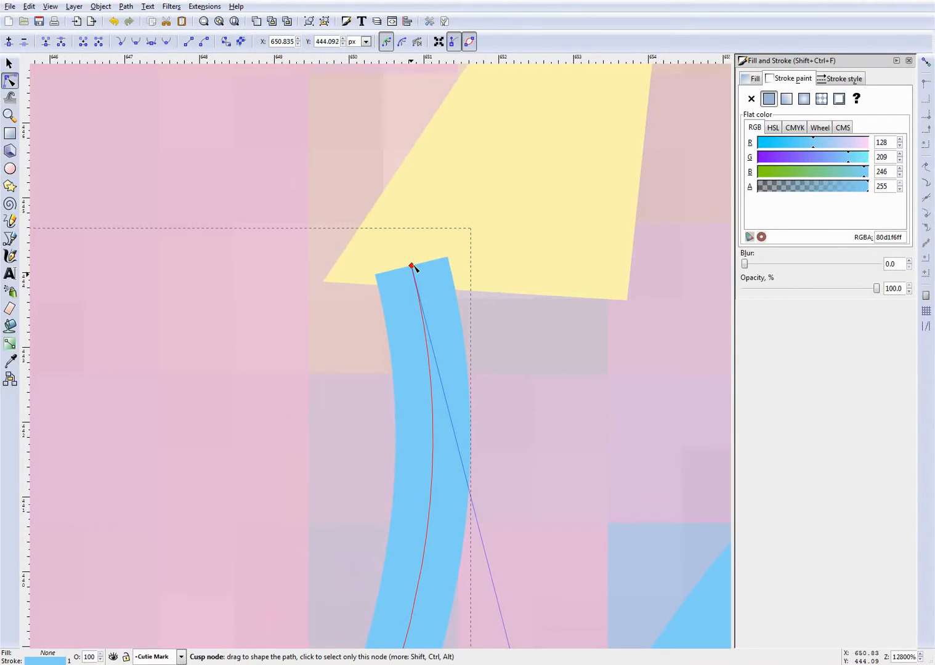
{"action": "key", "text": "Page_Down"}
{"action": "key", "text": "Escape"}
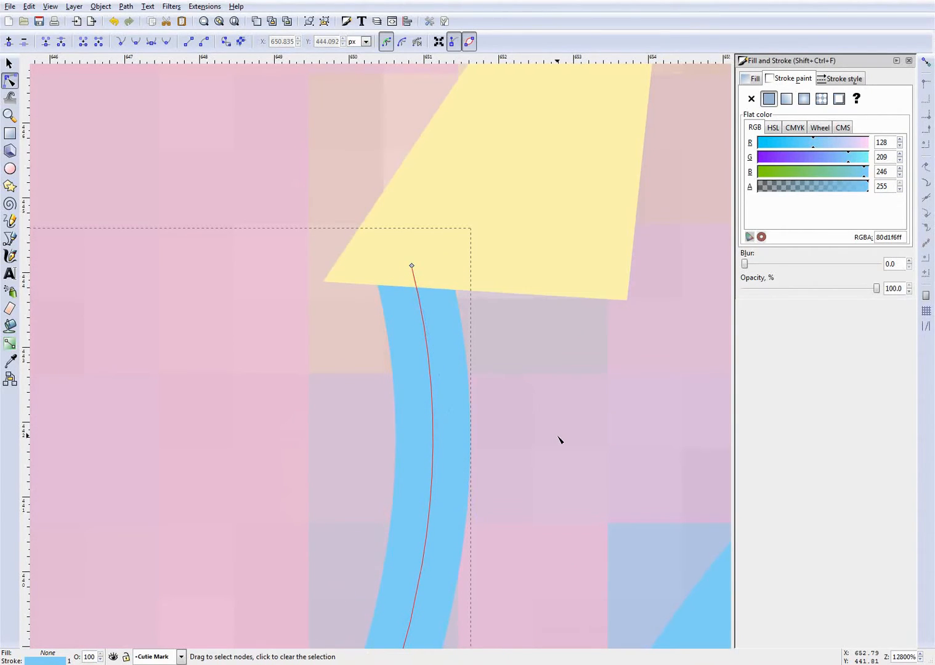
{"action": "scroll", "coordinate": [560, 437], "scroll_direction": "down", "scroll_amount": 8}
{"action": "scroll", "coordinate": [570, 610], "scroll_direction": "down", "scroll_amount": 2}
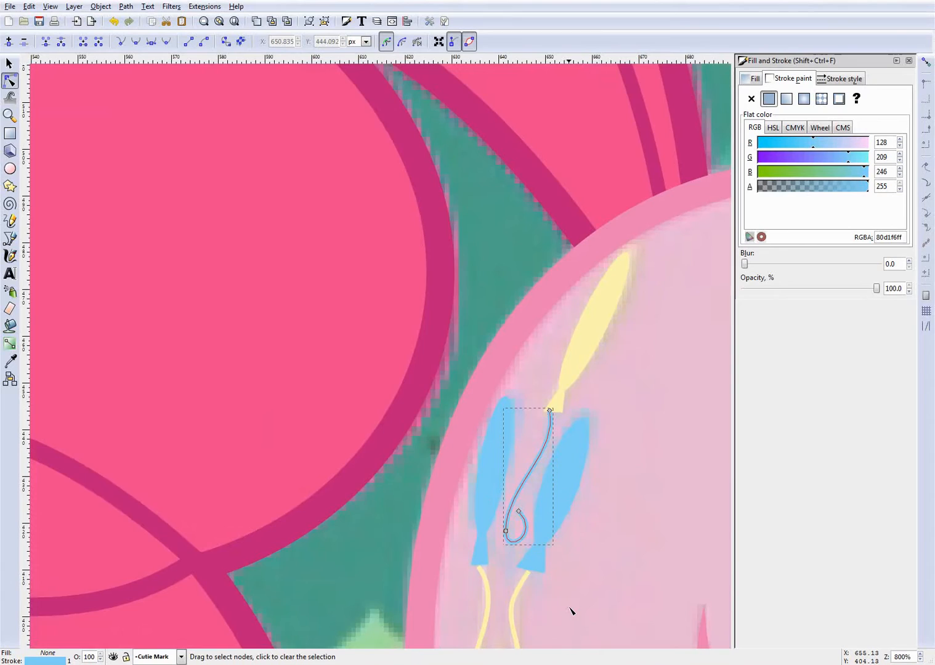
- Extend the upper end nodes of both yellow strings into the bases of their blue balloons, and deselect
{"action": "scroll", "coordinate": [442, 538], "scroll_direction": "up", "scroll_amount": 7}
{"action": "left_click", "coordinate": [405, 378]}
{"action": "left_click_drag", "start_coordinate": [398, 385], "coordinate": [408, 371]}
{"action": "key", "text": "Escape"}
{"action": "left_click", "coordinate": [108, 356]}
{"action": "left_click_drag", "start_coordinate": [109, 354], "coordinate": [111, 334]}
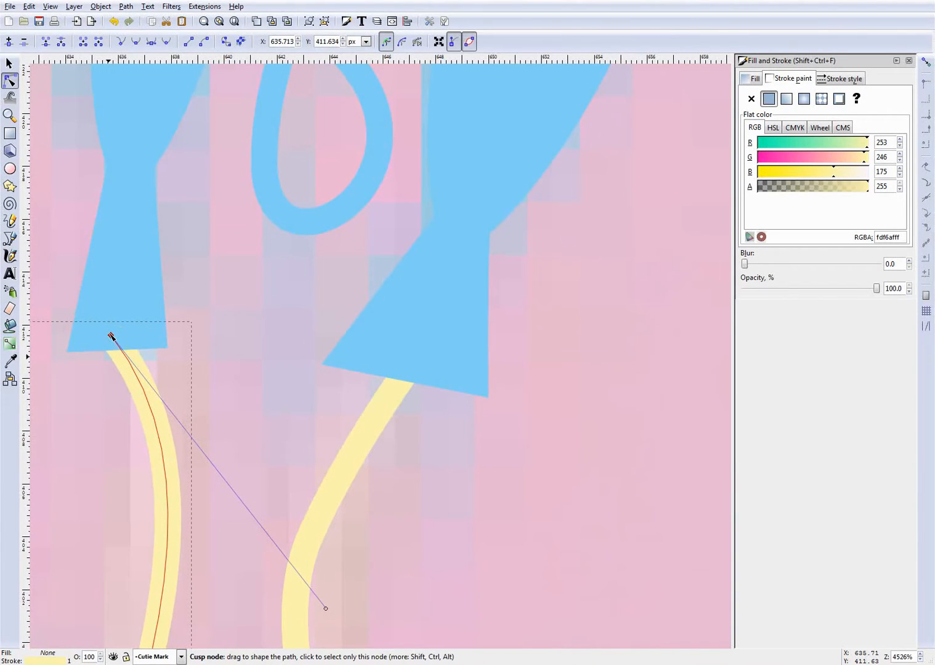
{"action": "left_click", "coordinate": [304, 328]}
{"action": "scroll", "coordinate": [302, 327], "scroll_direction": "down", "scroll_amount": 4}
{"action": "scroll", "coordinate": [302, 328], "scroll_direction": "down", "scroll_amount": 4}
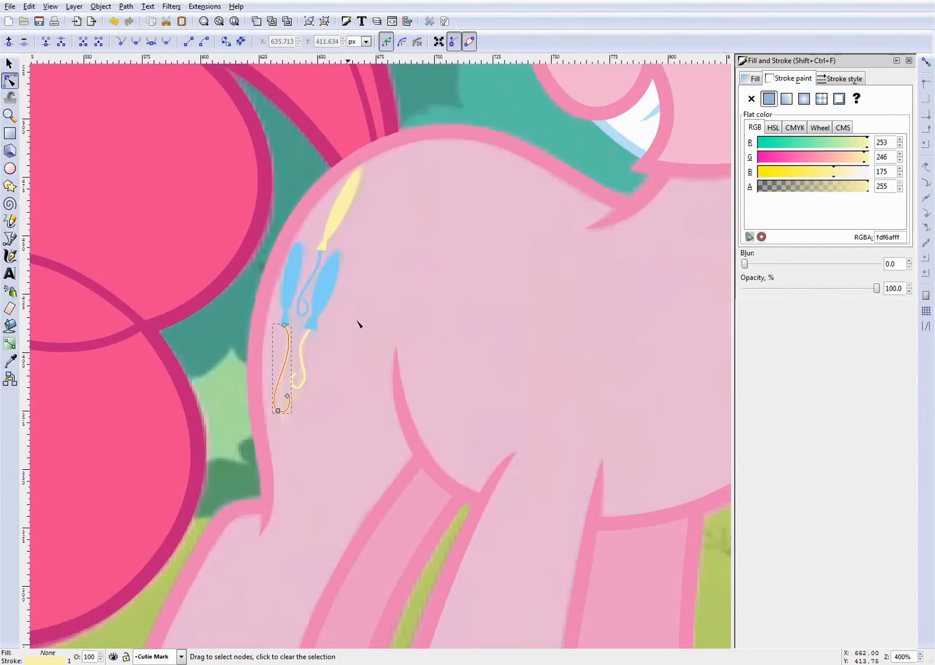
{"action": "key", "text": "Escape"}
- Switch to the BodyColor layer, make it visible, and save the document
{"action": "scroll", "coordinate": [369, 323], "scroll_direction": "down", "scroll_amount": 2}
{"action": "scroll", "coordinate": [318, 322], "scroll_direction": "down", "scroll_amount": 1}
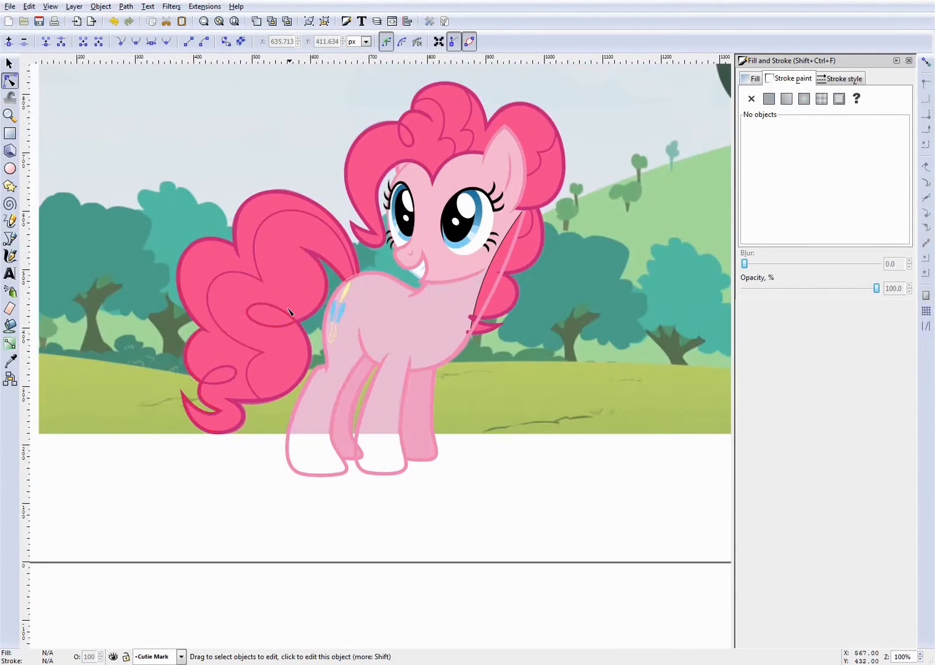
{"action": "scroll", "coordinate": [290, 311], "scroll_direction": "up", "scroll_amount": 1}
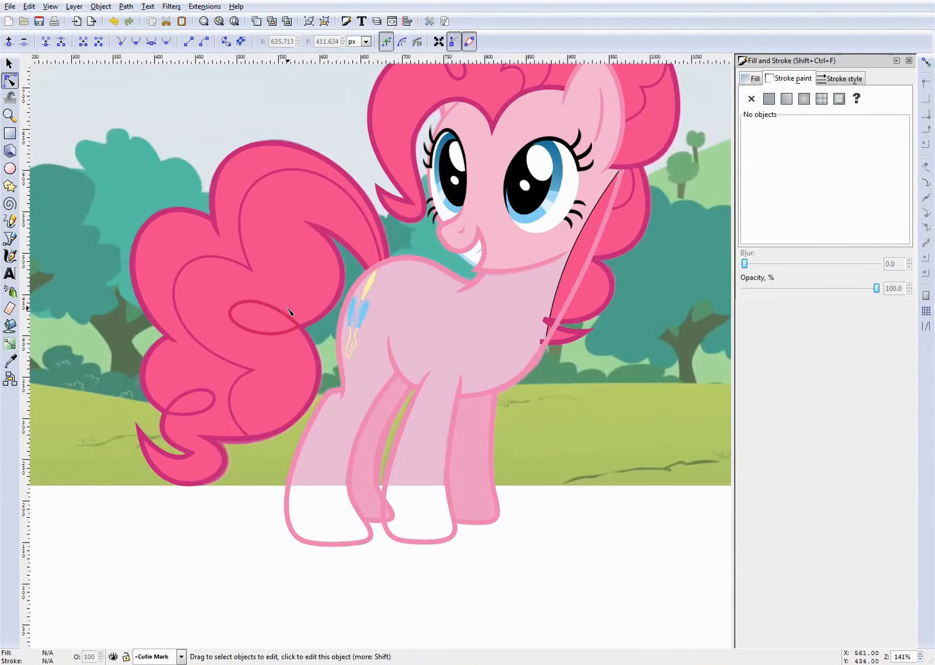
{"action": "left_click", "coordinate": [172, 657]}
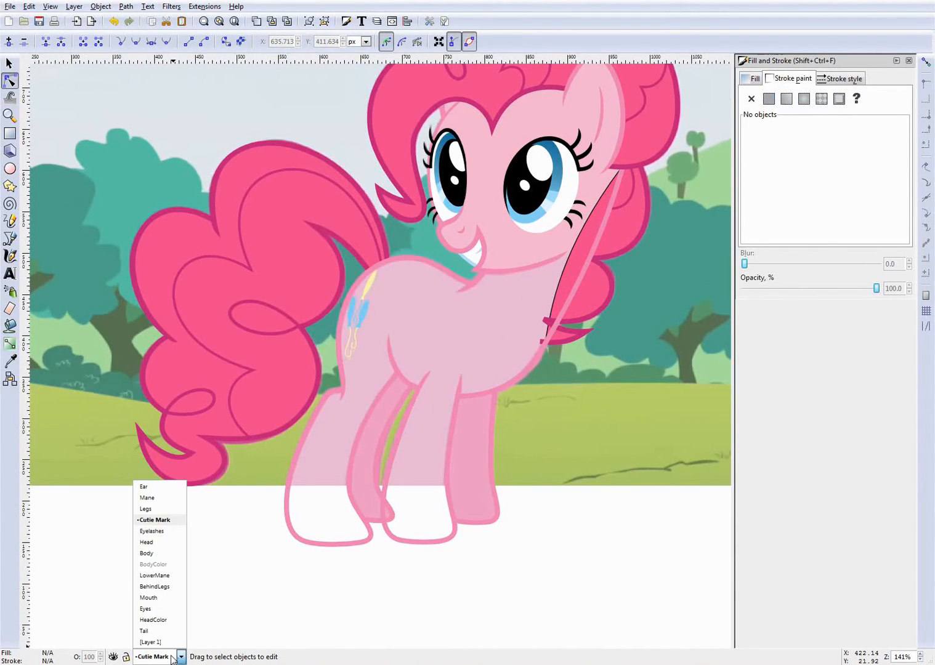
{"action": "left_click", "coordinate": [171, 565]}
{"action": "left_click", "coordinate": [112, 657]}
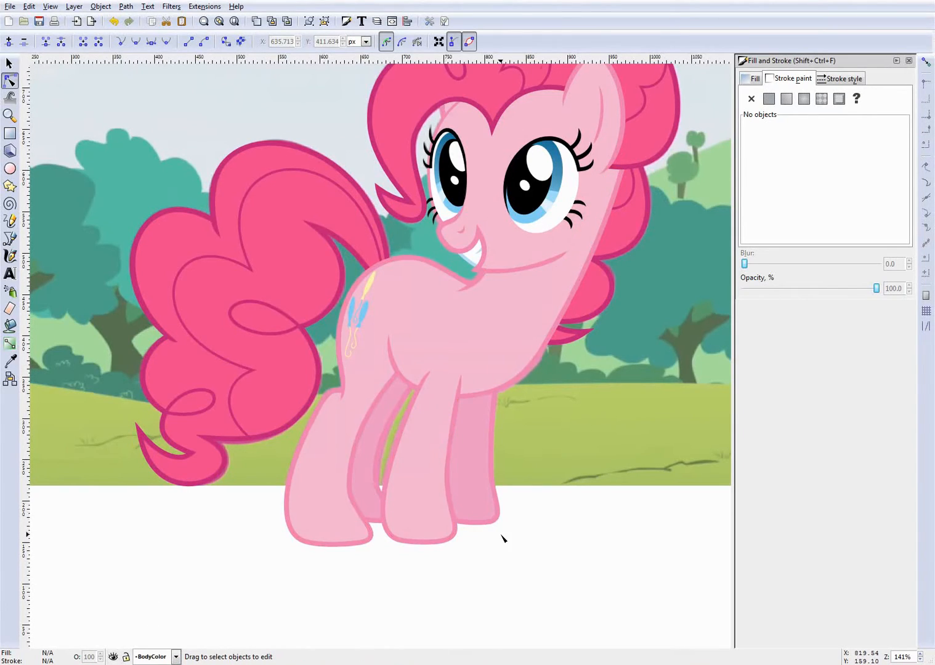
{"action": "scroll", "coordinate": [502, 539], "scroll_direction": "up", "scroll_amount": 1}
{"action": "left_click", "coordinate": [175, 656]}
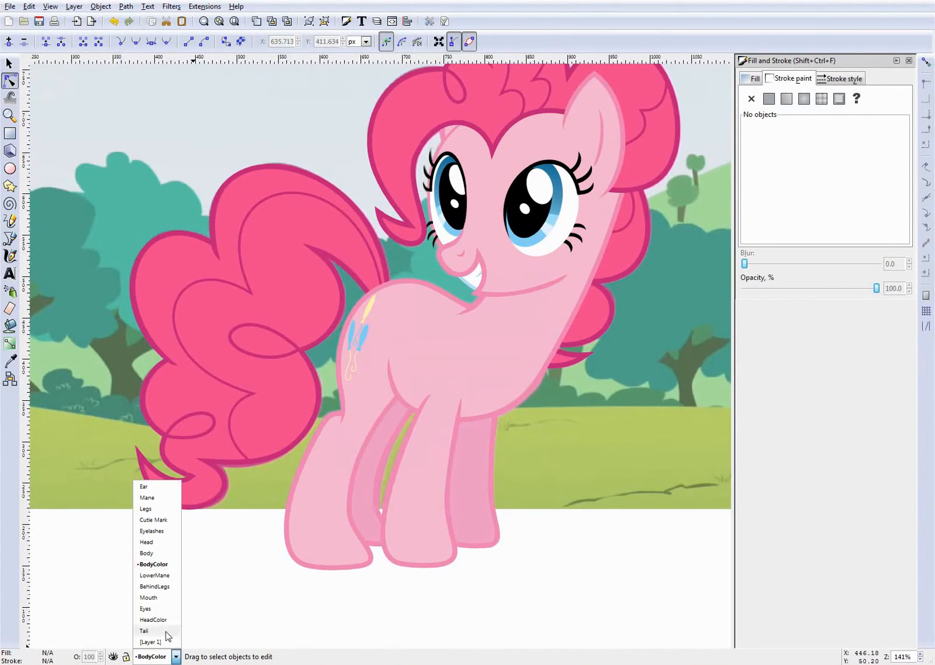
{"action": "left_click", "coordinate": [269, 606]}
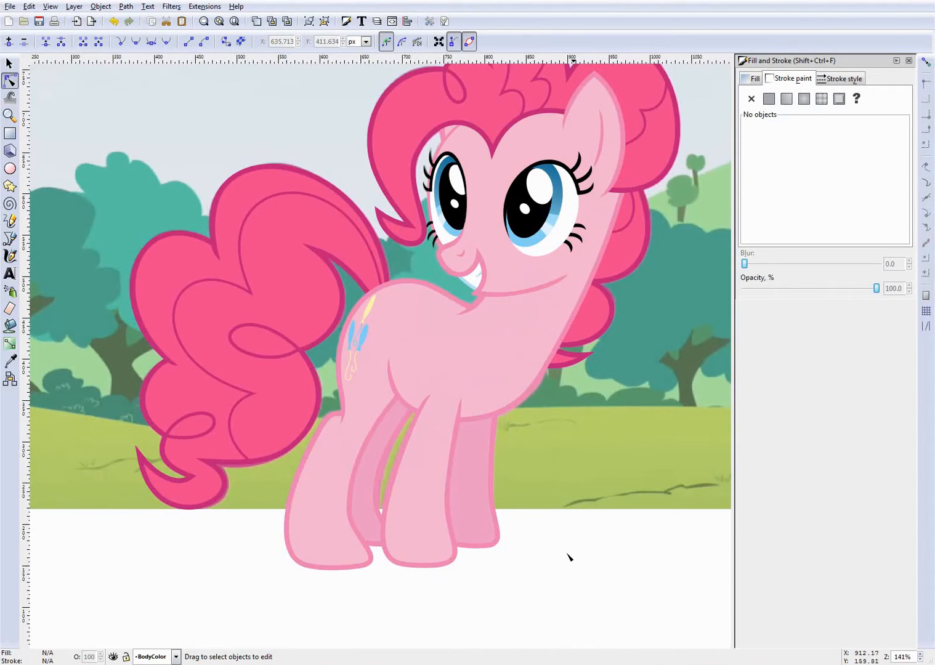
{"action": "scroll", "coordinate": [548, 548], "scroll_direction": "up", "scroll_amount": 3}
{"action": "key", "text": "ctrl+s"}
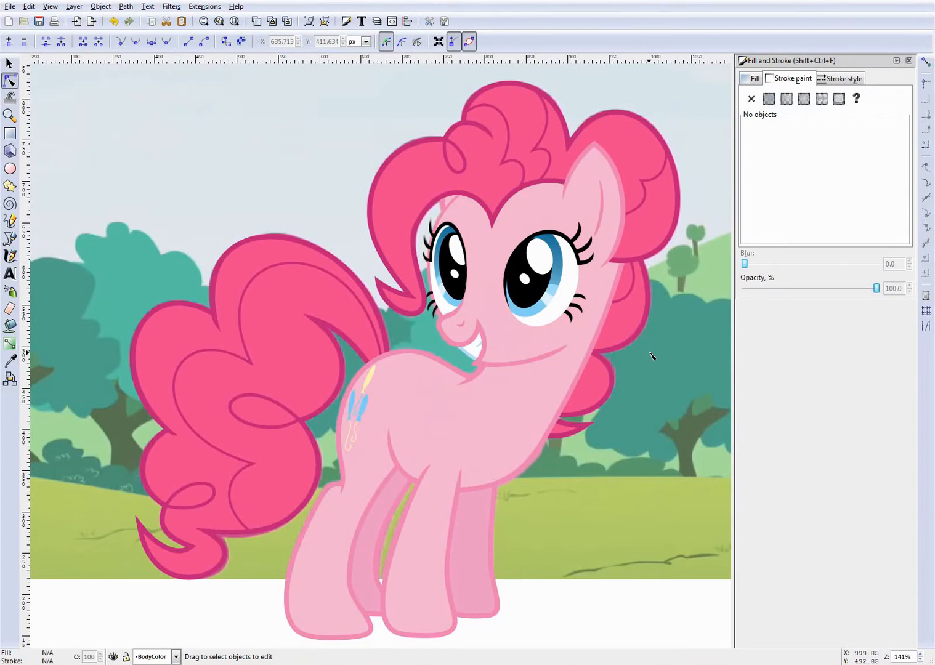
- Hide the Eyelashes, Head and HeadColor layers to expose the reference image around the far eye
{"action": "scroll", "coordinate": [448, 216], "scroll_direction": "up", "scroll_amount": 5}
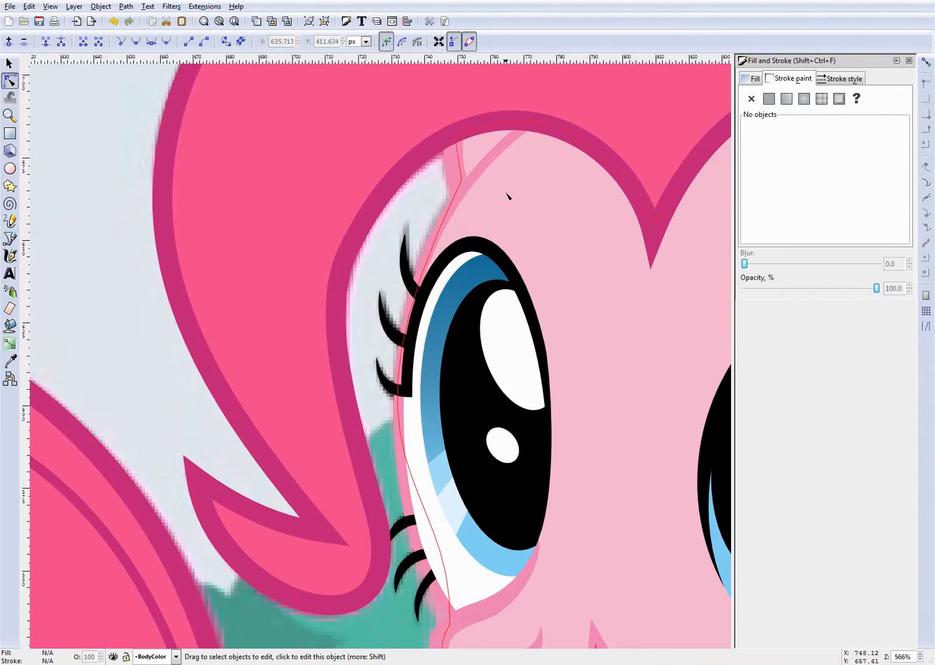
{"action": "scroll", "coordinate": [475, 202], "scroll_direction": "up", "scroll_amount": 1}
{"action": "left_click", "coordinate": [157, 657]}
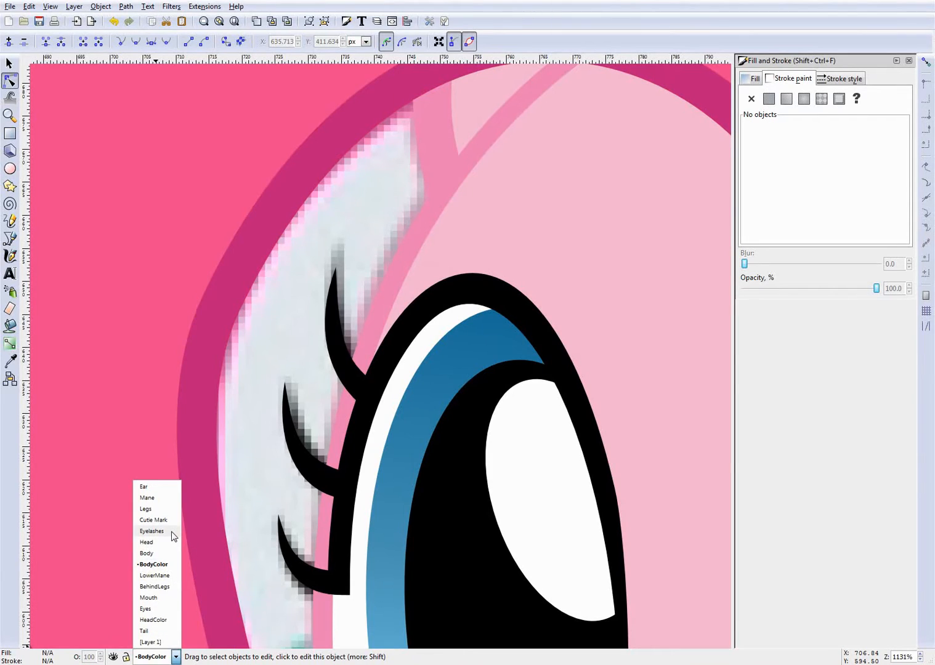
{"action": "left_click", "coordinate": [152, 530]}
{"action": "left_click", "coordinate": [113, 657]}
{"action": "left_click", "coordinate": [159, 658]}
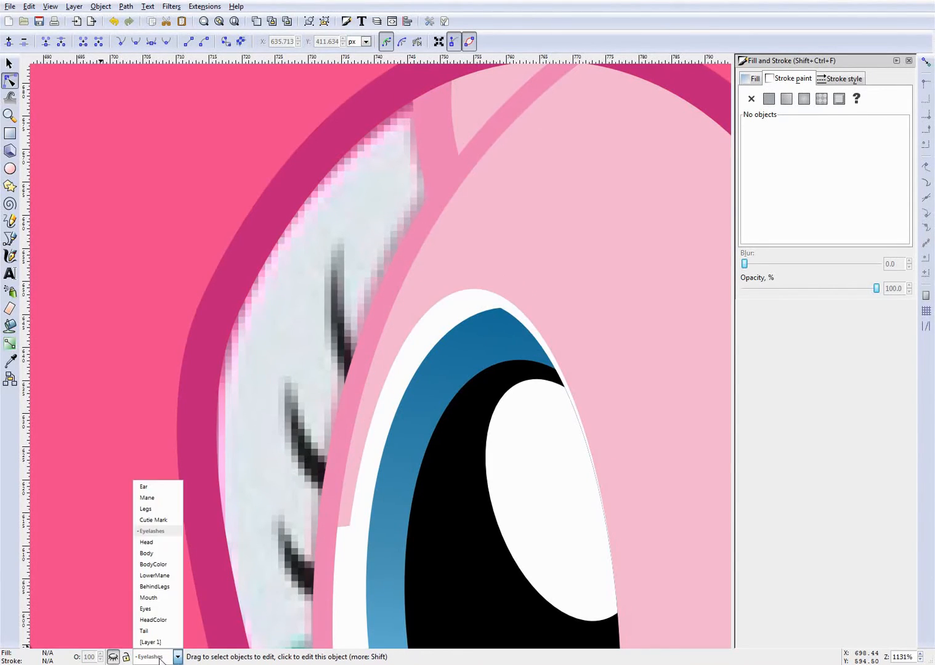
{"action": "left_click", "coordinate": [162, 543]}
{"action": "left_click", "coordinate": [113, 657]}
{"action": "left_click", "coordinate": [159, 658]}
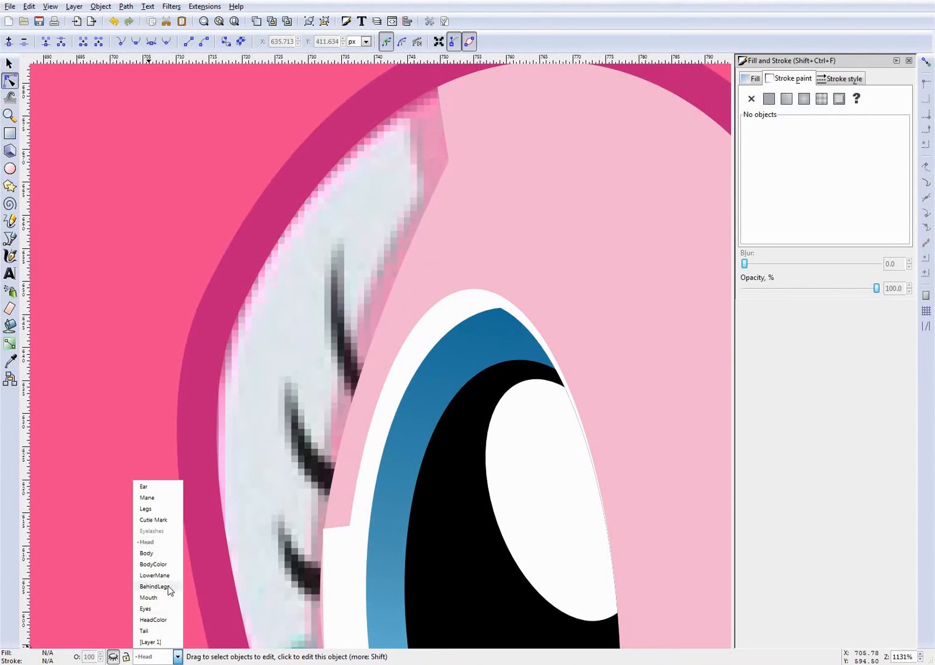
{"action": "left_click", "coordinate": [153, 620]}
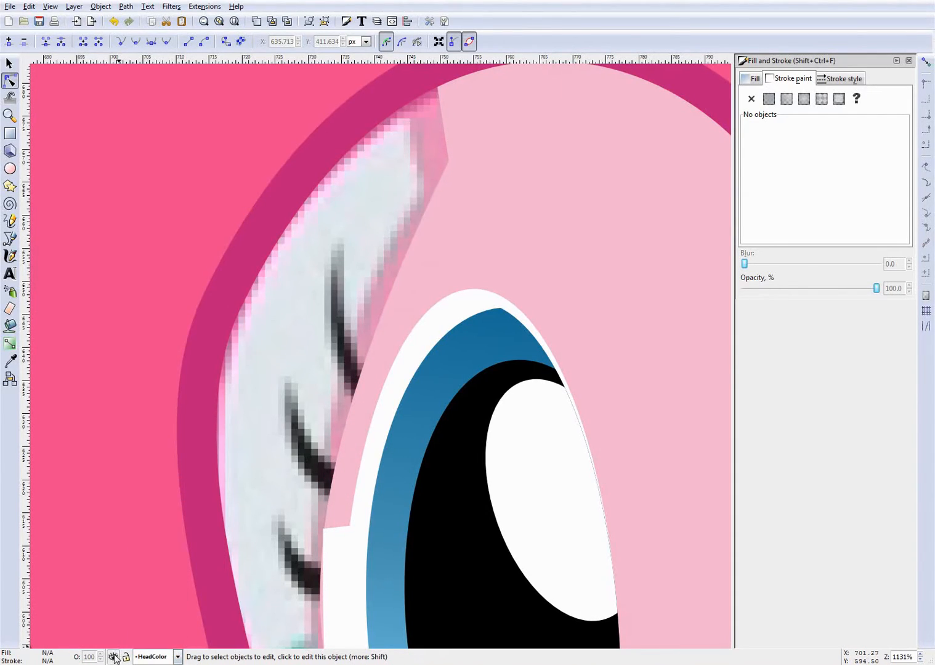
{"action": "left_click", "coordinate": [113, 657]}
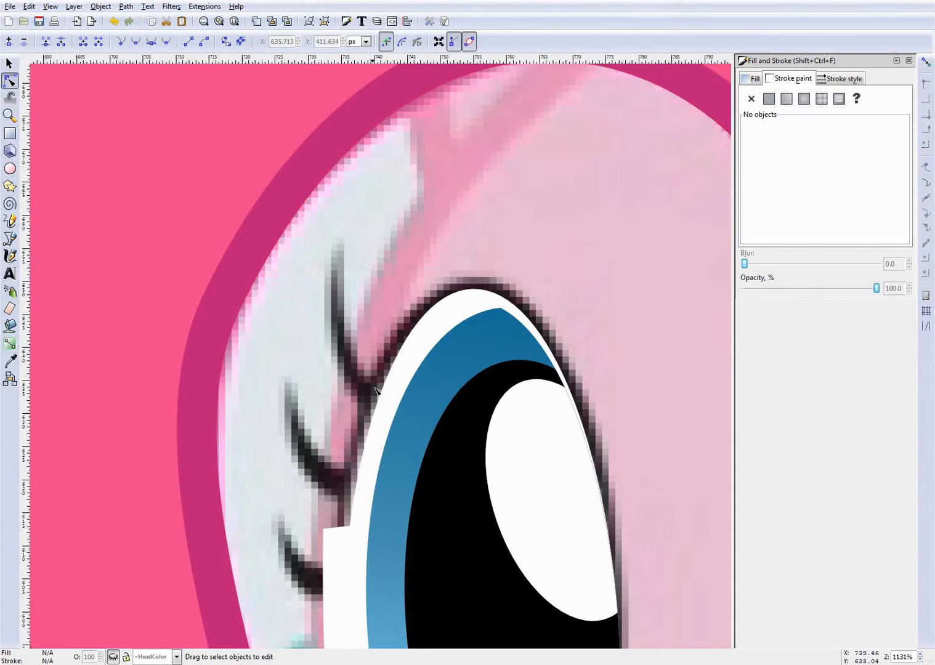
- Switch back to the Head layer, make it visible again, and check the head outline path beside the far eye
{"action": "left_click", "coordinate": [155, 657]}
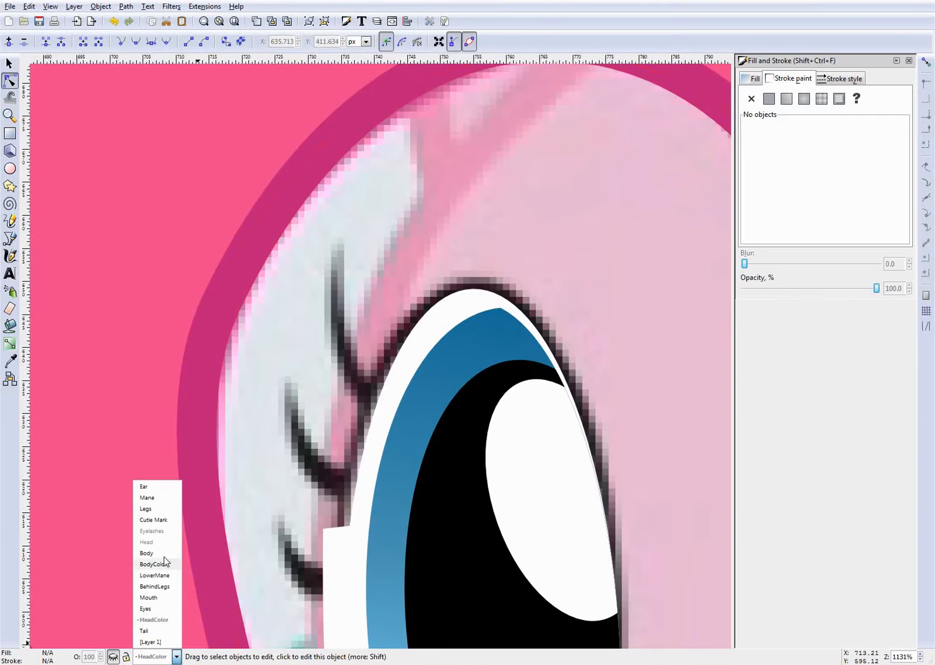
{"action": "left_click", "coordinate": [146, 542]}
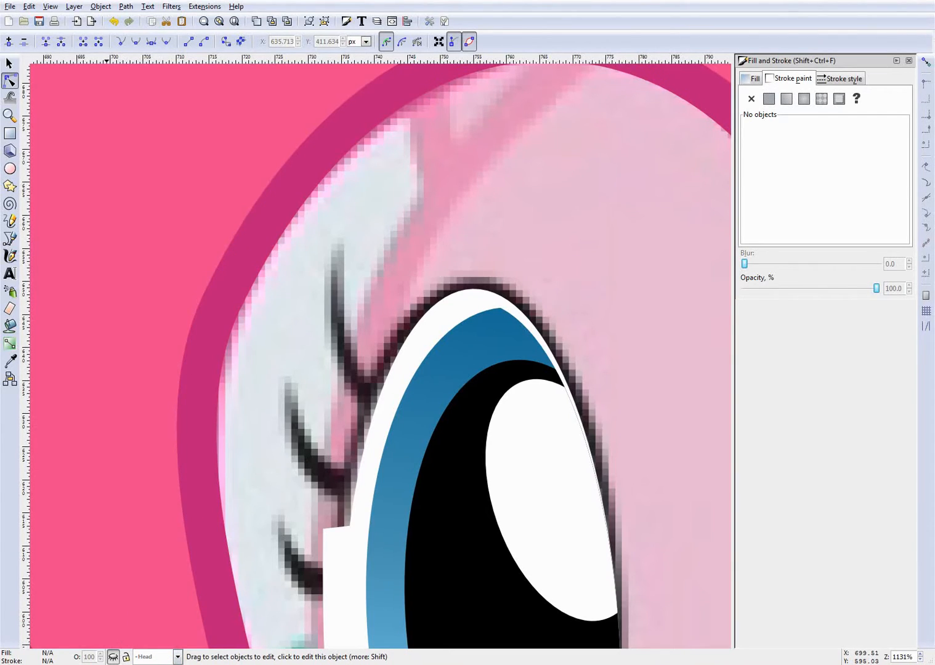
{"action": "left_click", "coordinate": [113, 658]}
{"action": "left_click", "coordinate": [113, 658]}
{"action": "left_click", "coordinate": [113, 658]}
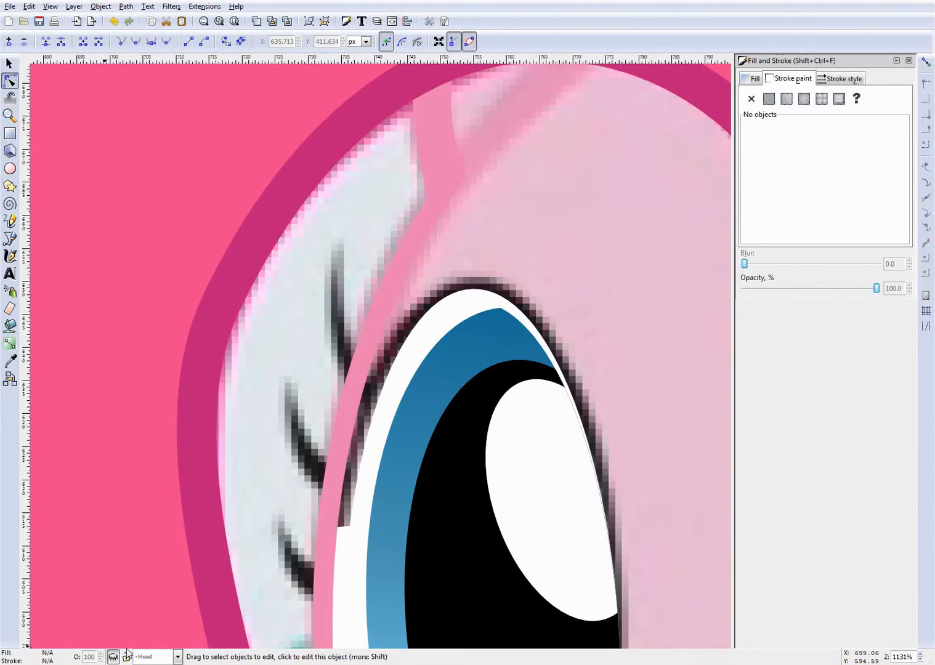
{"action": "left_click", "coordinate": [370, 337]}
{"action": "scroll", "coordinate": [411, 382], "scroll_direction": "up", "scroll_amount": 8}
{"action": "scroll", "coordinate": [437, 370], "scroll_direction": "down", "scroll_amount": 4}
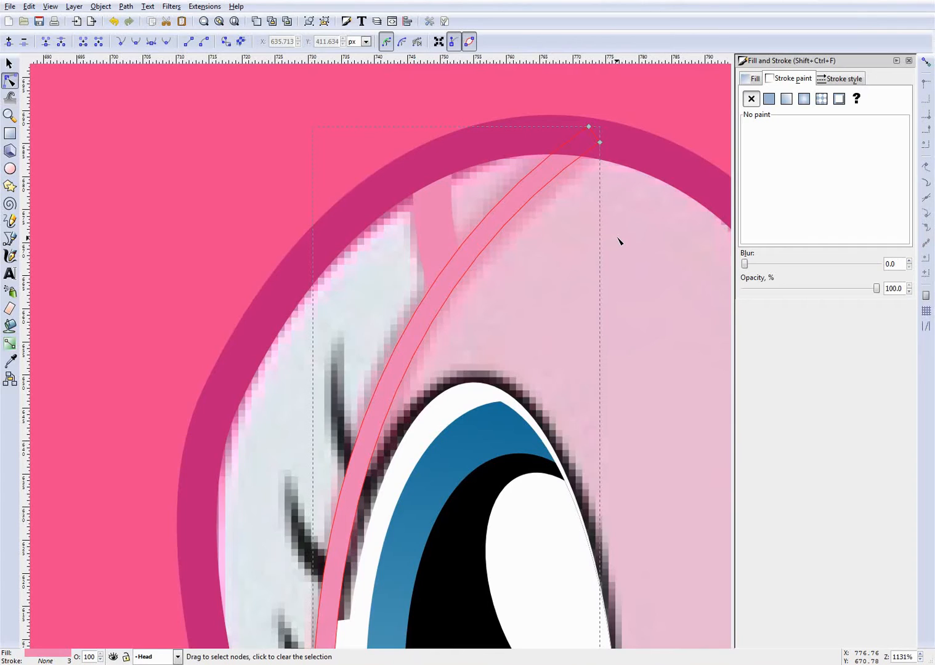
{"action": "key", "text": "Escape"}
- Draw a two-node path on the Head layer from the mane outline to the far eye's rim and bend it along the head's edge
{"action": "key", "text": "b"}
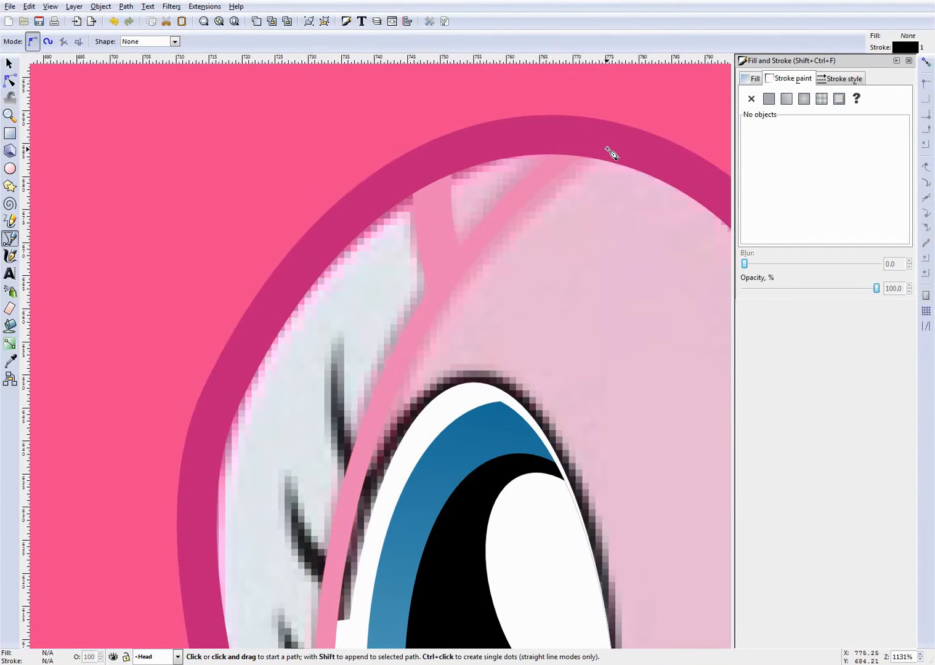
{"action": "left_click", "coordinate": [609, 148]}
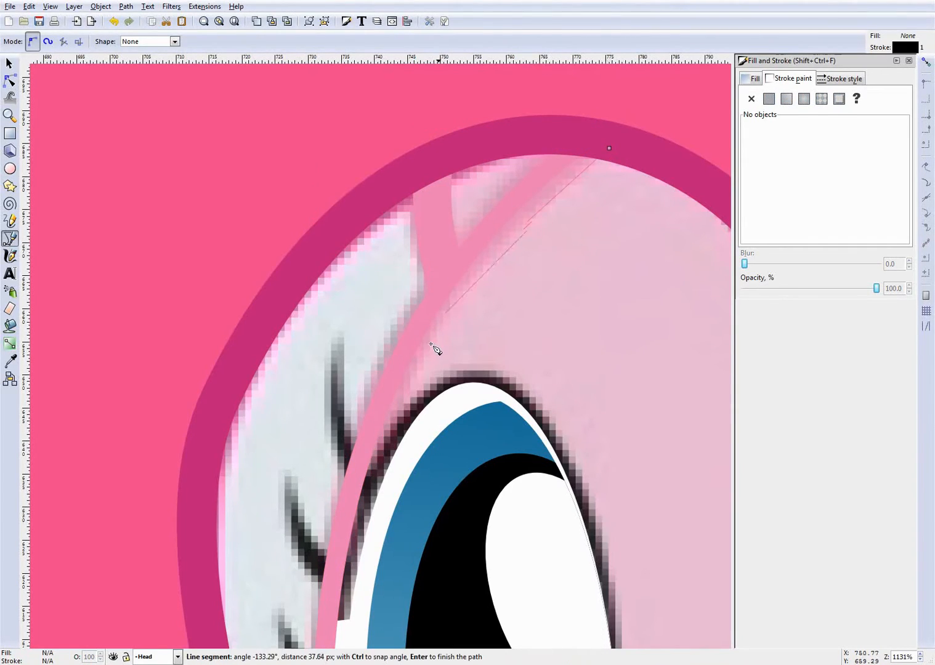
{"action": "double_click", "coordinate": [382, 450]}
{"action": "key", "text": "n"}
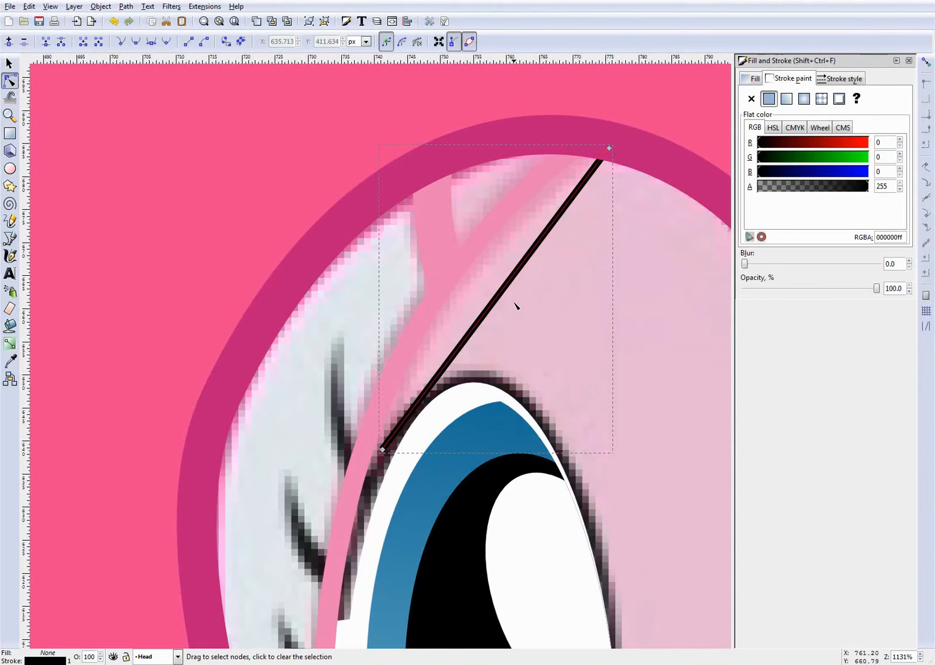
{"action": "left_click_drag", "start_coordinate": [497, 294], "coordinate": [511, 266]}
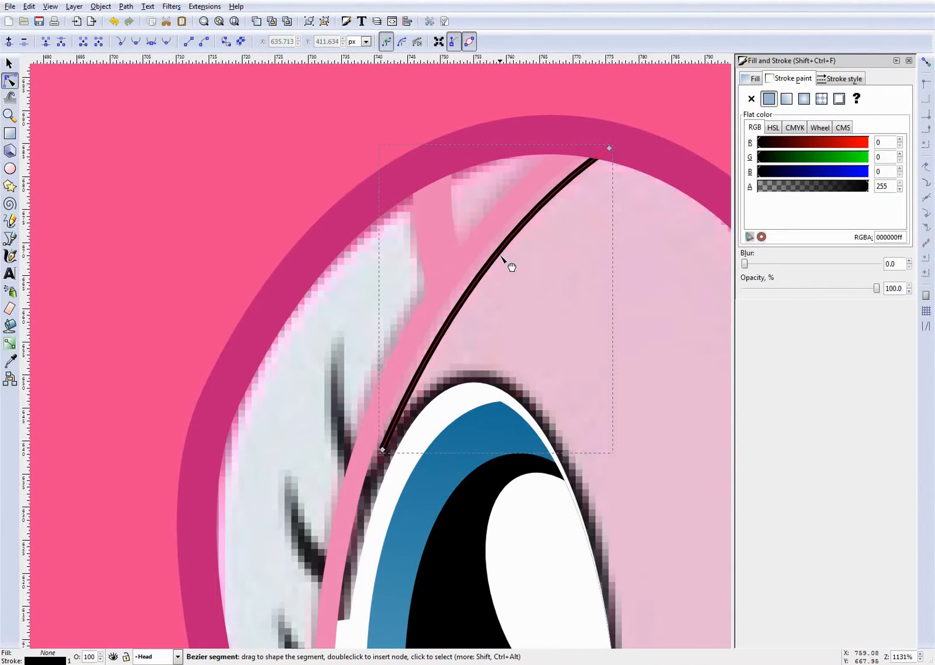
{"action": "left_click_drag", "start_coordinate": [382, 450], "coordinate": [382, 450]}
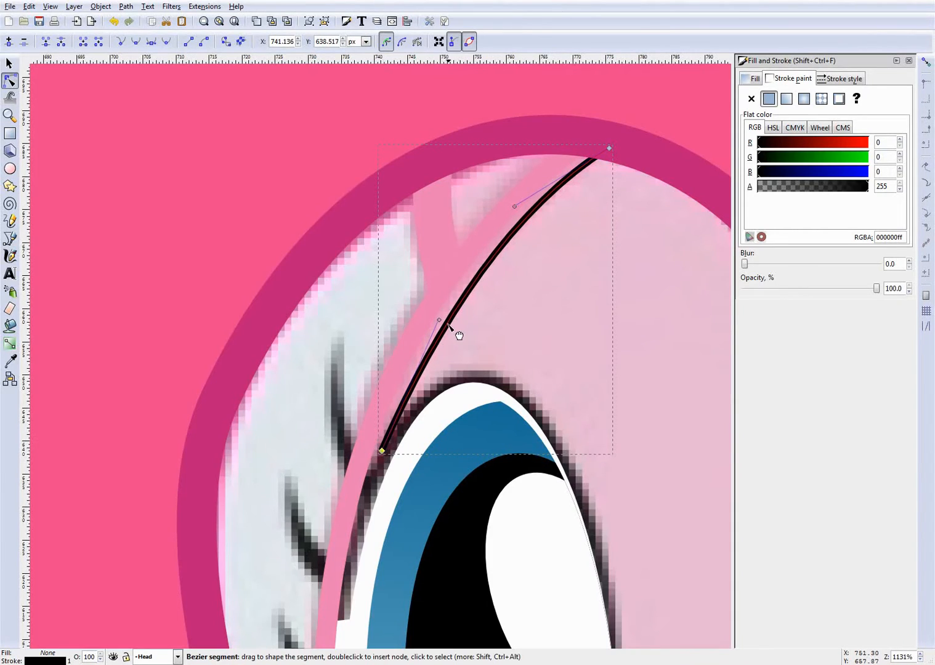
{"action": "left_click_drag", "start_coordinate": [447, 321], "coordinate": [446, 318]}
{"action": "left_click_drag", "start_coordinate": [513, 227], "coordinate": [513, 234]}
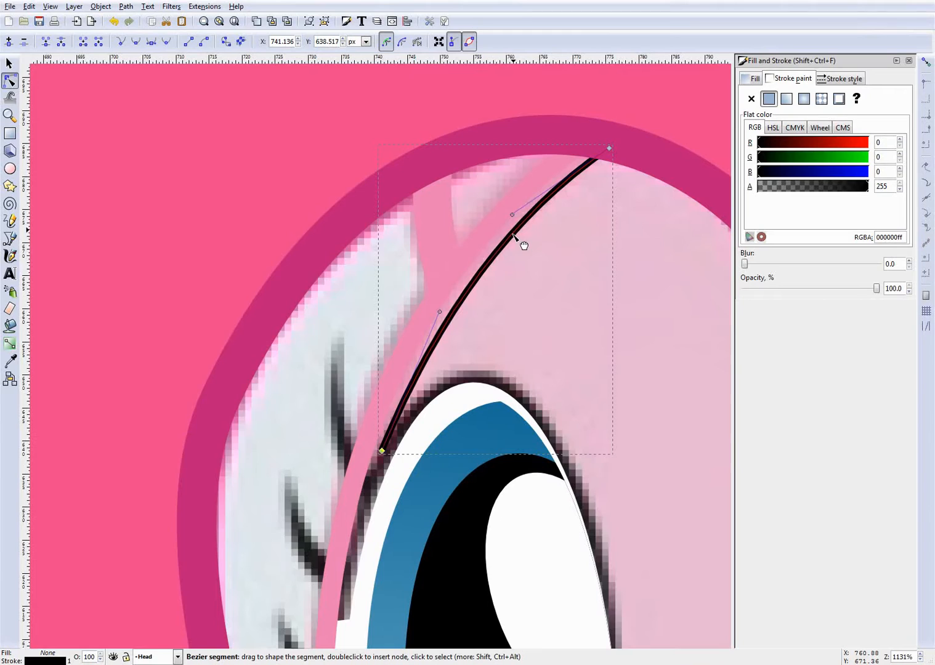
- Copy the existing head outline's fill colour eb81b4ff and apply it as the new curved path's stroke colour
{"action": "left_click", "coordinate": [535, 193]}
{"action": "left_click", "coordinate": [752, 79]}
{"action": "double_click", "coordinate": [883, 235]}
{"action": "key", "text": "ctrl+c"}
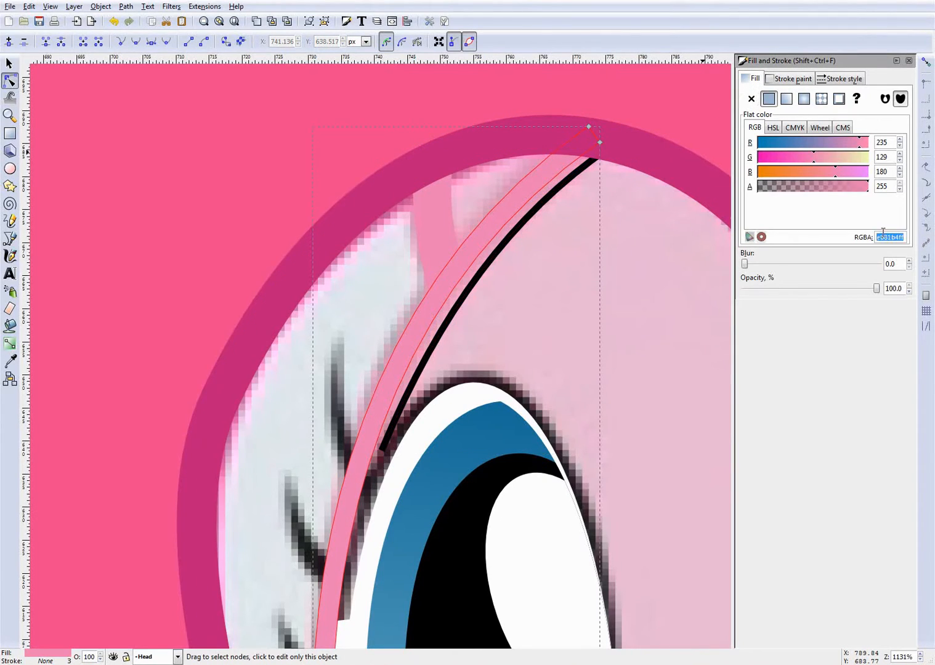
{"action": "left_click", "coordinate": [573, 206]}
{"action": "left_click", "coordinate": [549, 209]}
{"action": "left_click", "coordinate": [799, 78]}
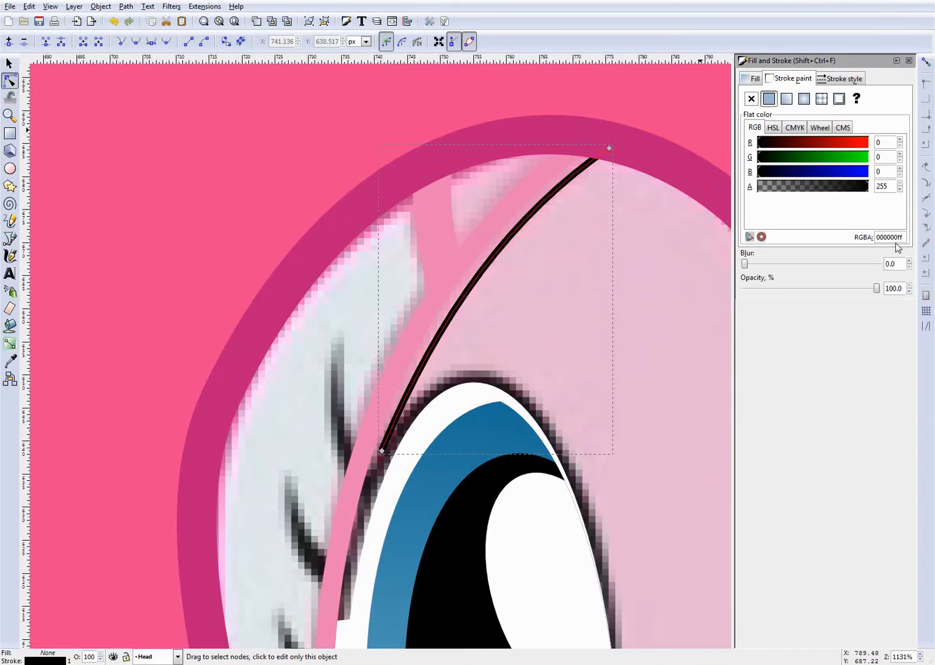
{"action": "key", "text": "ctrl+v"}
- Set the new curved path's stroke width to 4 px
{"action": "left_click", "coordinate": [831, 81]}
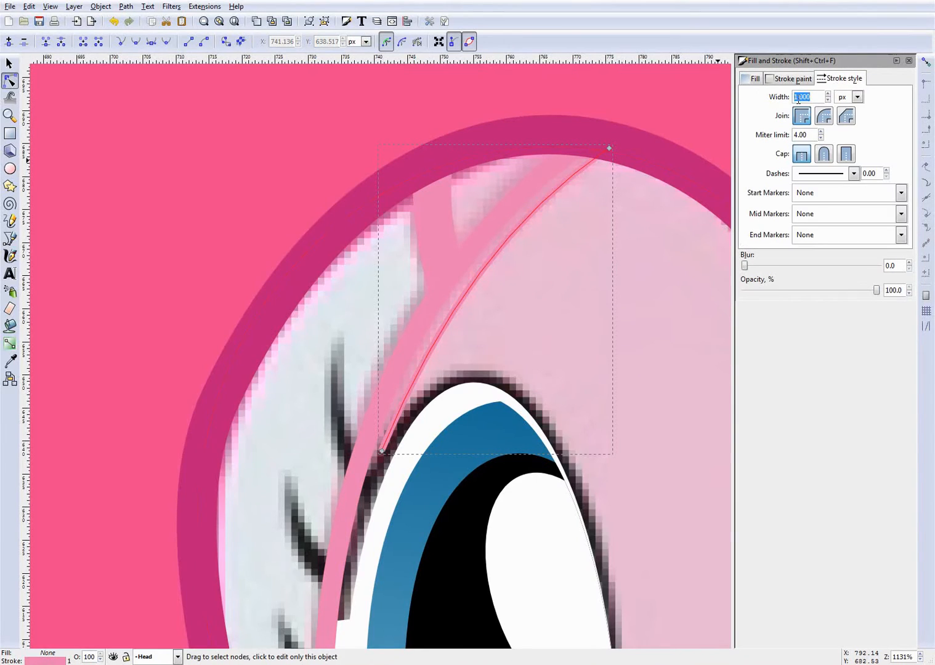
{"action": "key", "text": "Return"}
{"action": "key", "text": "Return"}
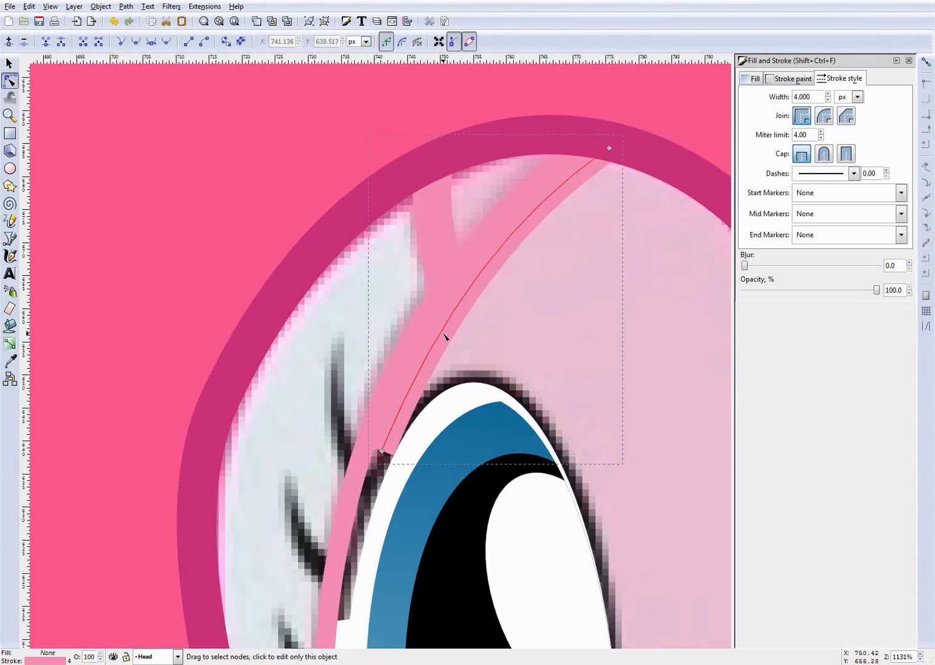
- Shift the curved path's upper end node slightly under the mane outline to match the reference, and deselect the path
{"action": "left_click_drag", "start_coordinate": [334, 98], "coordinate": [702, 488]}
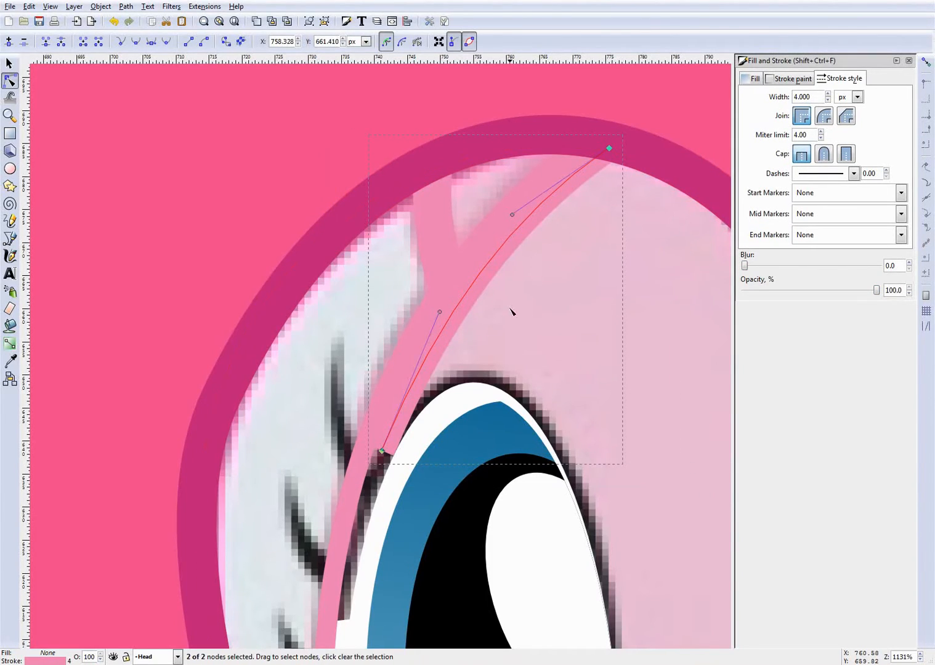
{"action": "key", "text": "Escape"}
{"action": "left_click", "coordinate": [608, 150]}
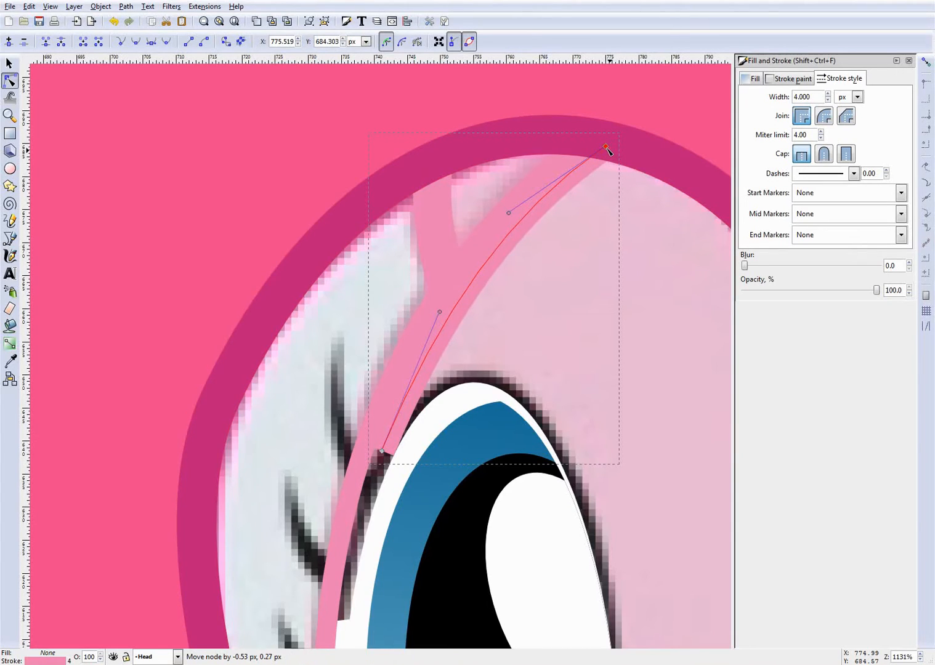
{"action": "left_click_drag", "start_coordinate": [617, 134], "coordinate": [494, 250]}
{"action": "left_click", "coordinate": [9, 63]}
{"action": "key", "text": "Escape"}
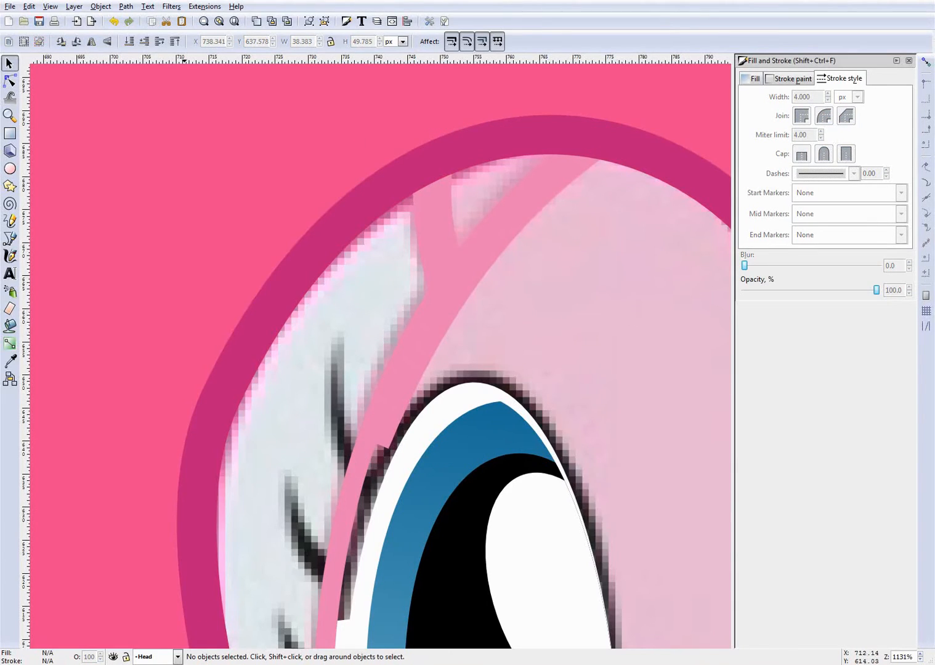
- Compare the head outline beside the far eye with the reference by switching the Head layer's visibility off and on
{"action": "left_click", "coordinate": [113, 656]}
{"action": "left_click", "coordinate": [113, 657]}
{"action": "left_click", "coordinate": [113, 657]}
{"action": "left_click", "coordinate": [113, 657]}
{"action": "left_click", "coordinate": [113, 657]}
{"action": "left_click", "coordinate": [112, 657]}
{"action": "left_click", "coordinate": [431, 329]}
{"action": "key", "text": "Escape"}
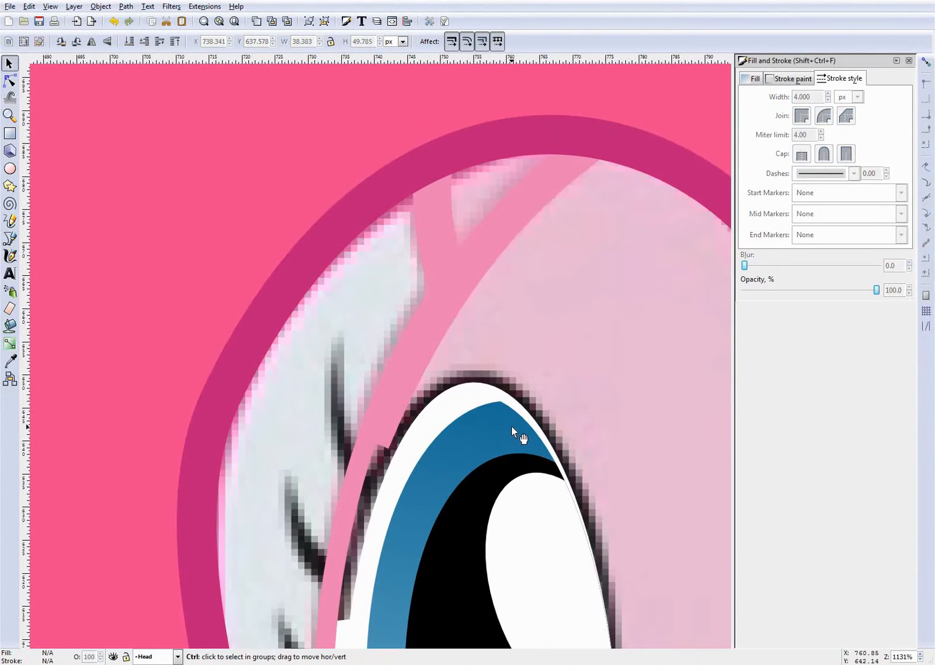
- Make the HeadColor and Eyelashes layers visible again
{"action": "scroll", "coordinate": [511, 427], "scroll_direction": "down", "scroll_amount": 2}
{"action": "left_click", "coordinate": [163, 657]}
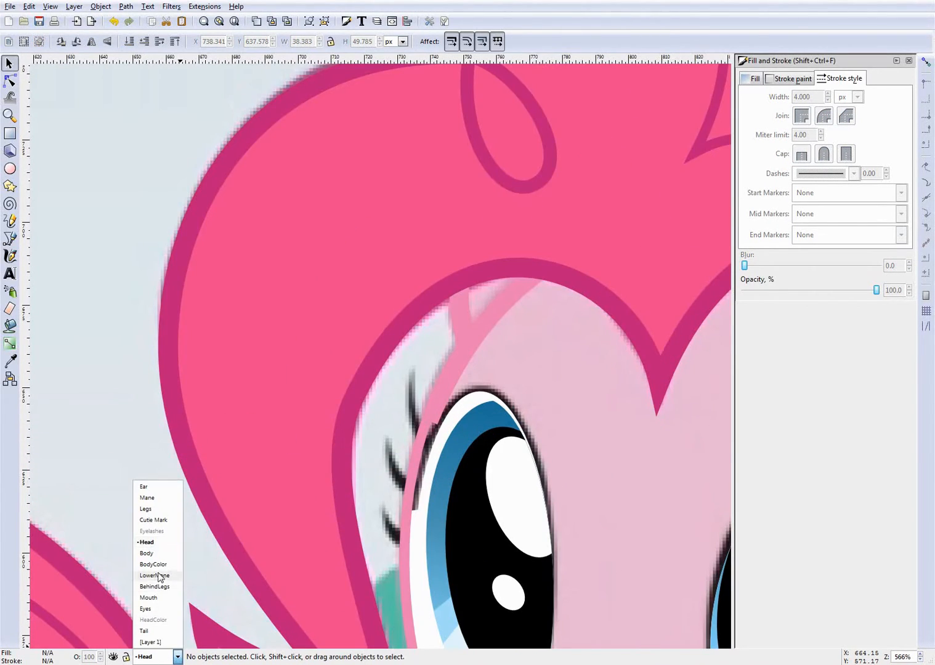
{"action": "left_click", "coordinate": [153, 620]}
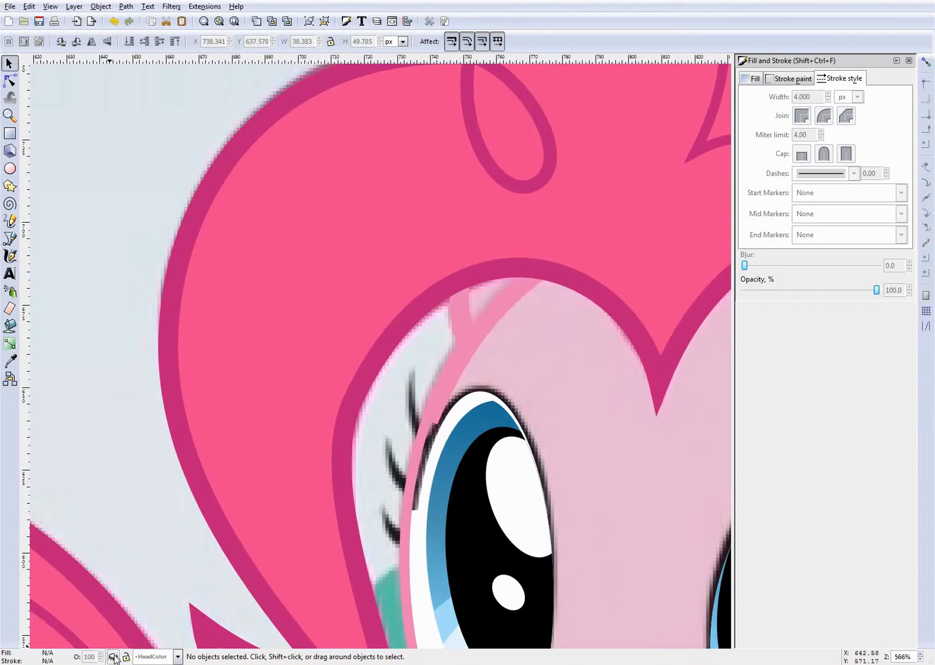
{"action": "left_click", "coordinate": [177, 657]}
{"action": "left_click", "coordinate": [173, 528]}
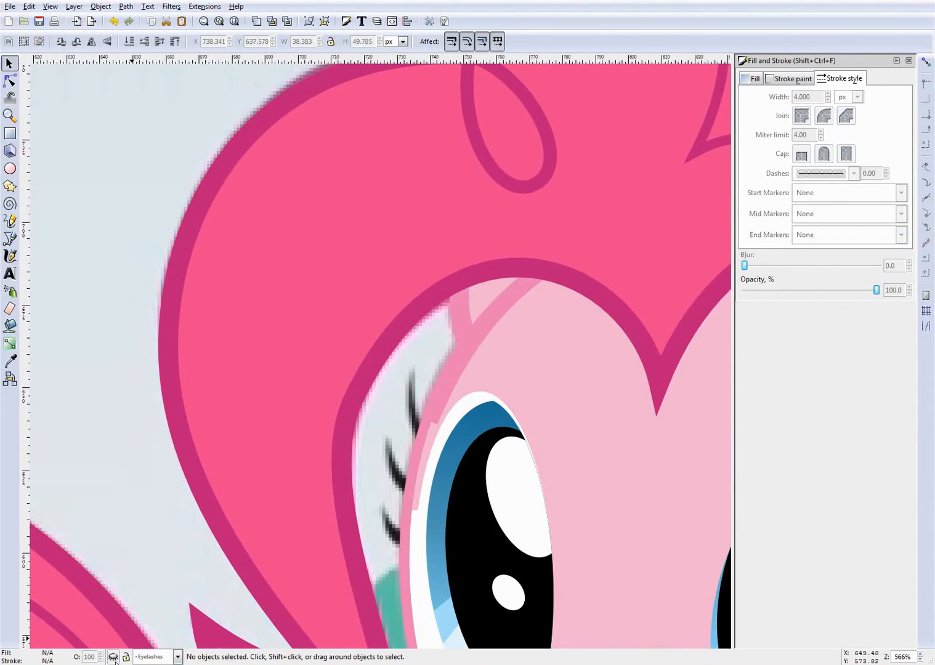
{"action": "left_click", "coordinate": [112, 657]}
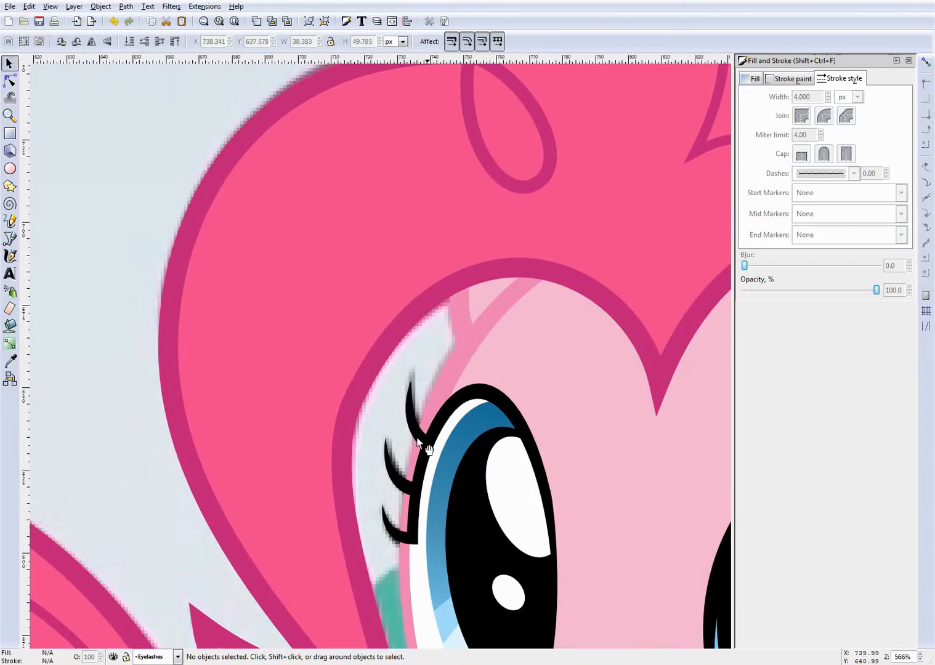
- Move the curved path's lower end node down behind the far eye's black outline near the top lash, and deselect
{"action": "scroll", "coordinate": [447, 400], "scroll_direction": "up", "scroll_amount": 3}
{"action": "left_click", "coordinate": [479, 343]}
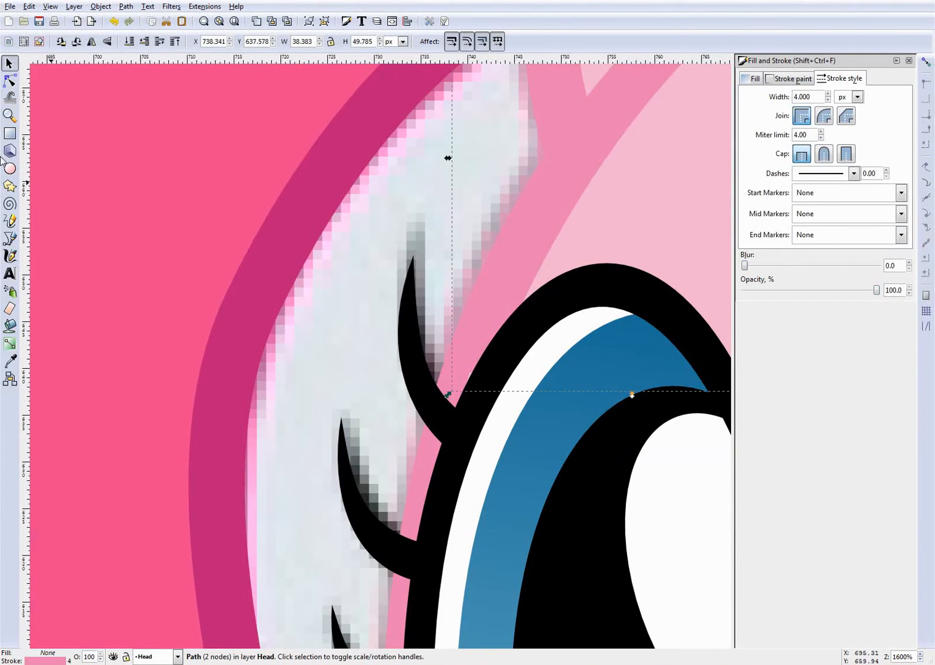
{"action": "left_click", "coordinate": [11, 82]}
{"action": "scroll", "coordinate": [468, 394], "scroll_direction": "up", "scroll_amount": 2}
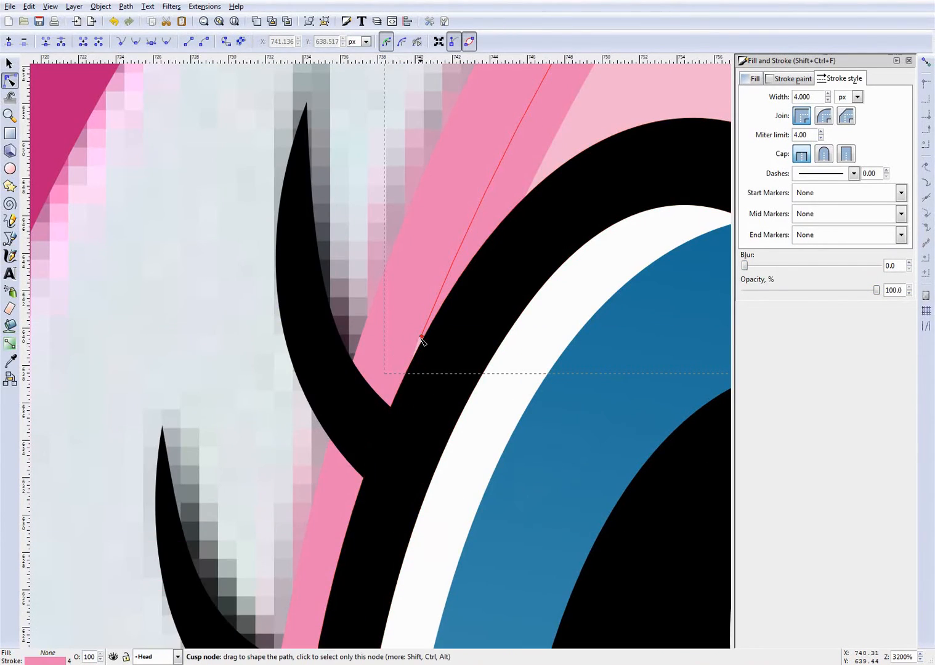
{"action": "left_click_drag", "start_coordinate": [419, 342], "coordinate": [401, 384]}
{"action": "key", "text": "Escape"}
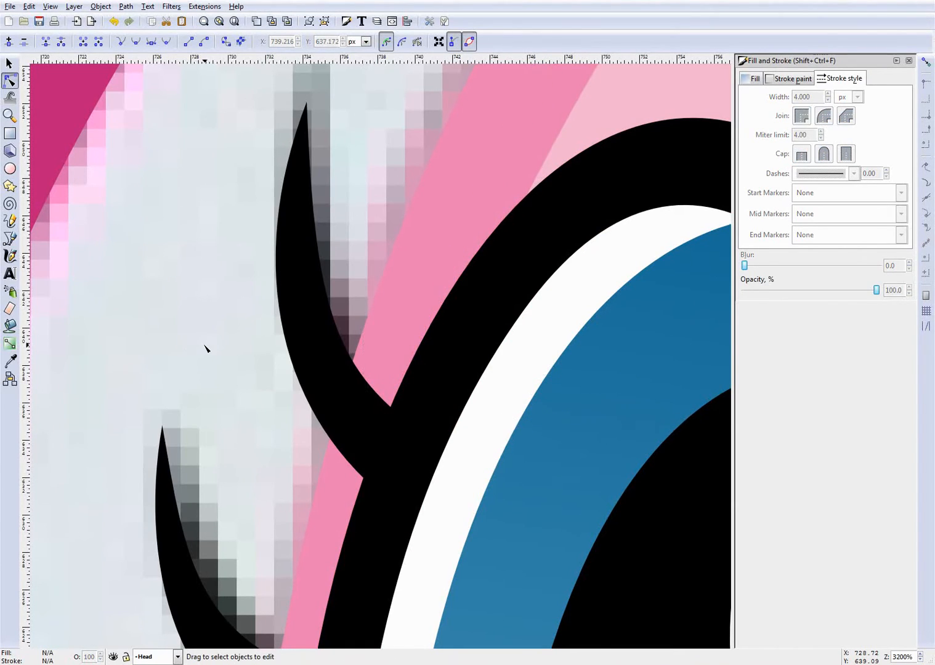
- Nudge the curved path's lower end slightly further down and outward beside the top lash, and deselect it
{"action": "scroll", "coordinate": [206, 349], "scroll_direction": "down", "scroll_amount": 3}
{"action": "scroll", "coordinate": [206, 349], "scroll_direction": "down", "scroll_amount": 3}
{"action": "scroll", "coordinate": [207, 348], "scroll_direction": "up", "scroll_amount": 3}
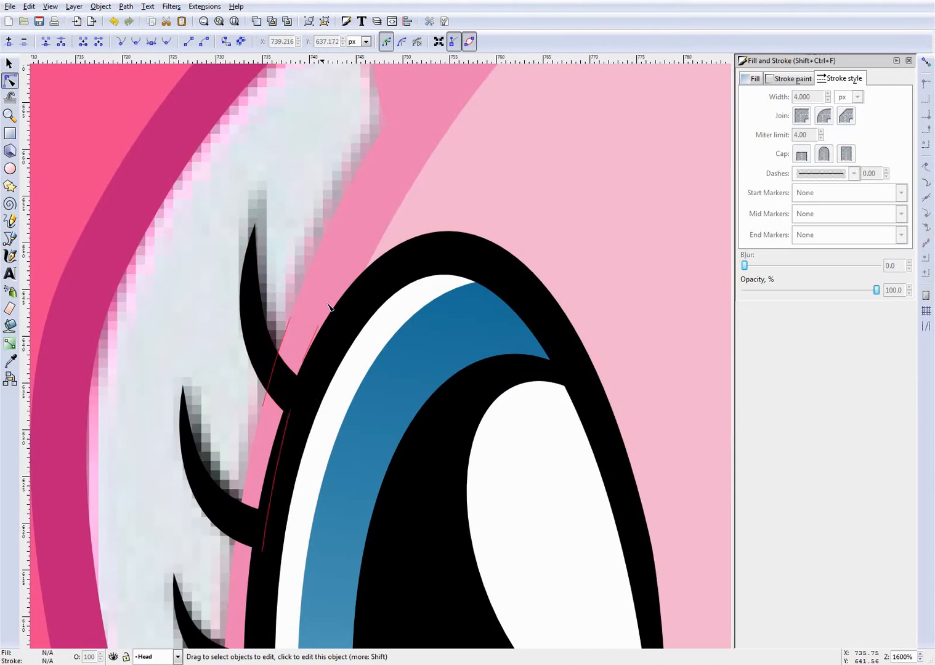
{"action": "left_click", "coordinate": [355, 272]}
{"action": "scroll", "coordinate": [325, 392], "scroll_direction": "up", "scroll_amount": 2}
{"action": "left_click_drag", "start_coordinate": [316, 392], "coordinate": [312, 397]}
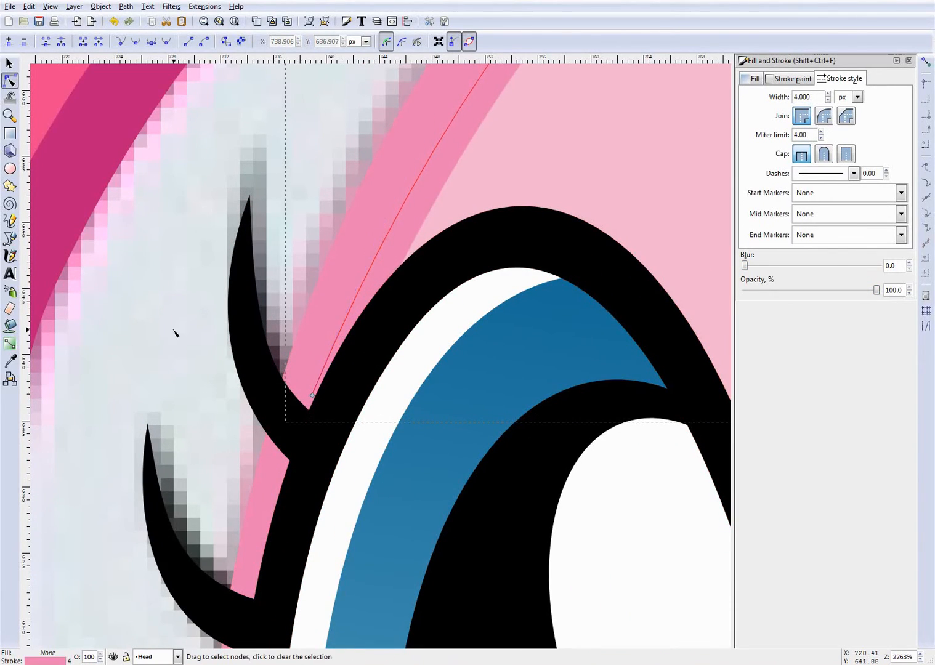
{"action": "left_click", "coordinate": [176, 330]}
- Switch to [Layer 1] and hide it so the reference image disappears behind the pony
{"action": "scroll", "coordinate": [176, 330], "scroll_direction": "down", "scroll_amount": 8}
{"action": "scroll", "coordinate": [176, 330], "scroll_direction": "down", "scroll_amount": 3}
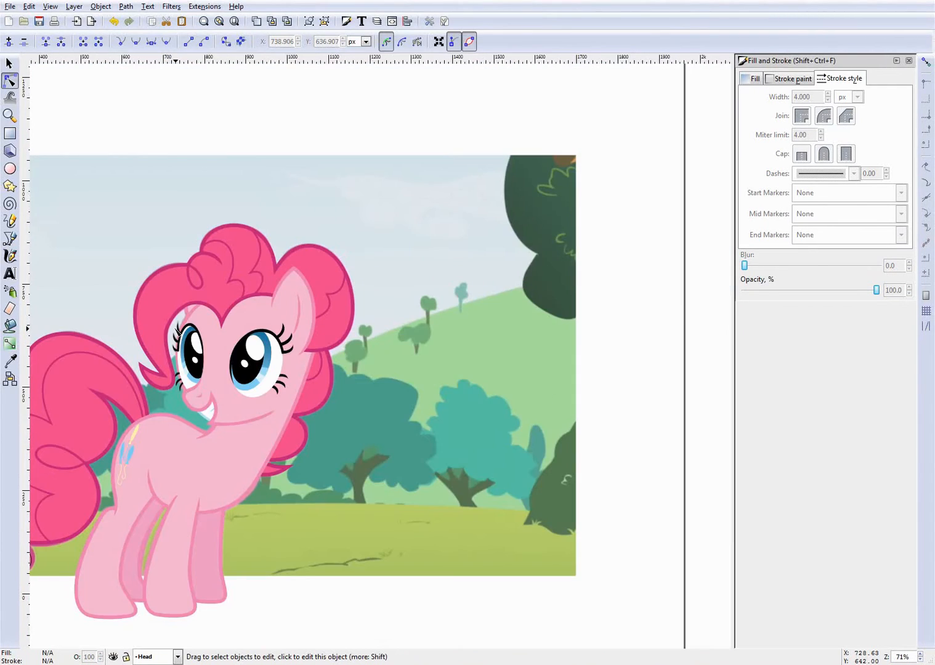
{"action": "scroll", "coordinate": [84, 376], "scroll_direction": "up", "scroll_amount": 3}
{"action": "scroll", "coordinate": [349, 349], "scroll_direction": "down", "scroll_amount": 1}
{"action": "scroll", "coordinate": [349, 351], "scroll_direction": "down", "scroll_amount": 1}
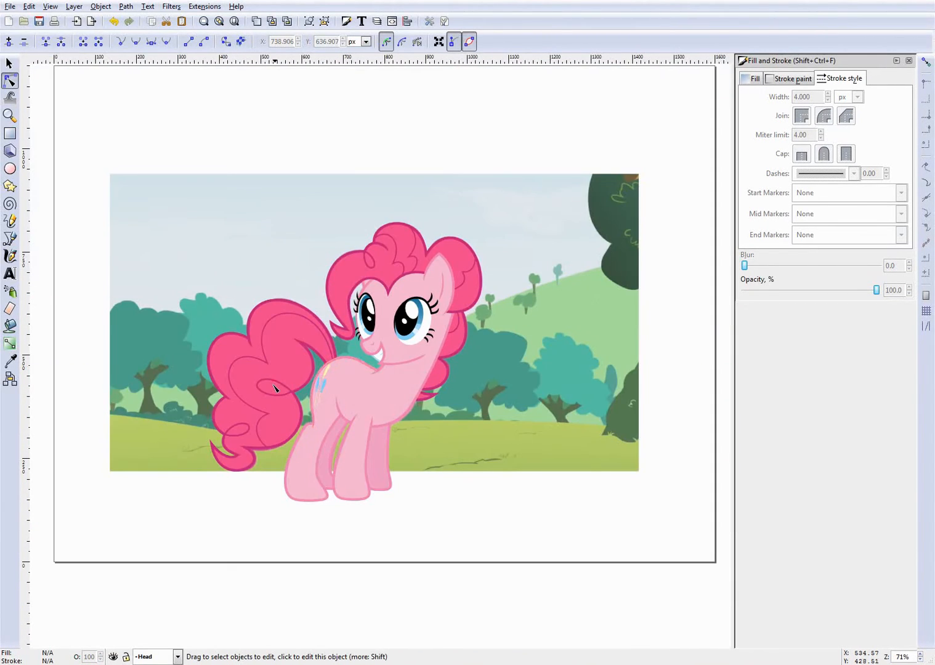
{"action": "scroll", "coordinate": [630, 295], "scroll_direction": "up", "scroll_amount": 2}
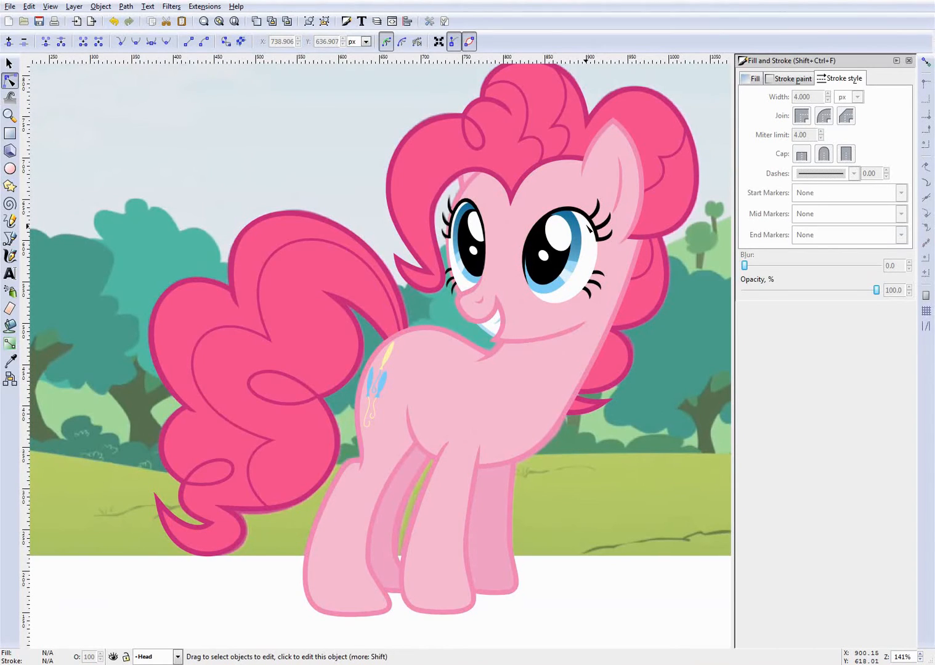
{"action": "left_click", "coordinate": [160, 660]}
{"action": "left_click", "coordinate": [161, 657]}
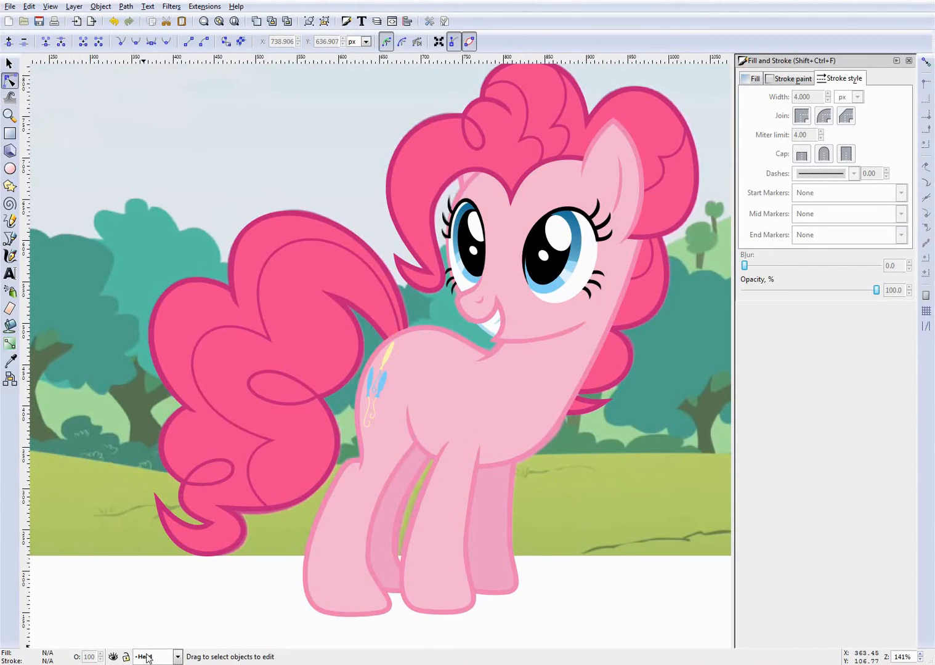
{"action": "left_click", "coordinate": [164, 660]}
{"action": "left_click", "coordinate": [164, 645]}
{"action": "left_click", "coordinate": [114, 657]}
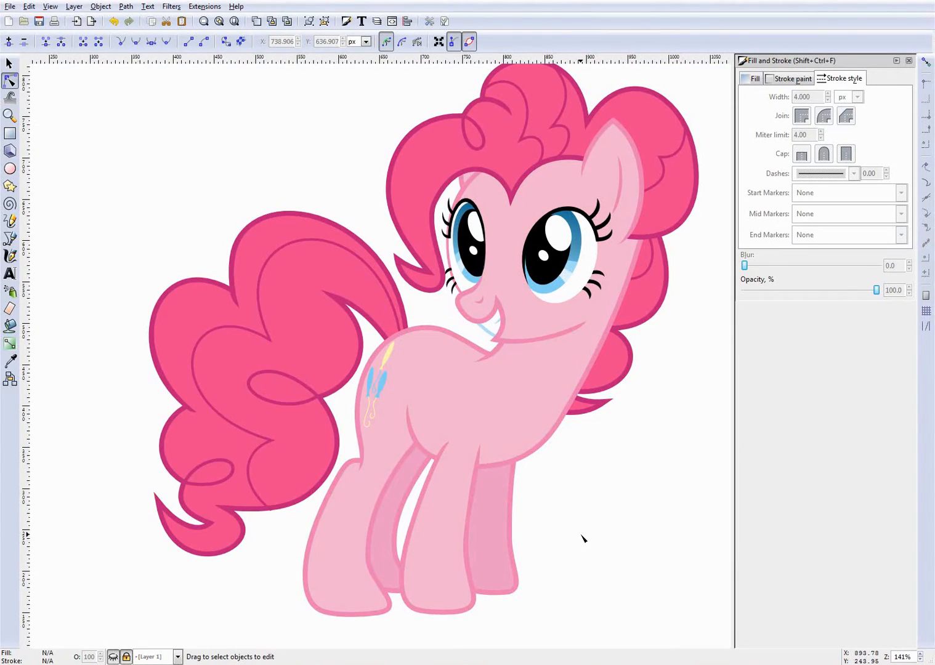
- Look over the whole pony without the reference image and save the document
{"action": "scroll", "coordinate": [580, 533], "scroll_direction": "down", "scroll_amount": 1}
{"action": "scroll", "coordinate": [637, 417], "scroll_direction": "up", "scroll_amount": 1}
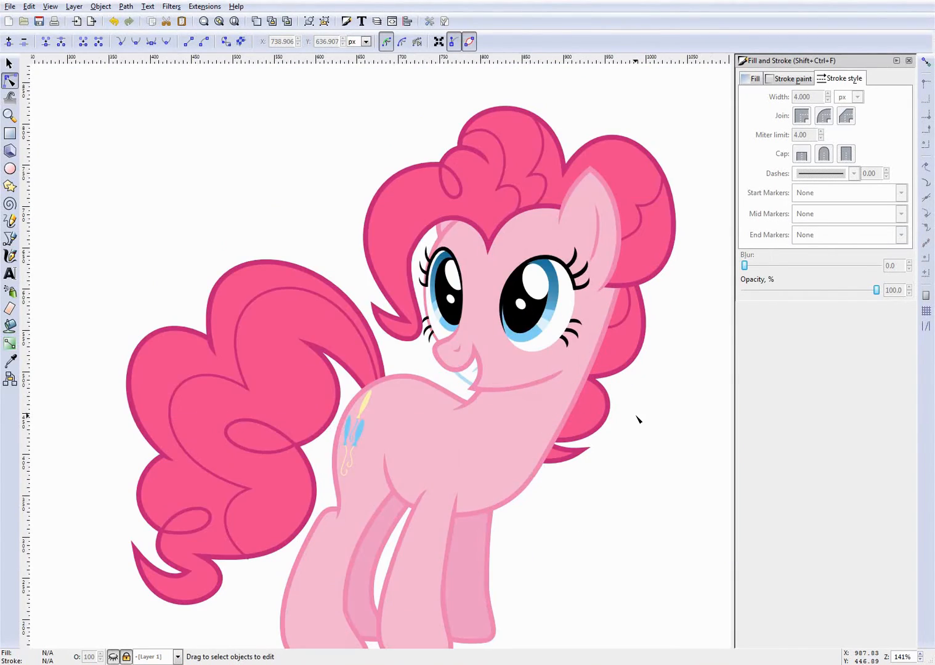
{"action": "scroll", "coordinate": [391, 398], "scroll_direction": "down", "scroll_amount": 4}
{"action": "scroll", "coordinate": [411, 353], "scroll_direction": "up", "scroll_amount": 1}
{"action": "scroll", "coordinate": [406, 363], "scroll_direction": "down", "scroll_amount": 1}
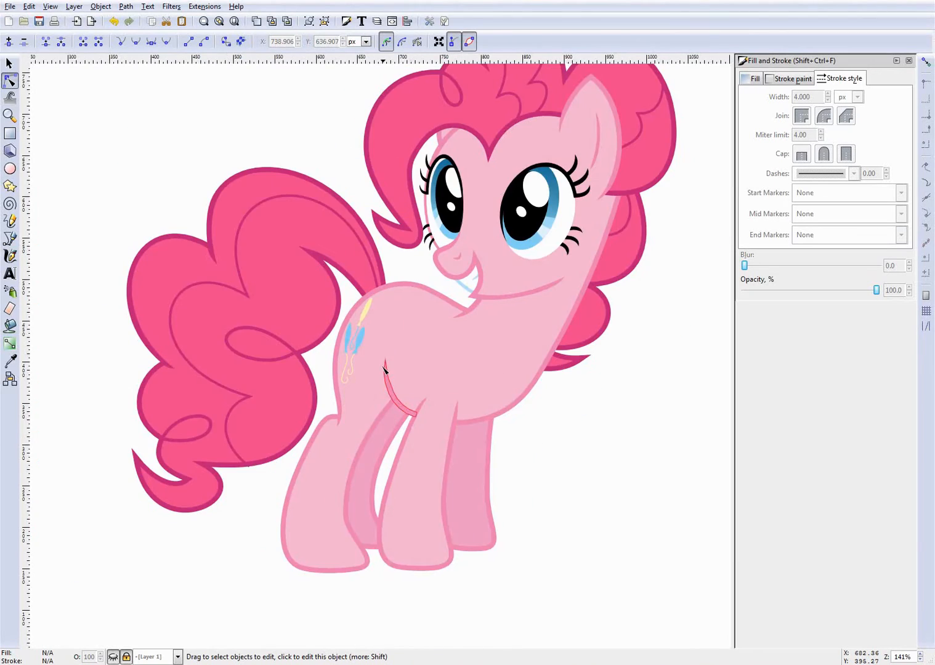
{"action": "scroll", "coordinate": [412, 376], "scroll_direction": "up", "scroll_amount": 2}
{"action": "key", "text": "ctrl+s"}
{"action": "scroll", "coordinate": [369, 360], "scroll_direction": "down", "scroll_amount": 2}
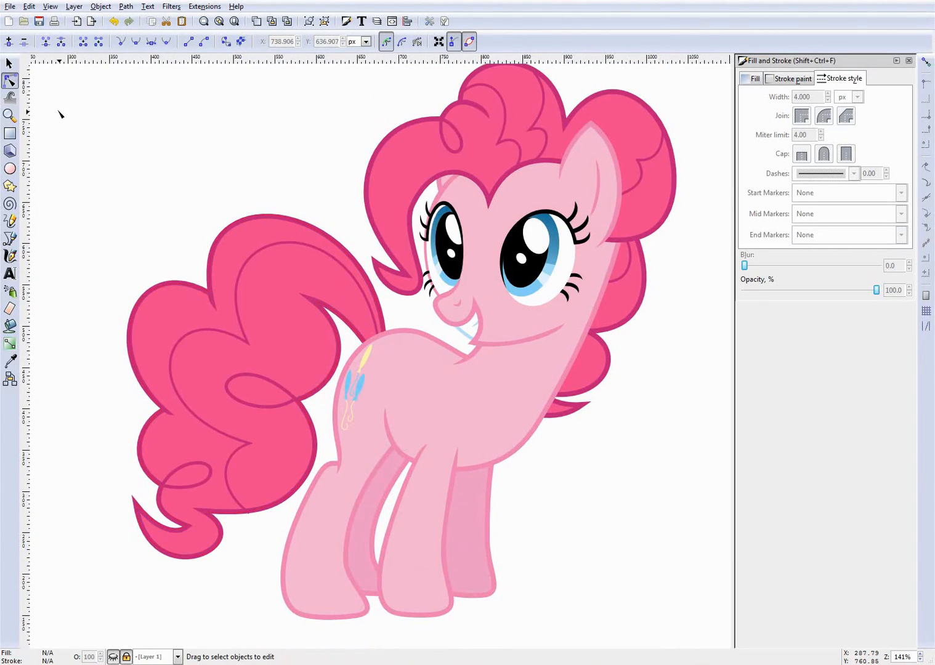
- Open the bitmap export settings and set the export area to the whole page
{"action": "left_click", "coordinate": [11, 7]}
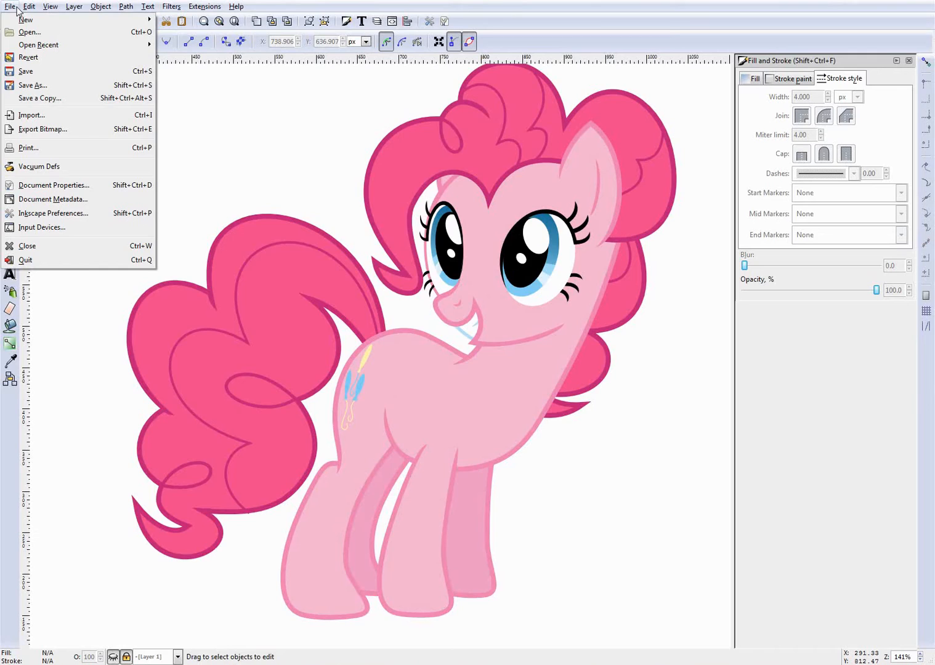
{"action": "left_click", "coordinate": [43, 128]}
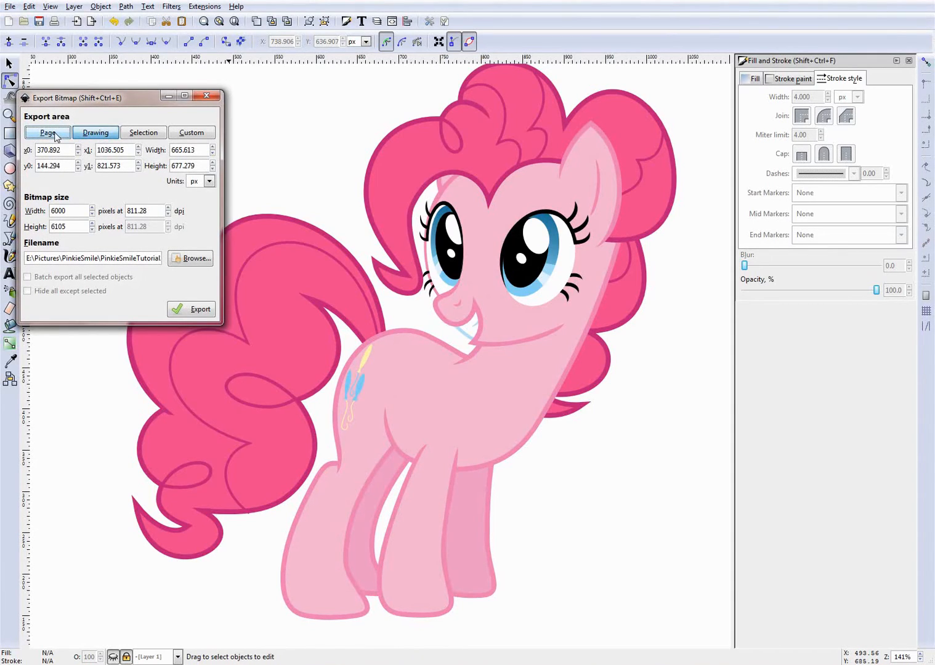
{"action": "scroll", "coordinate": [284, 175], "scroll_direction": "down", "scroll_amount": 4}
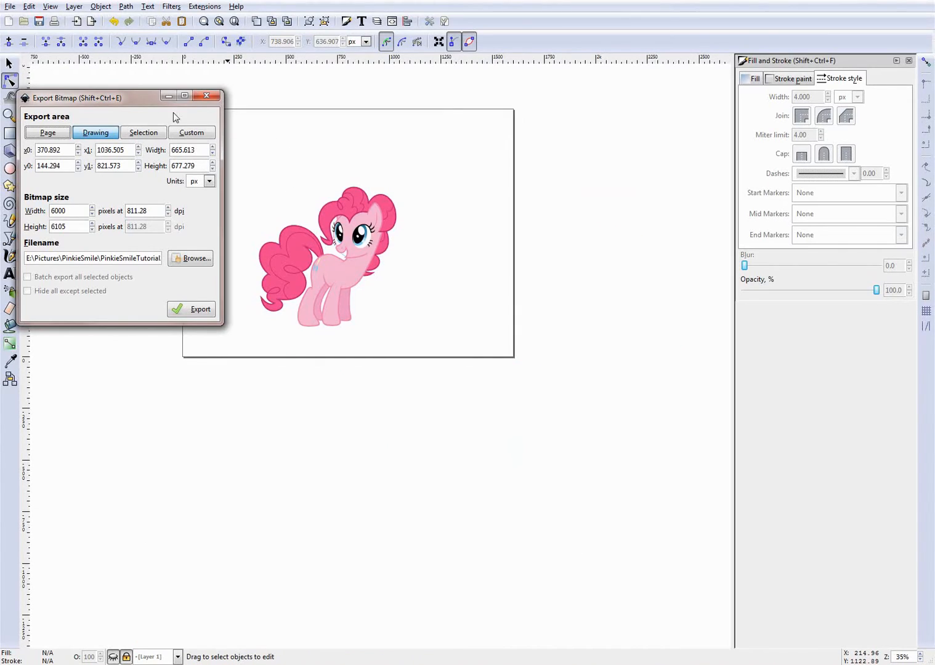
{"action": "left_click", "coordinate": [43, 134]}
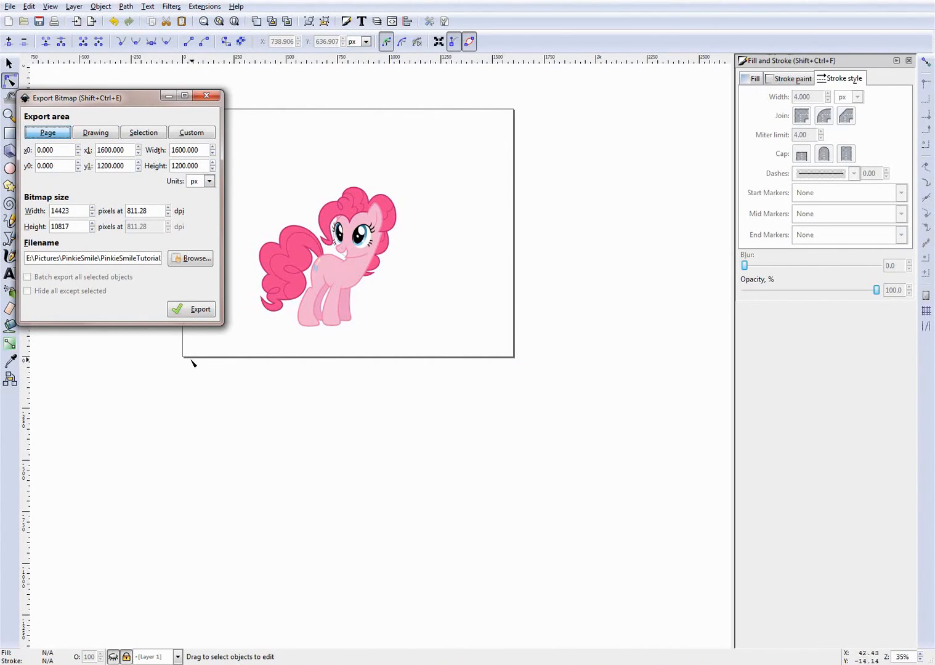
- Set the bitmap export area to the whole drawing and check the extent of the pony artwork it covers
{"action": "scroll", "coordinate": [308, 249], "scroll_direction": "up", "scroll_amount": 4}
{"action": "left_click", "coordinate": [95, 133]}
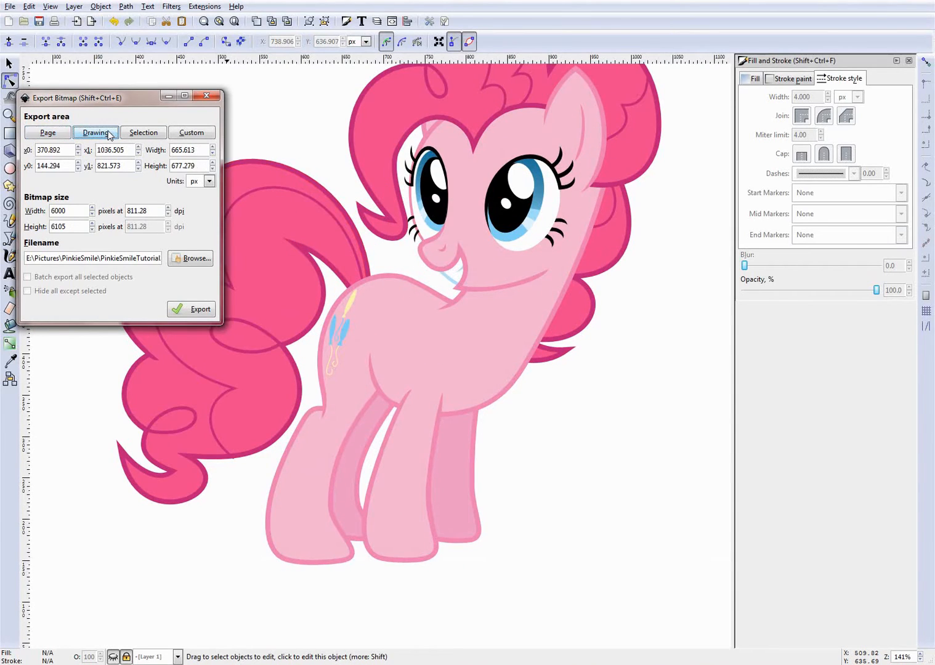
{"action": "scroll", "coordinate": [346, 153], "scroll_direction": "up", "scroll_amount": 6}
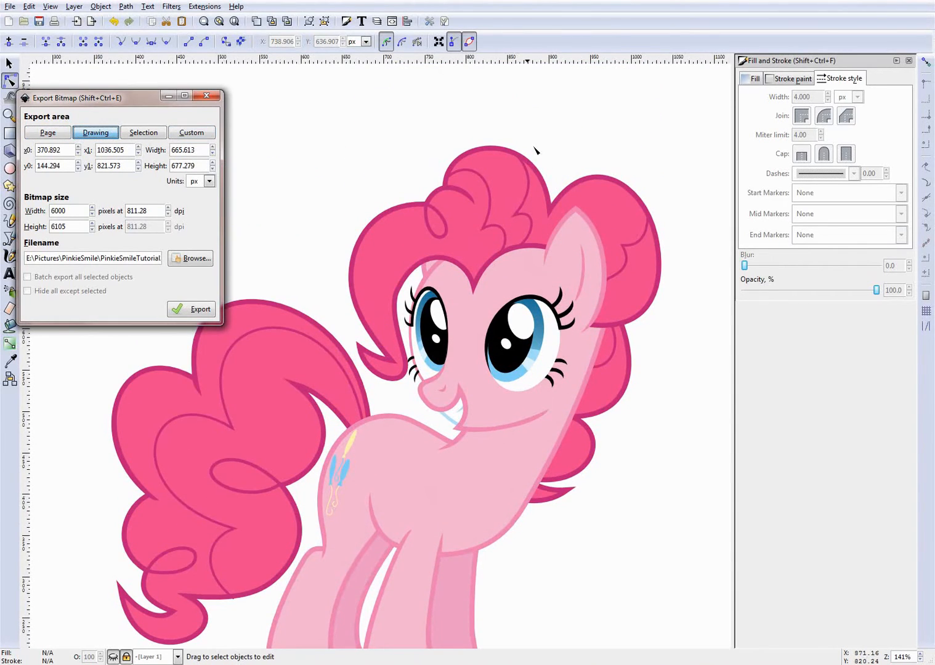
{"action": "scroll", "coordinate": [142, 479], "scroll_direction": "down", "scroll_amount": 7}
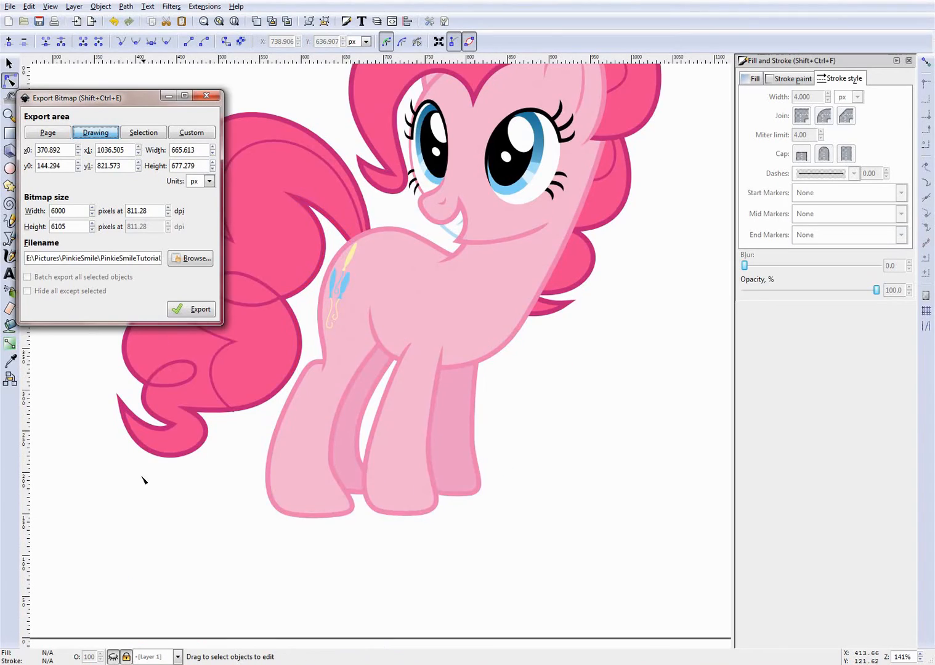
{"action": "scroll", "coordinate": [682, 338], "scroll_direction": "up", "scroll_amount": 6}
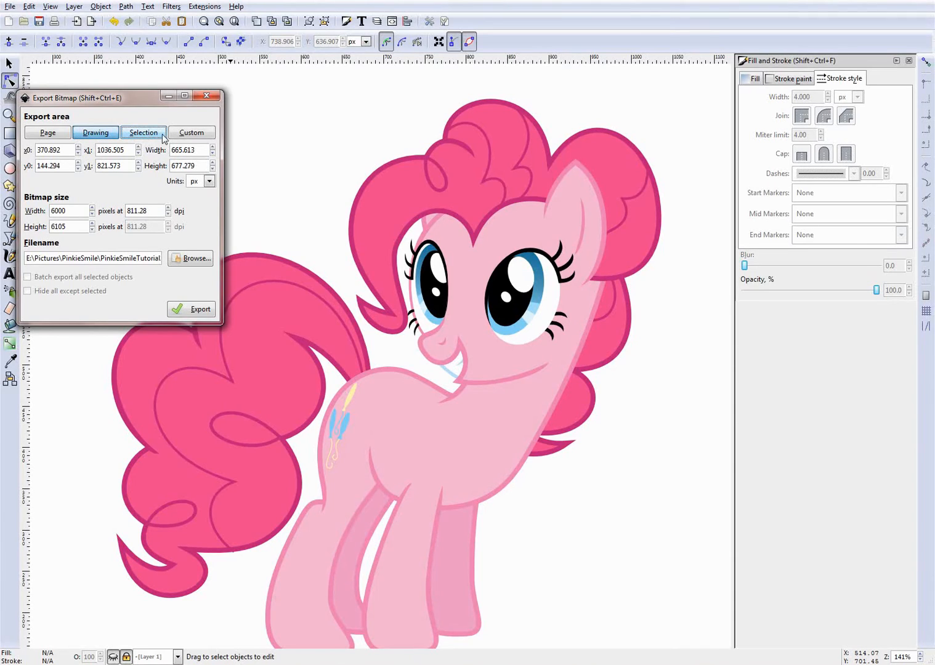
{"action": "scroll", "coordinate": [384, 167], "scroll_direction": "up", "scroll_amount": 3}
{"action": "scroll", "coordinate": [385, 167], "scroll_direction": "down", "scroll_amount": 3}
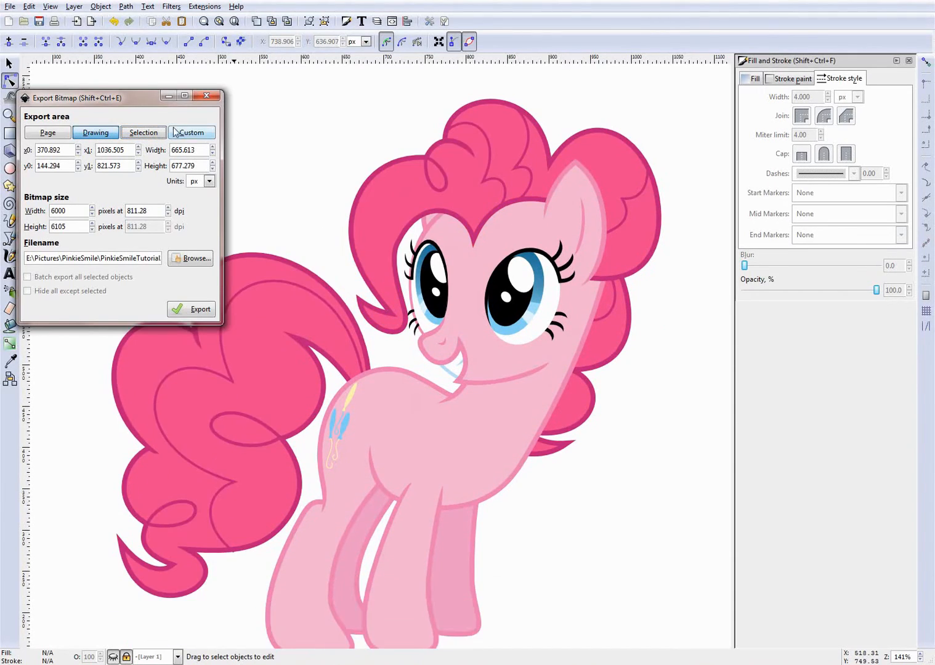
{"action": "scroll", "coordinate": [318, 177], "scroll_direction": "up", "scroll_amount": 1}
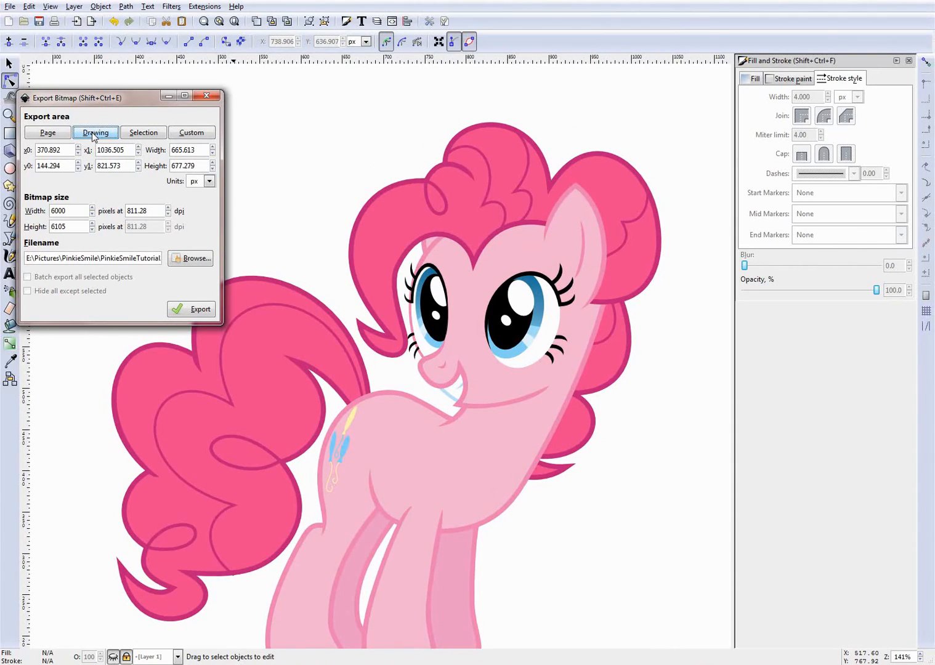
- Change the export file name to PinkieSmileTutorial3.png and export the drawing as a bitmap
{"action": "left_click_drag", "start_coordinate": [71, 210], "coordinate": [26, 209]}
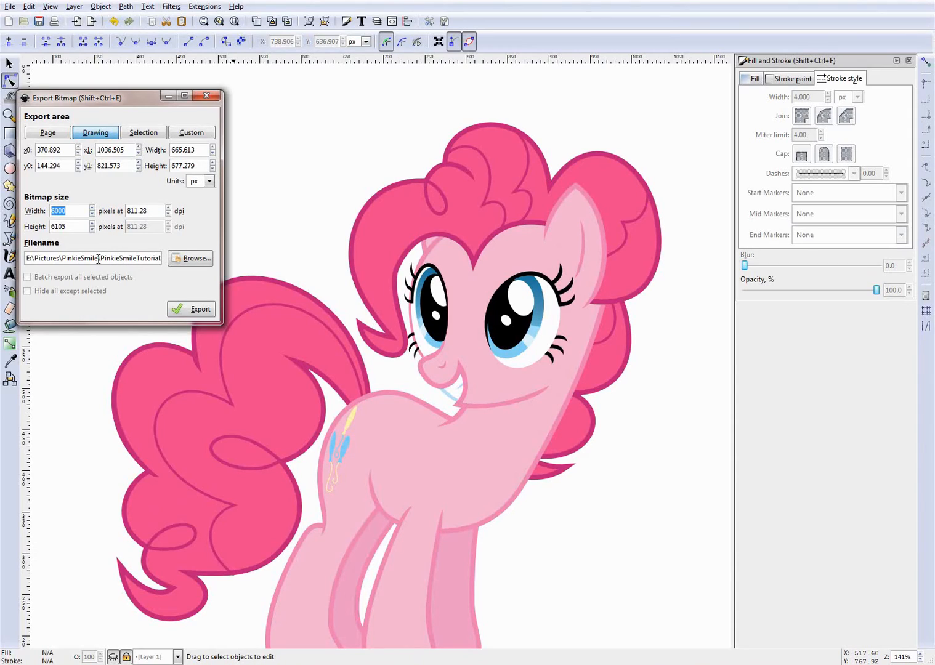
{"action": "left_click_drag", "start_coordinate": [105, 260], "coordinate": [72, 260]}
{"action": "left_click", "coordinate": [145, 259]}
{"action": "key", "text": "BackSpace"}
{"action": "type", "text": "3"}
{"action": "left_click", "coordinate": [205, 315]}
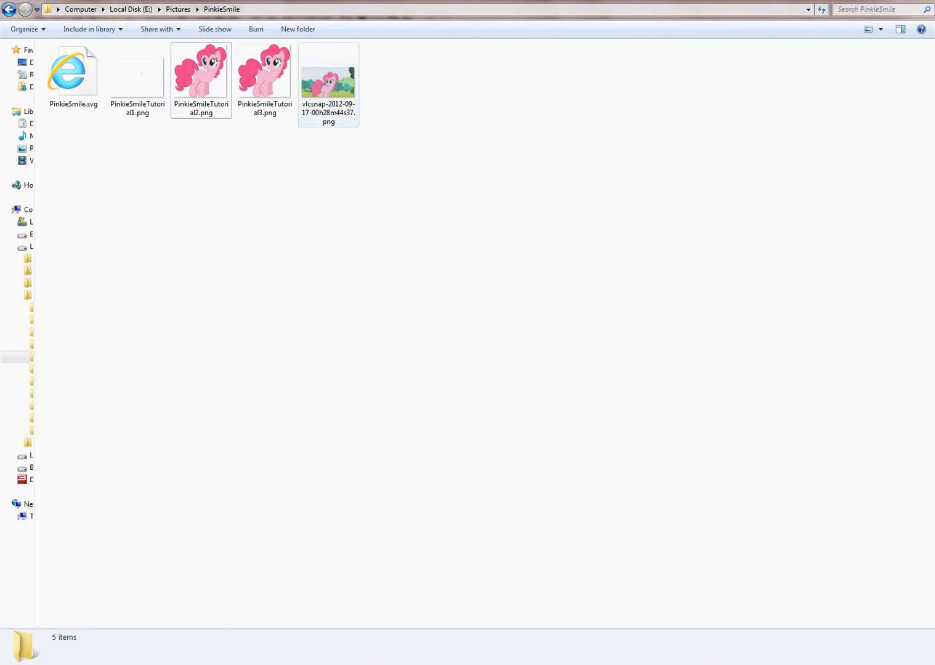
- Open the exported PinkieSmileTutorial3.png from the PinkieSmile folder in Windows Photo Viewer
{"action": "left_click", "coordinate": [274, 86]}
{"action": "right_click", "coordinate": [274, 86]}
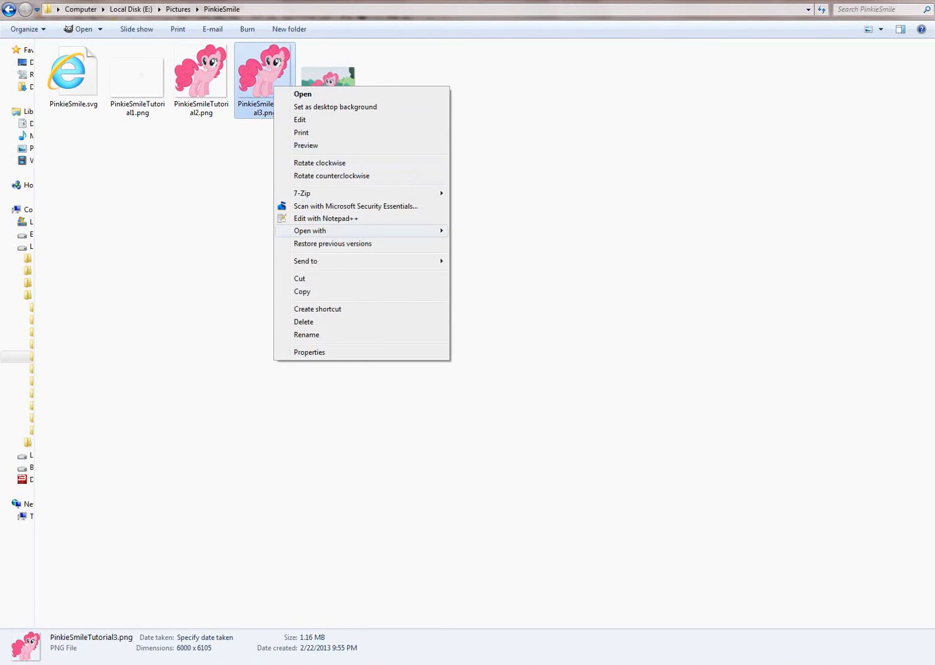
{"action": "mouse_move", "coordinate": [370, 231]}
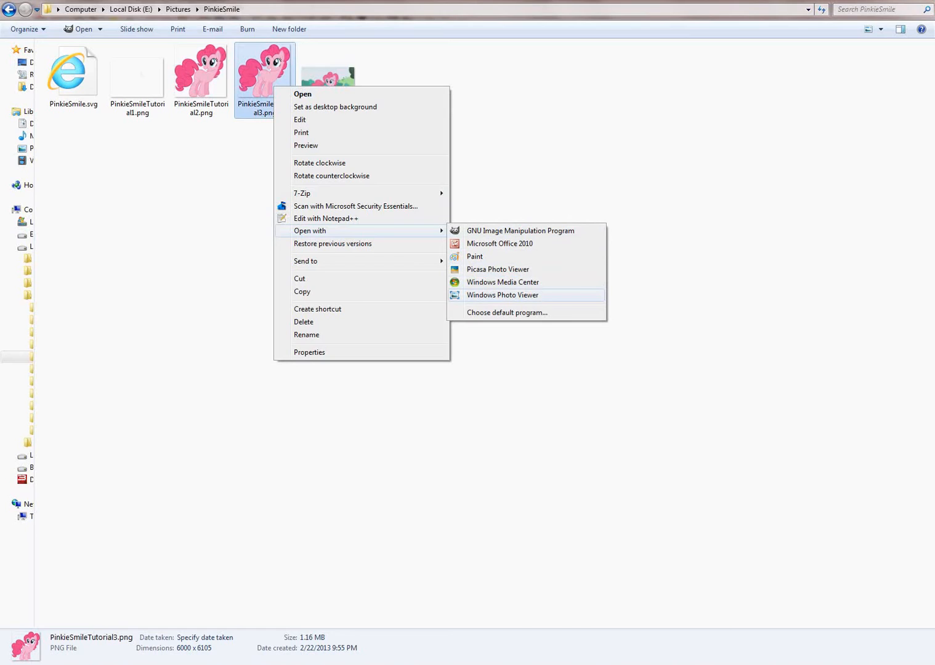
{"action": "left_click", "coordinate": [502, 295]}
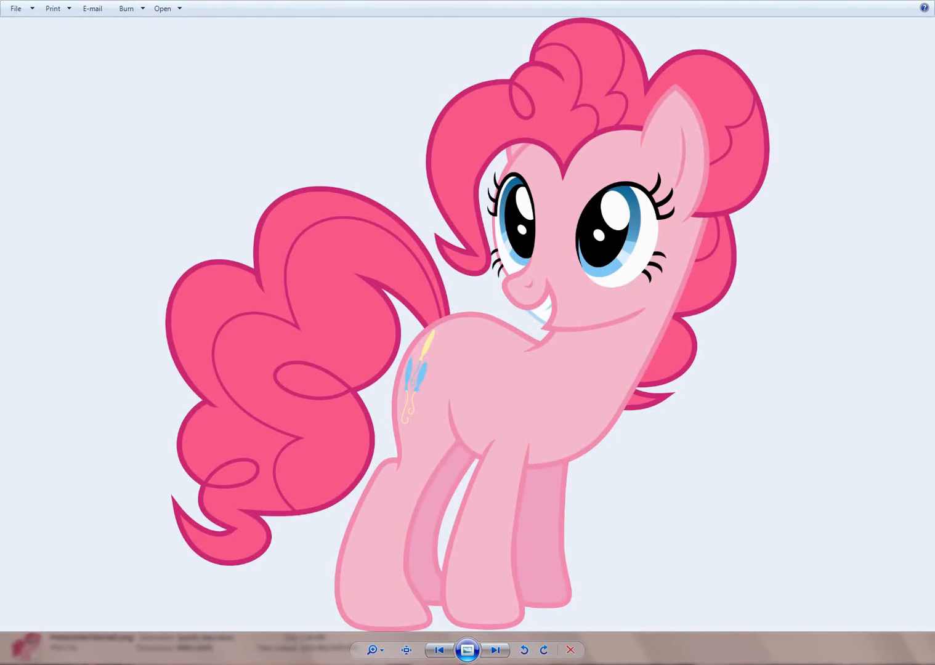
- Examine the exported image up close around the balloon mark, the tail's lower edge and the legs
{"action": "scroll", "coordinate": [455, 403], "scroll_direction": "up", "scroll_amount": 4}
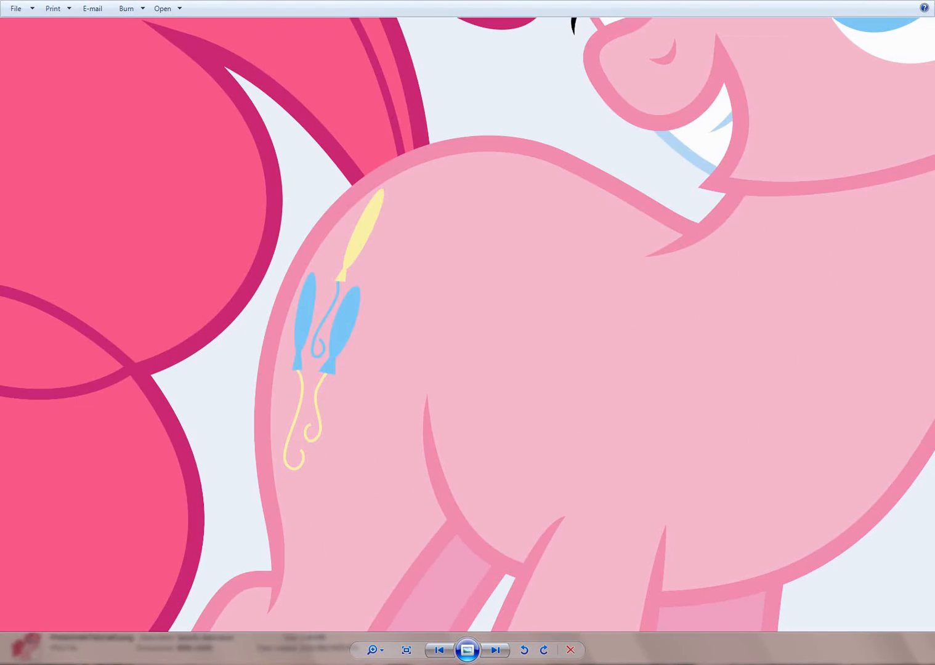
{"action": "left_click_drag", "start_coordinate": [456, 404], "coordinate": [867, 128]}
{"action": "left_click_drag", "start_coordinate": [554, 382], "coordinate": [564, 200]}
{"action": "scroll", "coordinate": [392, 301], "scroll_direction": "up", "scroll_amount": 6}
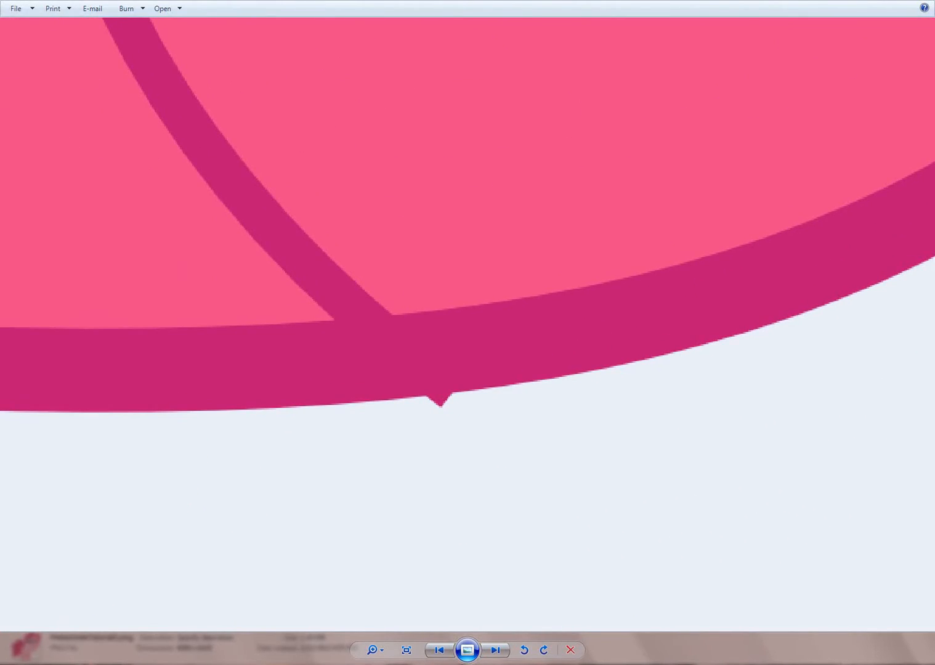
{"action": "scroll", "coordinate": [480, 365], "scroll_direction": "down", "scroll_amount": 10}
{"action": "scroll", "coordinate": [505, 555], "scroll_direction": "up", "scroll_amount": 4}
{"action": "left_click_drag", "start_coordinate": [505, 554], "coordinate": [561, 374]}
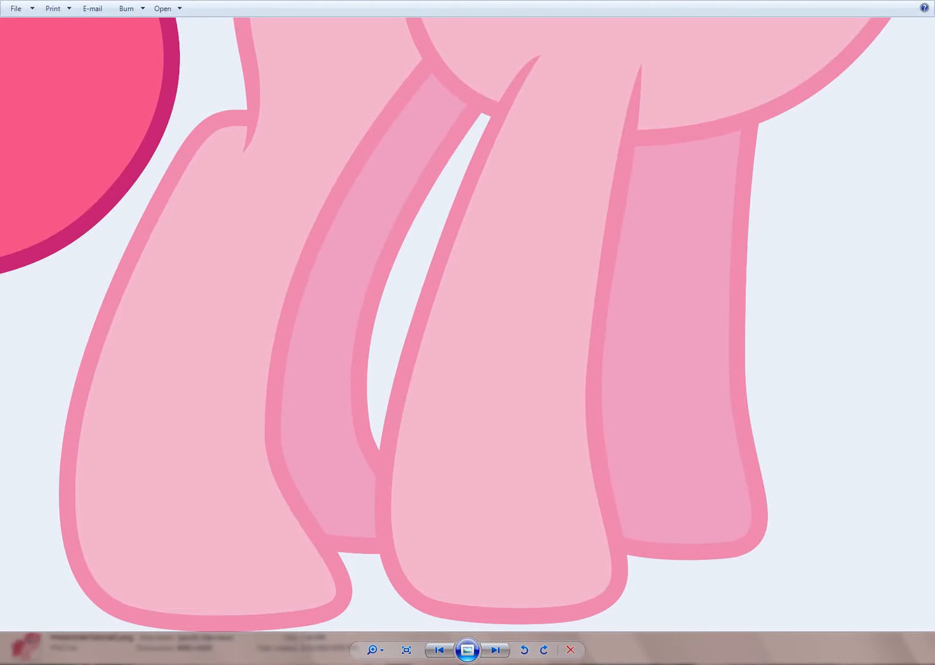
- Examine the body, face, eyes and mane of the exported pony for flaws in the outlines
{"action": "left_click_drag", "start_coordinate": [565, 176], "coordinate": [438, 538]}
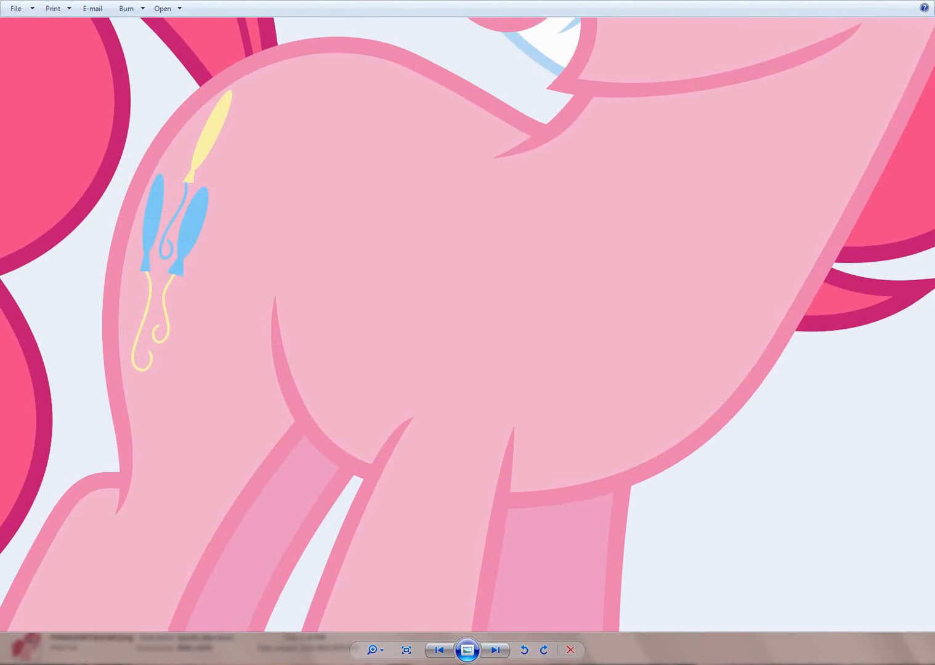
{"action": "left_click_drag", "start_coordinate": [548, 258], "coordinate": [386, 393]}
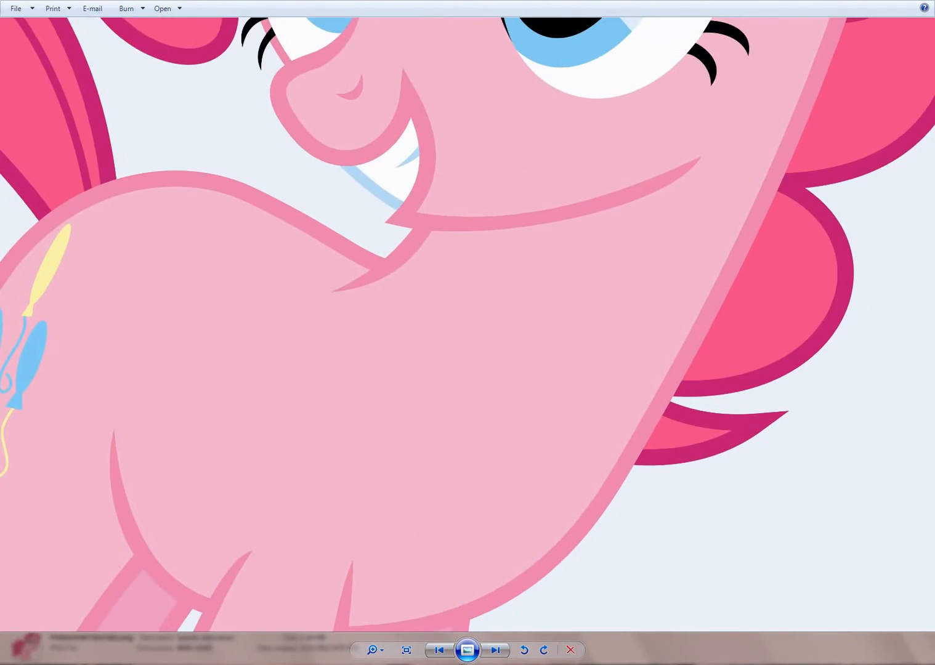
{"action": "left_click_drag", "start_coordinate": [534, 281], "coordinate": [400, 383]}
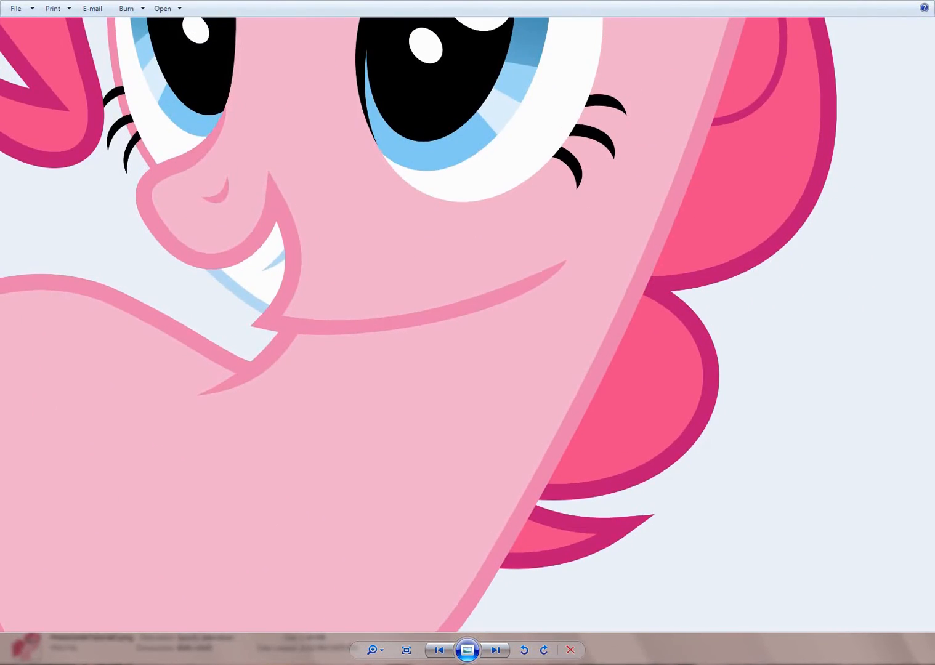
{"action": "left_click_drag", "start_coordinate": [467, 179], "coordinate": [467, 487]}
{"action": "left_click_drag", "start_coordinate": [467, 178], "coordinate": [468, 493]}
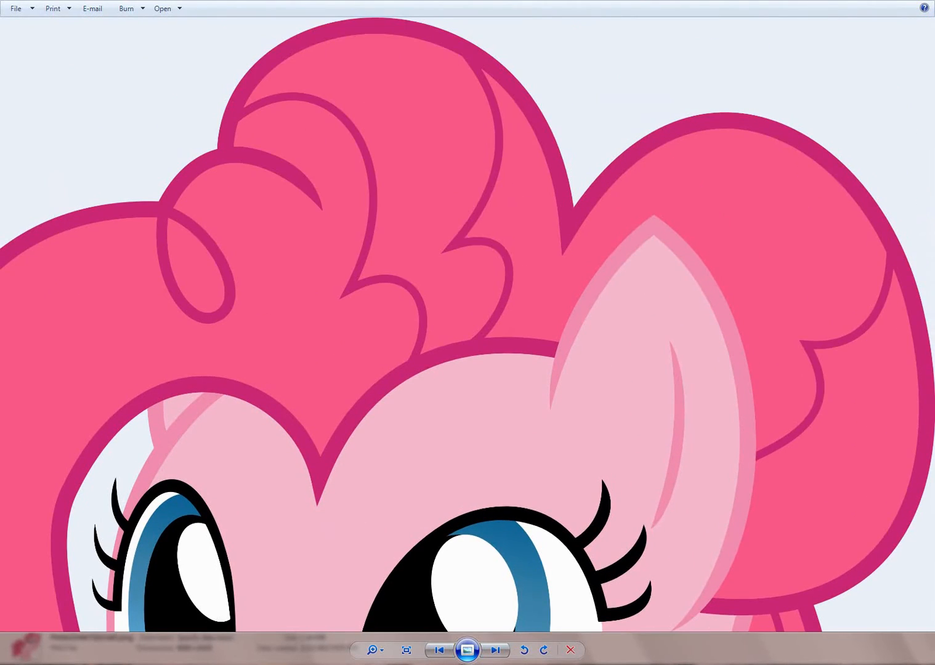
{"action": "left_click_drag", "start_coordinate": [467, 332], "coordinate": [550, 332]}
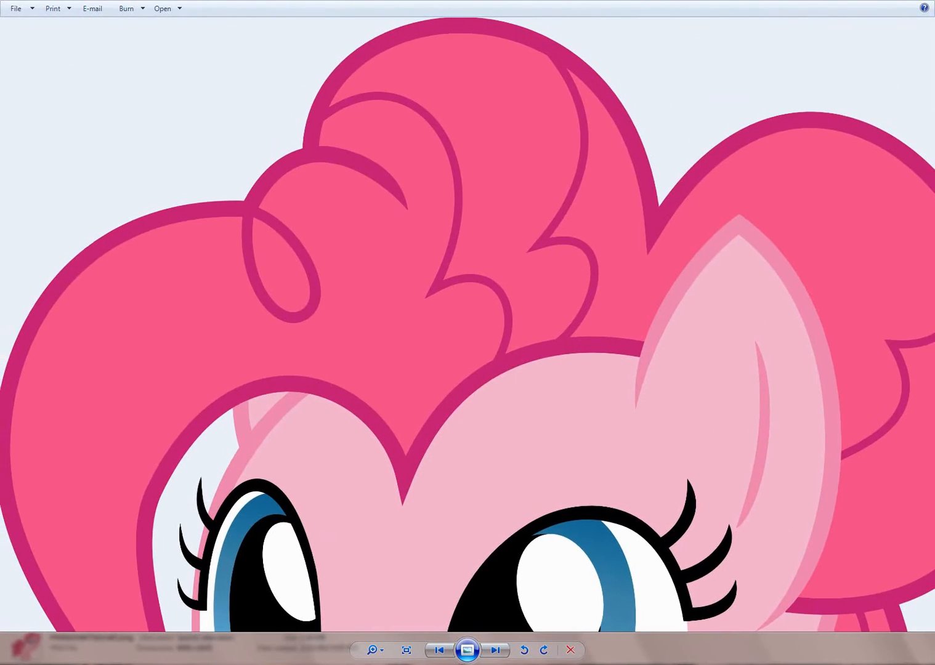
{"action": "left_click_drag", "start_coordinate": [313, 396], "coordinate": [621, 269]}
{"action": "left_click_drag", "start_coordinate": [467, 419], "coordinate": [466, 247]}
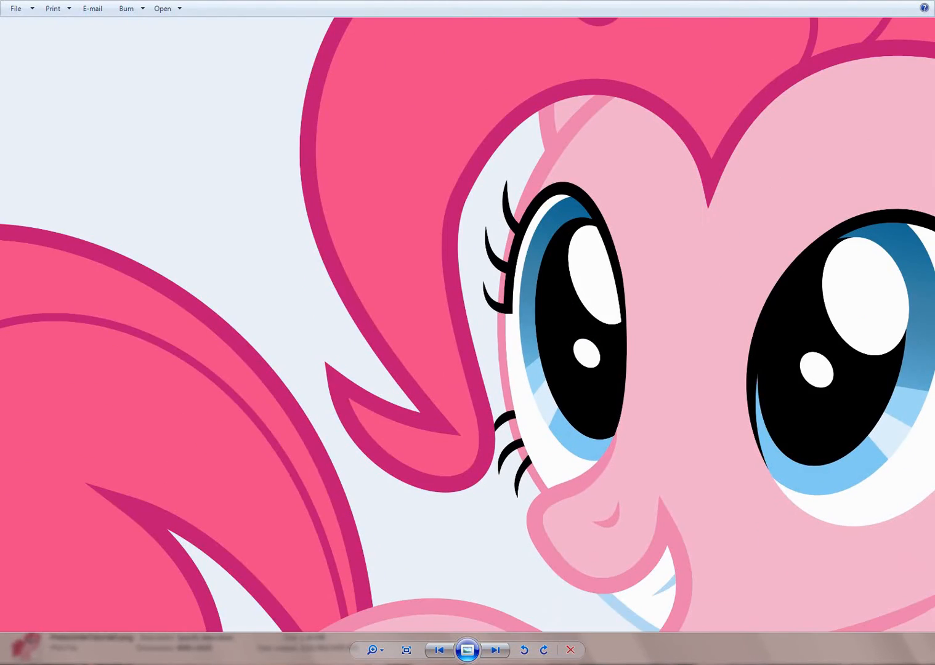
{"action": "left_click_drag", "start_coordinate": [583, 353], "coordinate": [351, 312]}
{"action": "left_click_drag", "start_coordinate": [482, 325], "coordinate": [453, 340]}
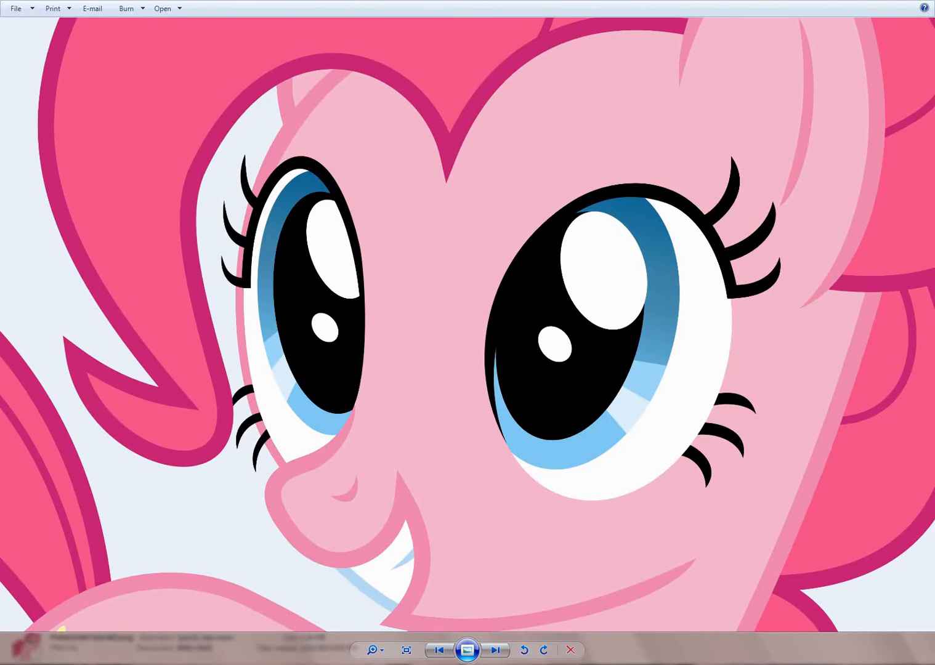
{"action": "left_click_drag", "start_coordinate": [532, 318], "coordinate": [403, 331]}
{"action": "left_click_drag", "start_coordinate": [441, 224], "coordinate": [494, 441]}
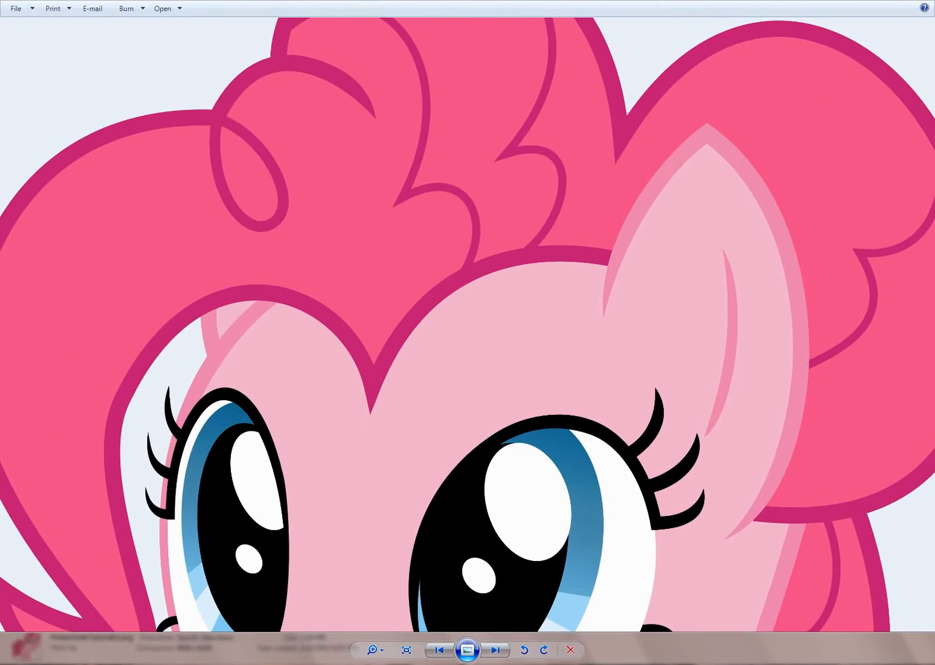
{"action": "left_click_drag", "start_coordinate": [370, 431], "coordinate": [531, 235]}
{"action": "left_click_drag", "start_coordinate": [492, 462], "coordinate": [506, 243]}
- Check the line joints at the mouth corner and teeth at pixel level, and return to the full image
{"action": "scroll", "coordinate": [513, 452], "scroll_direction": "up", "scroll_amount": 5}
{"action": "scroll", "coordinate": [451, 417], "scroll_direction": "up", "scroll_amount": 5}
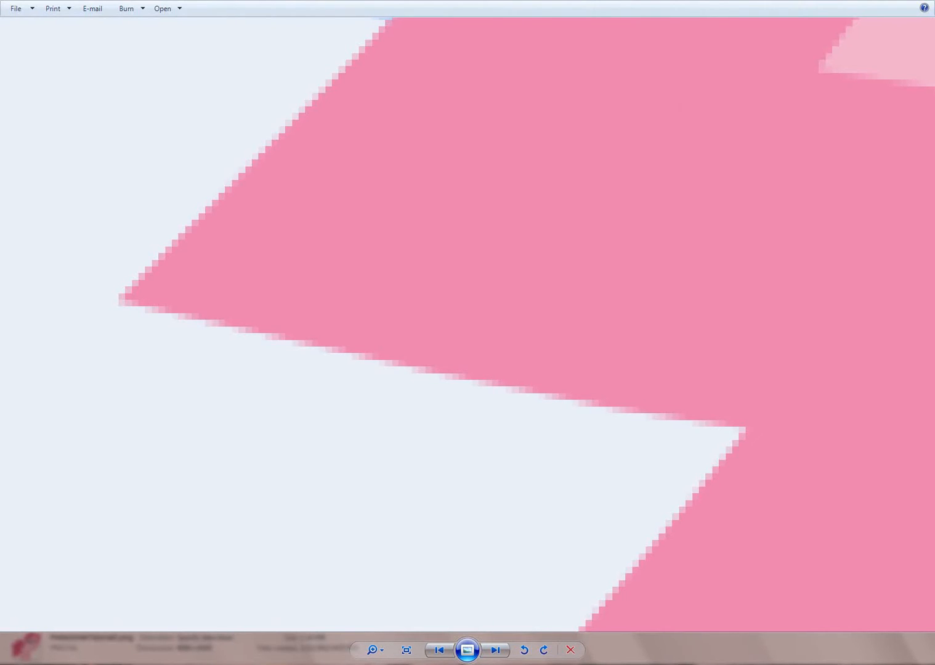
{"action": "scroll", "coordinate": [474, 305], "scroll_direction": "down", "scroll_amount": 6}
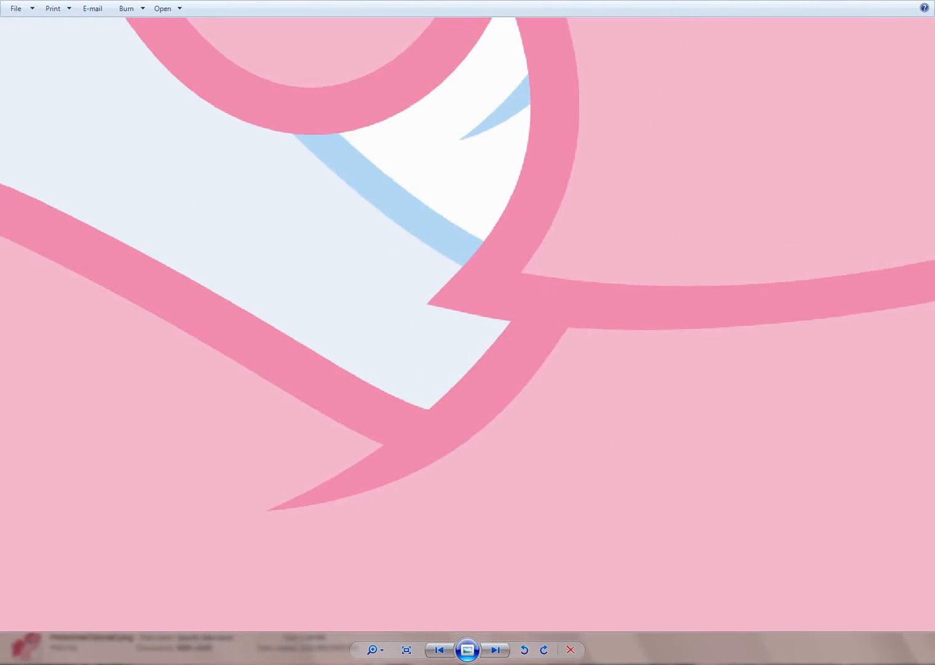
{"action": "scroll", "coordinate": [471, 295], "scroll_direction": "up", "scroll_amount": 8}
{"action": "left_click_drag", "start_coordinate": [442, 271], "coordinate": [468, 488]}
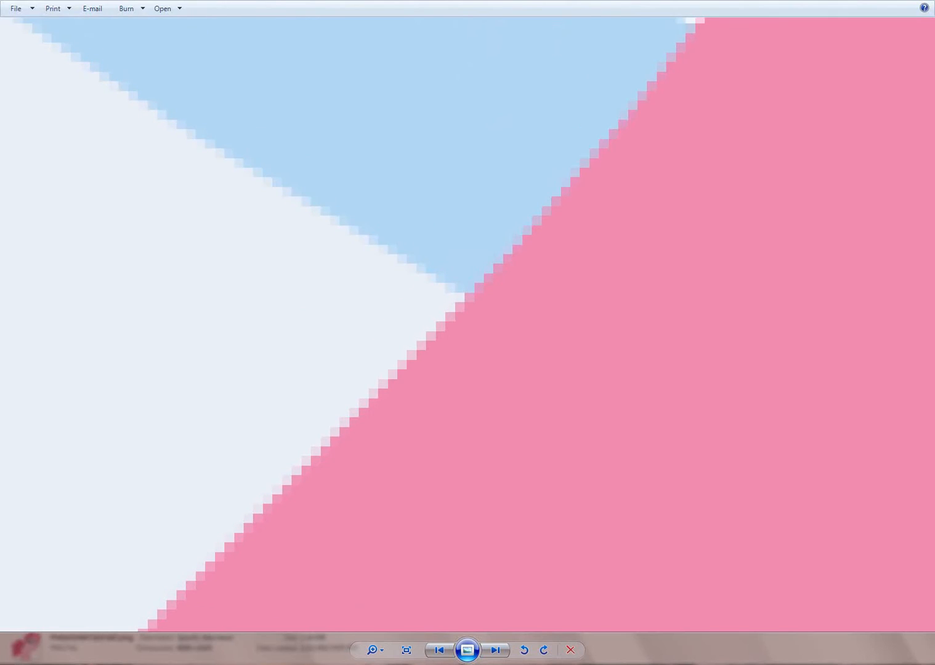
{"action": "scroll", "coordinate": [468, 327], "scroll_direction": "down", "scroll_amount": 6}
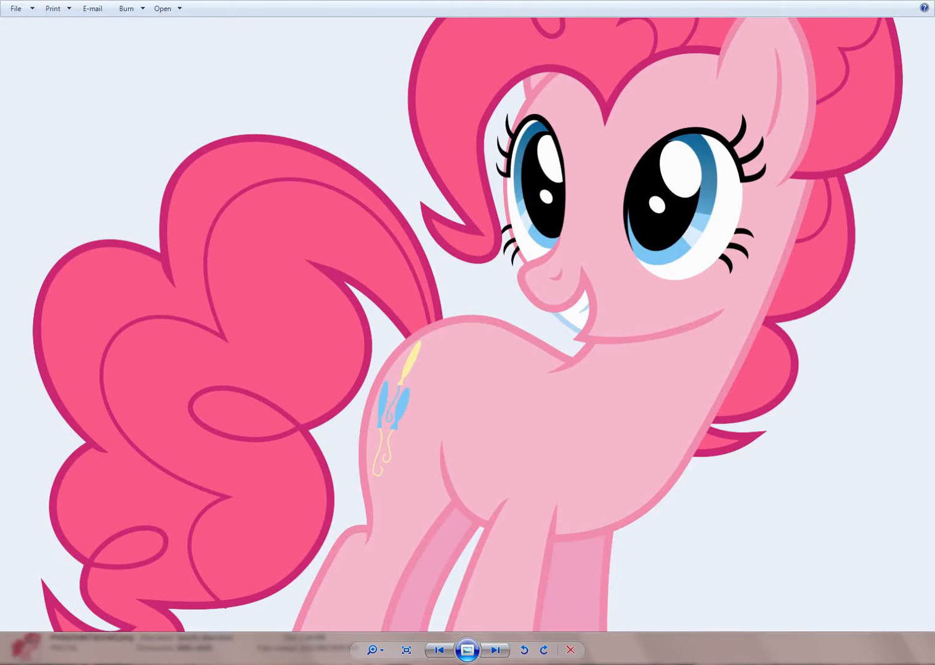
{"action": "scroll", "coordinate": [459, 326], "scroll_direction": "down", "scroll_amount": 2}
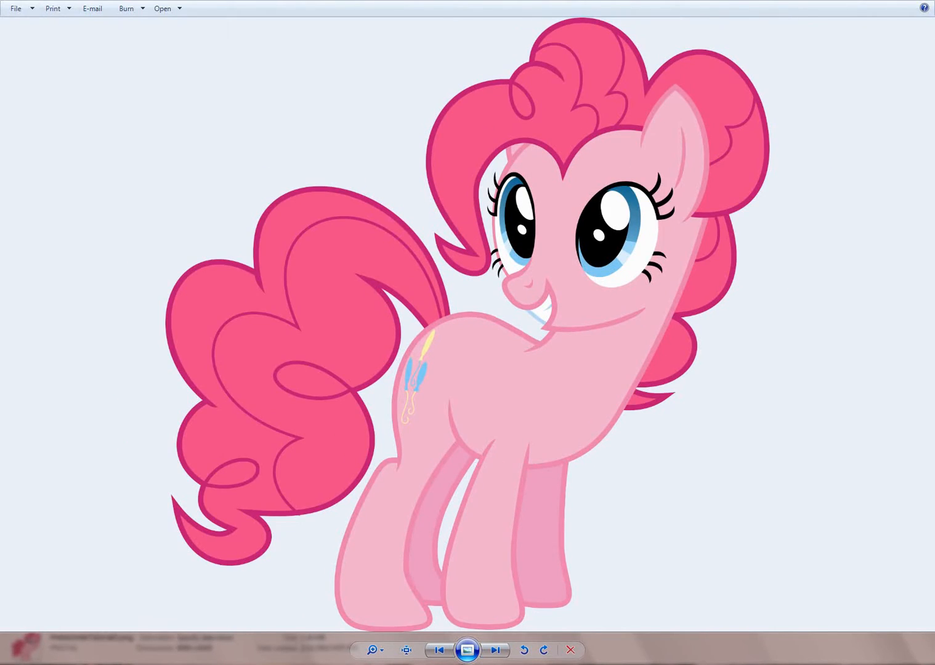
- Close the image viewer, switch back to Inkscape and close the bitmap export settings
{"action": "key", "text": "alt+F4"}
{"action": "key", "text": "alt+Tab"}
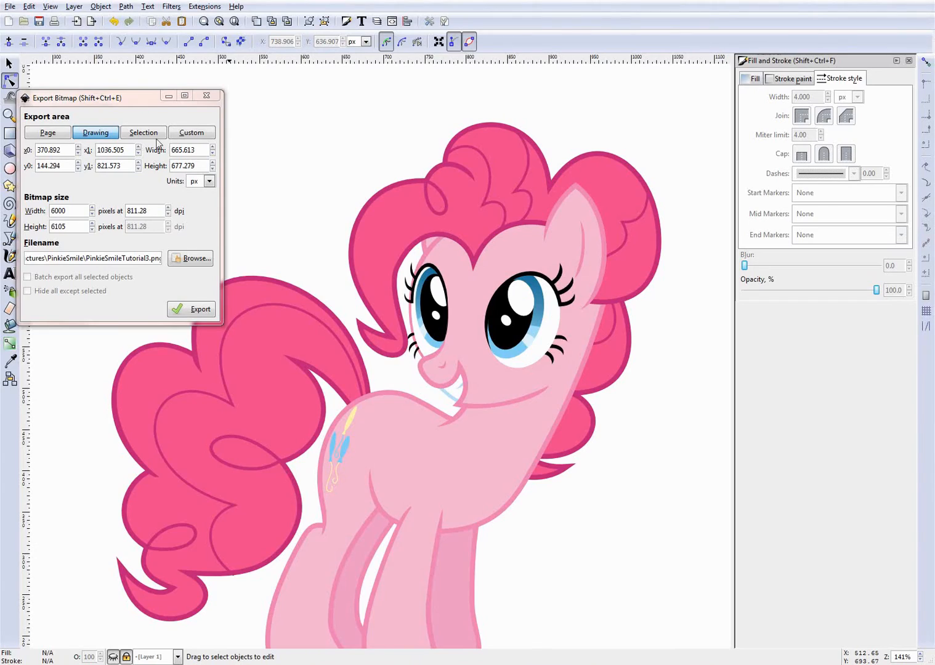
{"action": "left_click", "coordinate": [206, 94]}
- Move the end node of the thin inner line at the tail's lower edge up inside the dark outline, and save the document
{"action": "scroll", "coordinate": [259, 443], "scroll_direction": "down", "scroll_amount": 6}
{"action": "scroll", "coordinate": [233, 439], "scroll_direction": "up", "scroll_amount": 3, "text": "ctrl"}
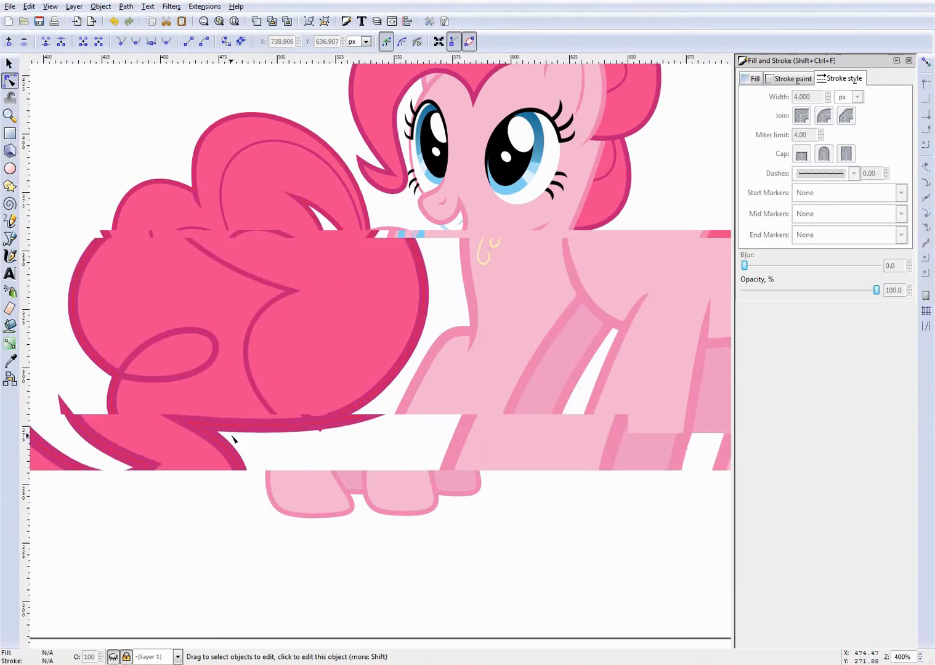
{"action": "scroll", "coordinate": [233, 439], "scroll_direction": "up", "scroll_amount": 4, "text": "ctrl"}
{"action": "left_click", "coordinate": [430, 432]}
{"action": "left_click_drag", "start_coordinate": [437, 427], "coordinate": [435, 406]}
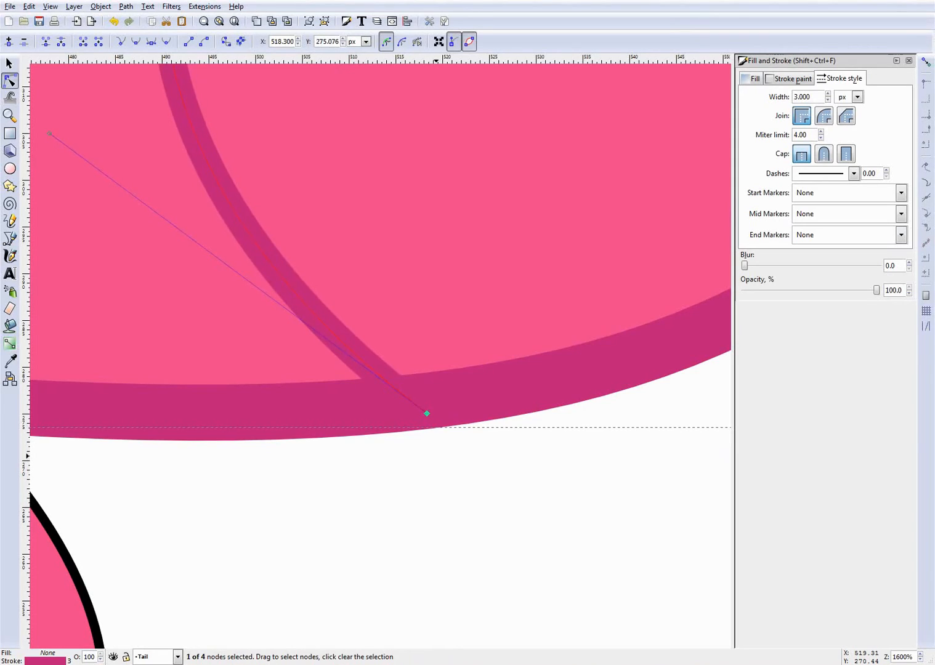
{"action": "left_click", "coordinate": [438, 458]}
{"action": "scroll", "coordinate": [401, 473], "scroll_direction": "down", "scroll_amount": 7, "text": "ctrl"}
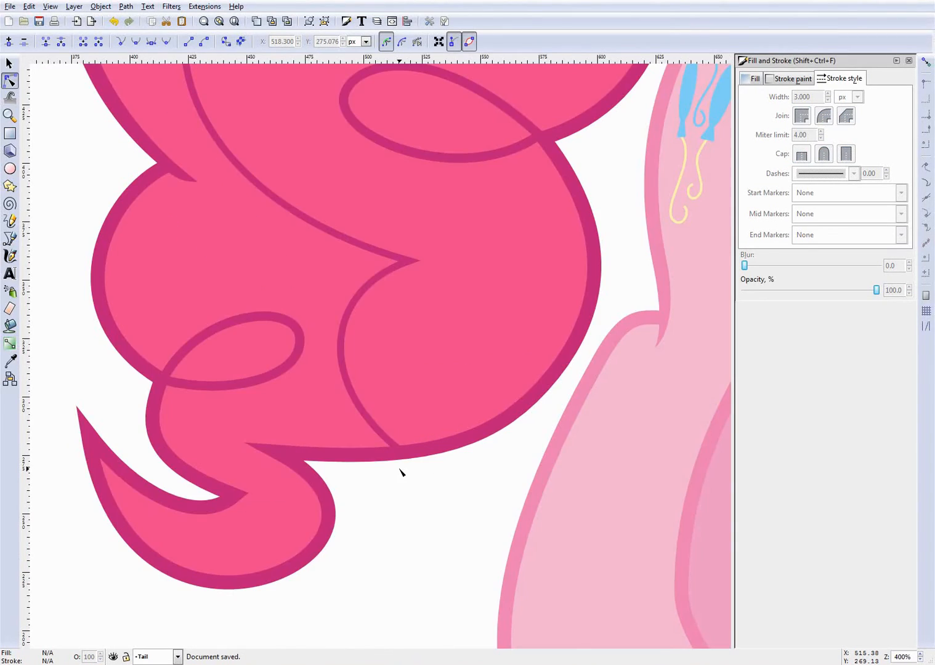
- Extend the pointed tip of the dark outline at the tail's outer notch further down into the tail, and deselect the path
{"action": "scroll", "coordinate": [305, 355], "scroll_direction": "up", "scroll_amount": 7, "text": "ctrl"}
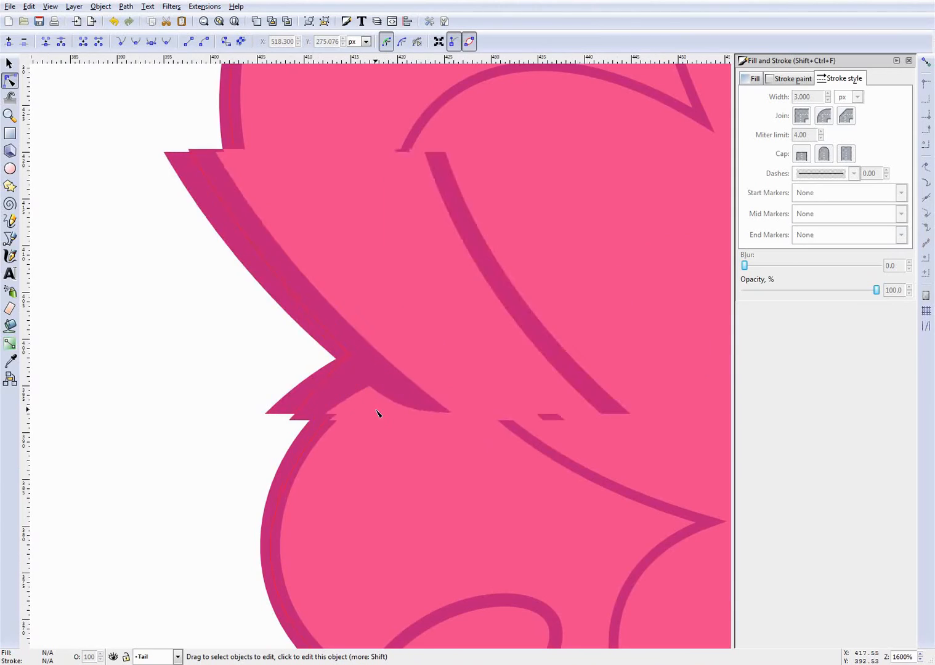
{"action": "left_click", "coordinate": [413, 393]}
{"action": "left_click_drag", "start_coordinate": [486, 417], "coordinate": [514, 442]}
{"action": "left_click", "coordinate": [336, 353]}
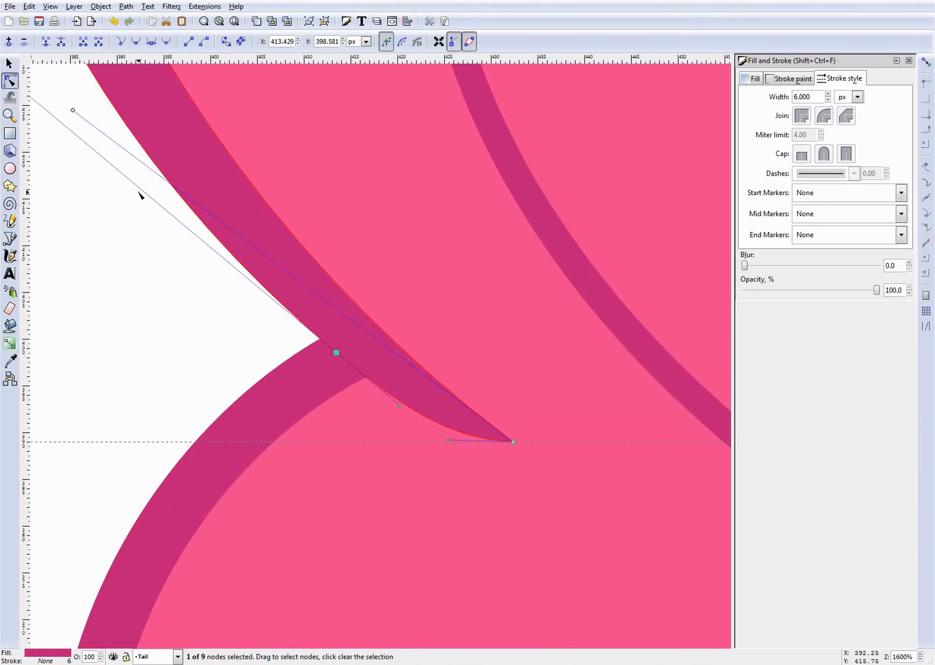
{"action": "left_click", "coordinate": [205, 319]}
{"action": "left_click", "coordinate": [205, 319]}
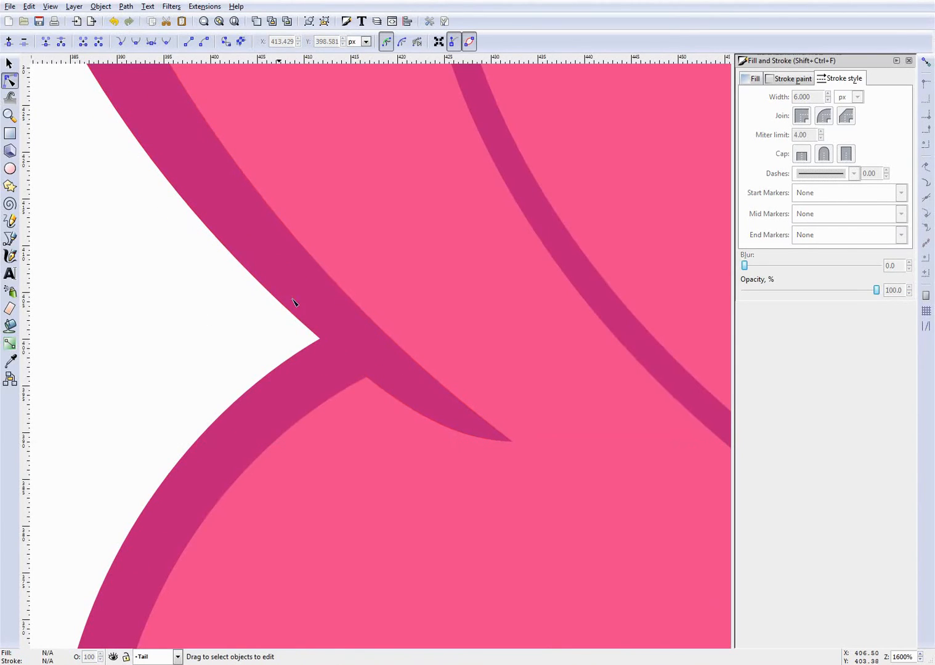
{"action": "scroll", "coordinate": [293, 302], "scroll_direction": "down", "scroll_amount": 7}
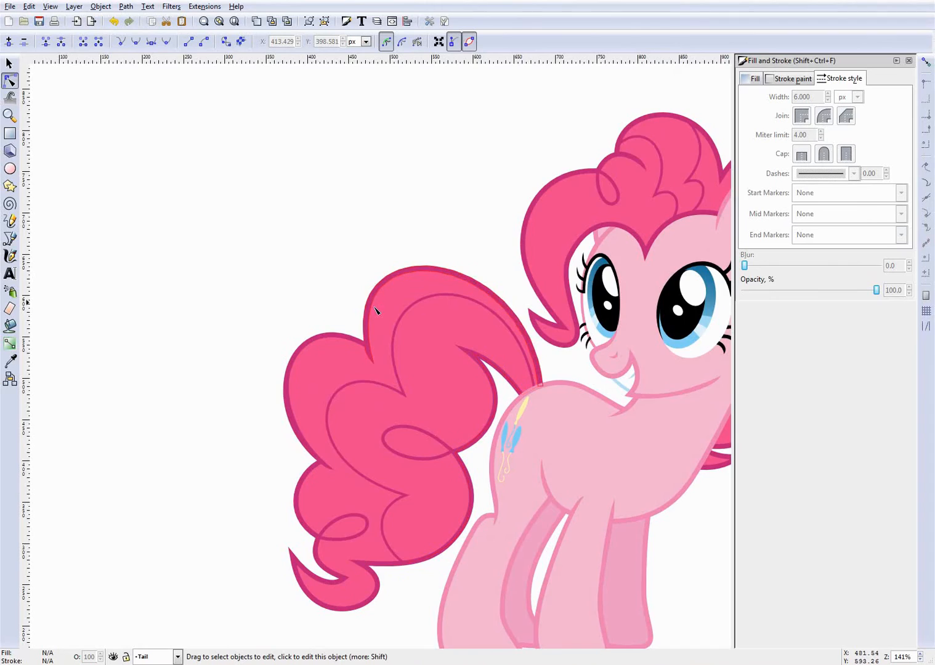
- Move the tip node of the dark outline at the notch between the tail's two upper curls deeper into the tail, and deselect the path
{"action": "scroll", "coordinate": [376, 310], "scroll_direction": "up", "scroll_amount": 6}
{"action": "left_click", "coordinate": [373, 298]}
{"action": "left_click_drag", "start_coordinate": [428, 330], "coordinate": [438, 353]}
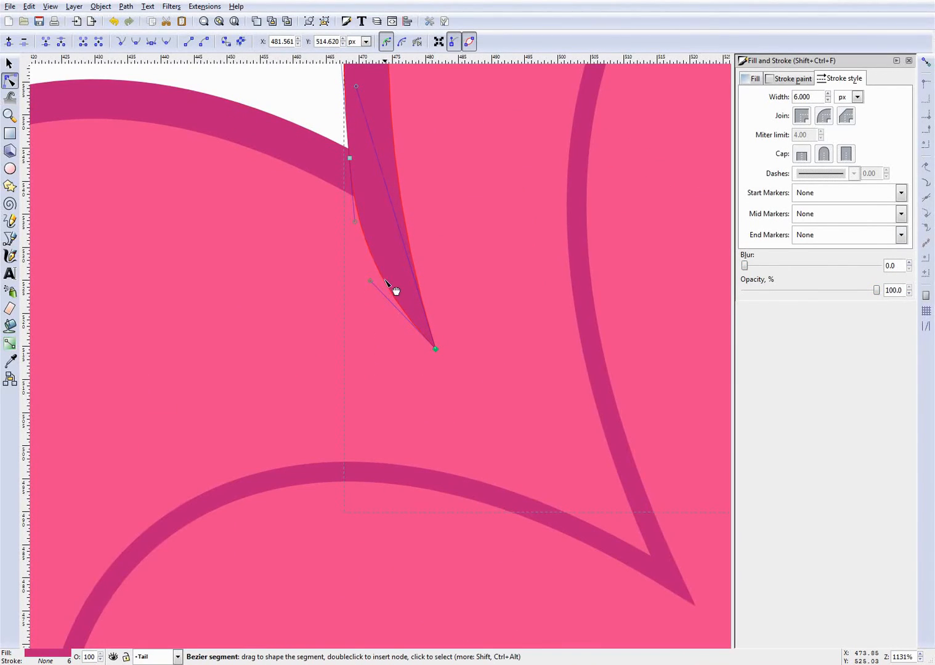
{"action": "left_click", "coordinate": [347, 323]}
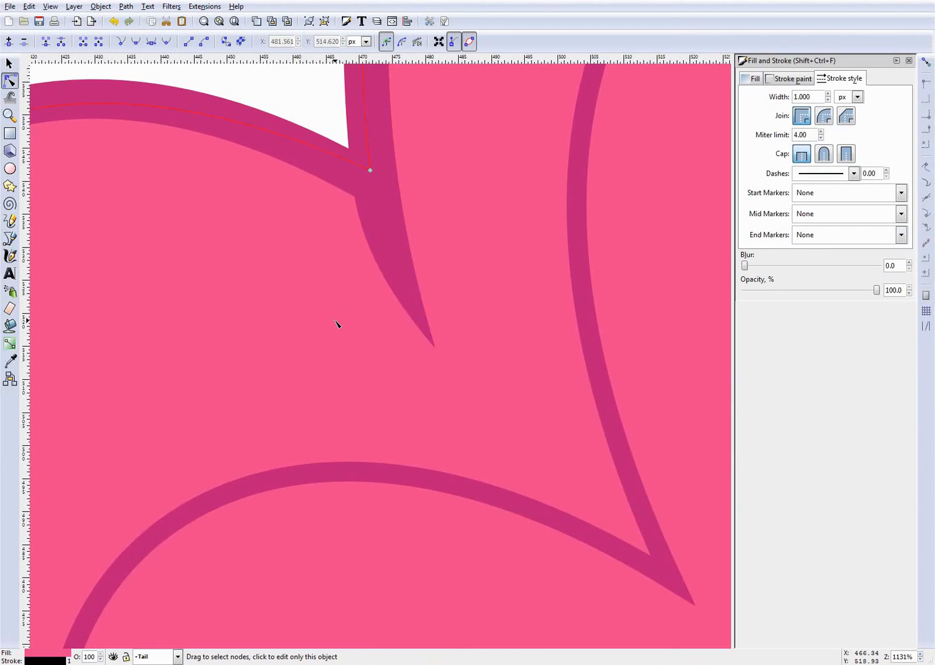
{"action": "left_click", "coordinate": [339, 264]}
{"action": "key", "text": "1"}
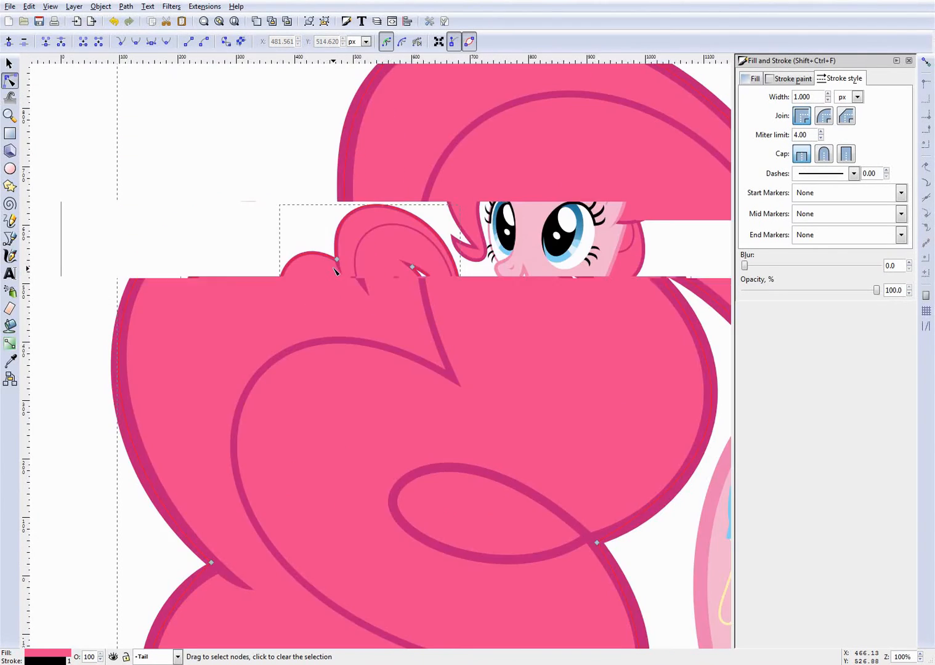
{"action": "left_click", "coordinate": [648, 349]}
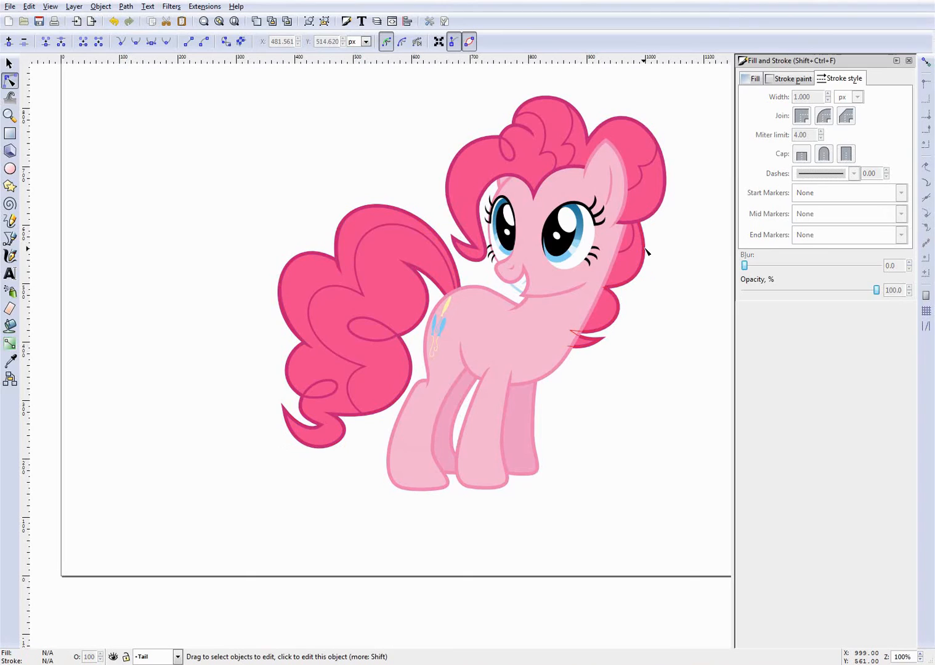
- Bend the outline segment below the white gap at the tail's curled lower end slightly upward
{"action": "scroll", "coordinate": [653, 185], "scroll_direction": "up", "scroll_amount": 2}
{"action": "scroll", "coordinate": [521, 249], "scroll_direction": "up", "scroll_amount": 5}
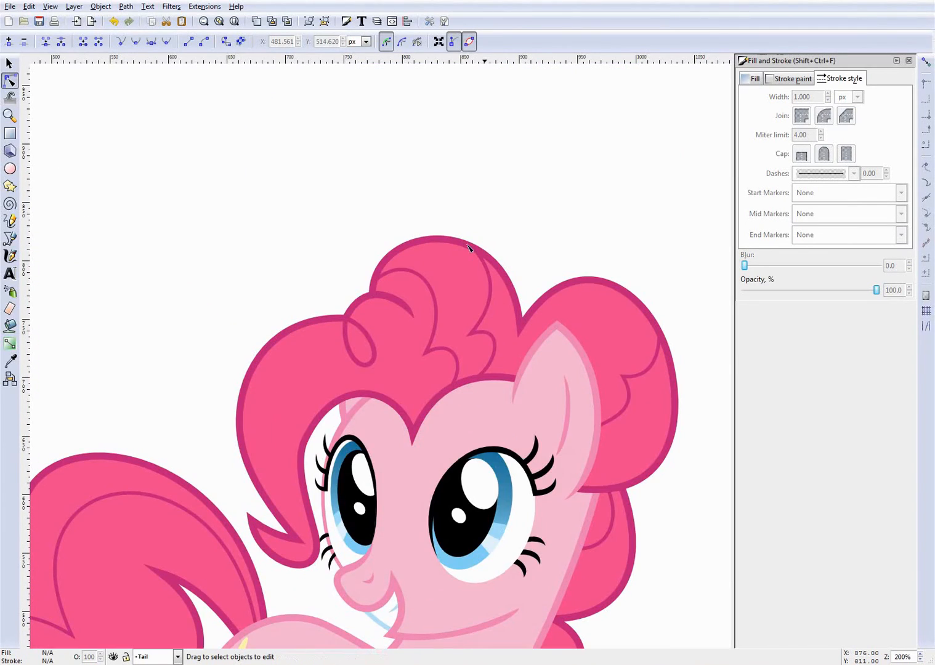
{"action": "scroll", "coordinate": [386, 327], "scroll_direction": "up", "scroll_amount": 4}
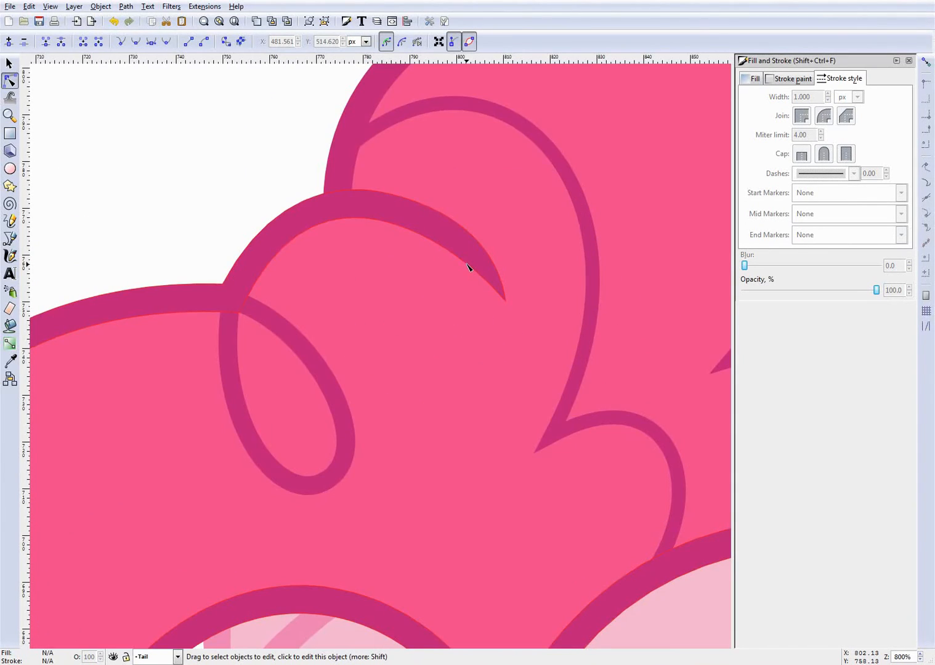
{"action": "scroll", "coordinate": [440, 313], "scroll_direction": "down", "scroll_amount": 4}
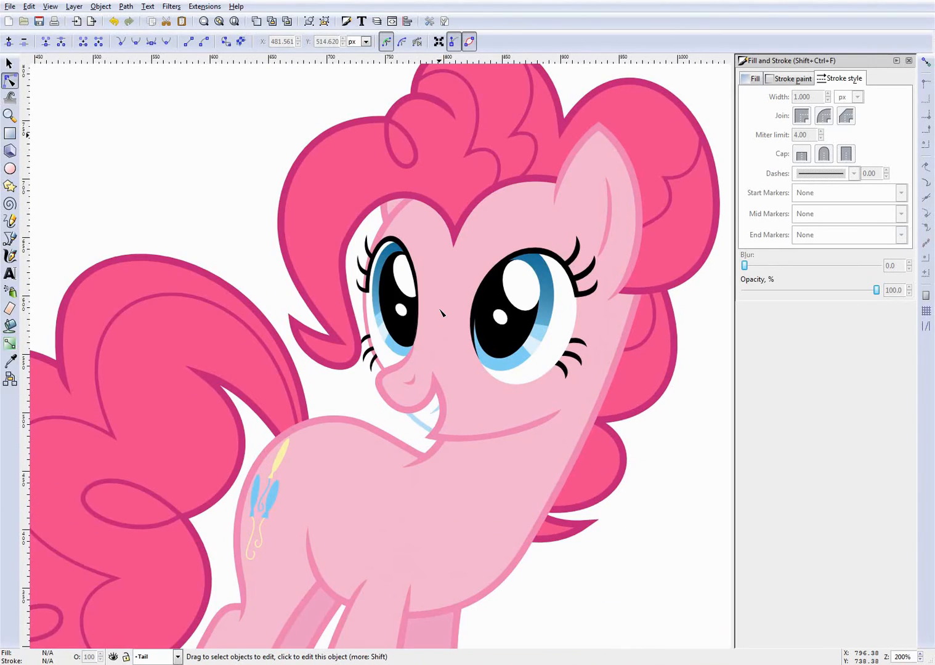
{"action": "scroll", "coordinate": [440, 313], "scroll_direction": "down", "scroll_amount": 2}
{"action": "scroll", "coordinate": [250, 501], "scroll_direction": "up", "scroll_amount": 5}
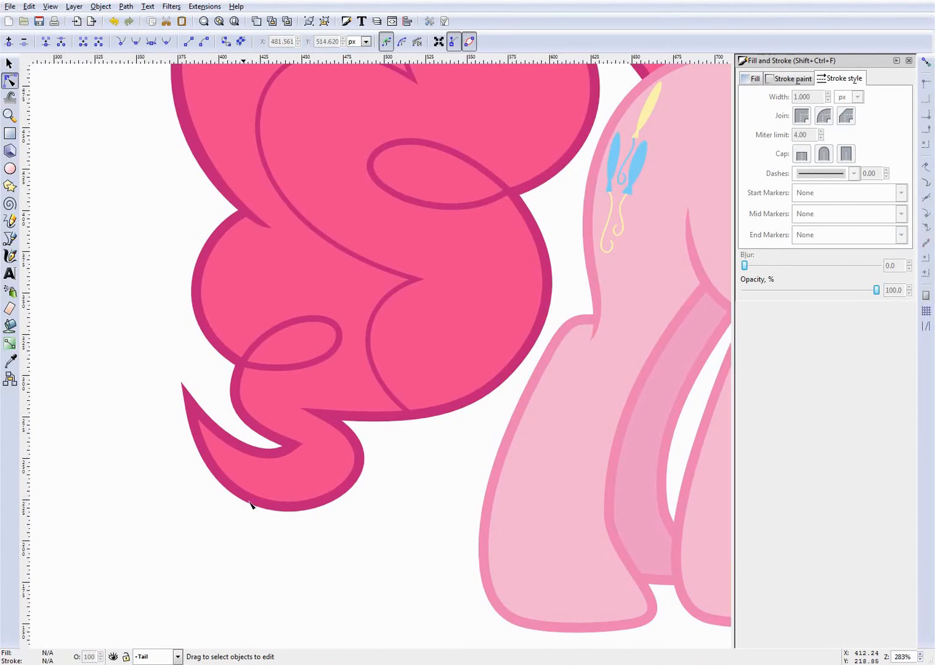
{"action": "left_click", "coordinate": [274, 468]}
{"action": "scroll", "coordinate": [249, 443], "scroll_direction": "up", "scroll_amount": 3}
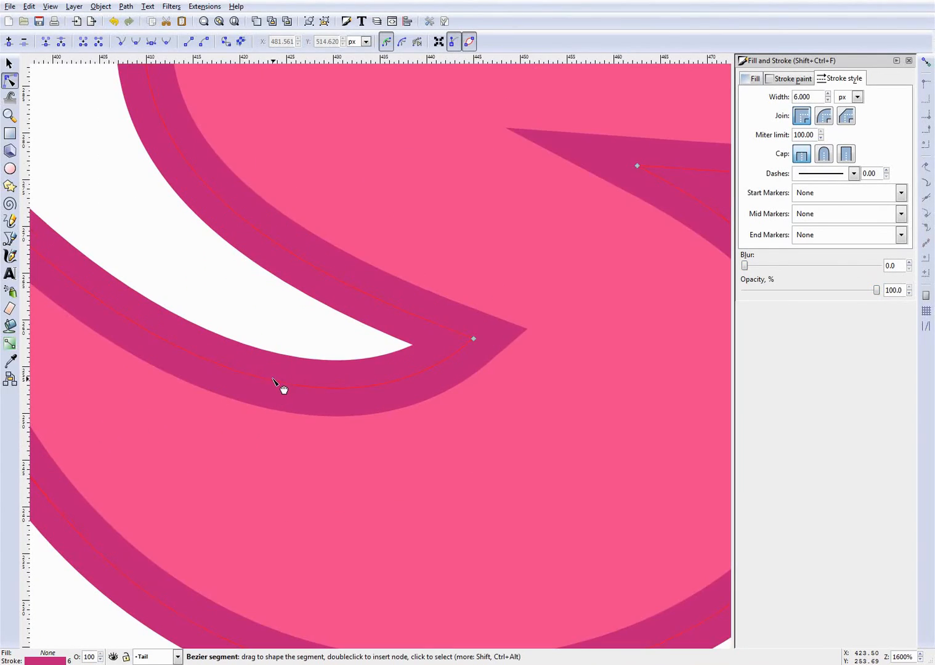
{"action": "left_click_drag", "start_coordinate": [275, 379], "coordinate": [272, 375]}
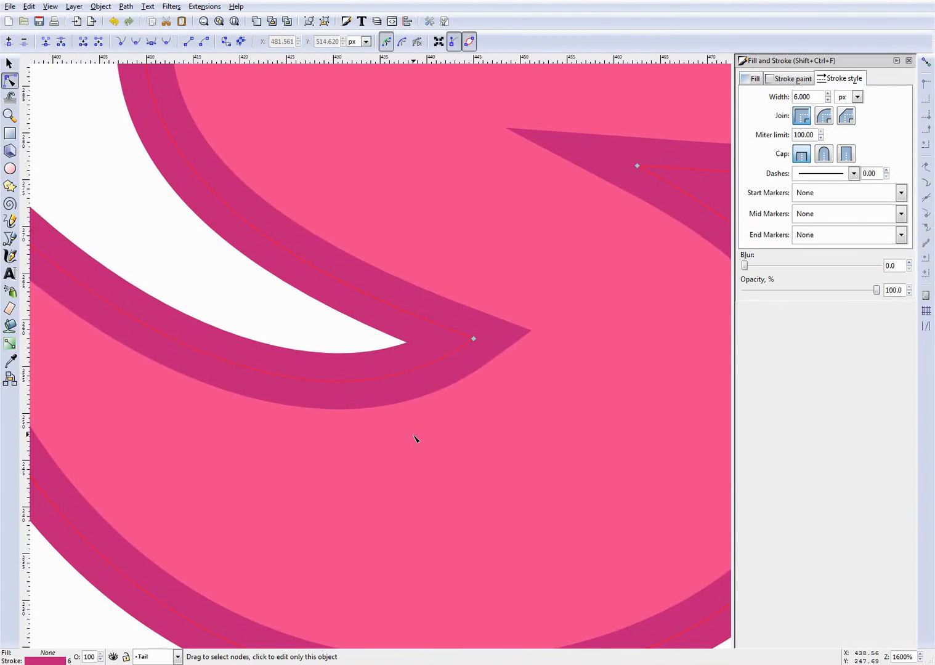
- Delete the surplus node on the inner edge of the mane outline beside the far eye, and reshape the resulting segment to follow the fringe
{"action": "scroll", "coordinate": [400, 411], "scroll_direction": "down", "scroll_amount": 7}
{"action": "scroll", "coordinate": [398, 411], "scroll_direction": "down", "scroll_amount": 2}
{"action": "scroll", "coordinate": [511, 219], "scroll_direction": "up", "scroll_amount": 6}
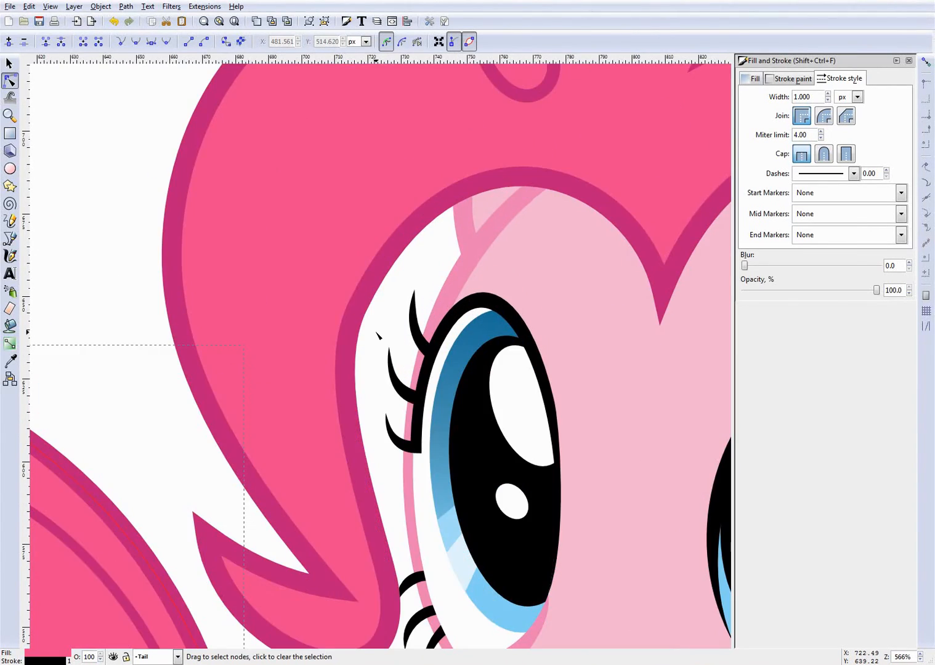
{"action": "left_click", "coordinate": [369, 329]}
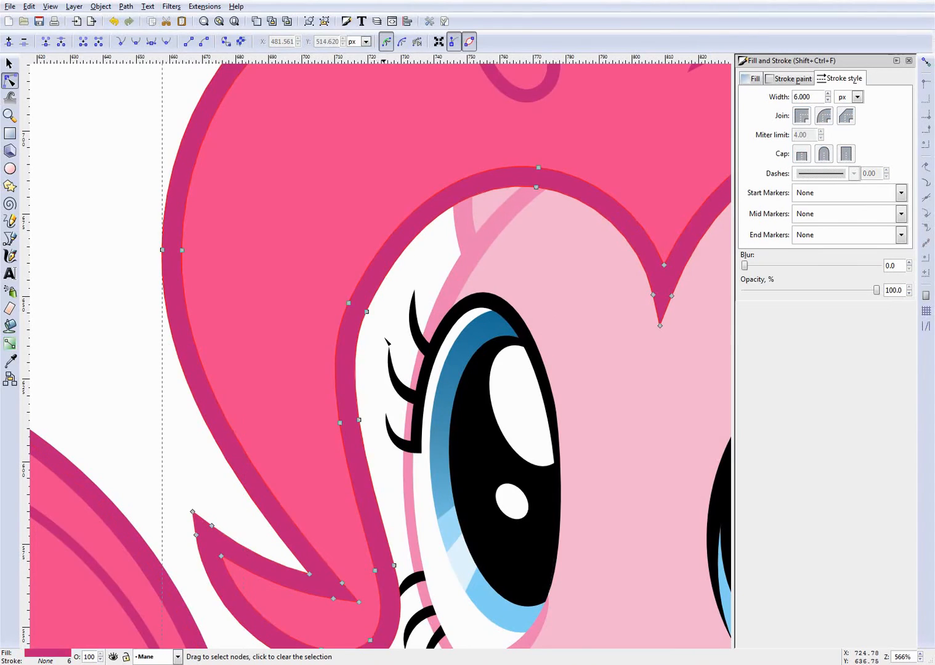
{"action": "scroll", "coordinate": [372, 328], "scroll_direction": "up", "scroll_amount": 2}
{"action": "scroll", "coordinate": [373, 327], "scroll_direction": "down", "scroll_amount": 1}
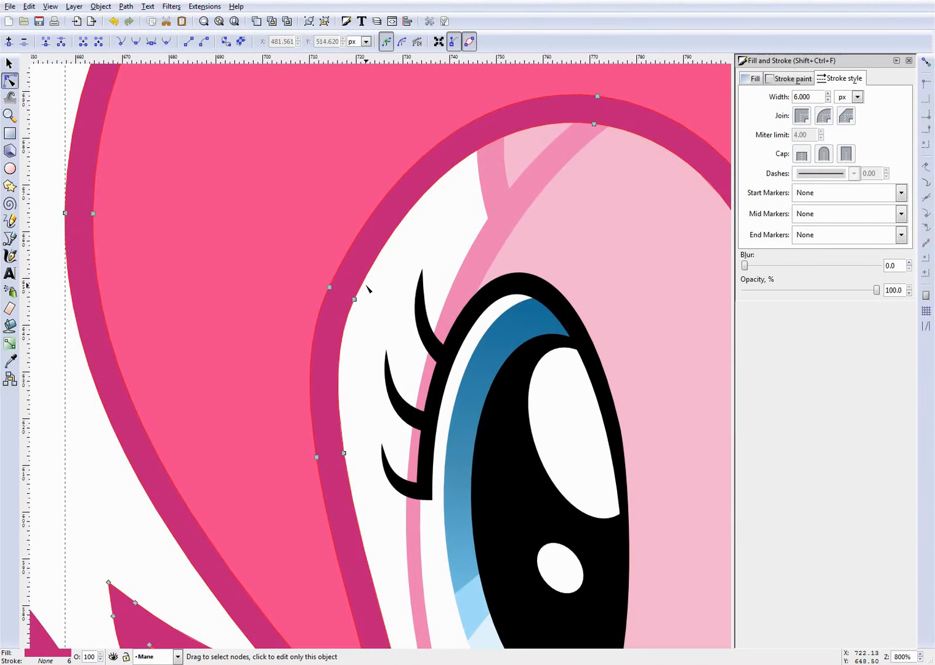
{"action": "left_click_drag", "start_coordinate": [368, 288], "coordinate": [351, 307]}
{"action": "key", "text": "Delete"}
{"action": "left_click_drag", "start_coordinate": [375, 270], "coordinate": [428, 211]}
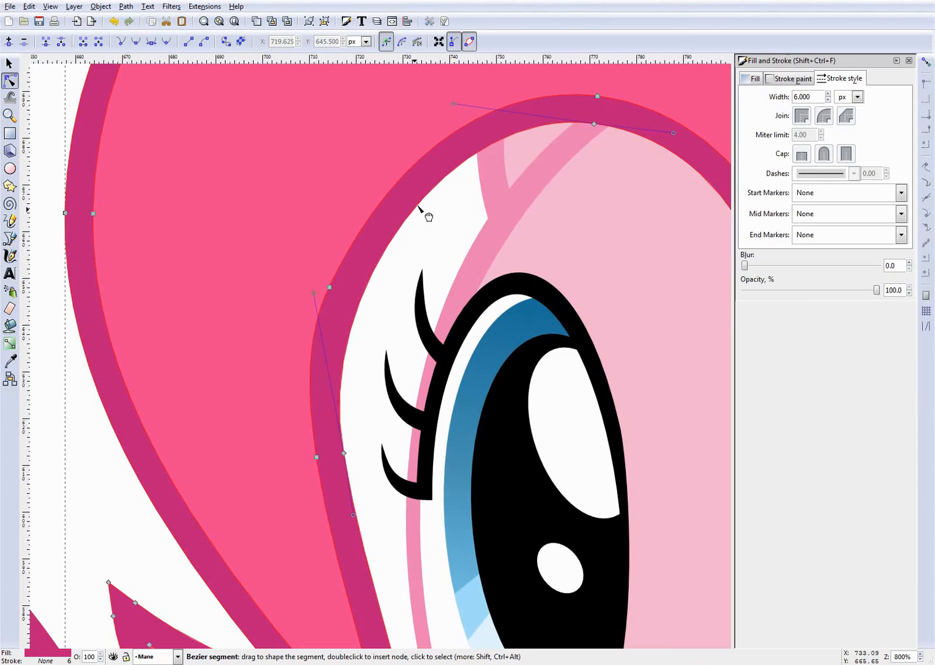
- Make the two end nodes of the reshaped inner mane segment smooth, and fine-tune its curve beside the eyelashes
{"action": "left_click", "coordinate": [343, 453]}
{"action": "left_click", "coordinate": [135, 41]}
{"action": "left_click_drag", "start_coordinate": [577, 116], "coordinate": [606, 134]}
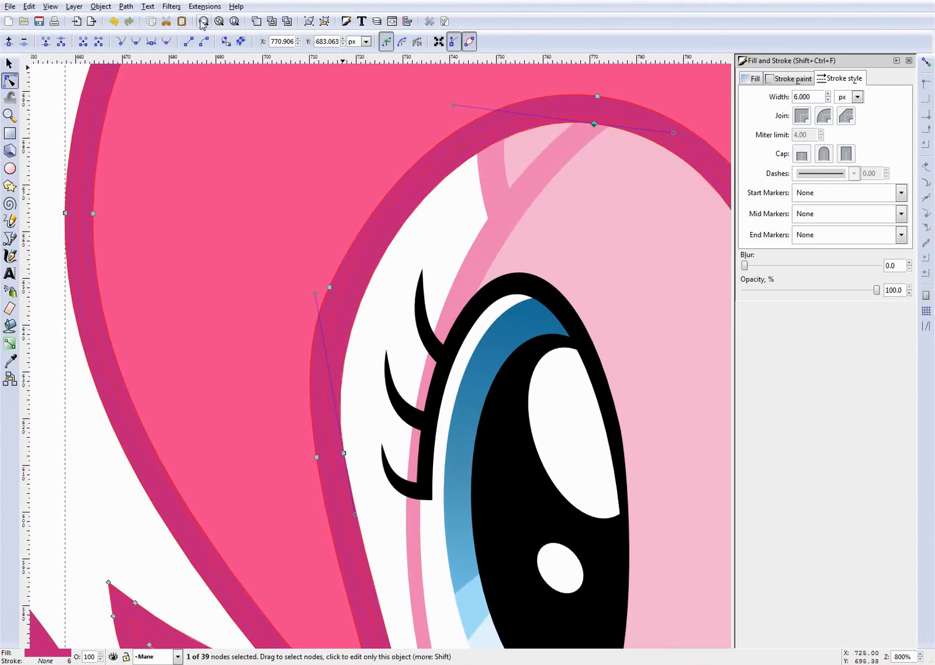
{"action": "left_click", "coordinate": [136, 41]}
{"action": "scroll", "coordinate": [325, 330], "scroll_direction": "up", "scroll_amount": 1}
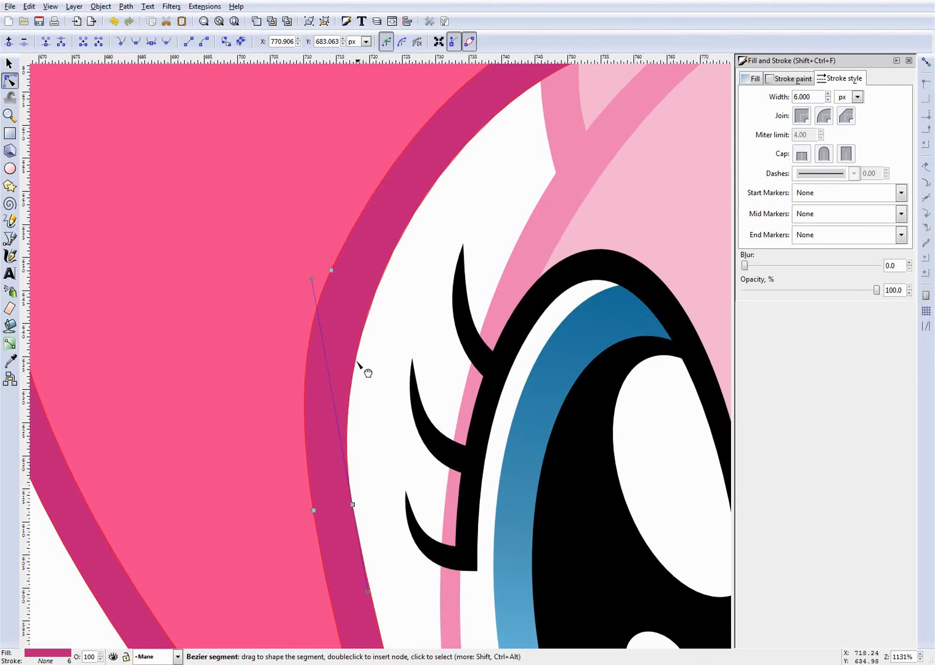
{"action": "left_click_drag", "start_coordinate": [354, 378], "coordinate": [355, 378]}
- Delete the matching node on the outer edge of the mane outline beside the far eye, and bend the segment outward
{"action": "scroll", "coordinate": [439, 297], "scroll_direction": "up", "scroll_amount": 4}
{"action": "scroll", "coordinate": [439, 297], "scroll_direction": "down", "scroll_amount": 2}
{"action": "scroll", "coordinate": [417, 328], "scroll_direction": "up", "scroll_amount": 1}
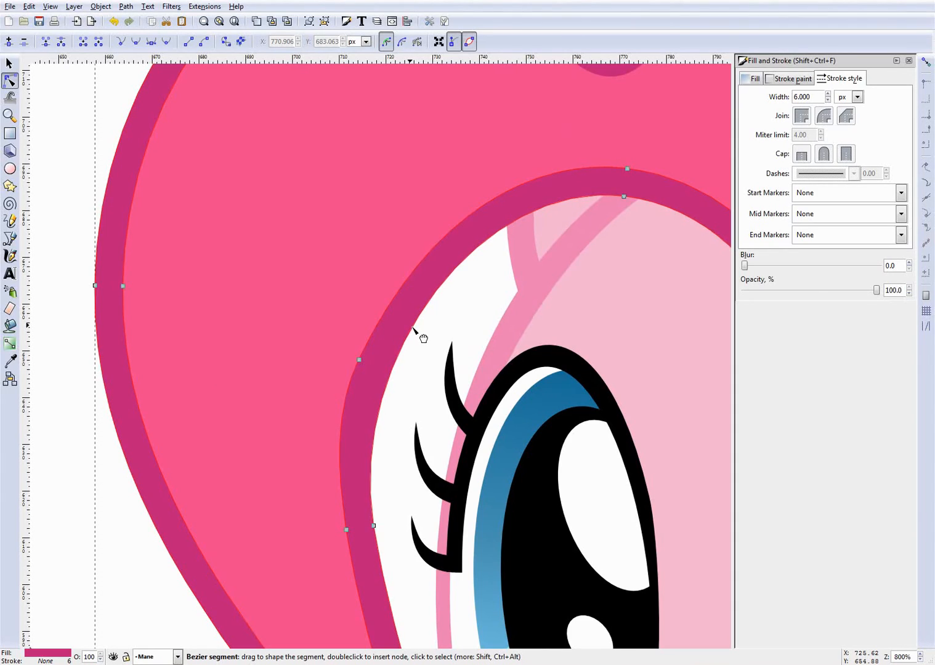
{"action": "left_click_drag", "start_coordinate": [340, 329], "coordinate": [378, 365]}
{"action": "key", "text": "Delete"}
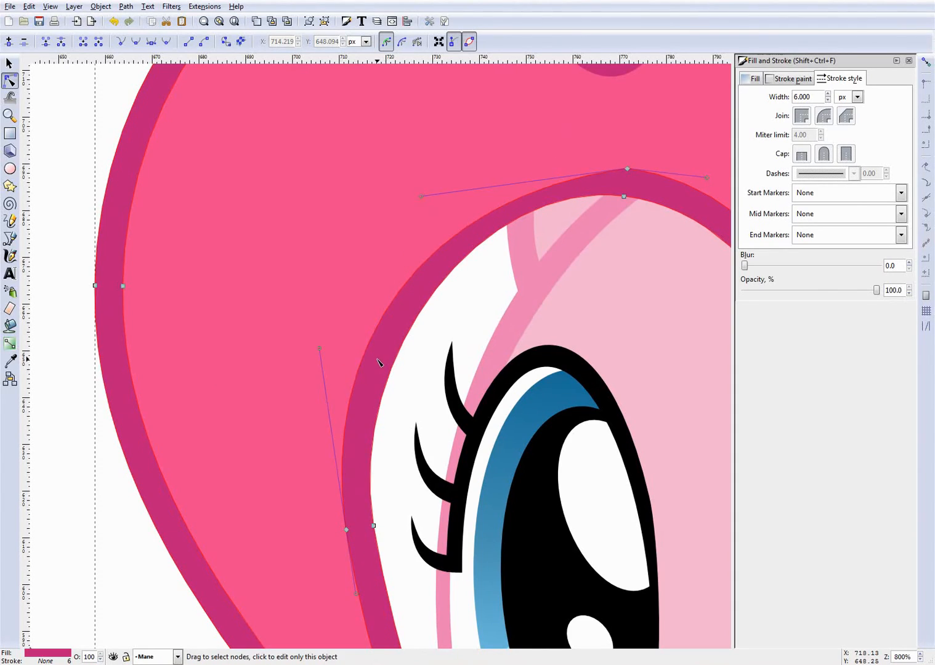
{"action": "mouse_move", "coordinate": [496, 215]}
{"action": "left_mouse_down"}
{"action": "mouse_move", "coordinate": [485, 197]}
{"action": "mouse_move", "coordinate": [494, 207]}
{"action": "left_mouse_up"}
- Make the outer-edge node above the far eye smooth, even out the outline's thickness along the fringe, and deselect the path
{"action": "left_click", "coordinate": [626, 168]}
{"action": "key", "text": "shift+s"}
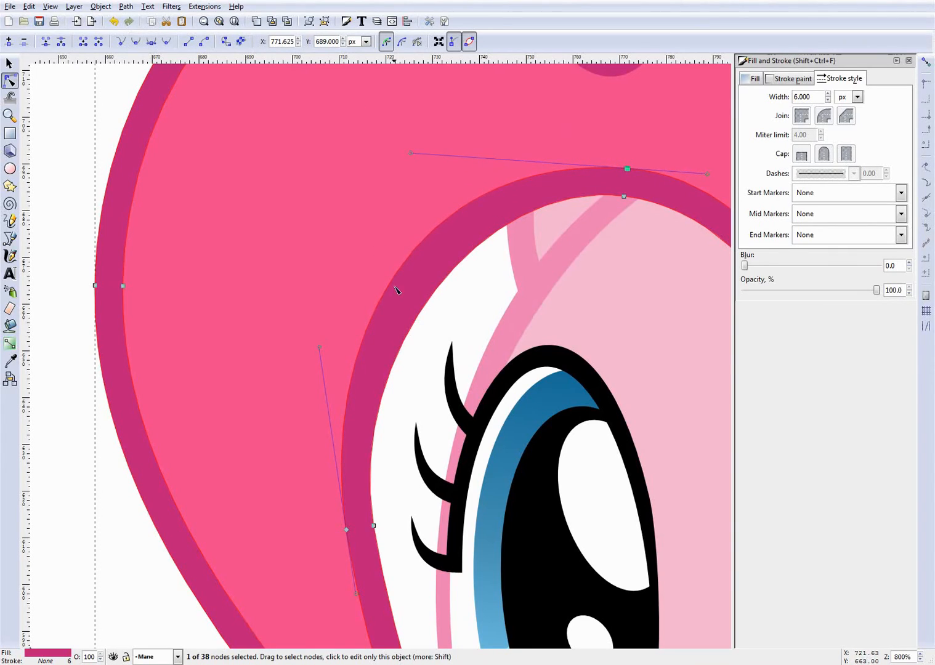
{"action": "left_click_drag", "start_coordinate": [397, 270], "coordinate": [444, 275]}
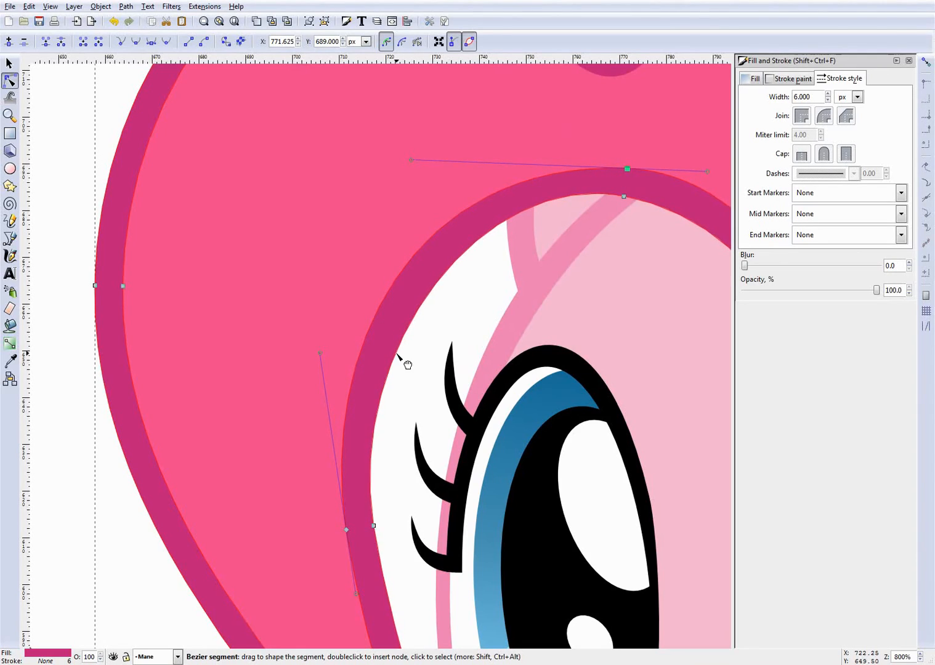
{"action": "key", "text": "Escape"}
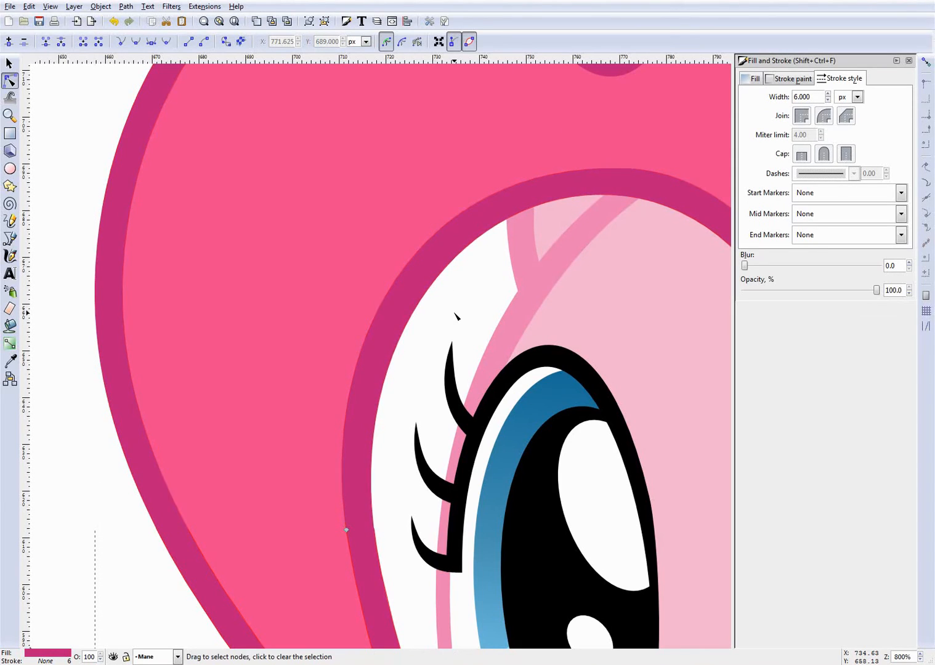
{"action": "key", "text": "Escape"}
- Pull the inner edge of the mane outline above the far eye slightly downward
{"action": "scroll", "coordinate": [446, 317], "scroll_direction": "down", "scroll_amount": 4}
{"action": "scroll", "coordinate": [528, 335], "scroll_direction": "up", "scroll_amount": 2}
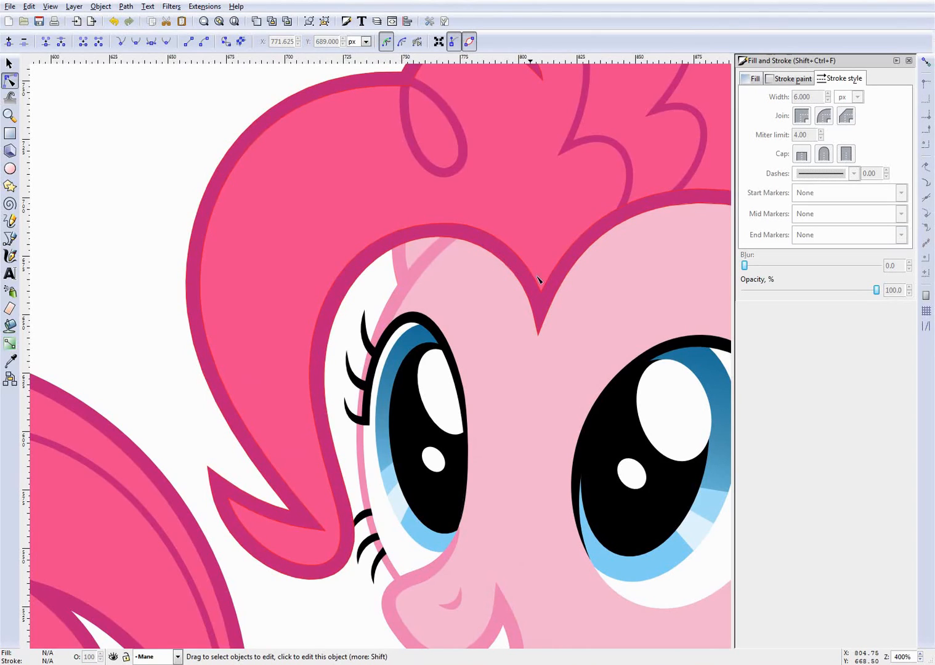
{"action": "left_click", "coordinate": [464, 249]}
{"action": "scroll", "coordinate": [464, 250], "scroll_direction": "up", "scroll_amount": 4}
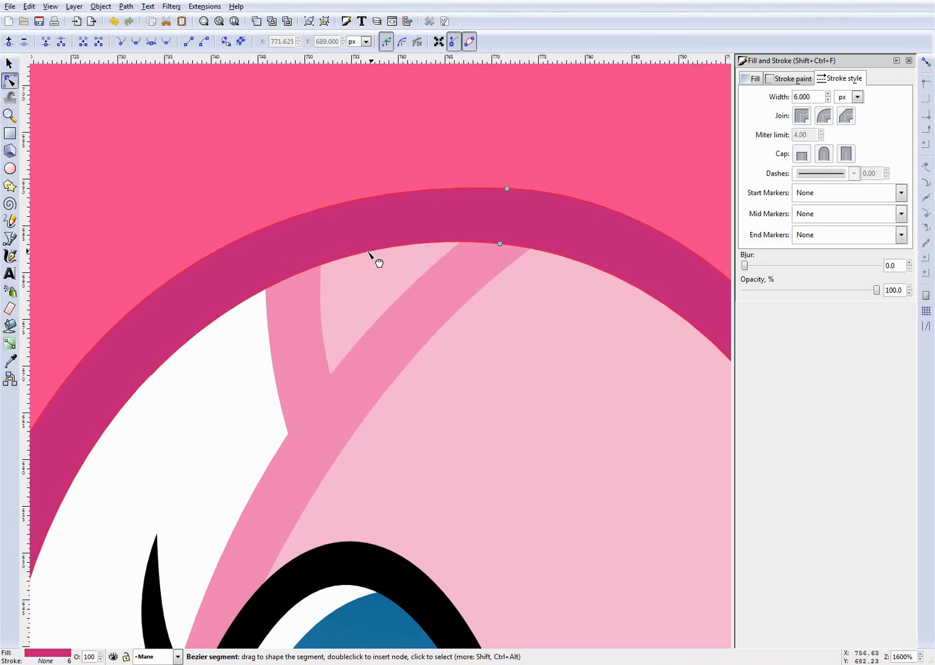
{"action": "left_click_drag", "start_coordinate": [370, 253], "coordinate": [371, 260]}
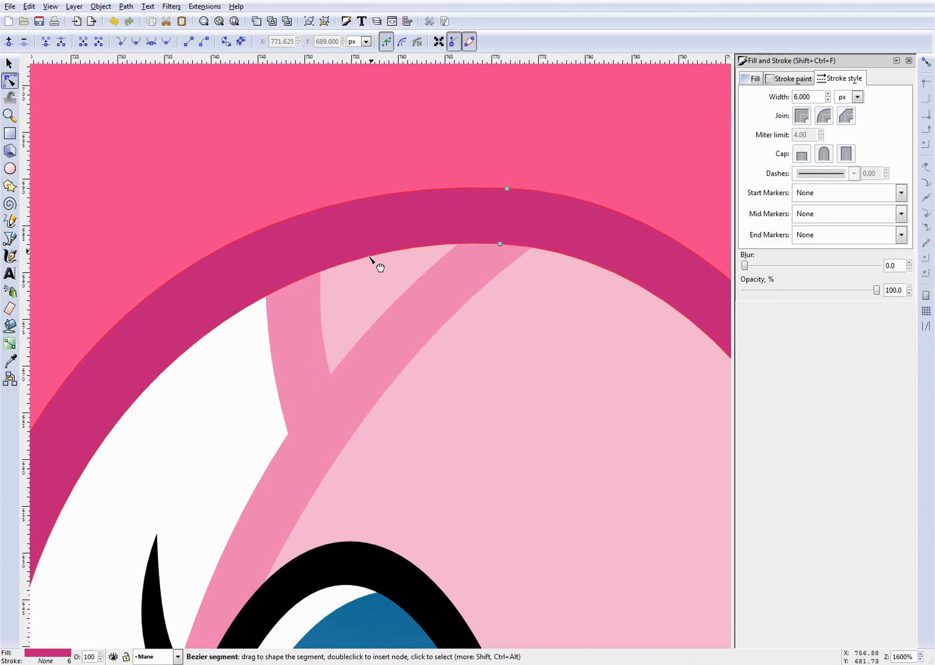
{"action": "left_click", "coordinate": [371, 287]}
- Adjust the outer edge of the mane outline at the fringe's upper curve slightly, deselect the path, and save the document
{"action": "key", "text": "minus"}
{"action": "left_click", "coordinate": [245, 319]}
{"action": "scroll", "coordinate": [244, 319], "scroll_direction": "up", "scroll_amount": 1}
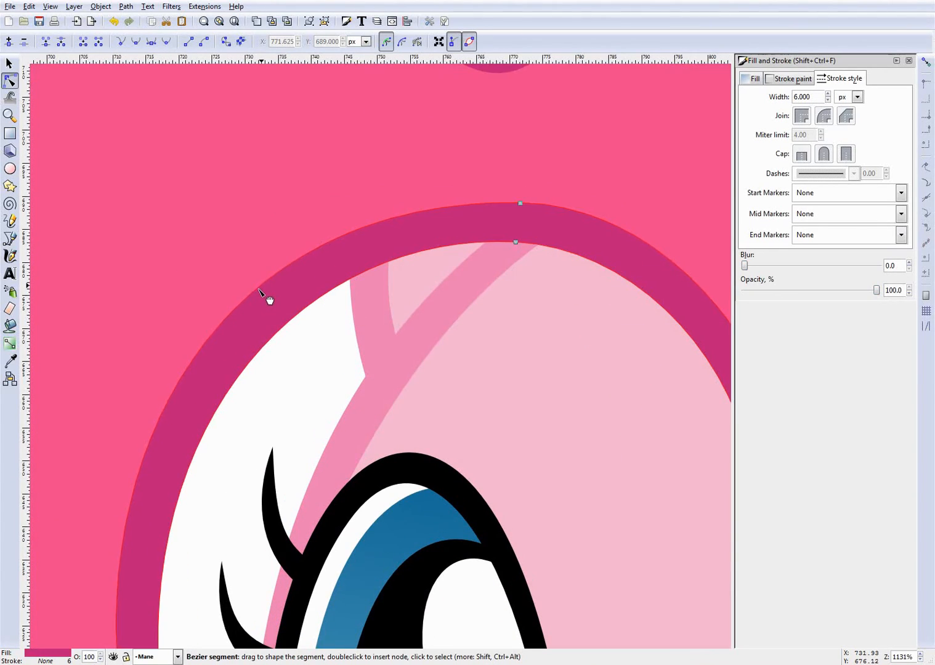
{"action": "left_click_drag", "start_coordinate": [259, 288], "coordinate": [263, 284]}
{"action": "key", "text": "Escape"}
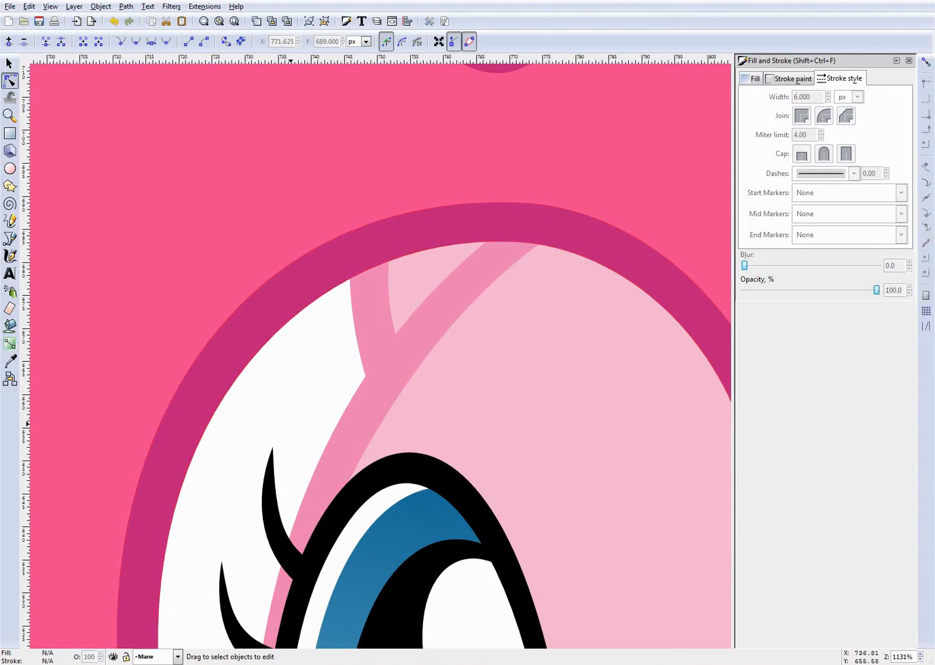
{"action": "scroll", "coordinate": [292, 424], "scroll_direction": "down", "scroll_amount": 3}
{"action": "scroll", "coordinate": [292, 424], "scroll_direction": "down", "scroll_amount": 3}
{"action": "key", "text": "ctrl+s"}
- Export the drawing as a 6000-pixel-wide bitmap to PinkieSmileTutorial3.png, replacing the existing file
{"action": "key", "text": "5"}
{"action": "key", "text": "1"}
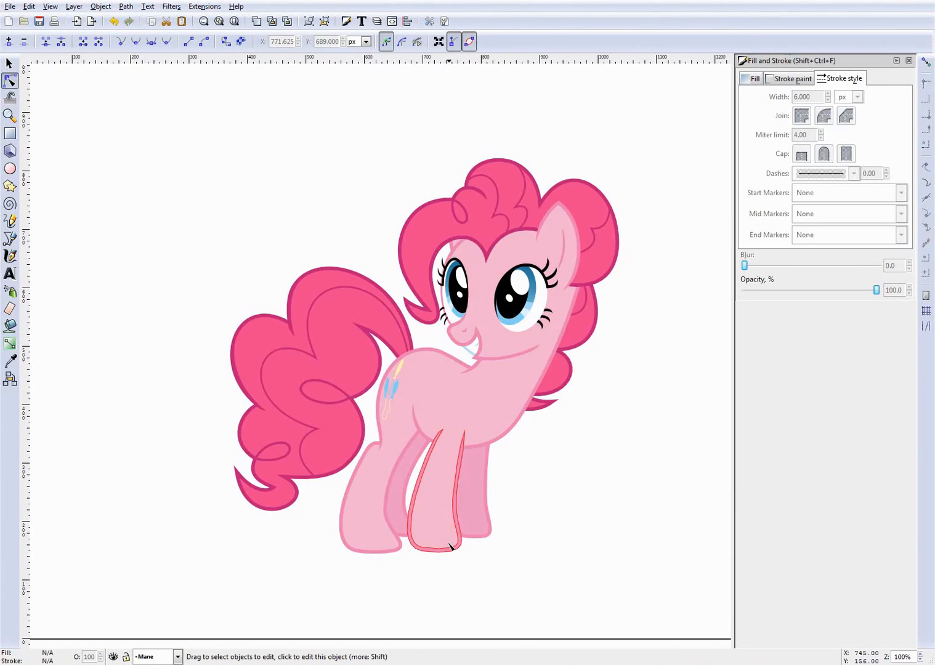
{"action": "left_click", "coordinate": [9, 7]}
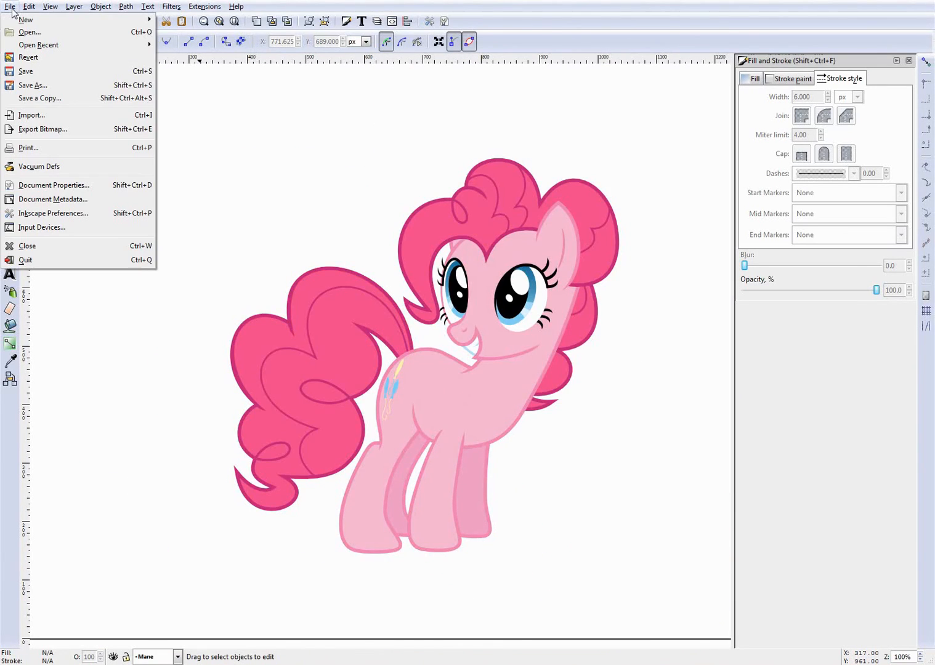
{"action": "left_click", "coordinate": [70, 131]}
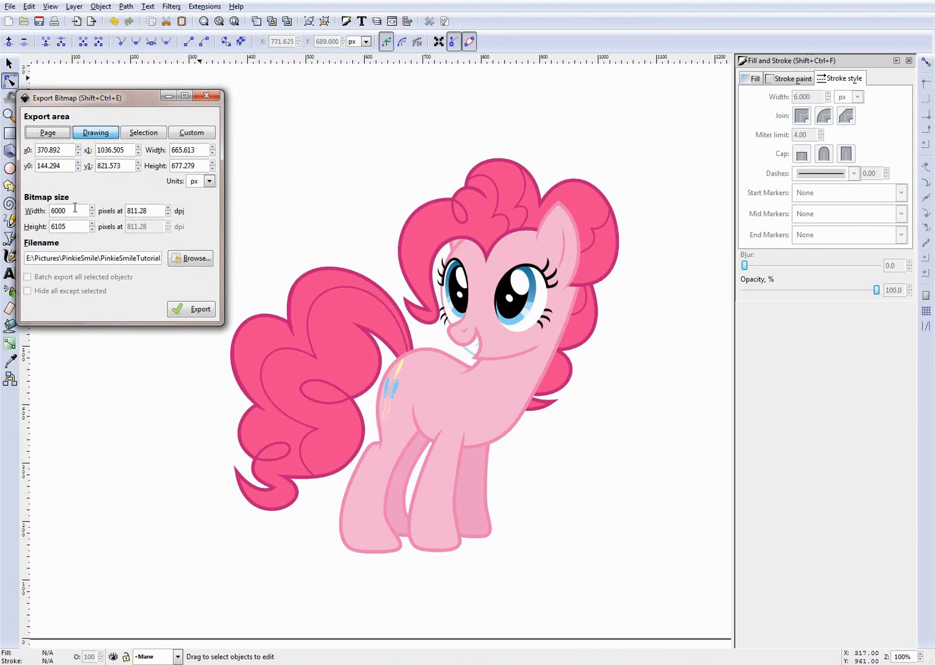
{"action": "mouse_move", "coordinate": [118, 259]}
{"action": "left_mouse_down"}
{"action": "mouse_move", "coordinate": [190, 259]}
{"action": "mouse_move", "coordinate": [134, 258]}
{"action": "left_mouse_up"}
{"action": "left_click", "coordinate": [146, 257]}
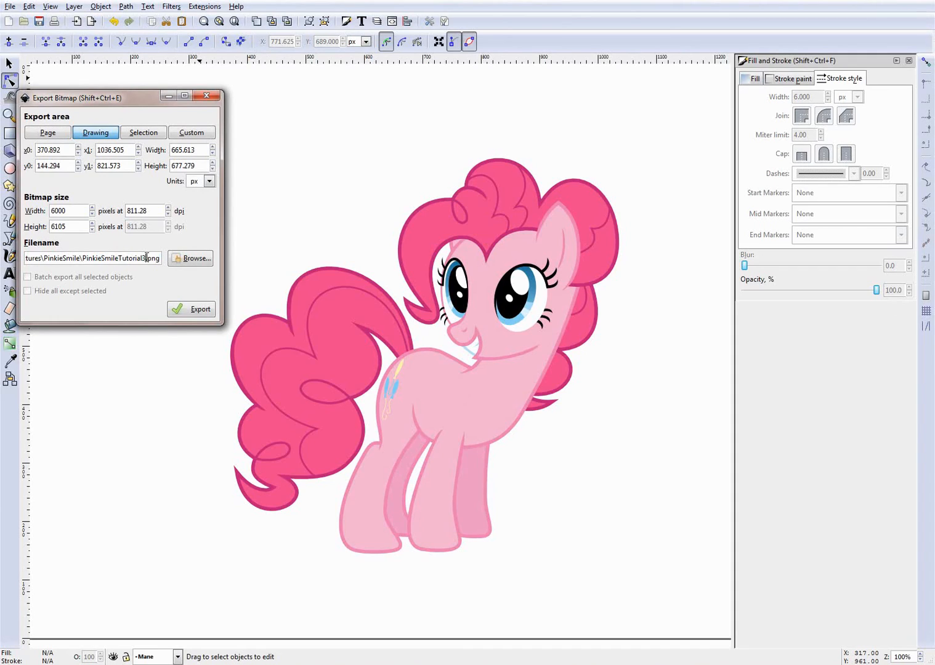
{"action": "left_click", "coordinate": [208, 317]}
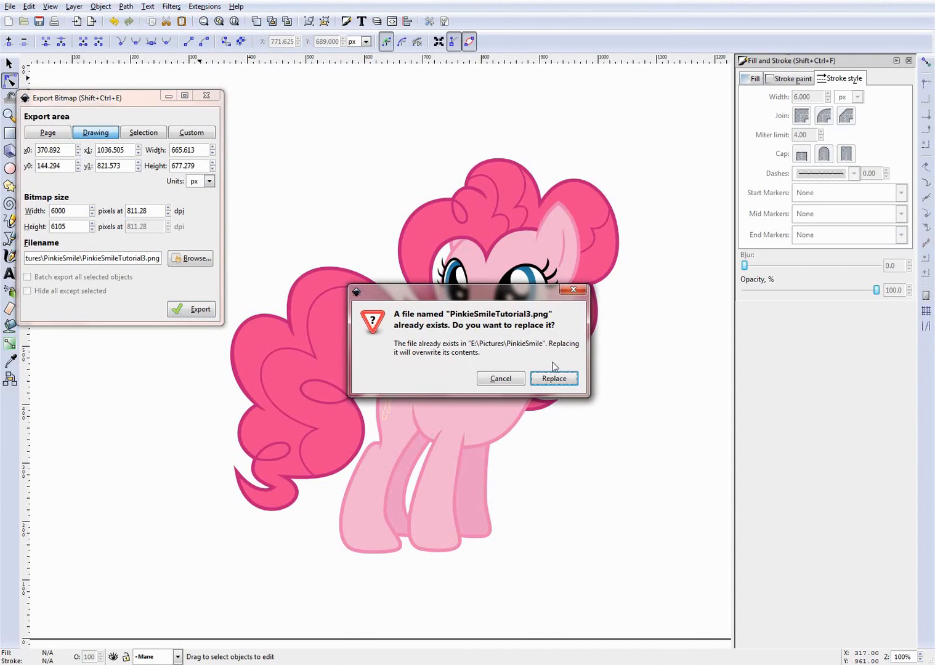
{"action": "left_click", "coordinate": [554, 378]}
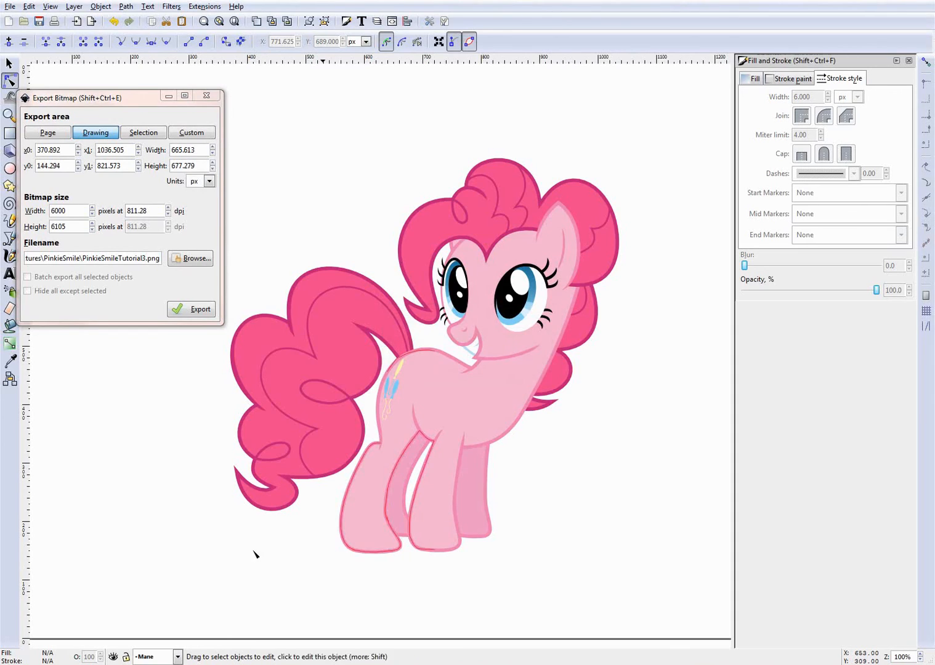
- Open PinkieSmileTutorial3.png from the PinkieSmile folder in Windows Photo Viewer and inspect the outline joint at the tail's lower edge
{"action": "left_click", "coordinate": [193, 664]}
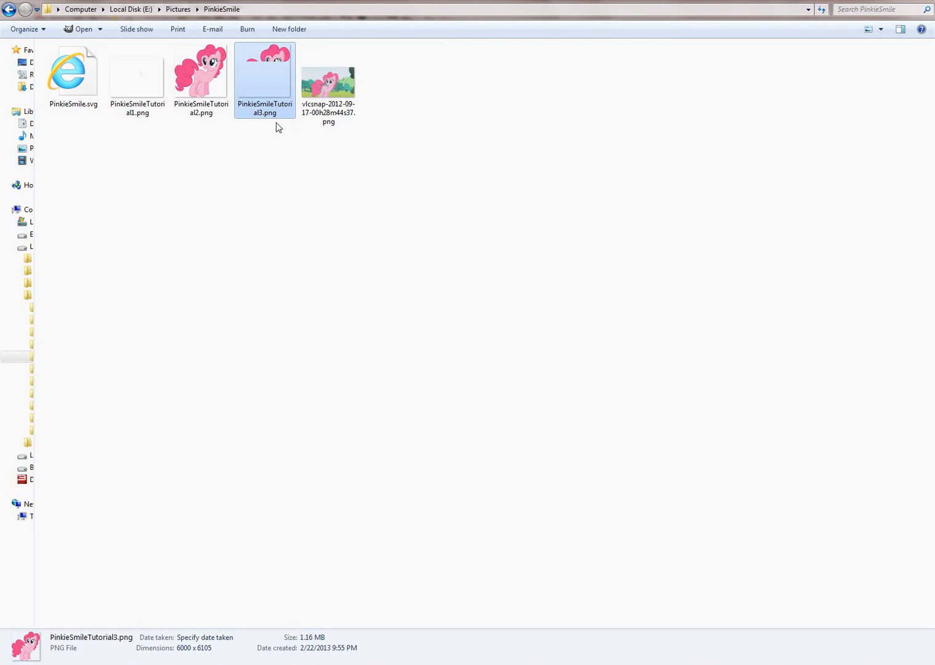
{"action": "right_click", "coordinate": [263, 78]}
{"action": "mouse_move", "coordinate": [374, 223]}
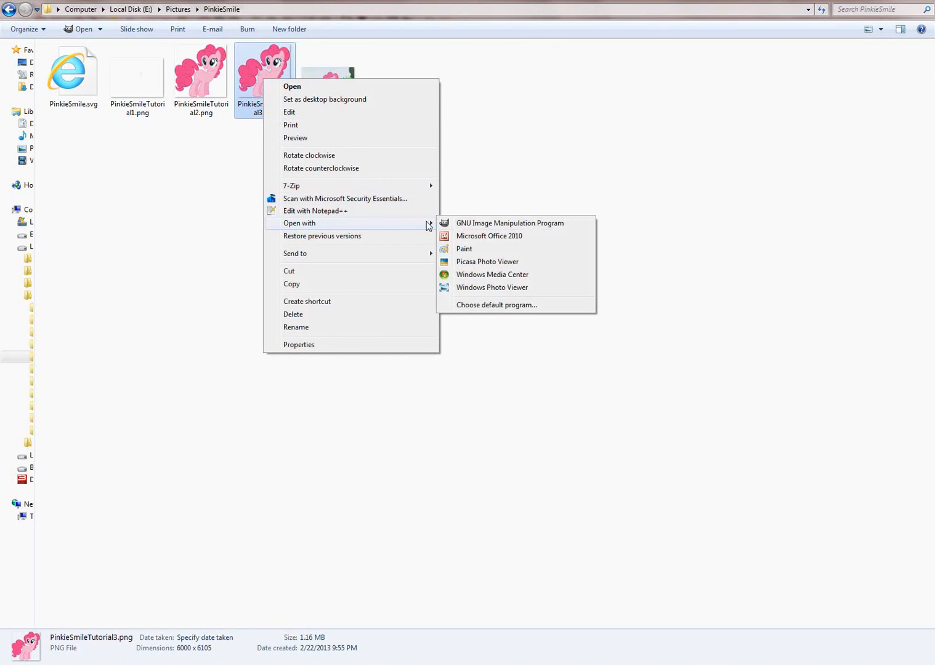
{"action": "left_click", "coordinate": [490, 292]}
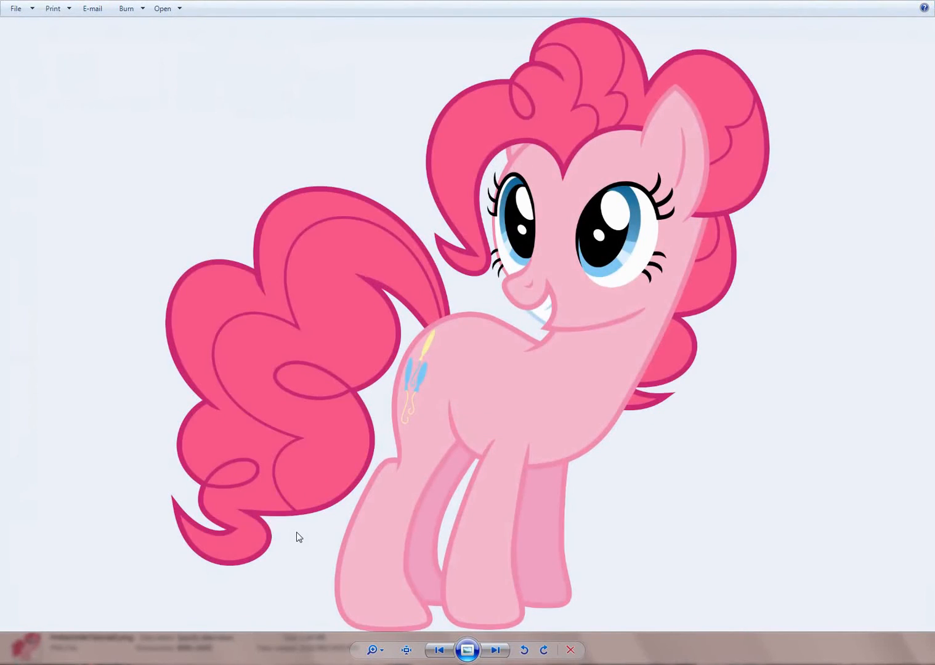
{"action": "scroll", "coordinate": [275, 530], "scroll_direction": "up", "scroll_amount": 6}
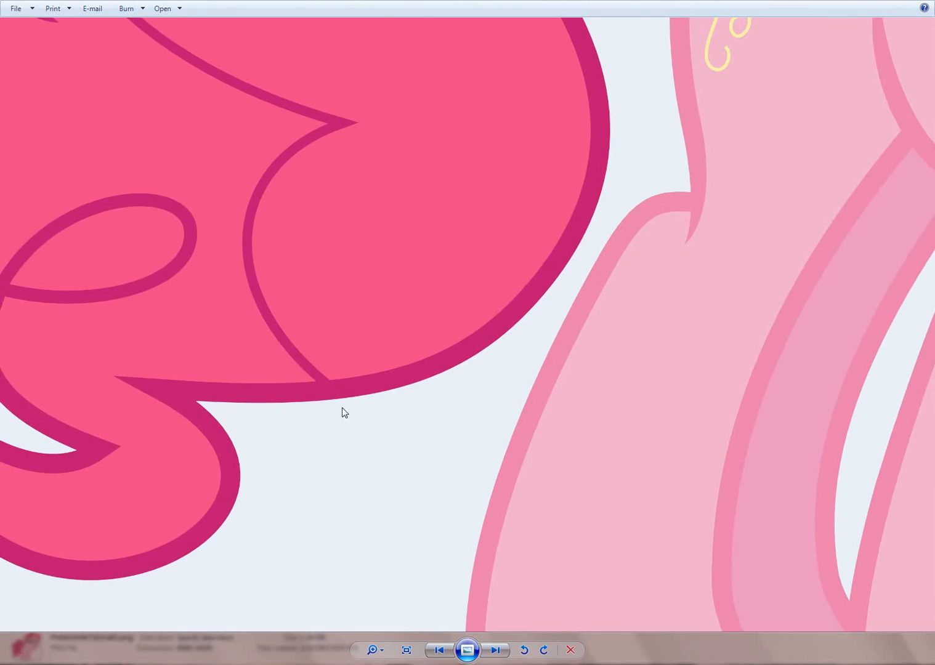
{"action": "scroll", "coordinate": [652, 260], "scroll_direction": "down", "scroll_amount": 6}
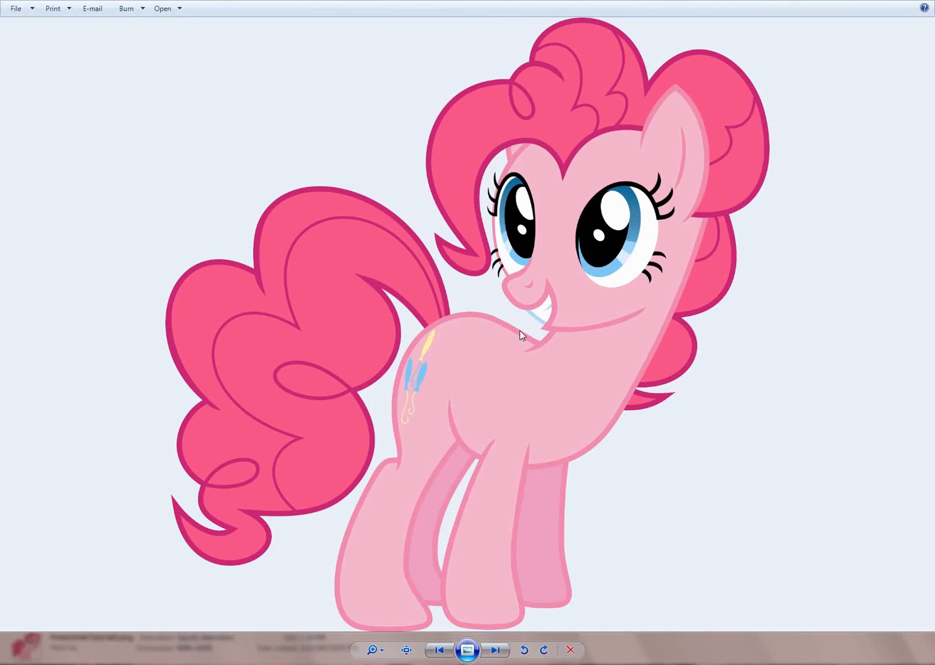